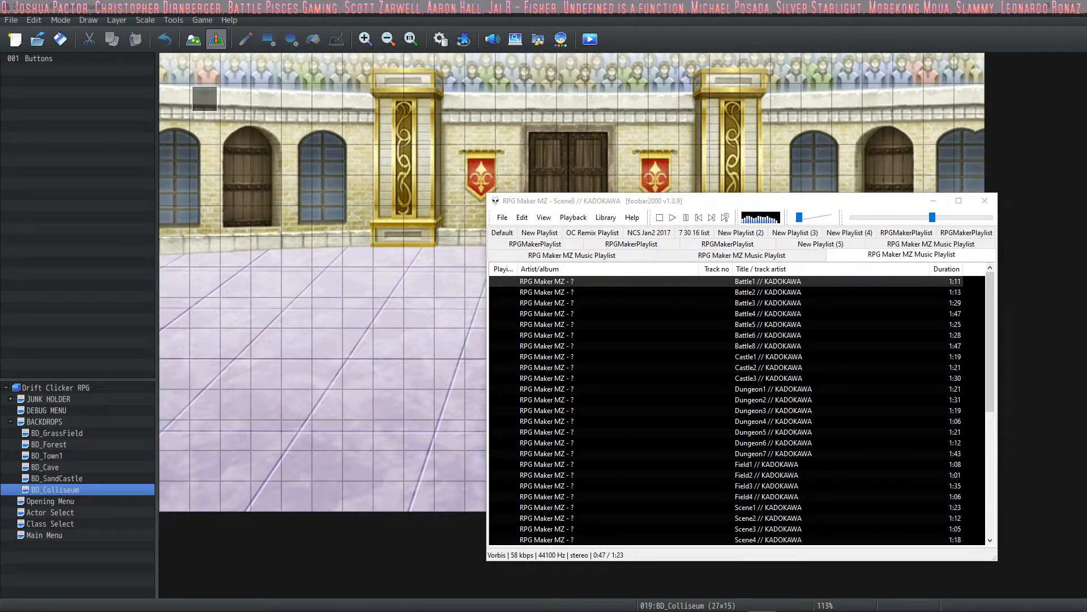
- Lower the music volume slightly in the foobar2000 player and minimize its window
key(alt+Tab)
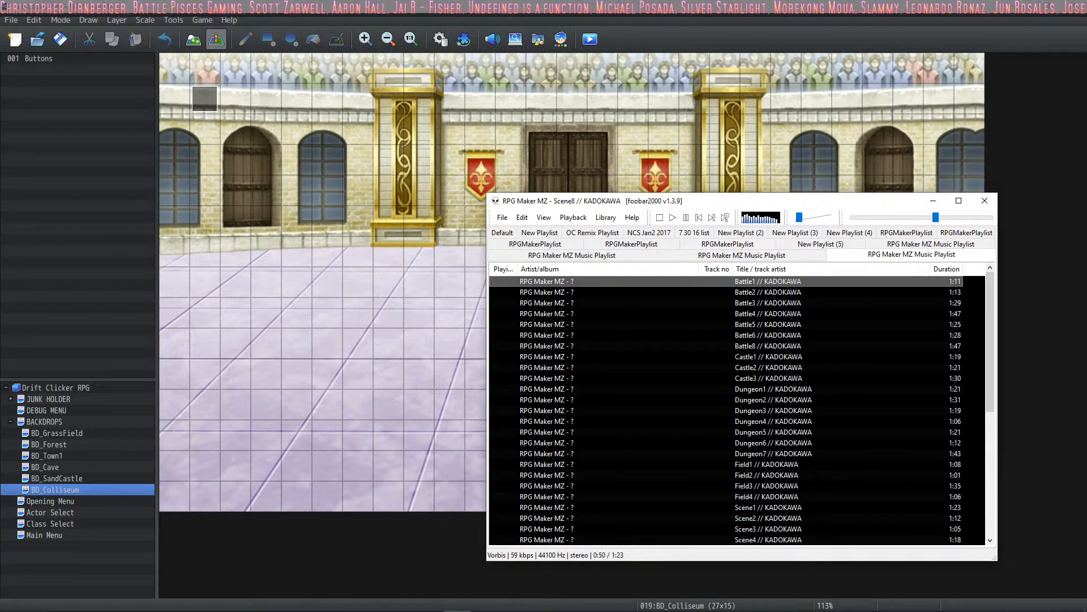
mouse_move(800, 220)
mouse_down()
mouse_move(798, 227)
mouse_move(799, 217)
mouse_up()
drag(799, 215, 798, 210)
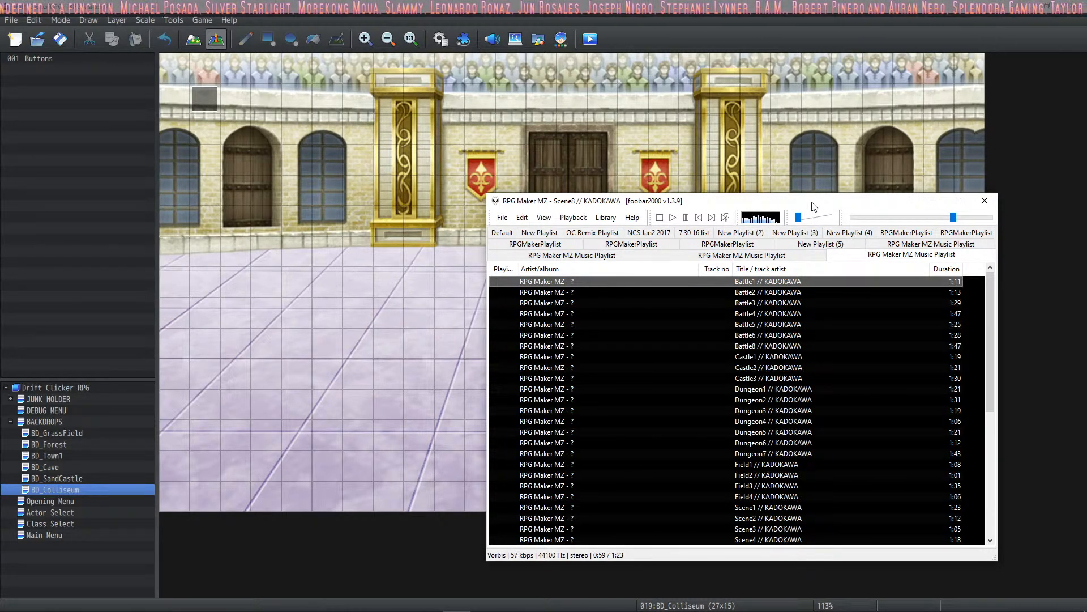
click(932, 201)
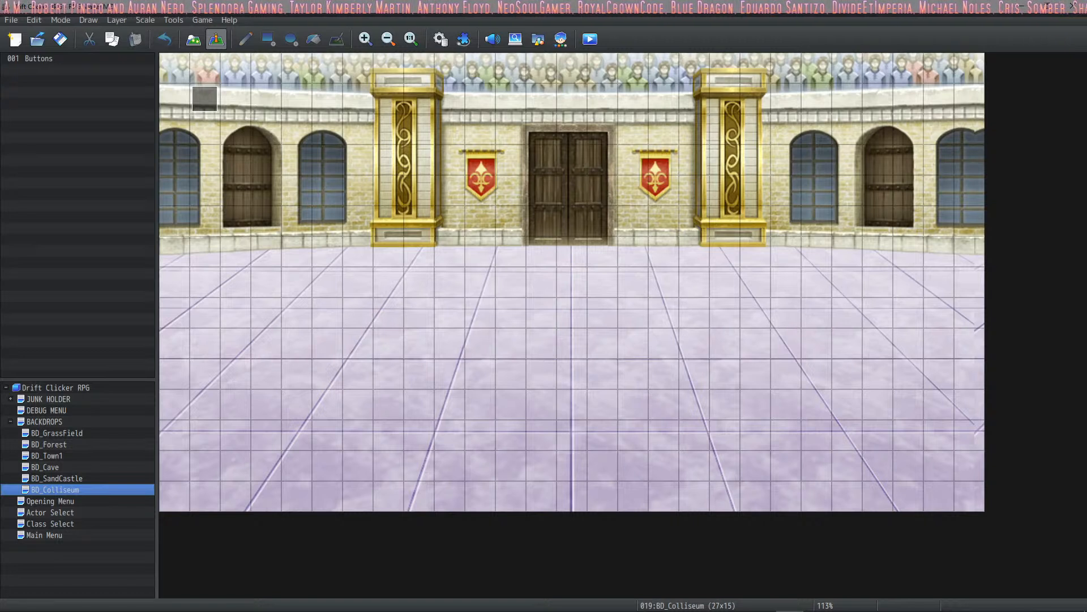
mouse_move(735, 610)
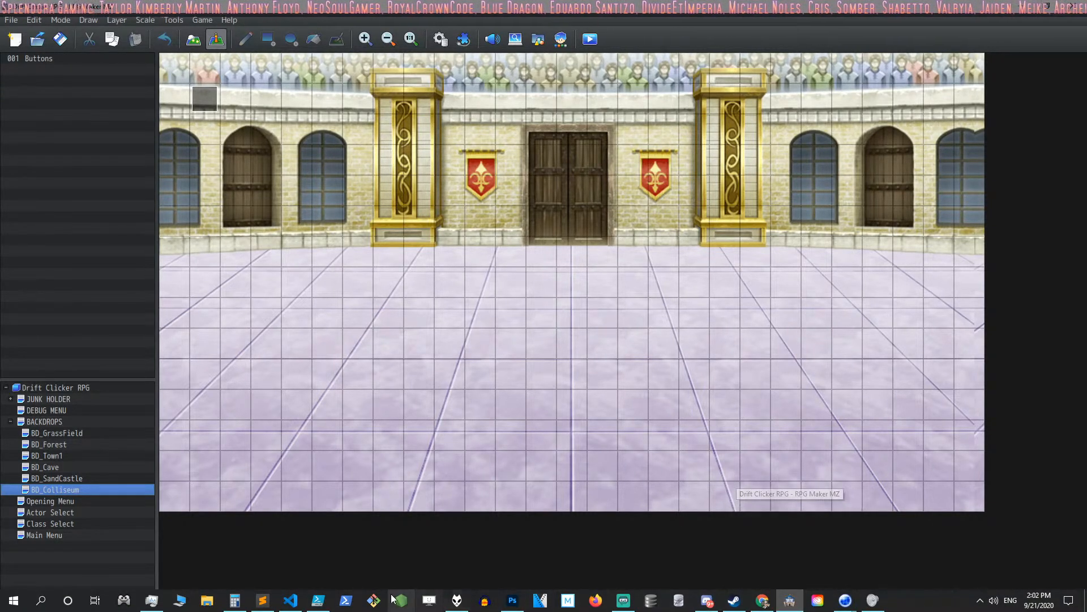
mouse_move(458, 601)
click(451, 539)
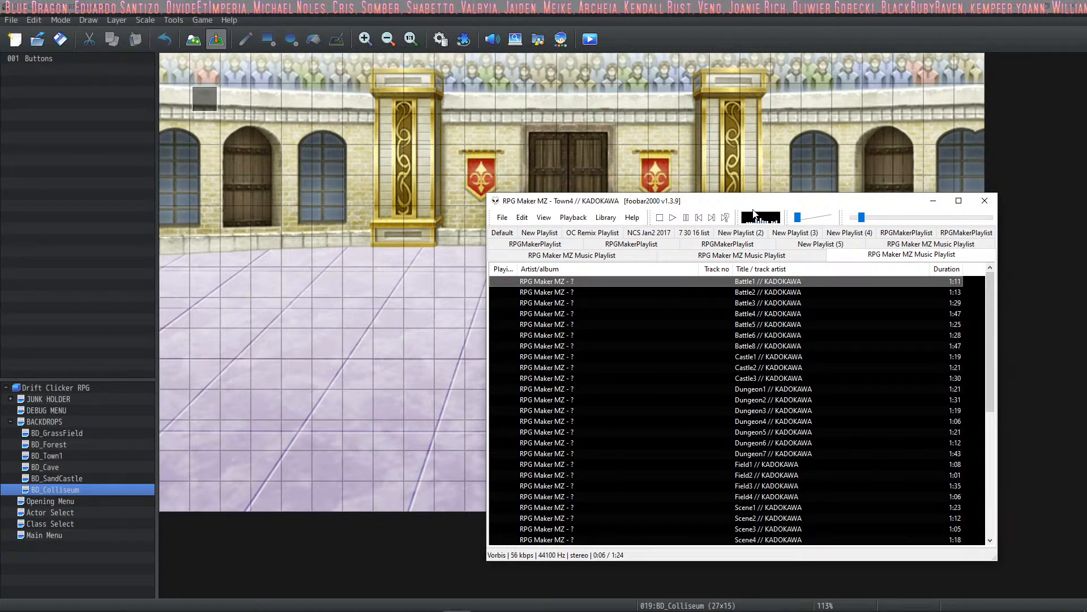
click(923, 202)
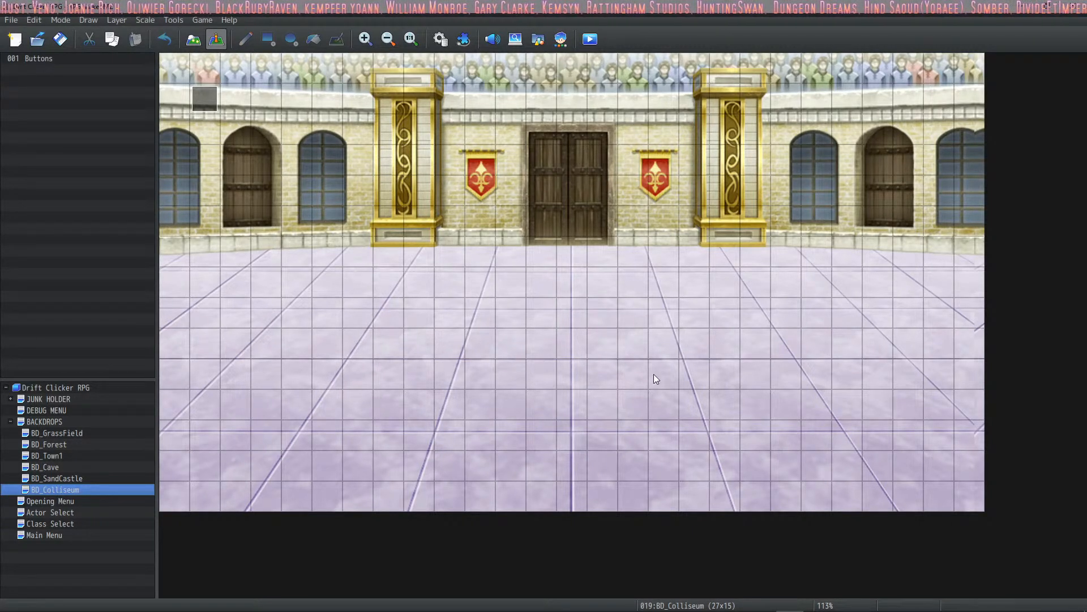
- Save the Drift Clicker RPG project and open the Plugin Manager
mouse_move(772, 581)
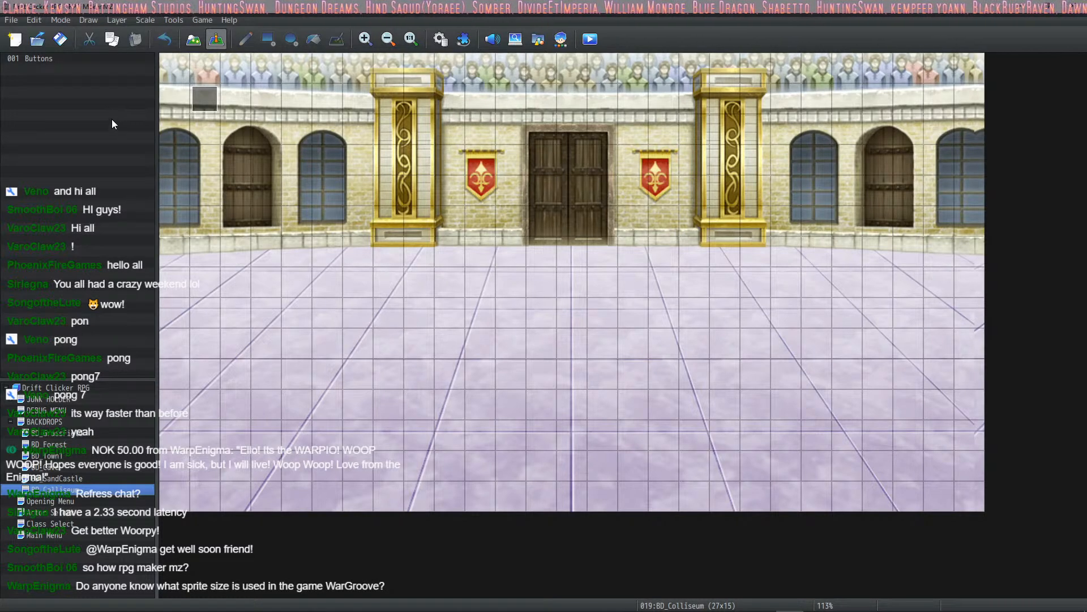
click(61, 41)
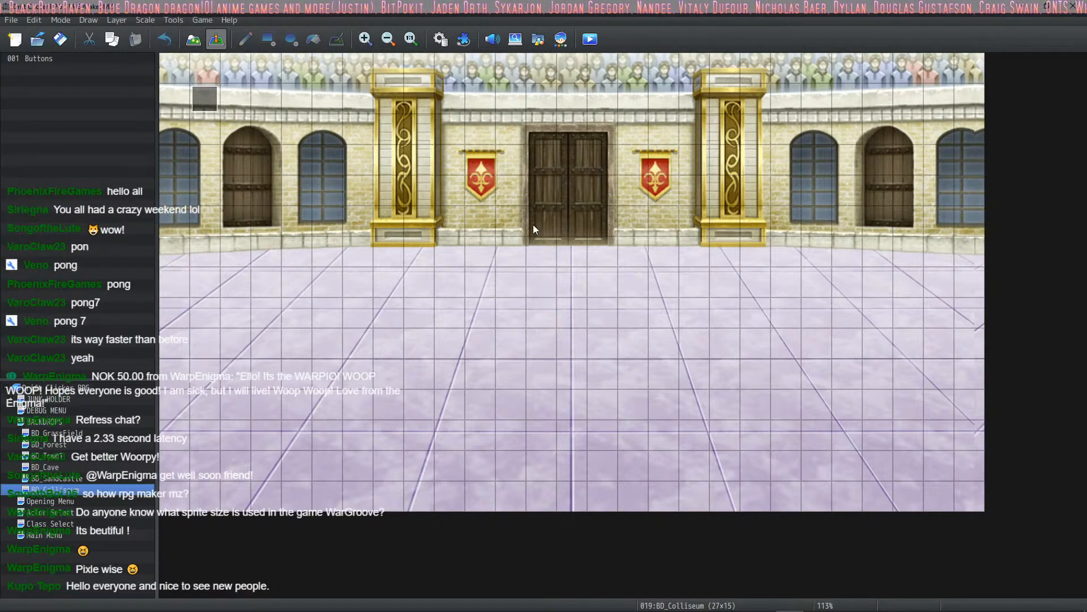
click(460, 38)
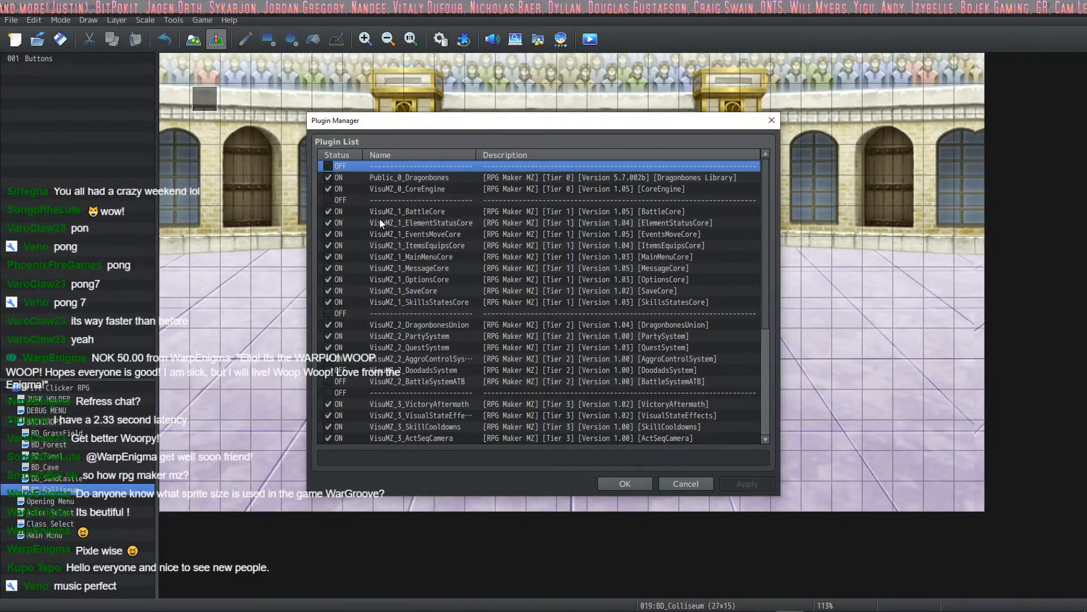
- Go through the installed plugins and their version numbers, from Public_0_Dragonbones down to the Tier 3 VisuMZ plugins
click(386, 176)
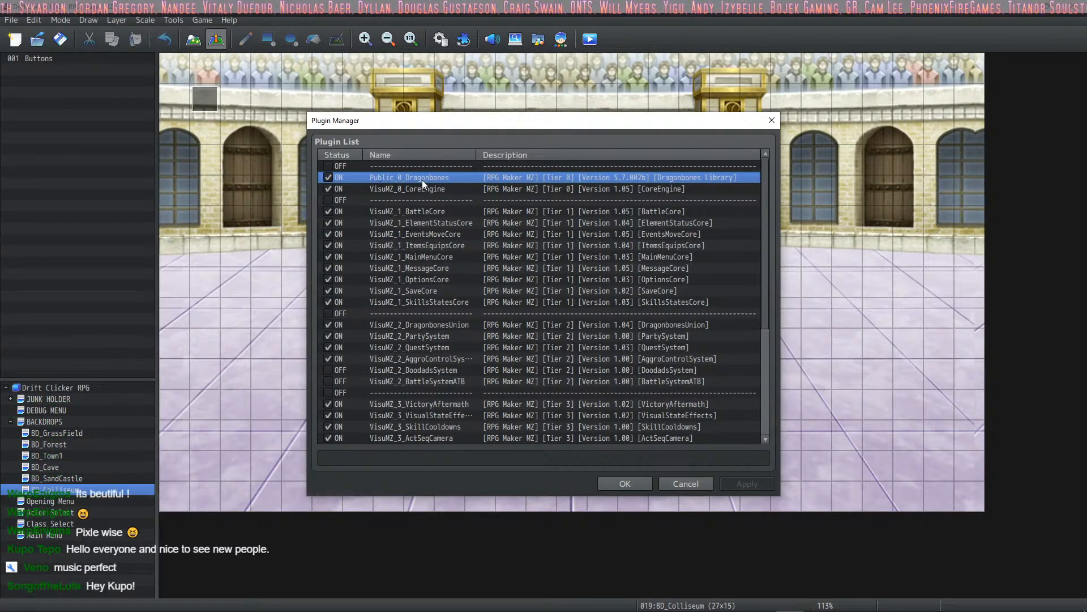
click(473, 188)
click(465, 210)
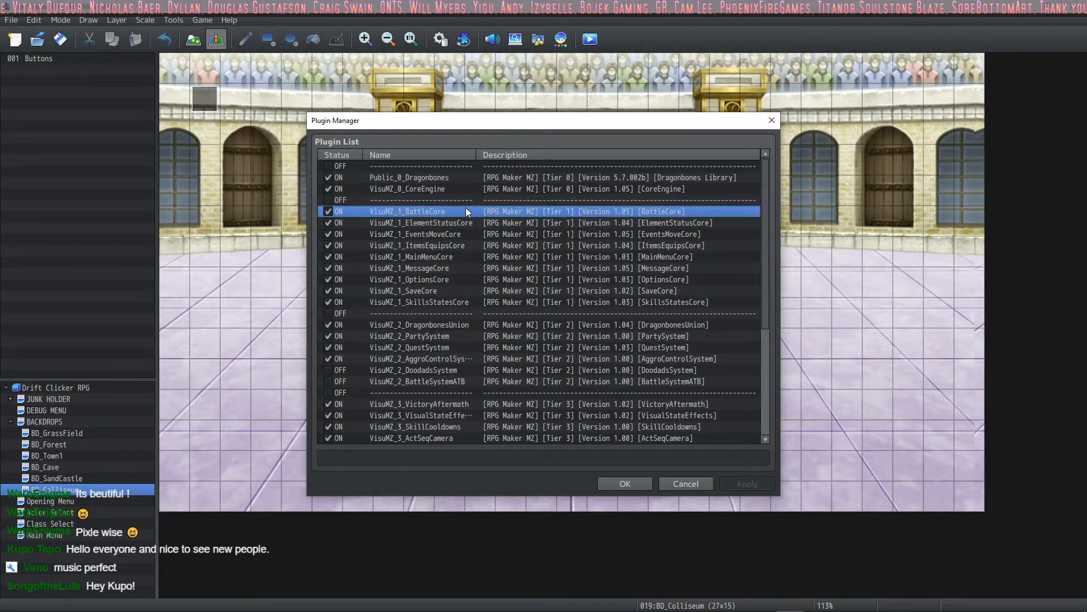
key(Down)
key(Down)
key(Down)
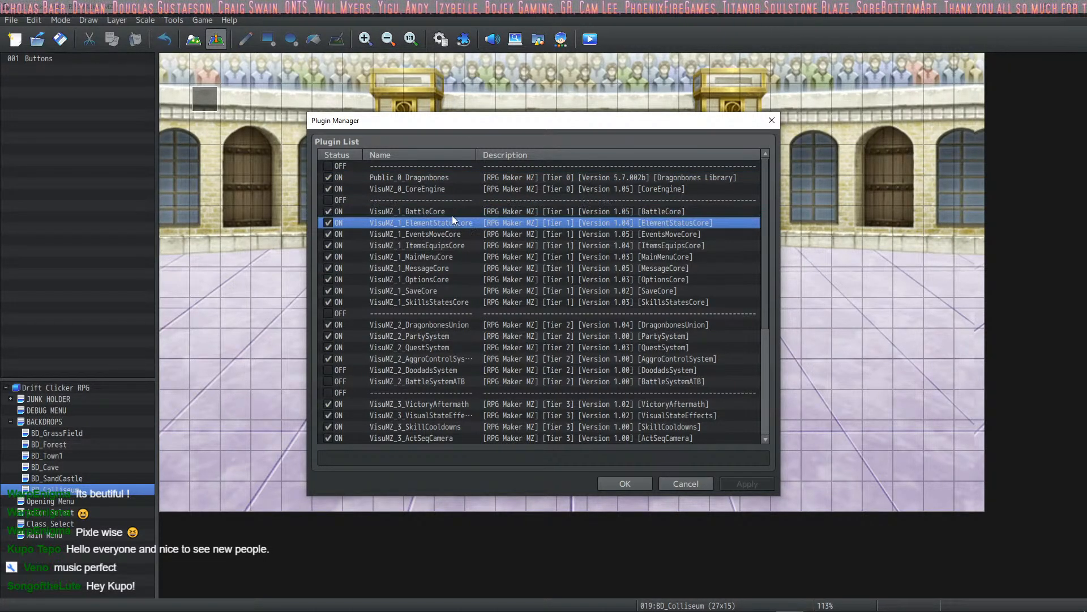
key(Down)
key(Down)
key(Down)
key(Down)
key(Down)
key(Down)
key(Down)
key(Down)
key(Down)
key(Down)
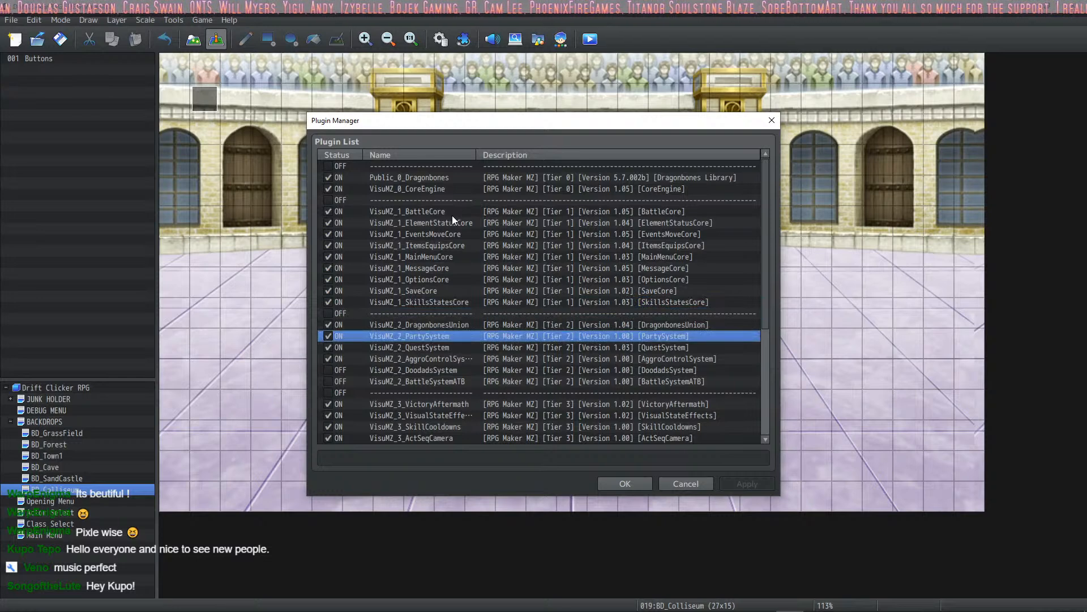
key(Down)
key(Down)
key(Down)
key(Down)
key(Down)
key(Down)
key(Down)
key(Down)
key(Down)
key(Down)
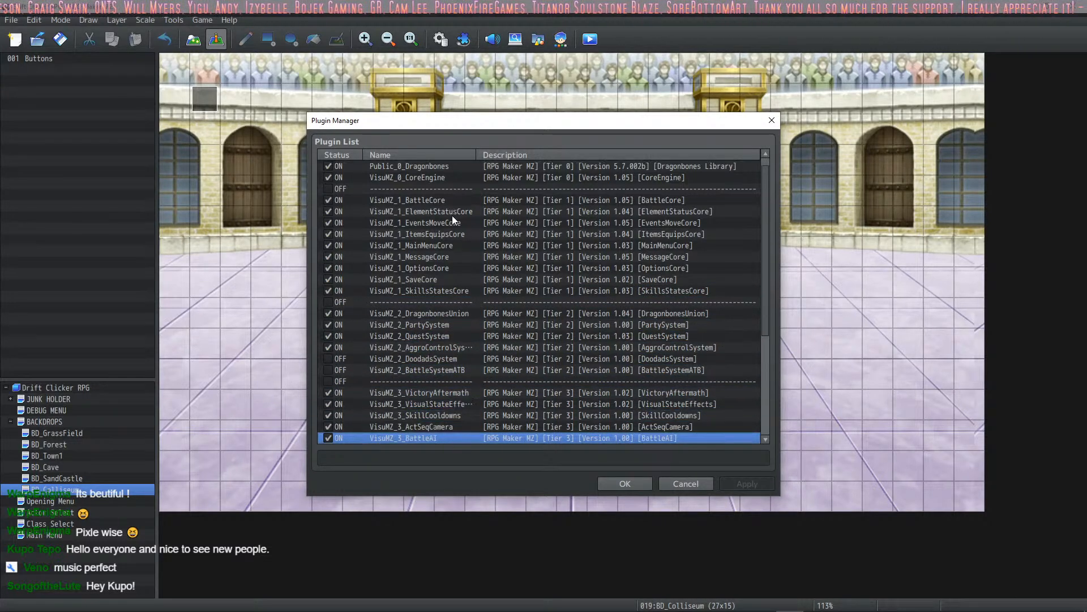
key(Up)
key(Up)
key(Up)
key(Up)
key(Up)
key(Up)
key(Up)
key(Up)
key(Up)
key(Up)
key(Up)
key(Up)
key(Up)
key(Up)
key(Up)
key(Up)
key(Up)
key(Up)
key(Up)
key(Up)
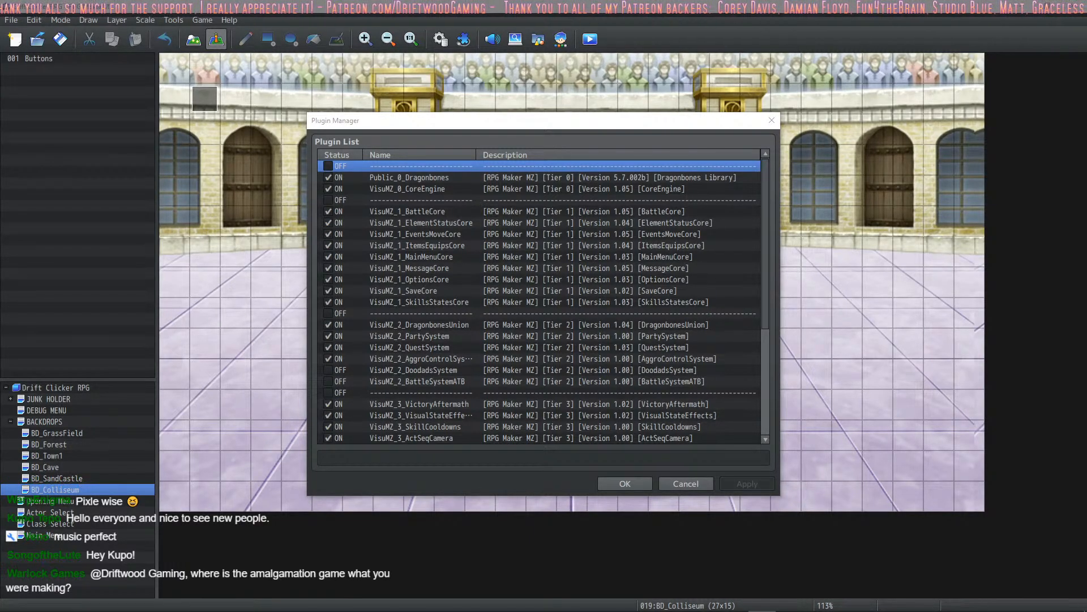
- Switch to Chrome and copy the address of the VisuStella MZ Changelog wiki page
drag(0, 7, 415, 6)
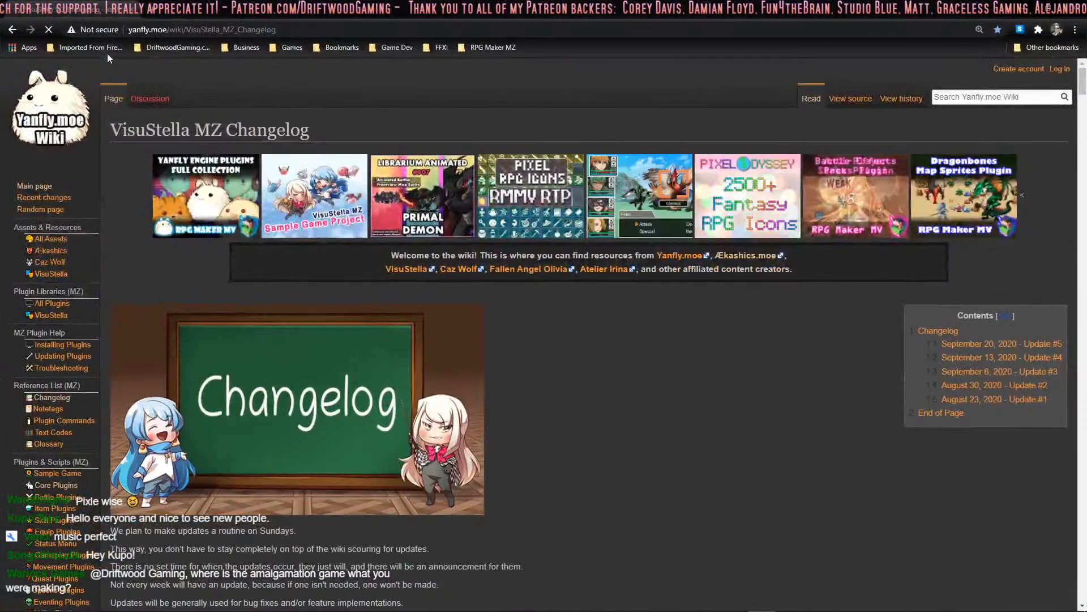
right_click(186, 29)
click(221, 90)
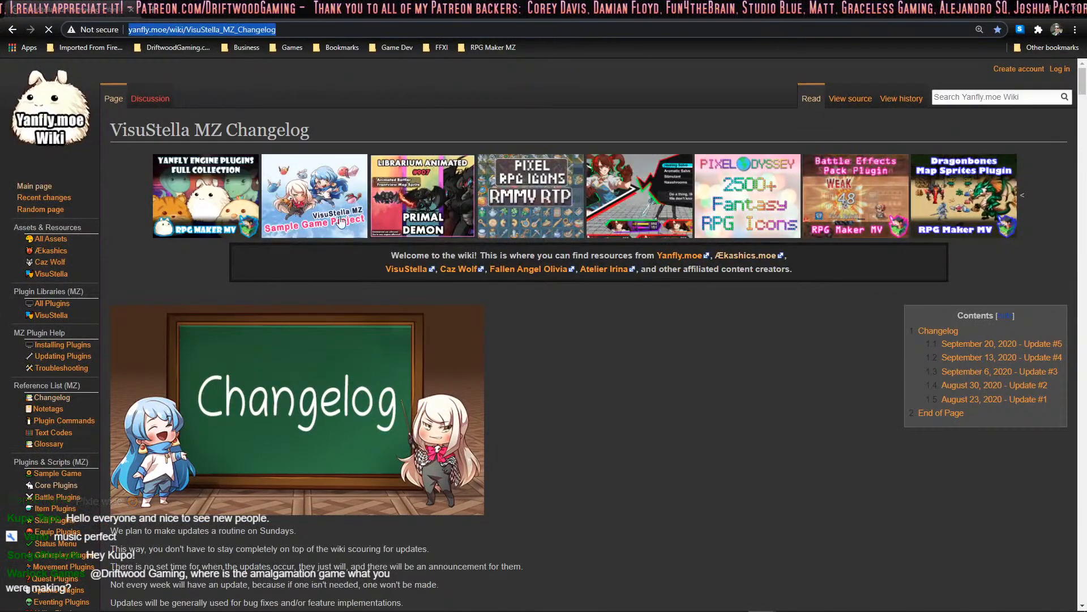
- Read the September 20, 2020 - Update #5 entries on the VisuStella MZ Changelog page
scroll(215, 161, down, 10)
drag(264, 132, 122, 132)
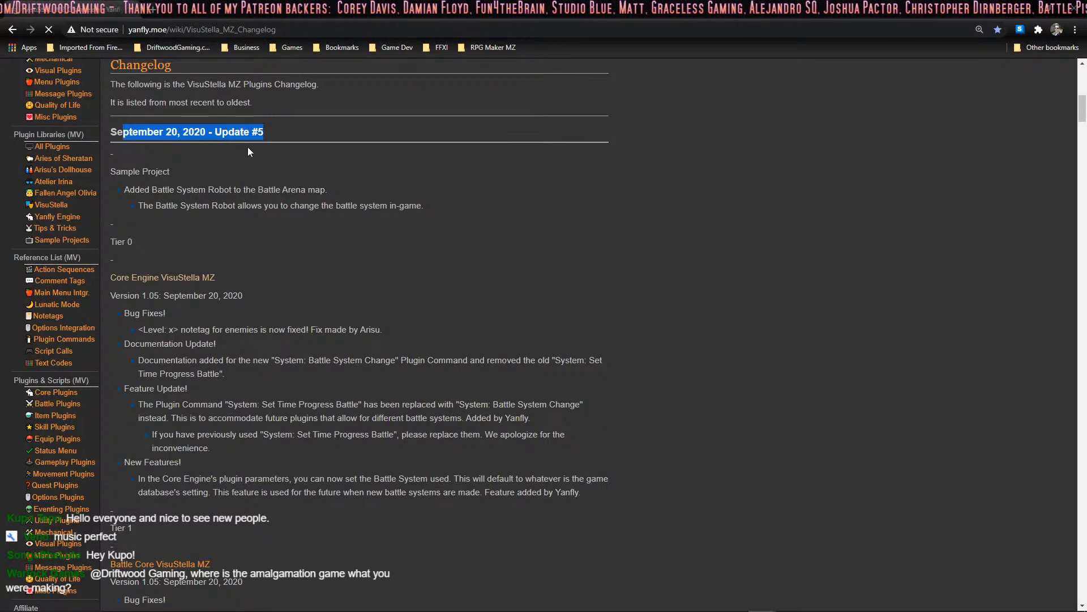
click(262, 226)
scroll(262, 225, down, 2)
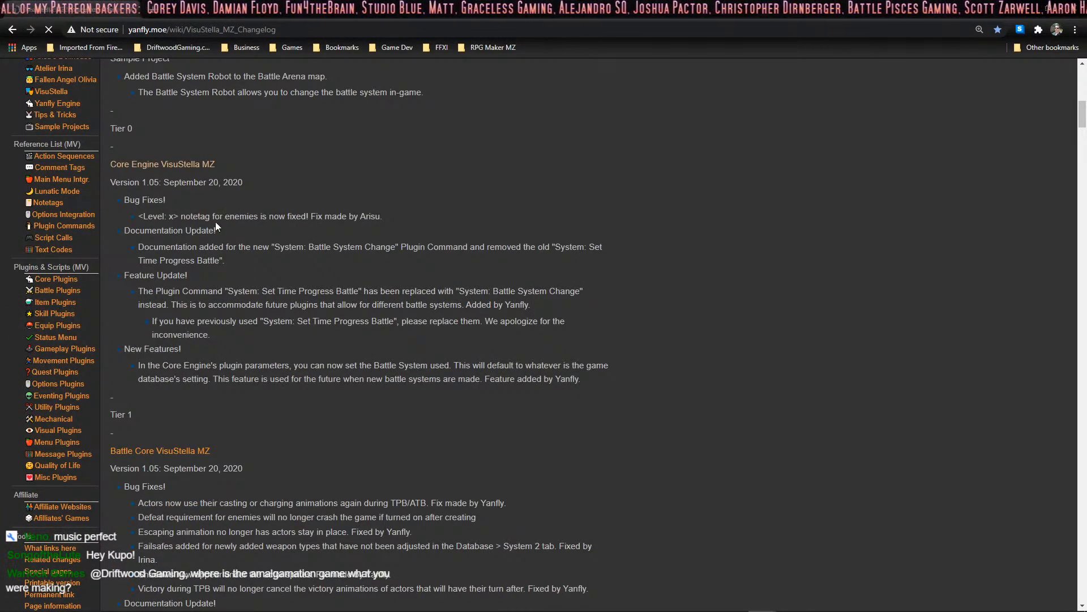
scroll(216, 225, down, 8)
scroll(217, 229, up, 15)
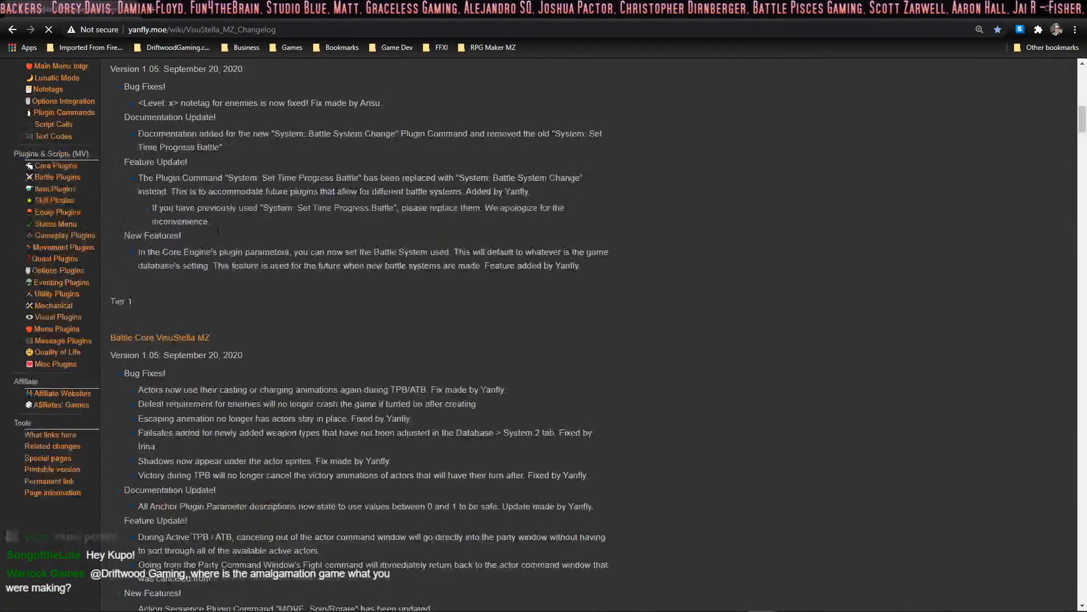
scroll(288, 351, down, 6)
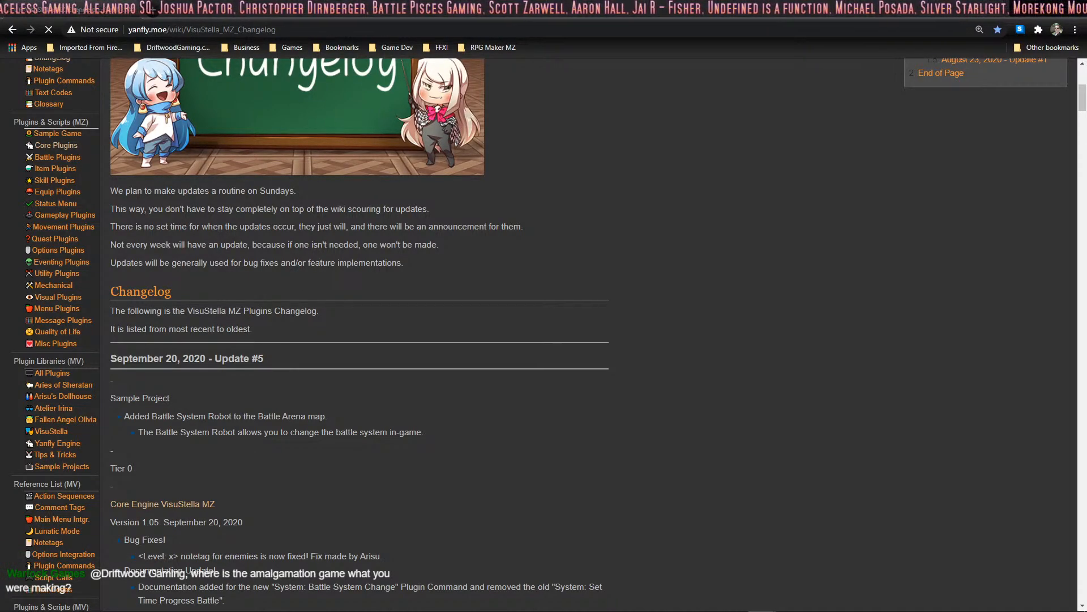
scroll(522, 491, up, 6)
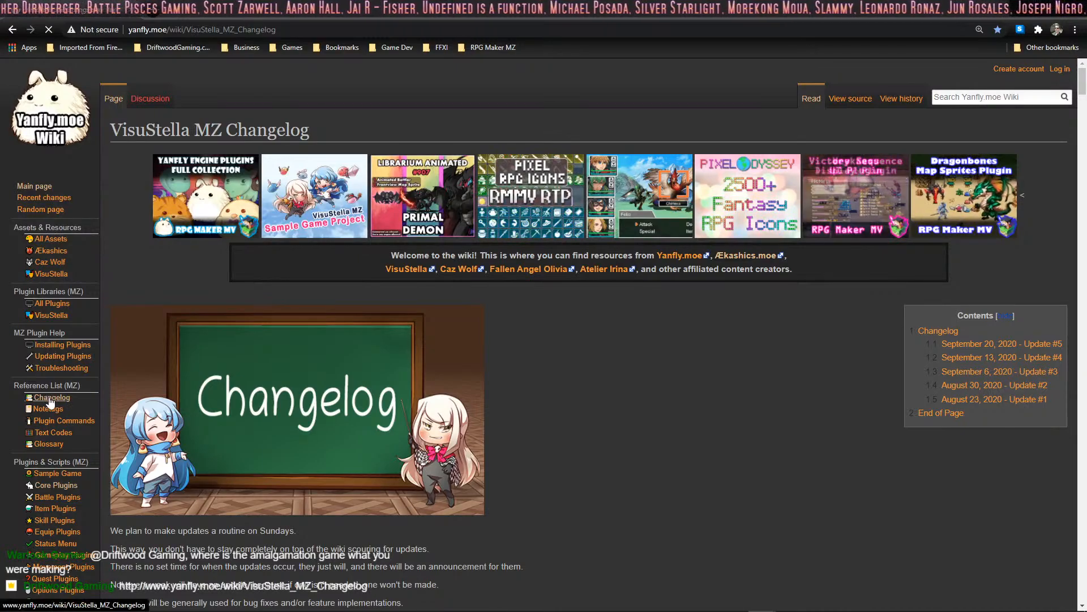
scroll(281, 311, down, 7)
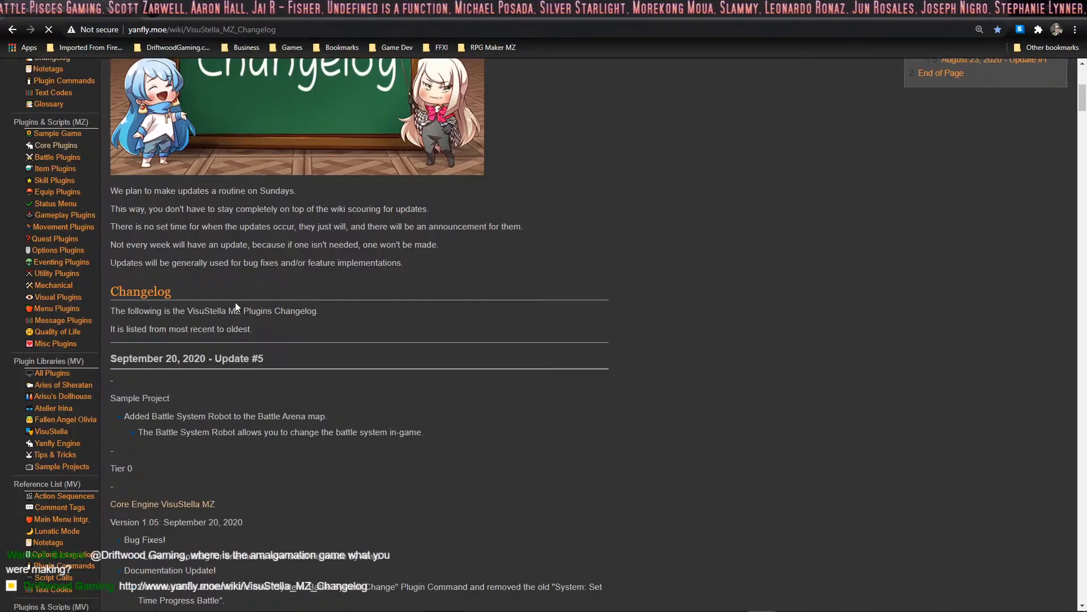
scroll(235, 334, down, 4)
scroll(236, 334, up, 6)
scroll(240, 304, down, 8)
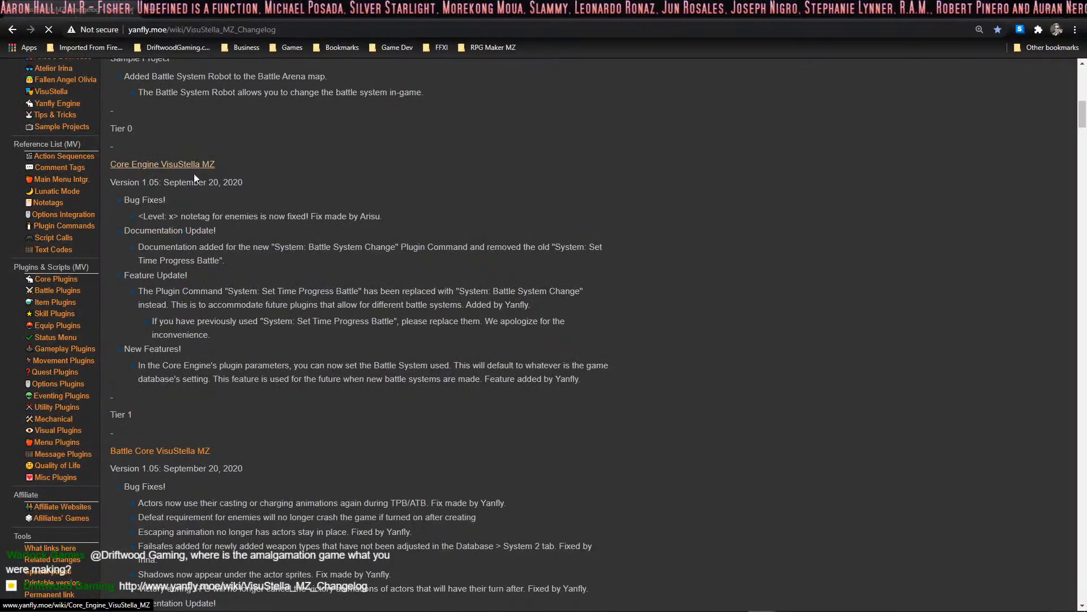
- Open the Core Engine VisuStella MZ page and check the download options for the VisuStella MZ Sample Game Project
click(190, 167)
scroll(457, 308, down, 7)
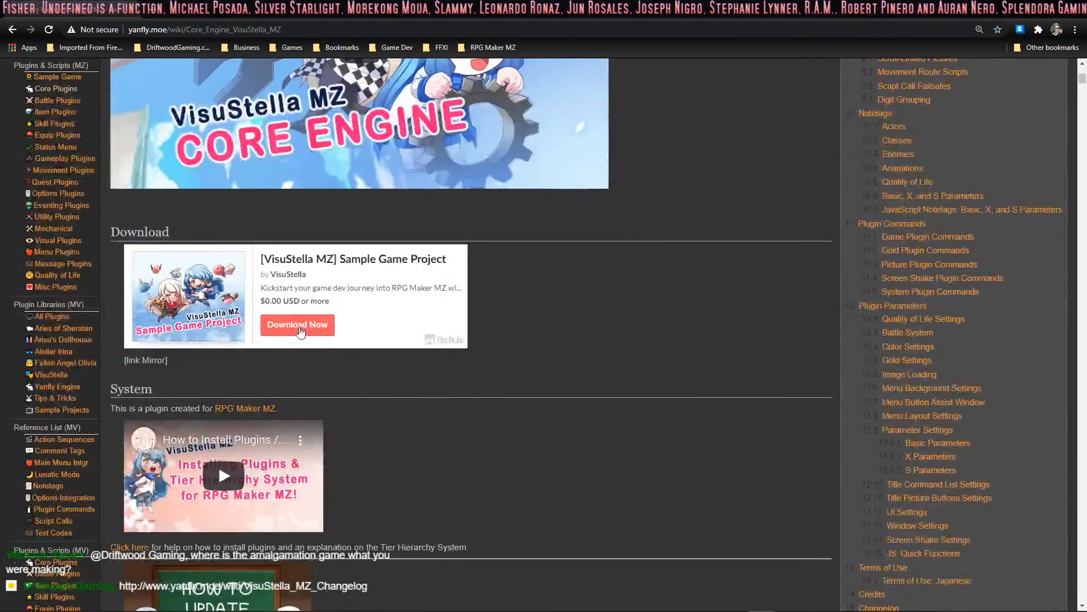
click(298, 326)
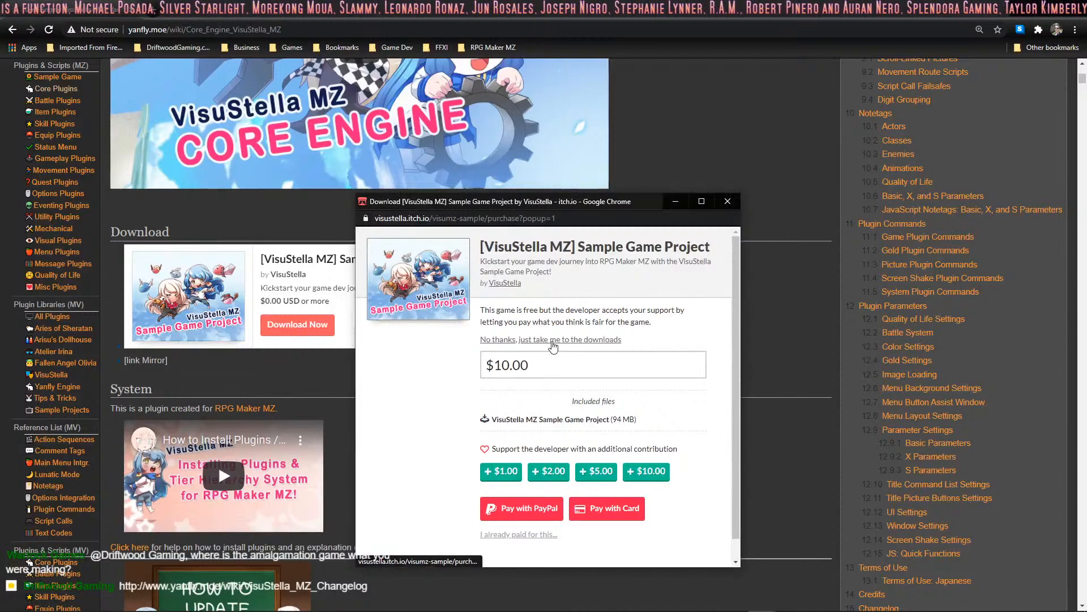
click(728, 201)
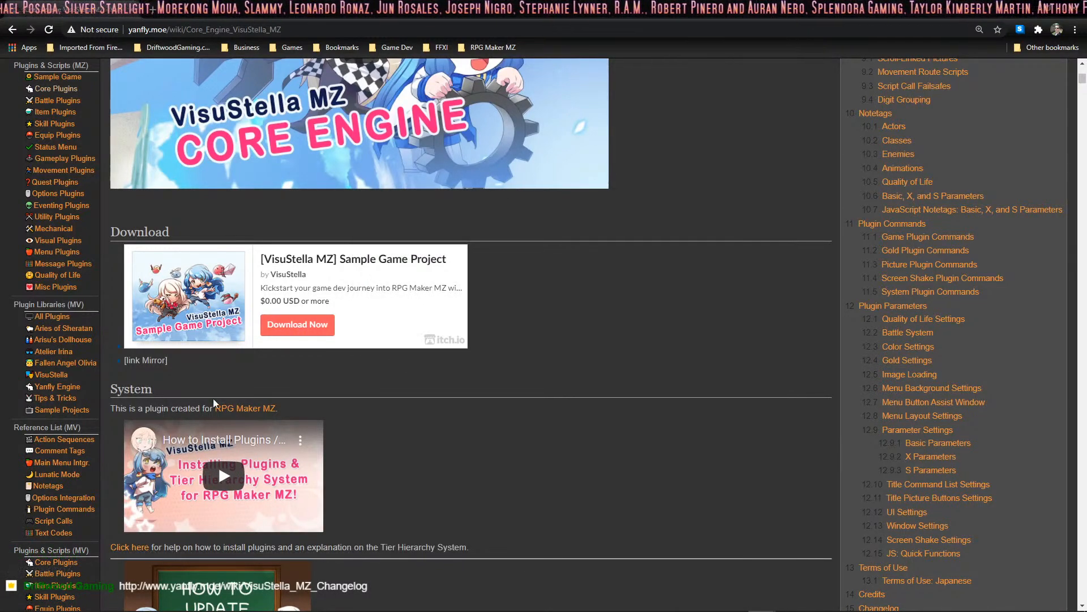
scroll(159, 238, up, 7)
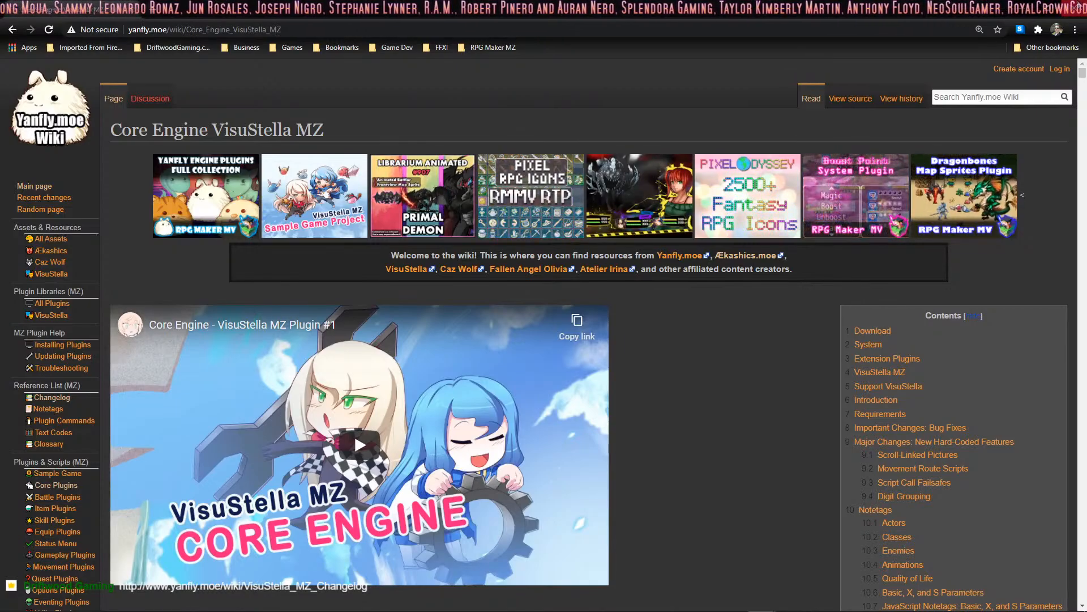
- Switch back to RPG Maker MZ and inspect the VisuMZ_2_DragonbonesUnion plugin's settings and the plugins listed below it
key(alt+Tab)
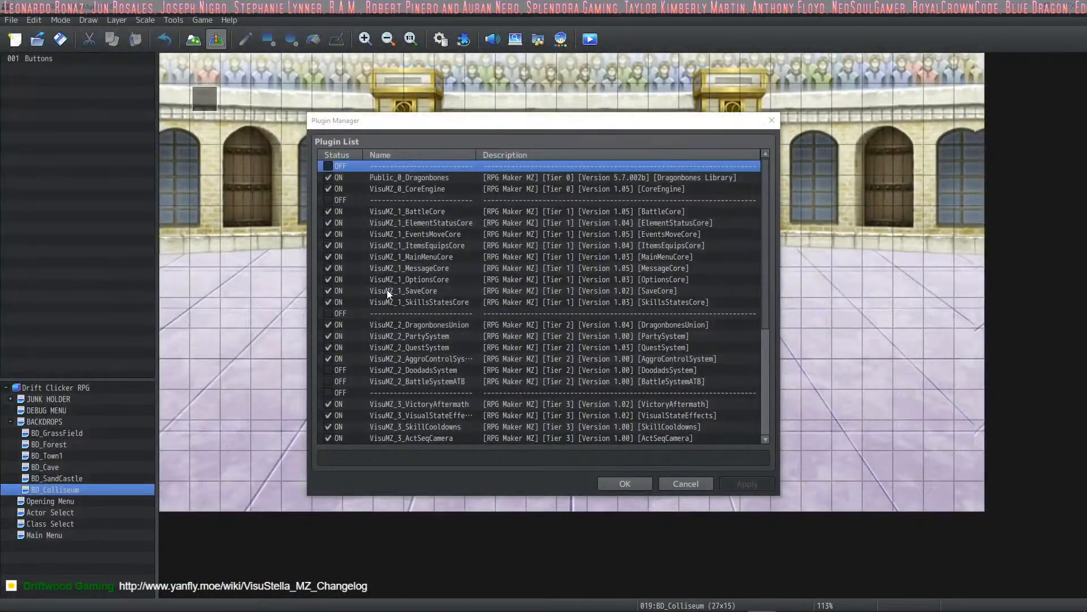
click(494, 180)
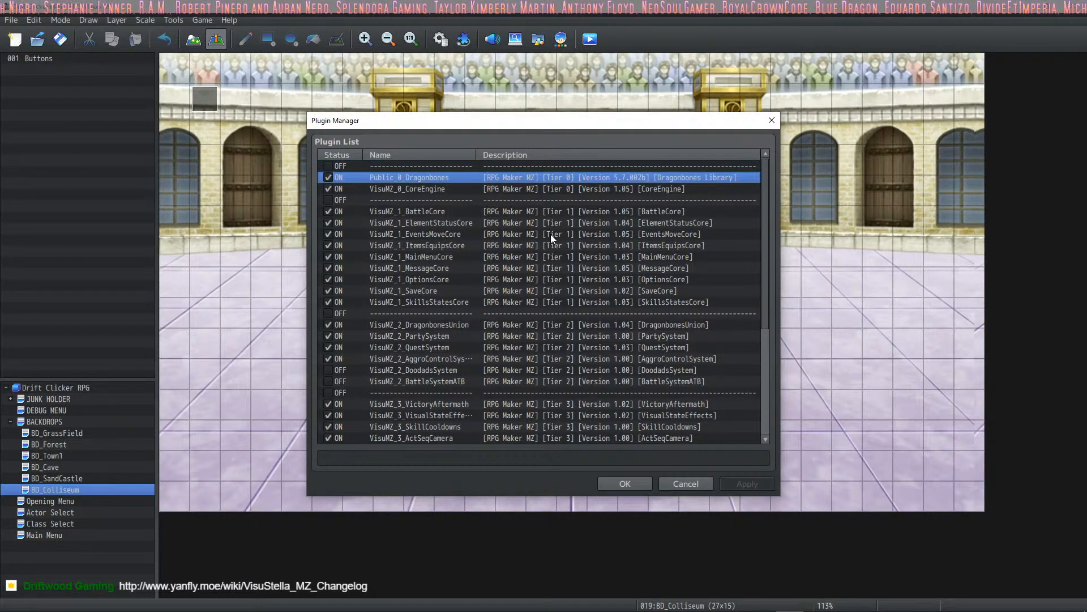
click(507, 327)
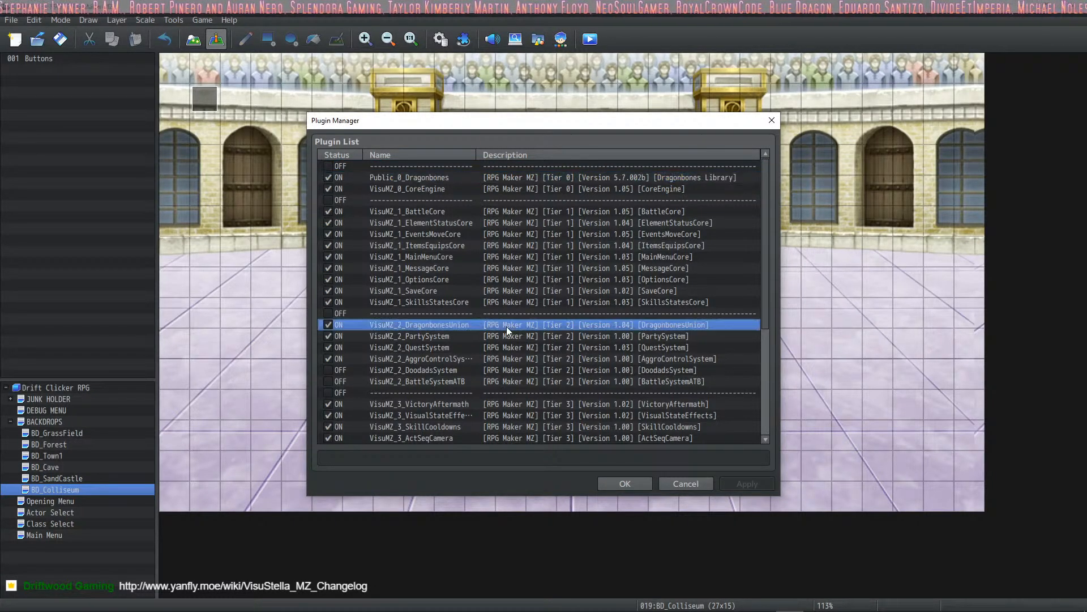
double_click(614, 324)
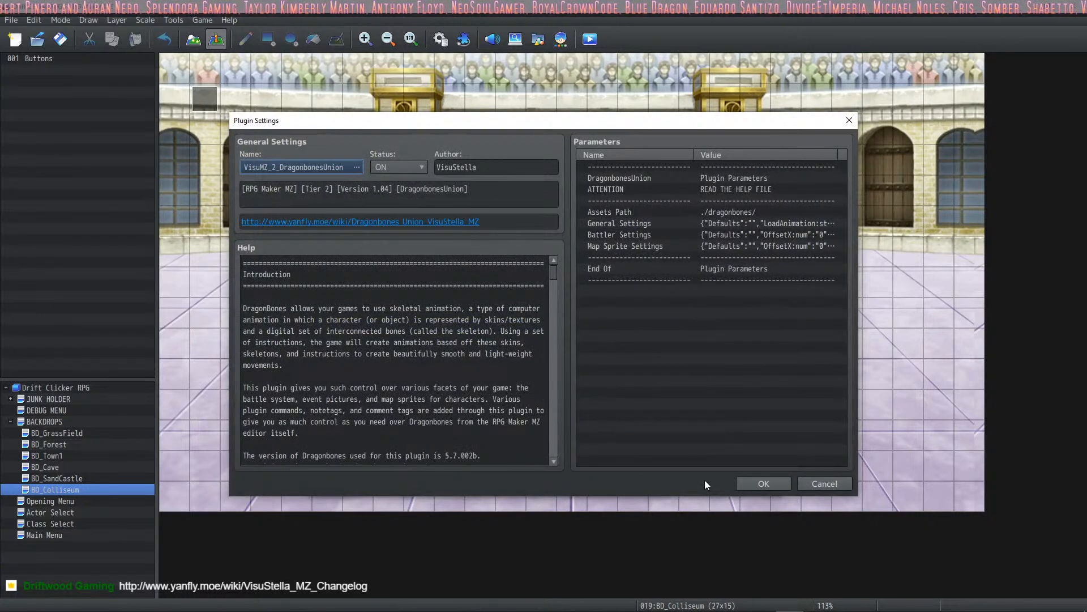
click(739, 482)
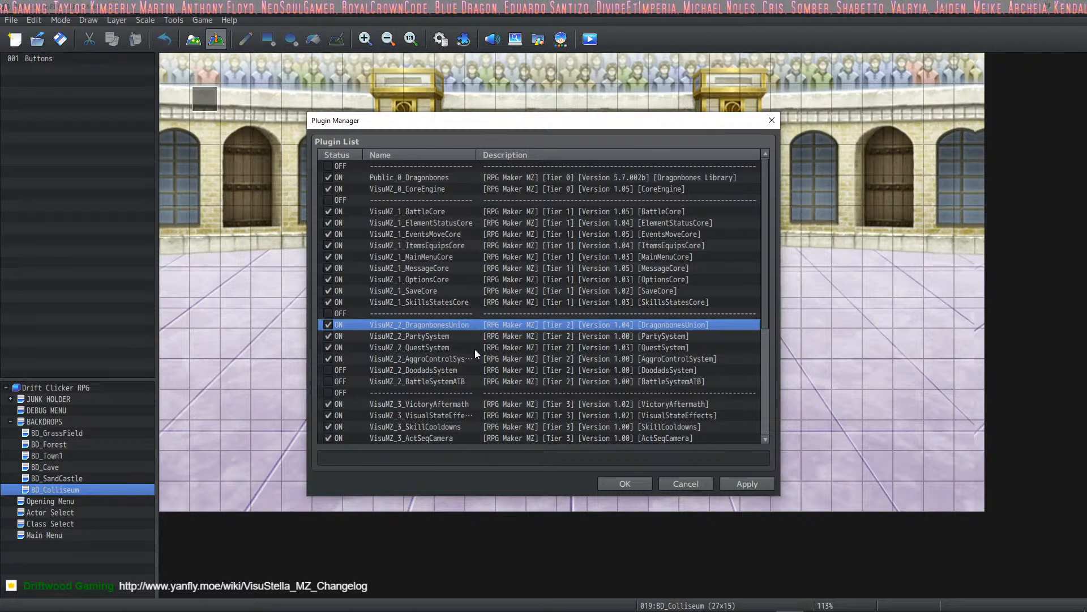
scroll(484, 325, down, 5)
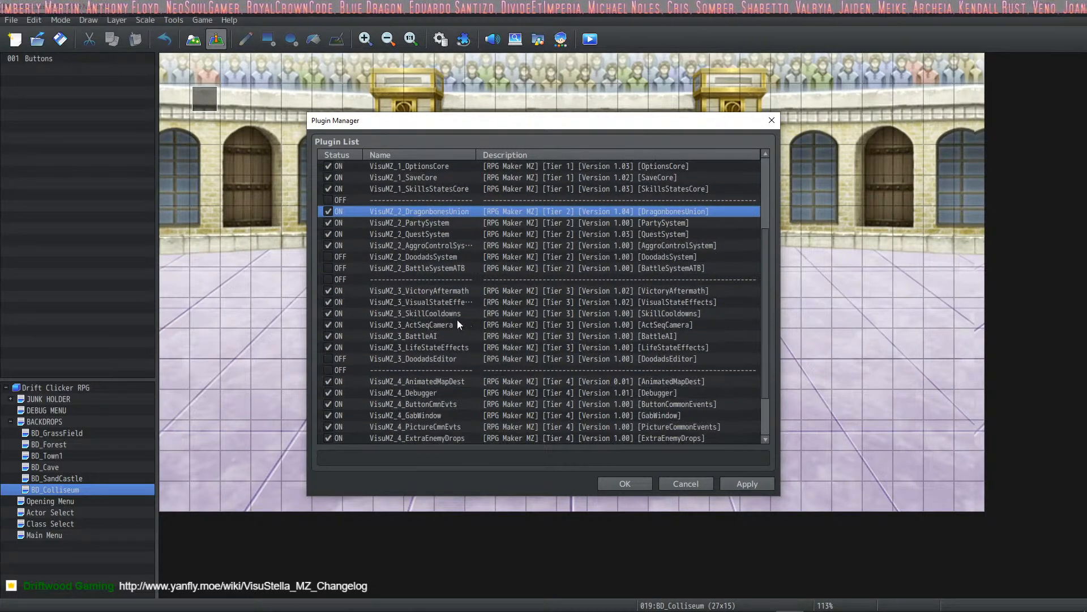
scroll(440, 262, up, 1)
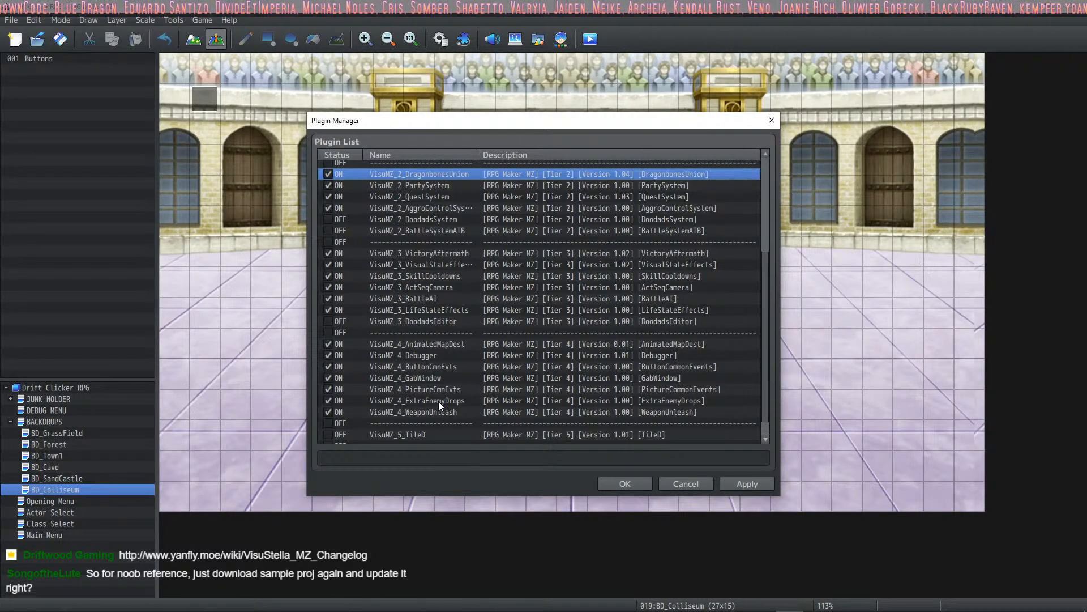
- Examine the Tier 1 to Tier 4 VisuMZ plugins and their versions in the plugin list, and close the Plugin Manager
click(447, 389)
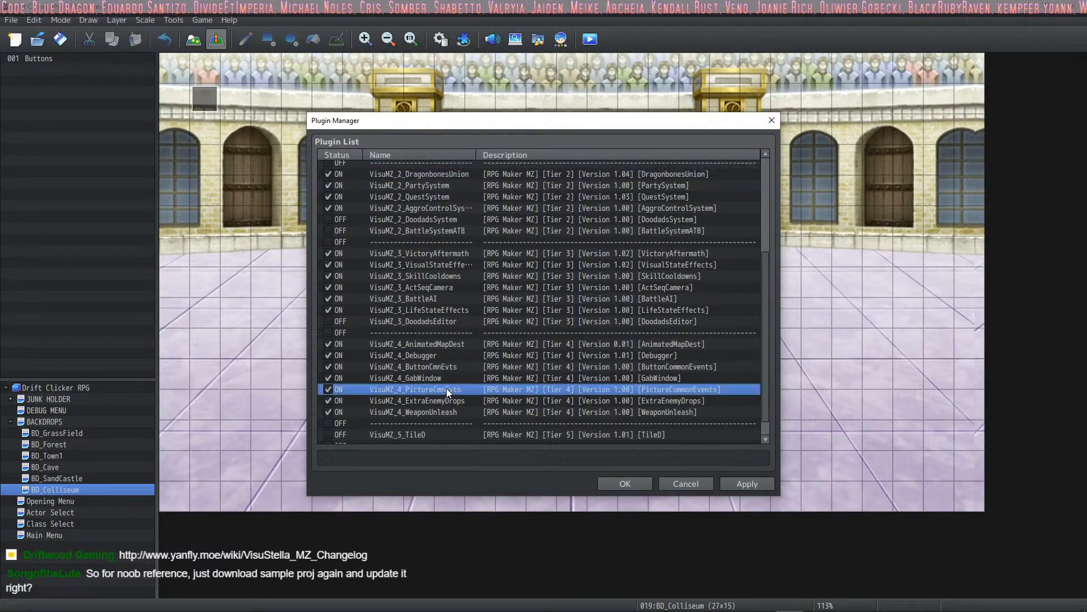
click(445, 175)
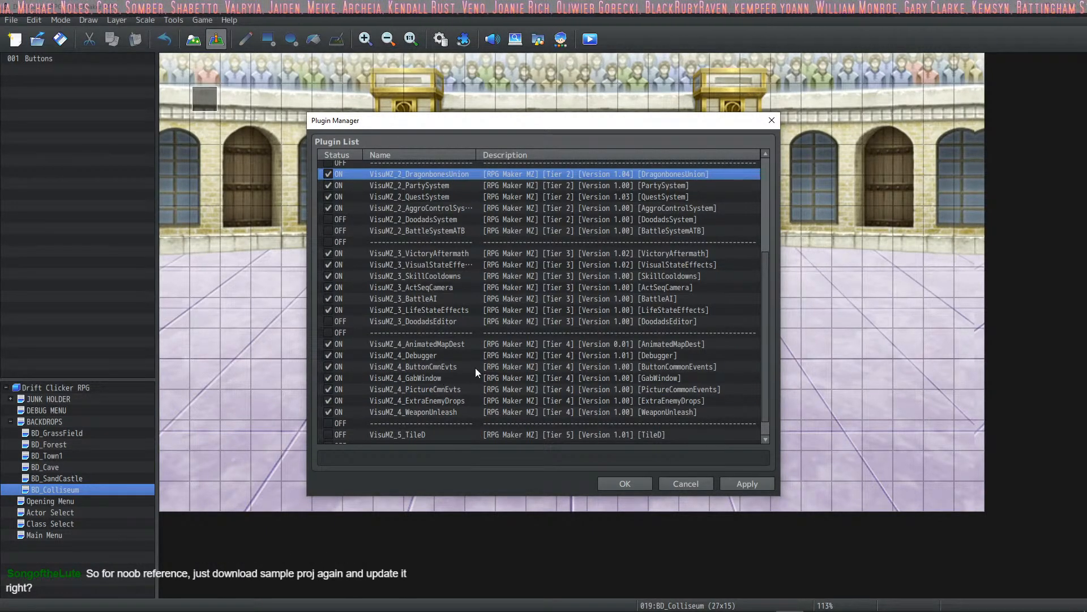
click(437, 366)
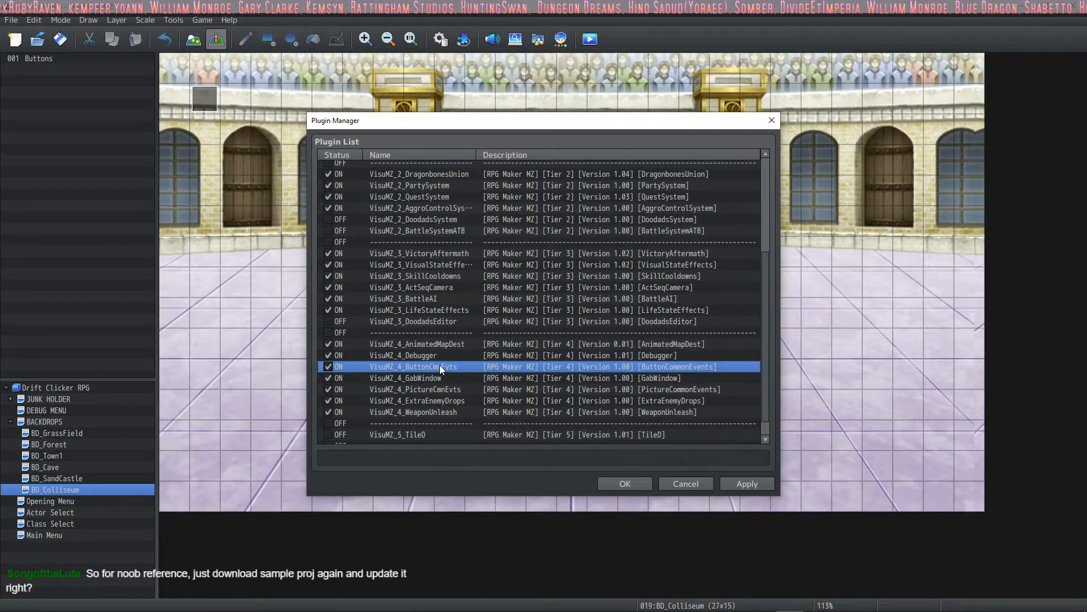
click(452, 344)
click(460, 330)
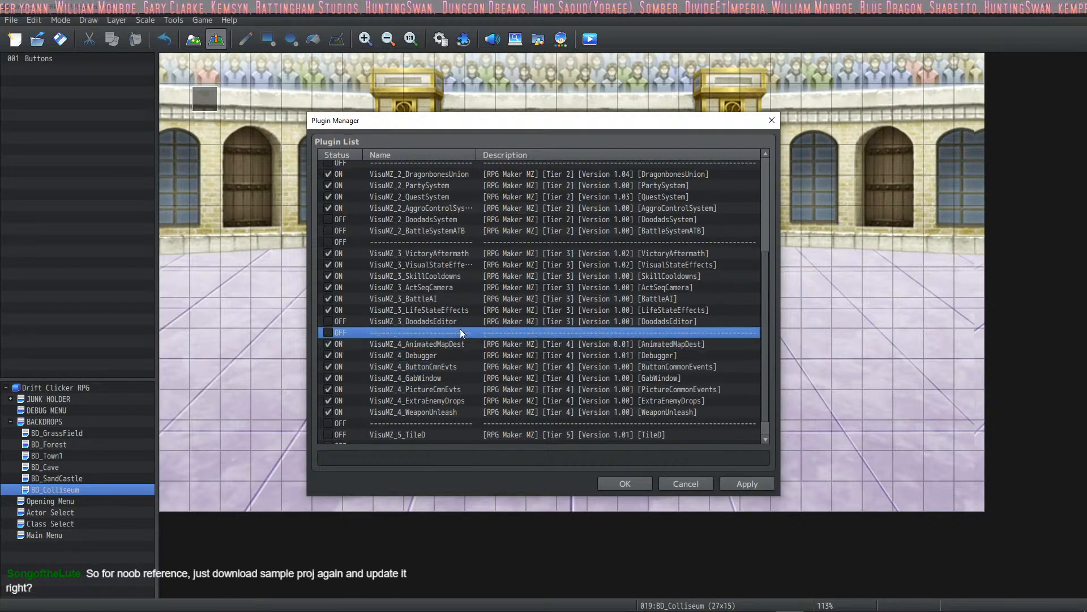
drag(459, 329, 488, 278)
scroll(493, 266, up, 4)
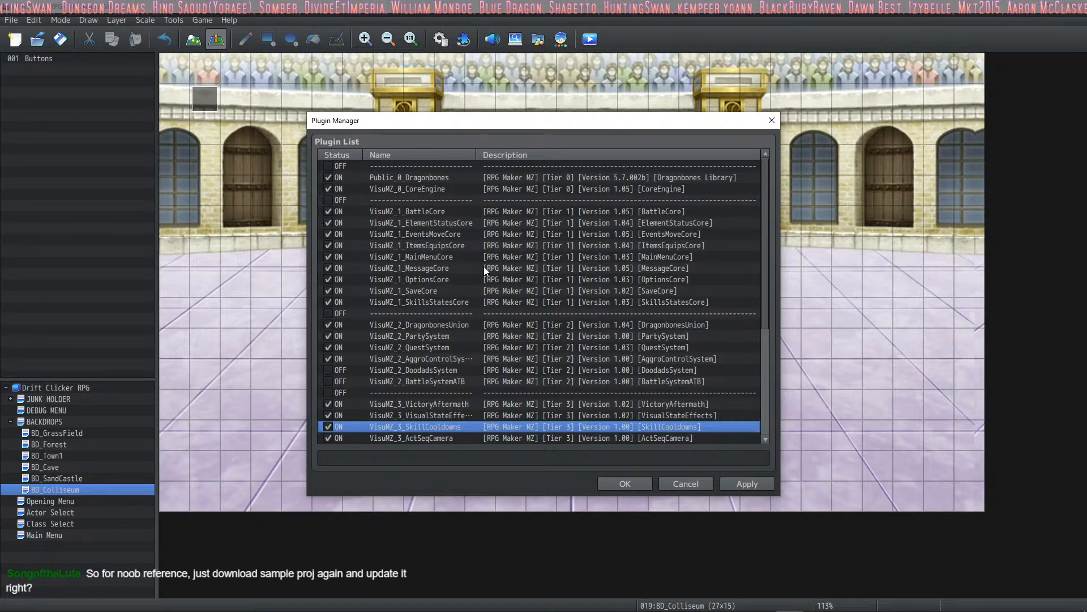
scroll(486, 275, down, 5)
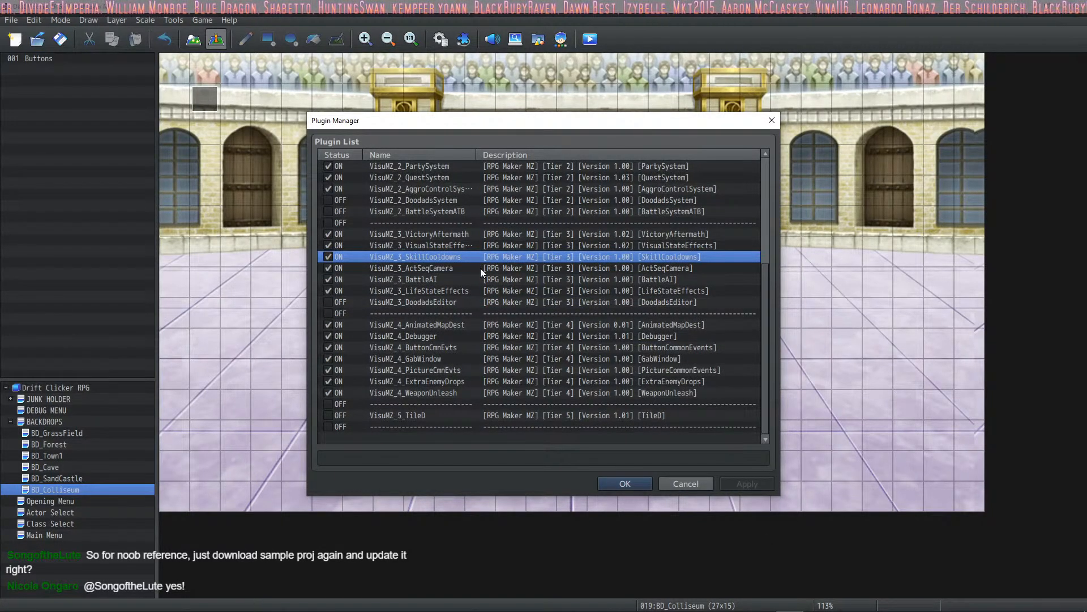
click(456, 269)
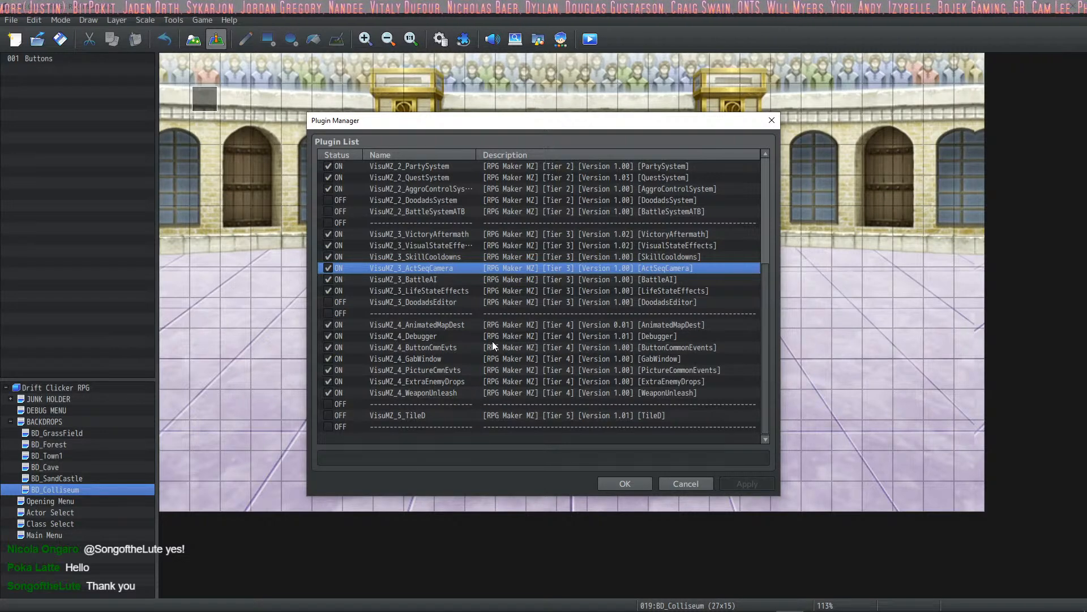
click(626, 482)
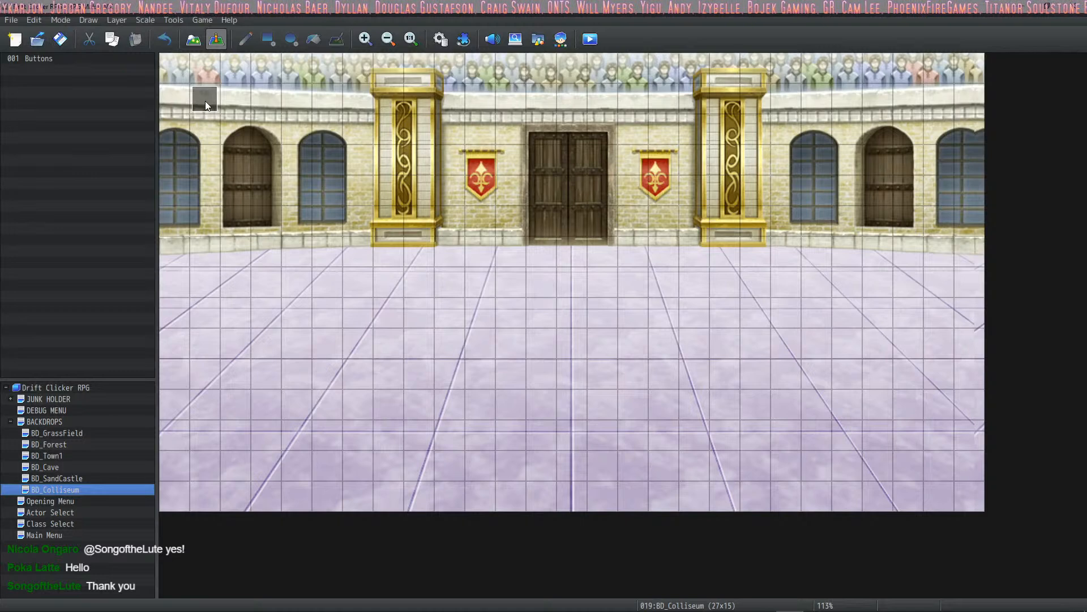
- Open the BD_Town1 map, playtest the game in a maximized window, and enter the town's mushroom shop
click(57, 456)
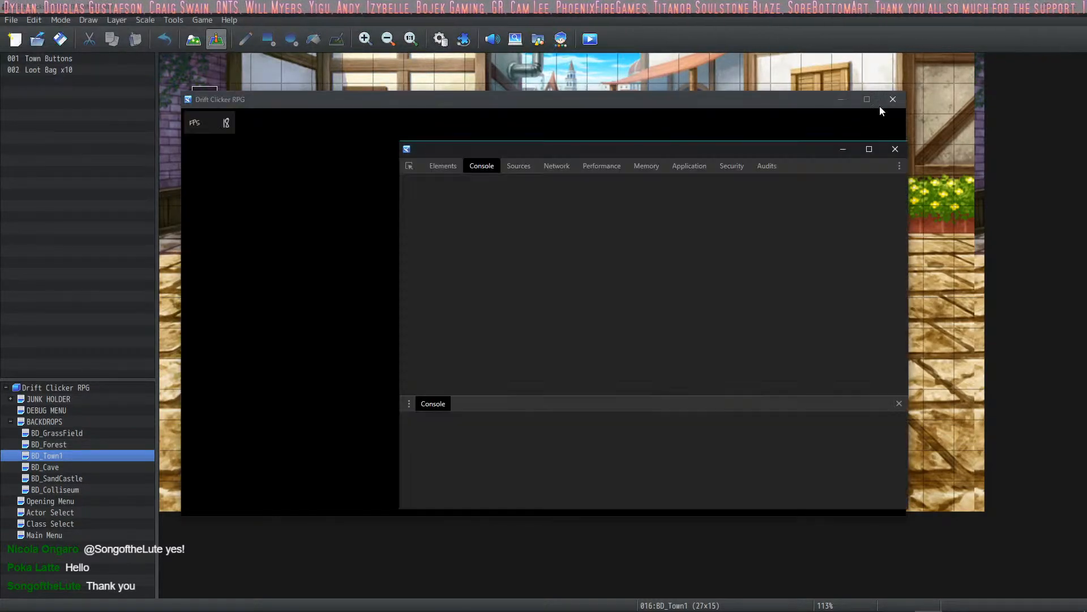
click(878, 102)
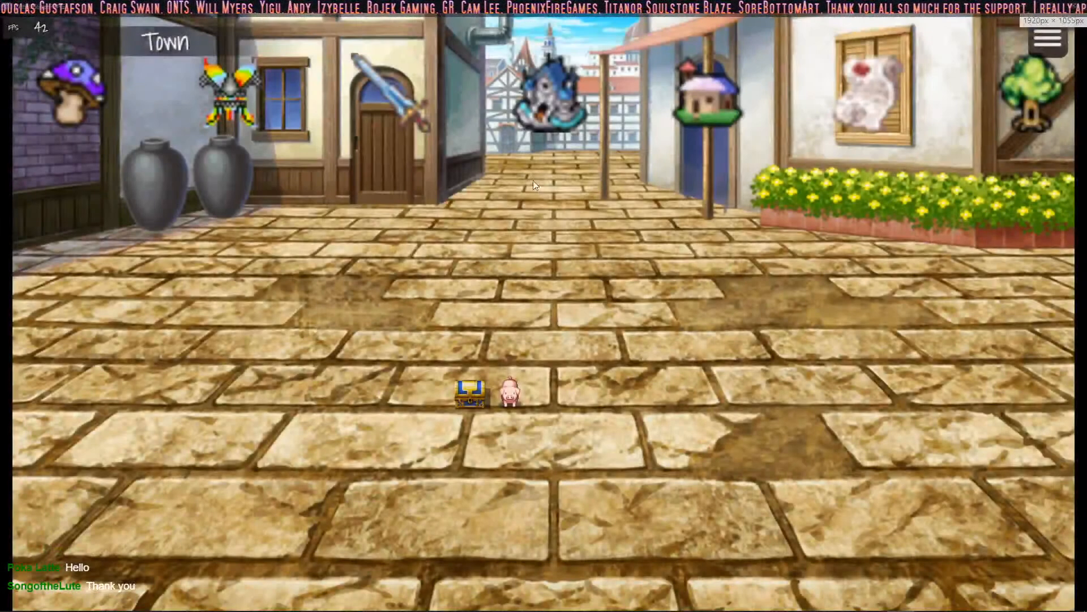
click(80, 99)
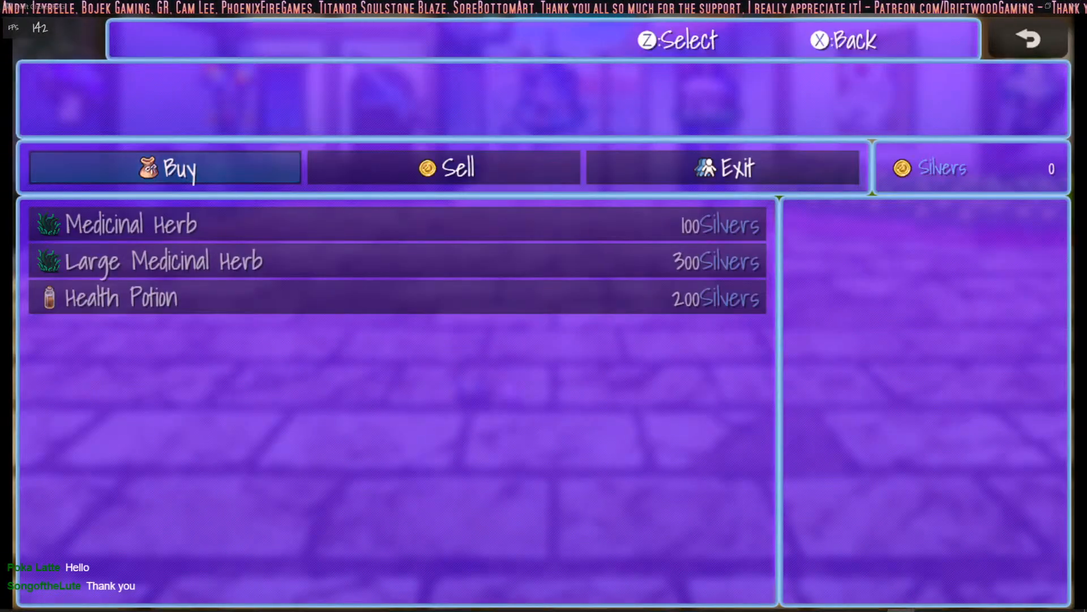
- Open the Windows volume mixer, and leave and re-enter the mushroom shop to check the game's sound
right_click(992, 602)
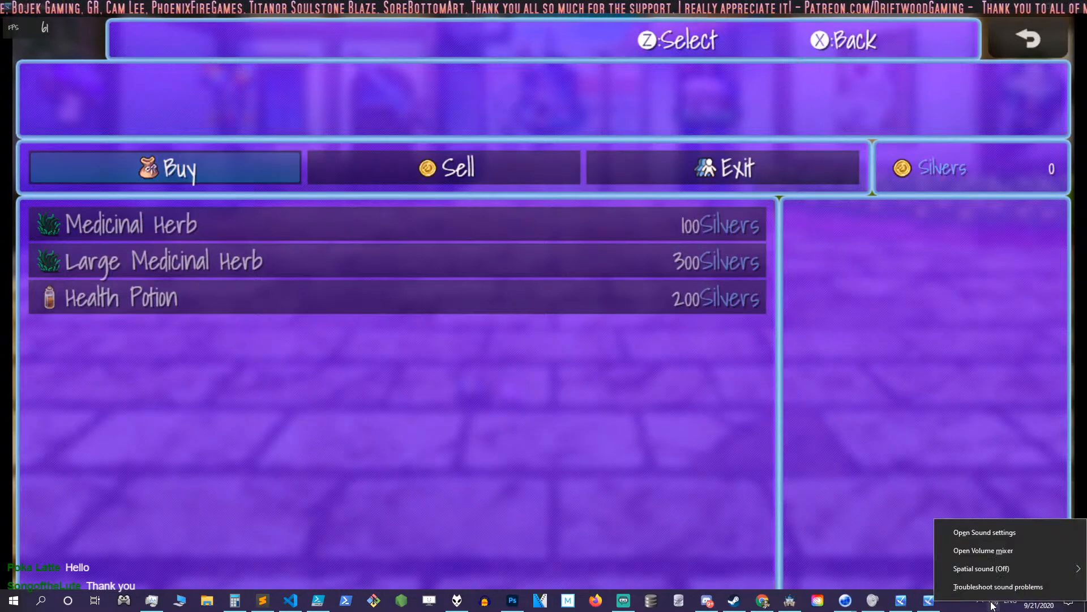
click(987, 547)
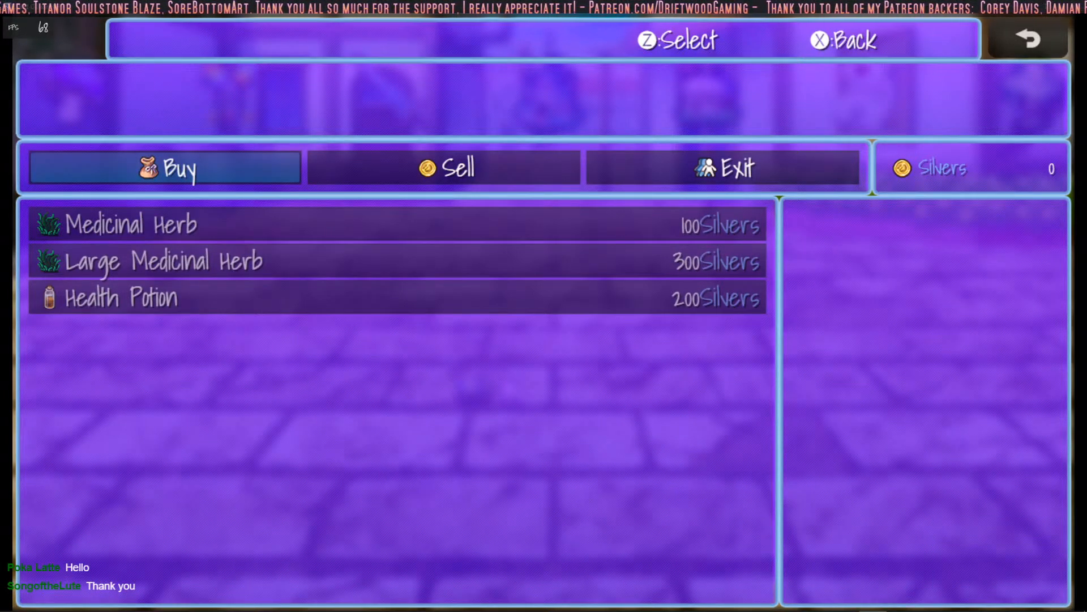
right_click(491, 330)
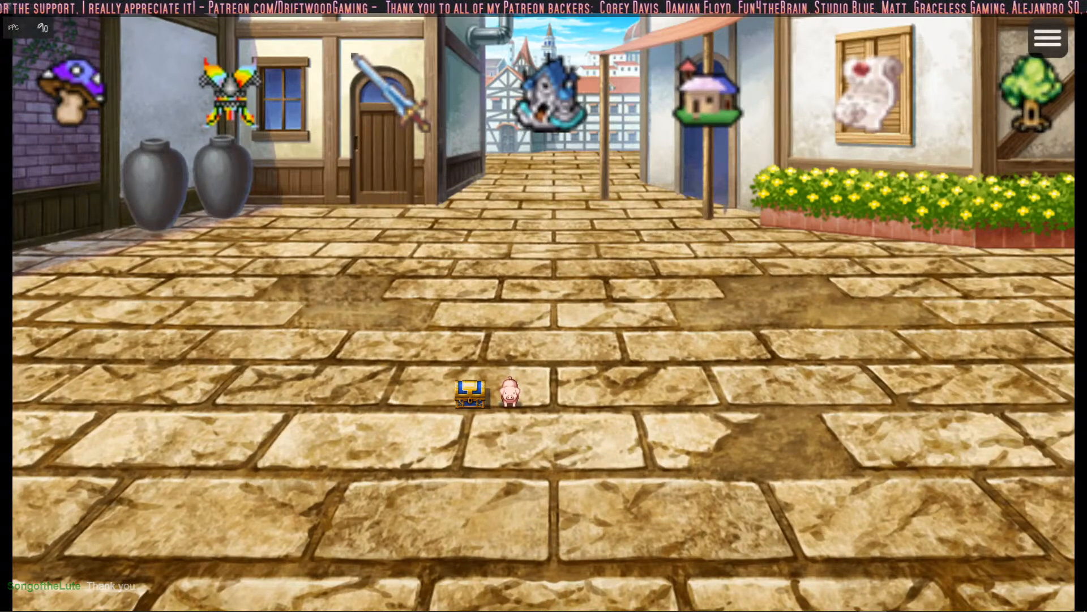
click(74, 99)
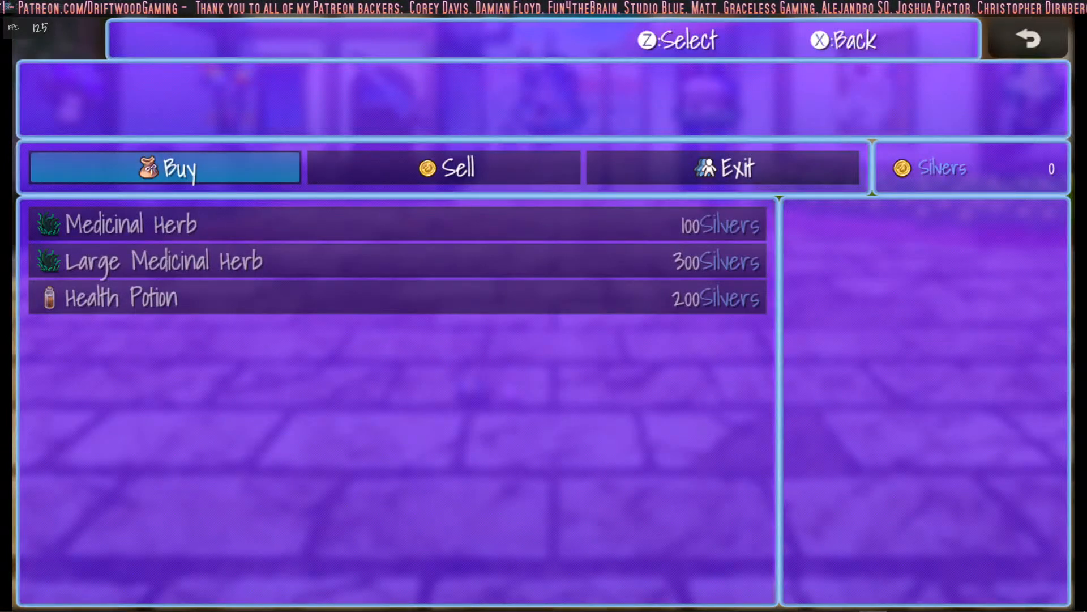
right_click(228, 443)
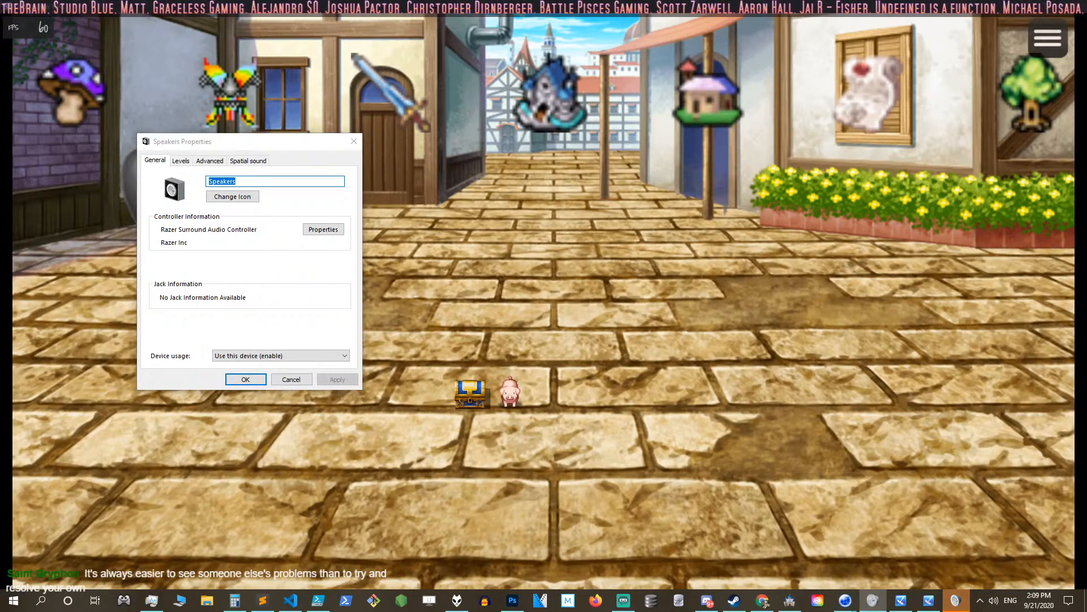
- Bring up the Speakers Properties dialog again and close it without changing any settings
key(Escape)
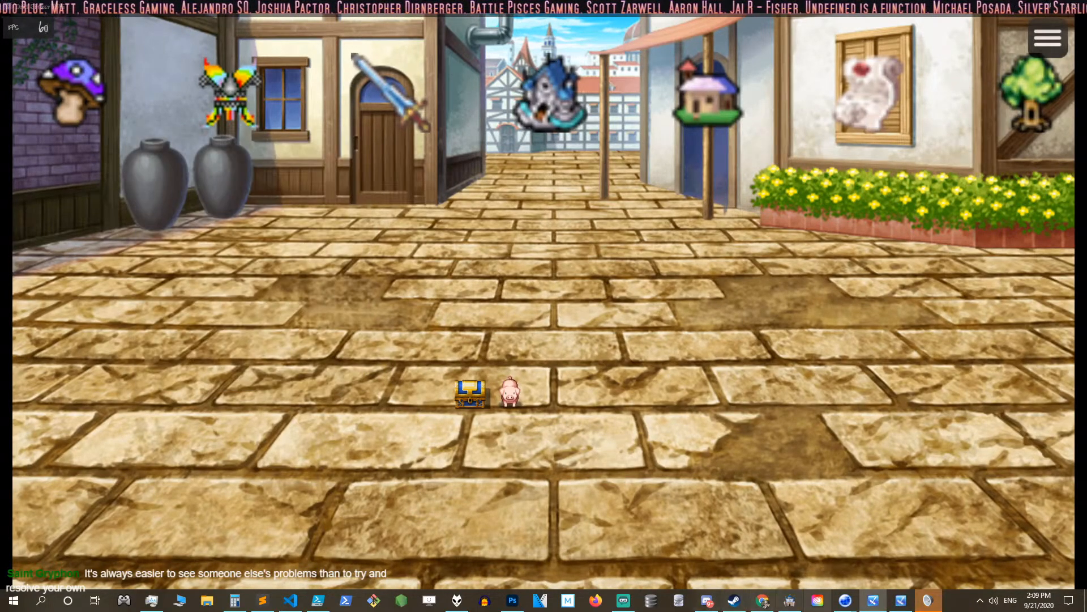
click(927, 600)
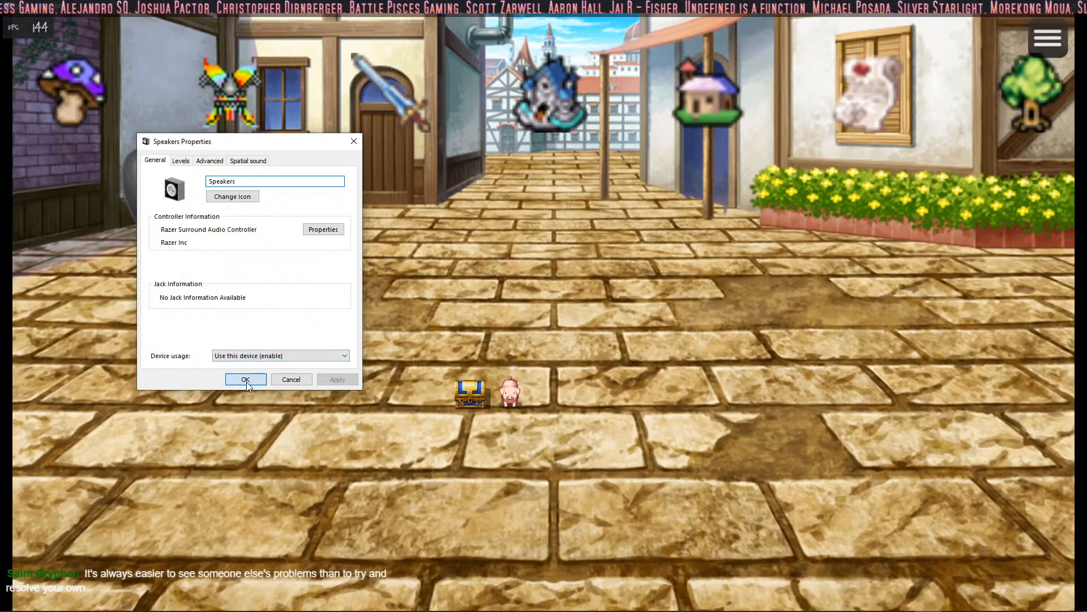
click(246, 380)
- Travel to the forest through the town's tree and lower the nwjs volume in the Windows volume mixer
click(1052, 91)
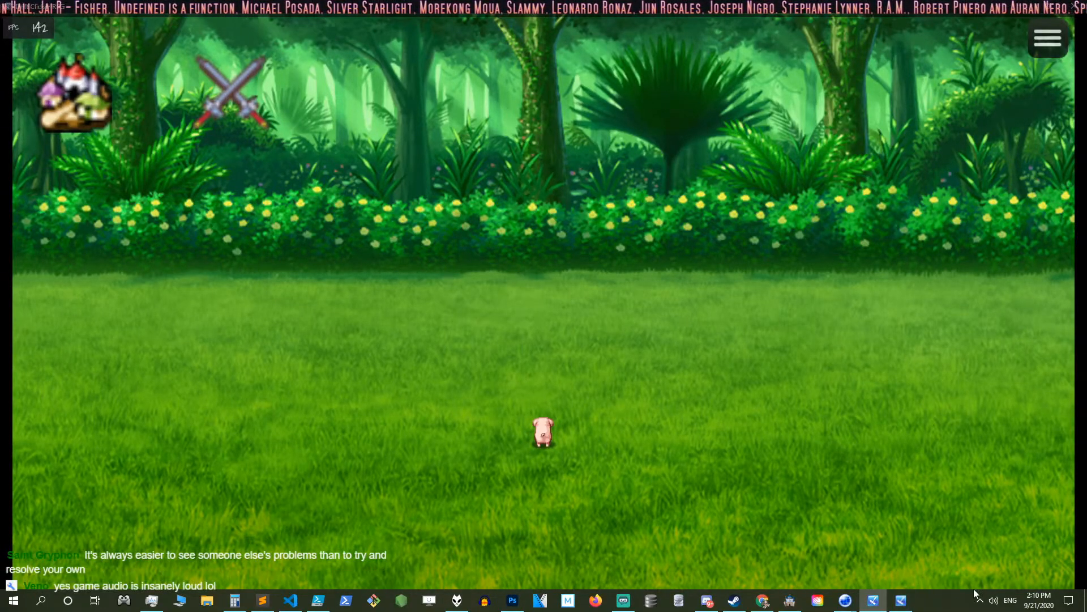
click(979, 599)
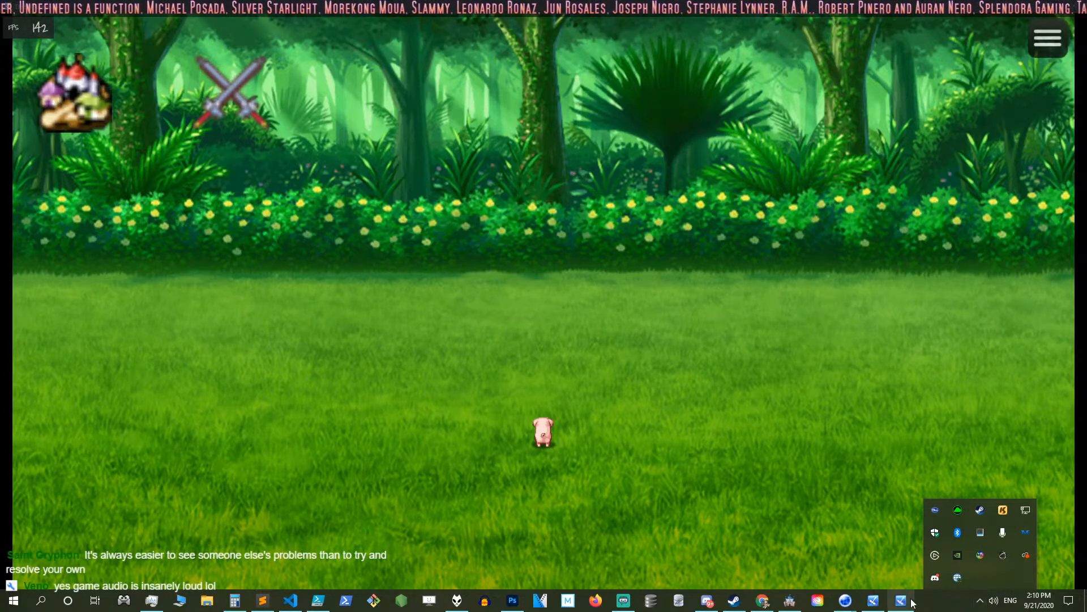
right_click(993, 600)
click(990, 548)
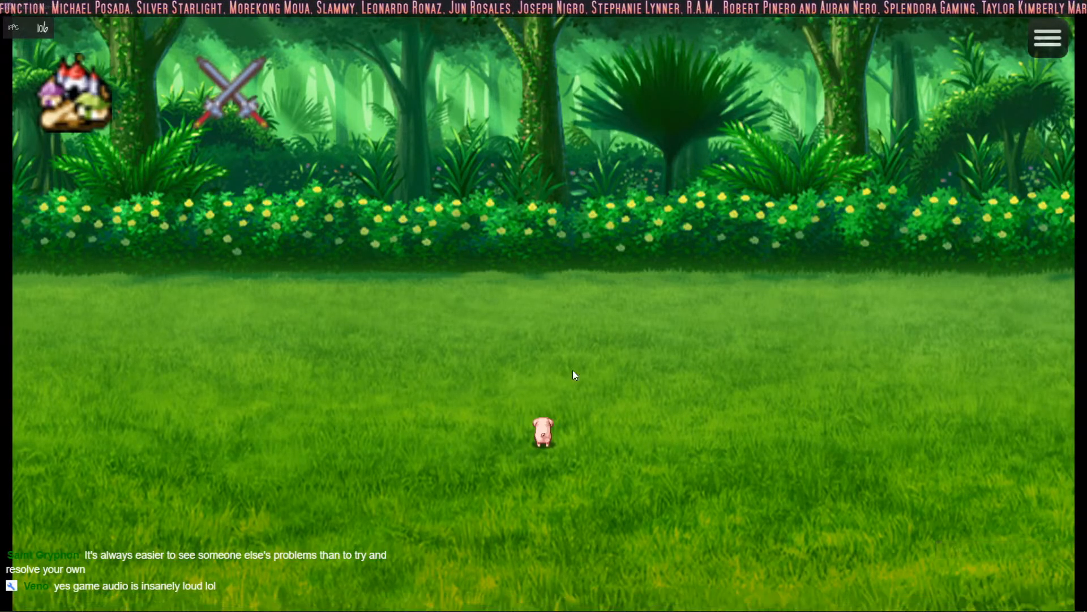
drag(957, 582, 1058, 576)
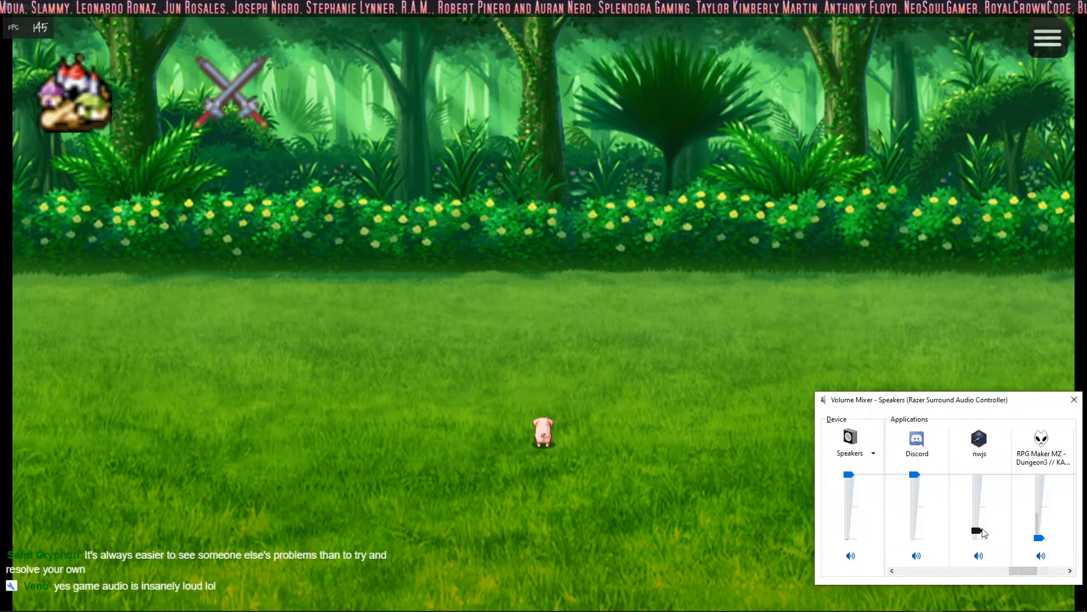
- Test the game's audio by travelling back to town, visiting the Colliseum, and opening the mushroom shop after returning
click(218, 197)
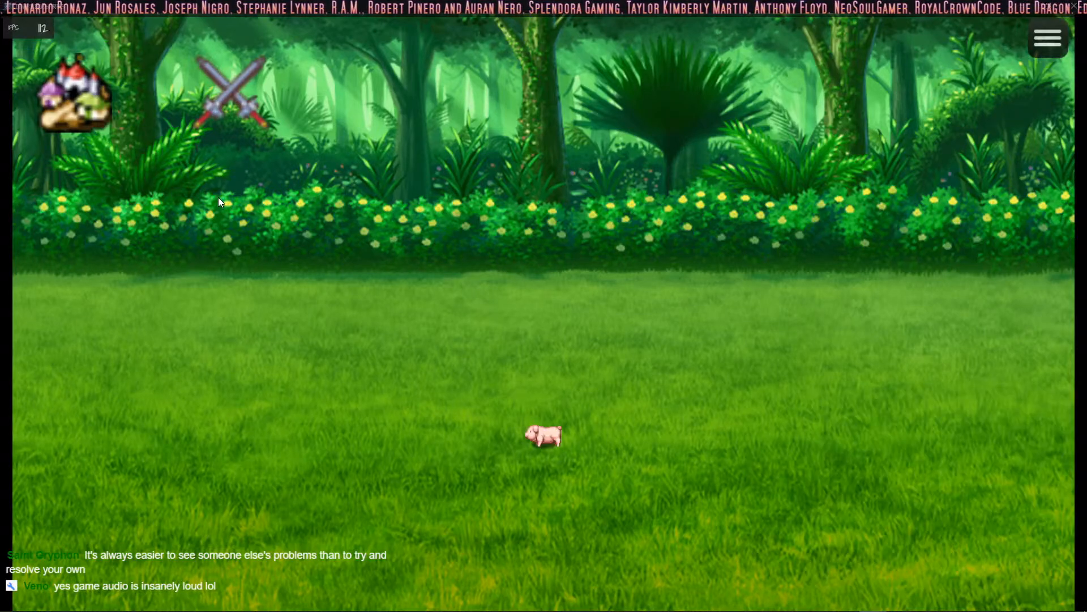
click(67, 103)
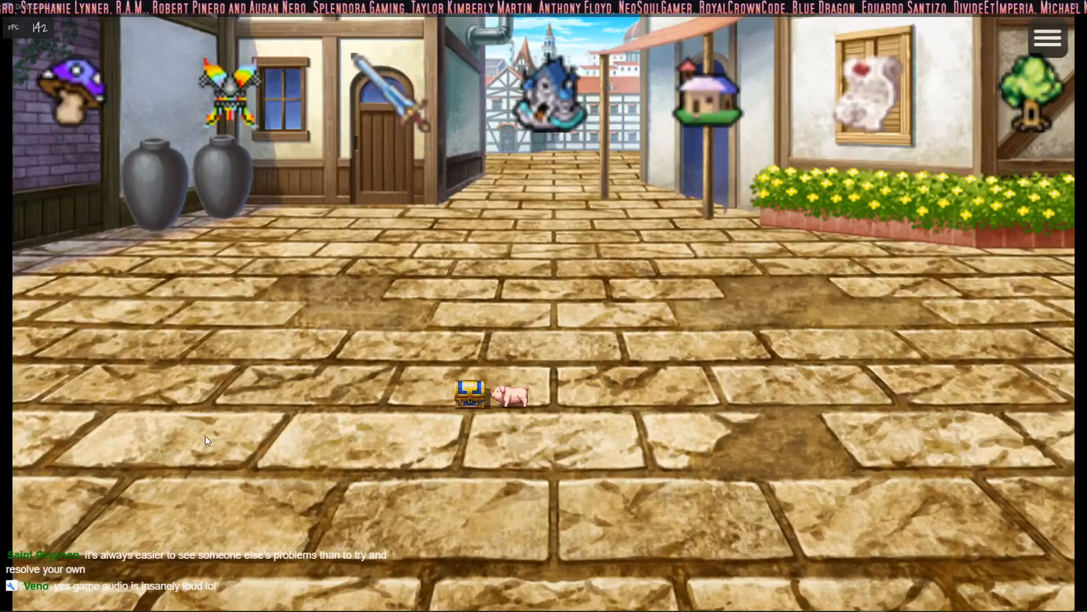
click(564, 89)
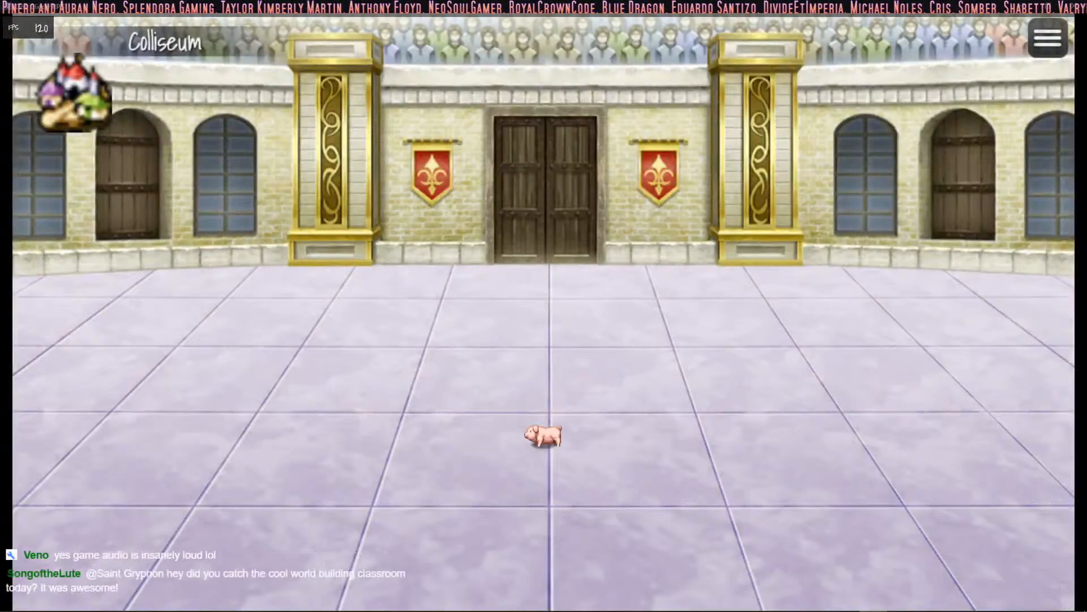
click(923, 601)
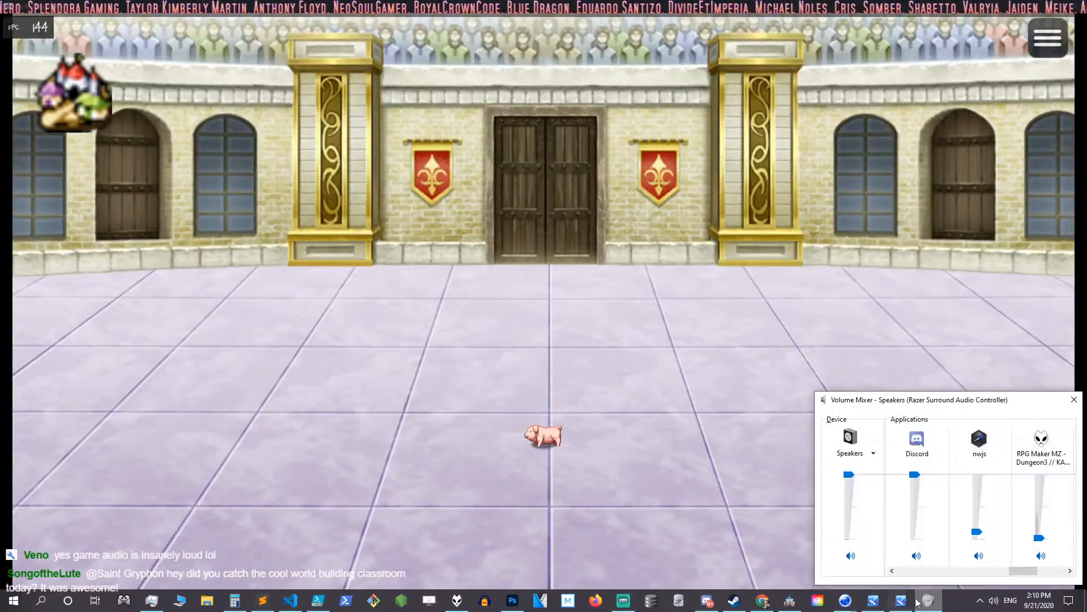
click(77, 104)
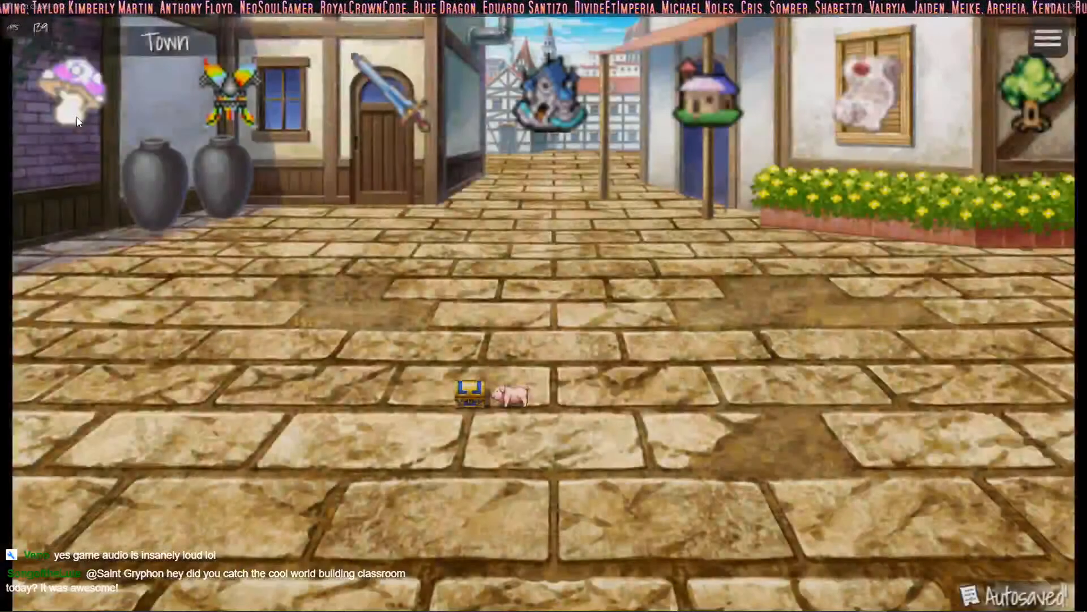
click(77, 117)
right_click(81, 135)
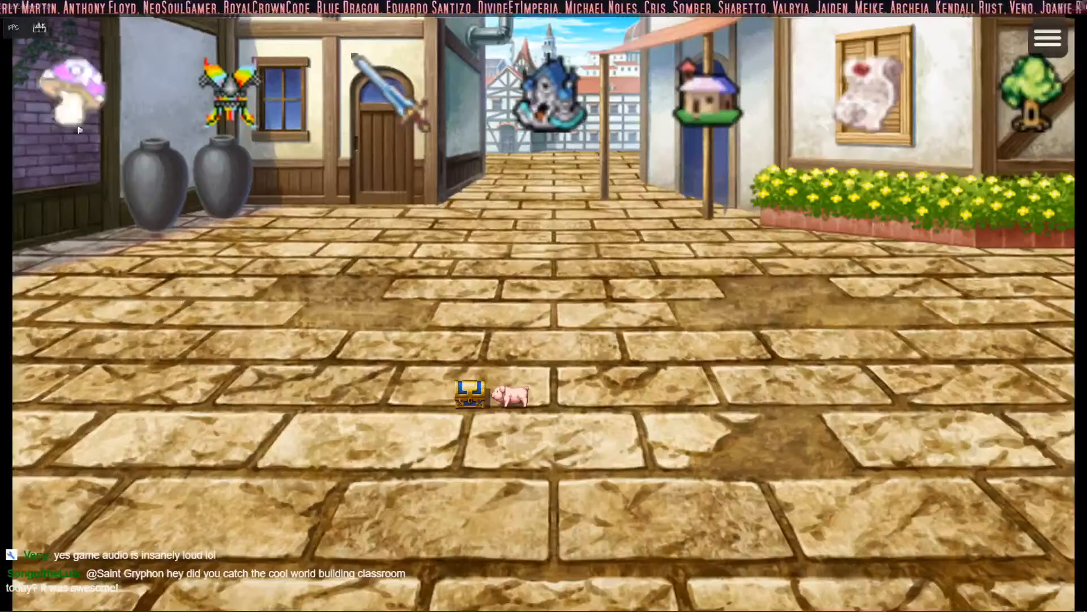
click(85, 117)
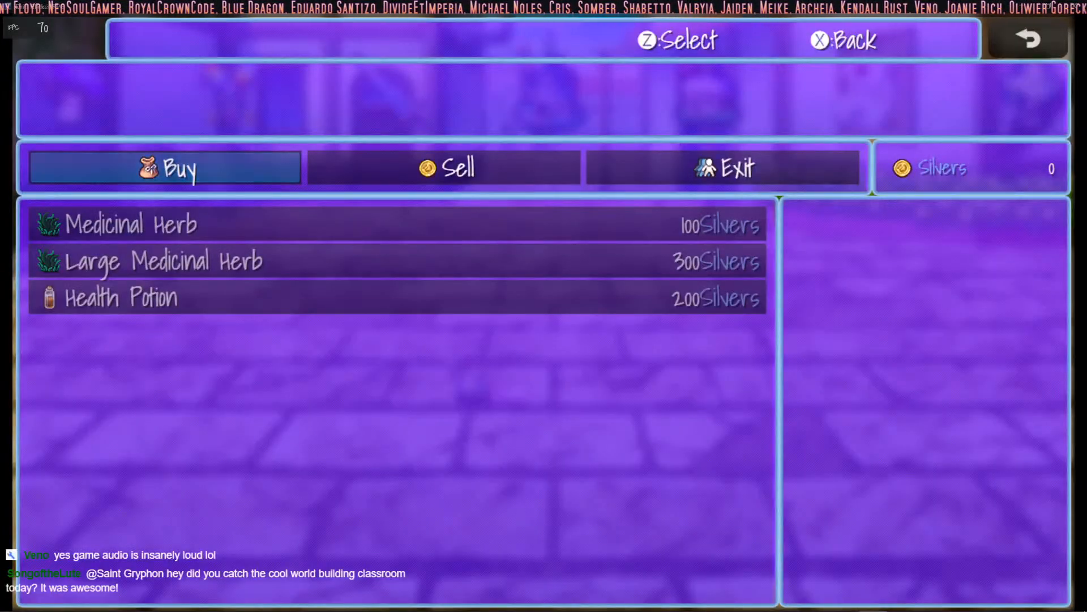
right_click(337, 404)
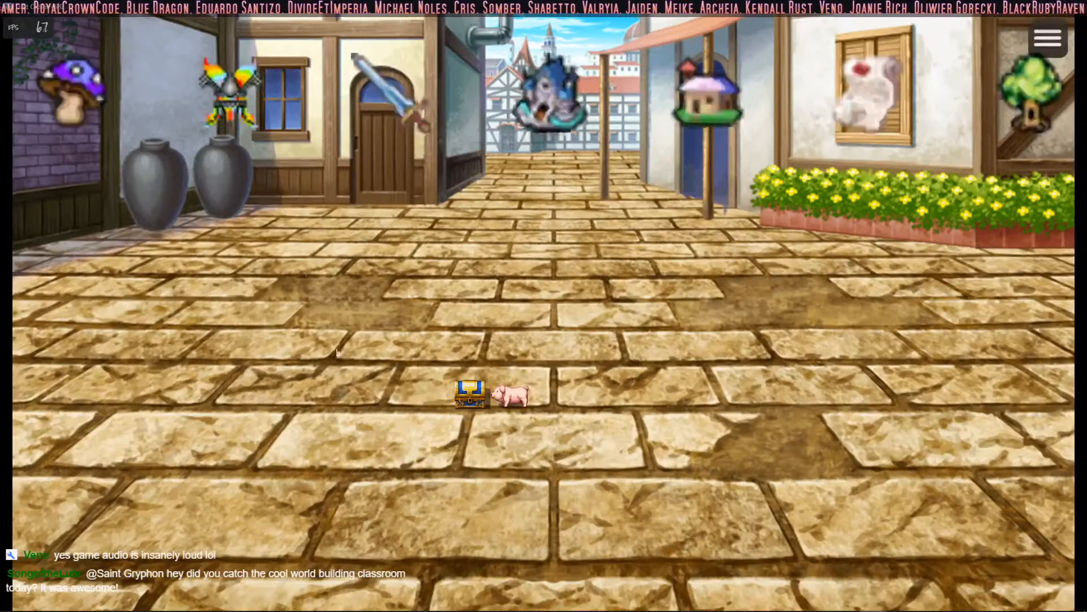
- Set the nwjs volume to 2 in the volume mixer, and test the sound by opening and leaving the mushroom and armor shops
mouse_move(875, 603)
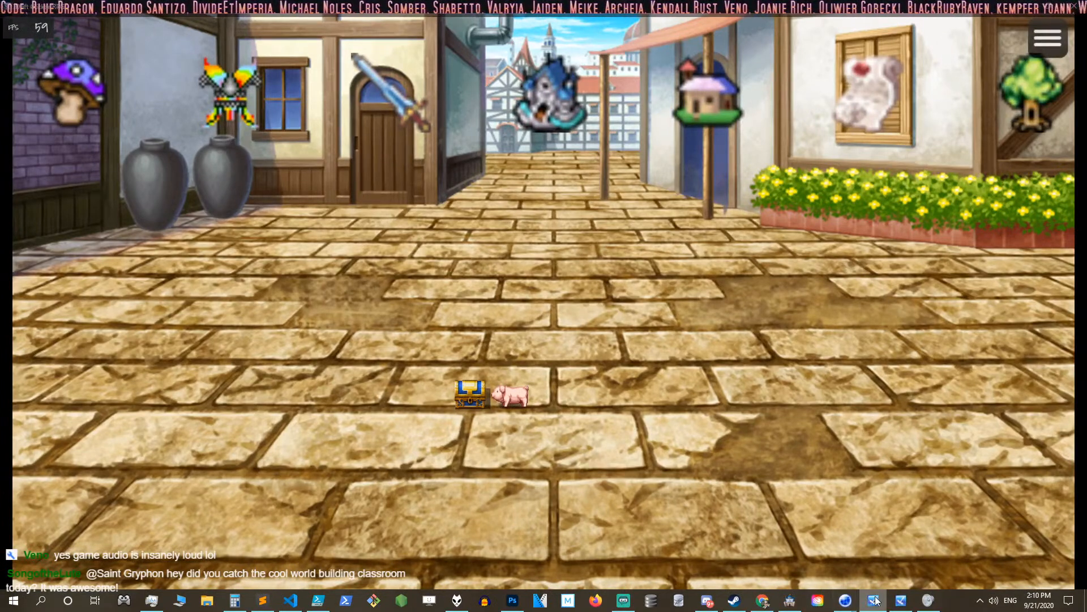
click(875, 600)
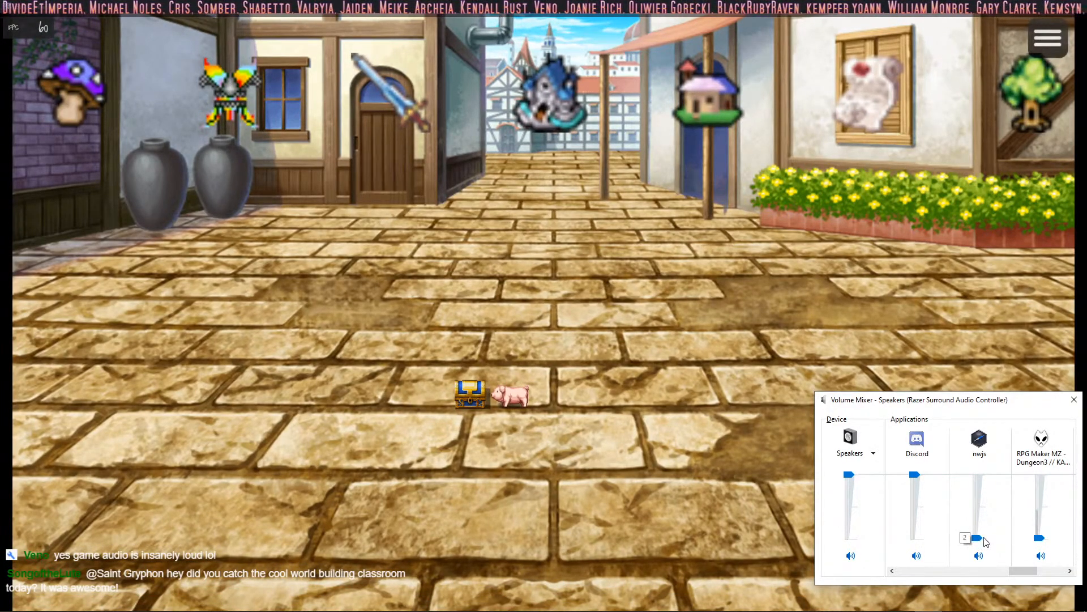
click(72, 96)
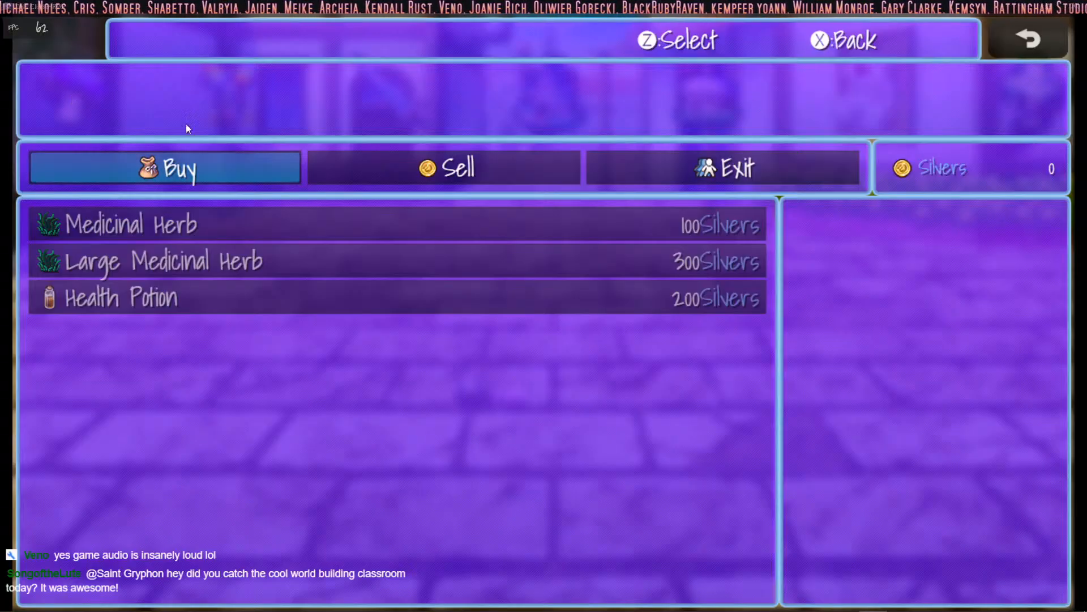
right_click(162, 118)
click(73, 90)
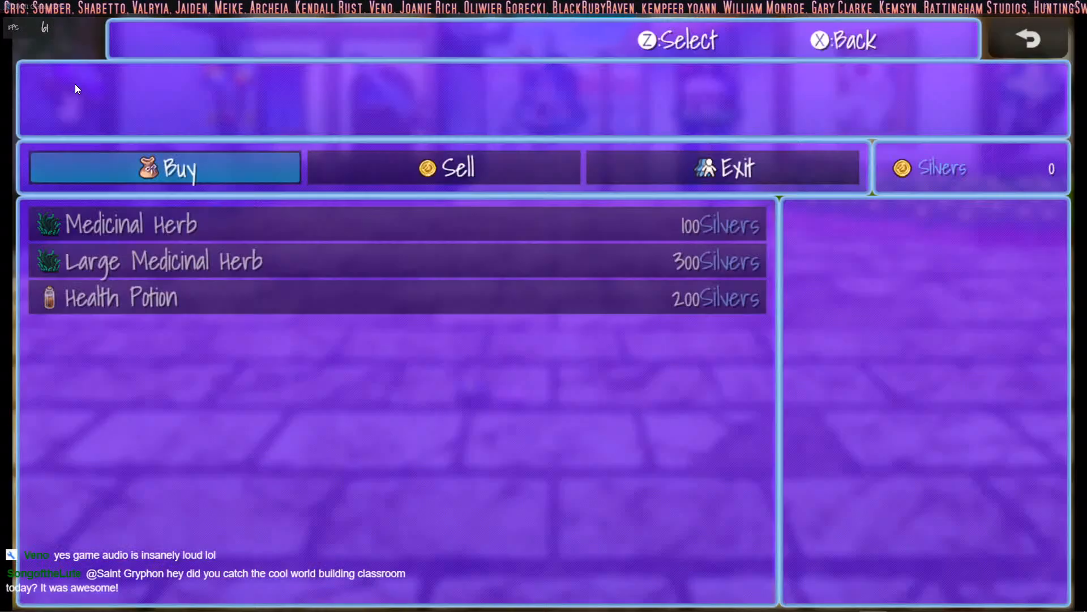
right_click(391, 271)
click(223, 121)
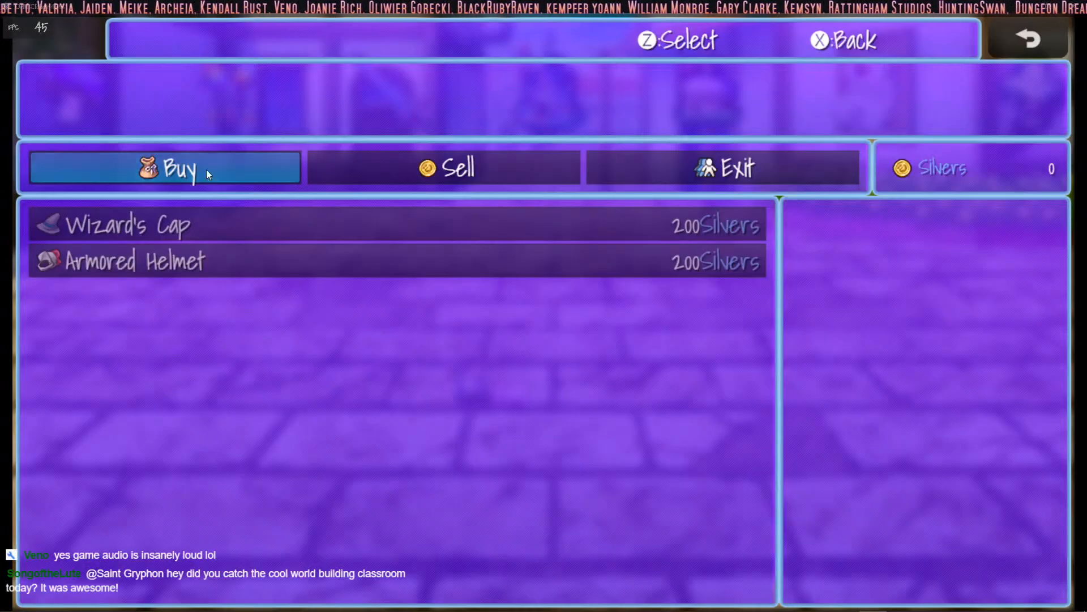
right_click(312, 460)
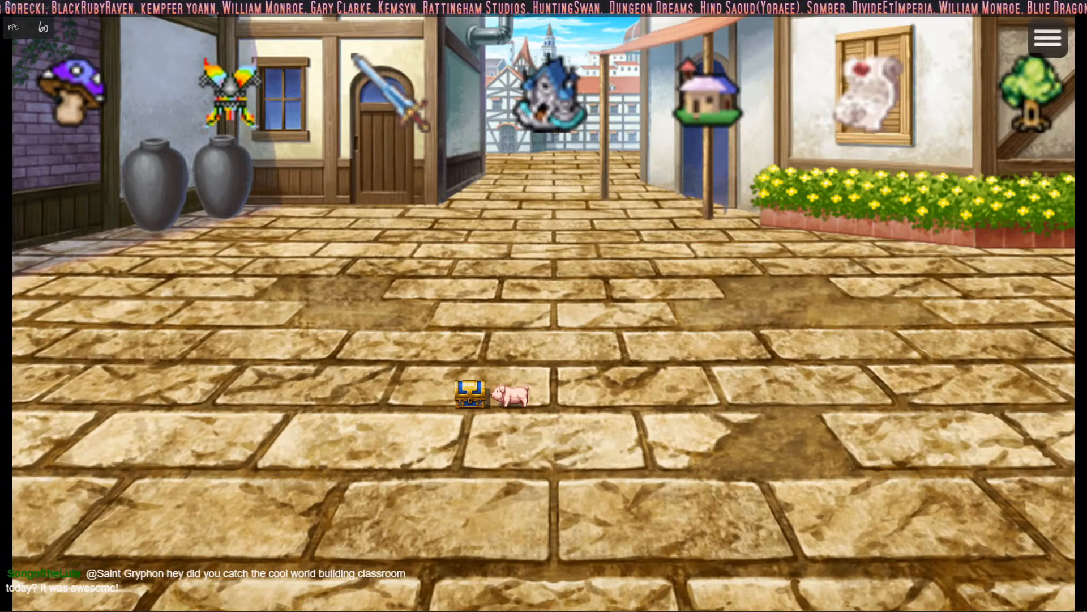
- Check the Desktop Audio level in the streaming software's mixer, and test the game menu's opening and closing sounds in town
drag(0, 70, 384, 87)
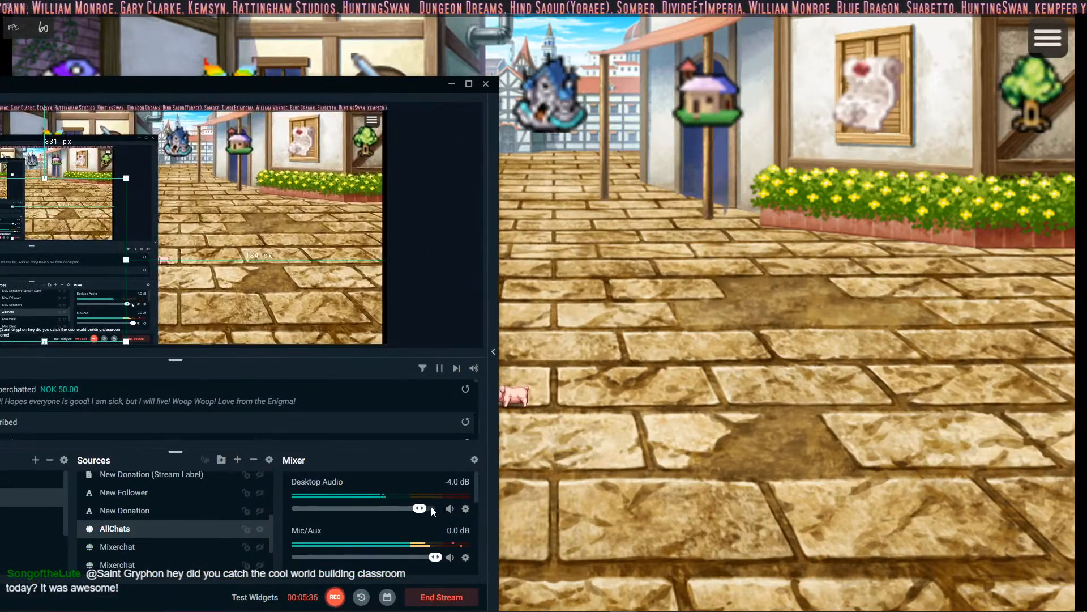
drag(254, 82, 0, 85)
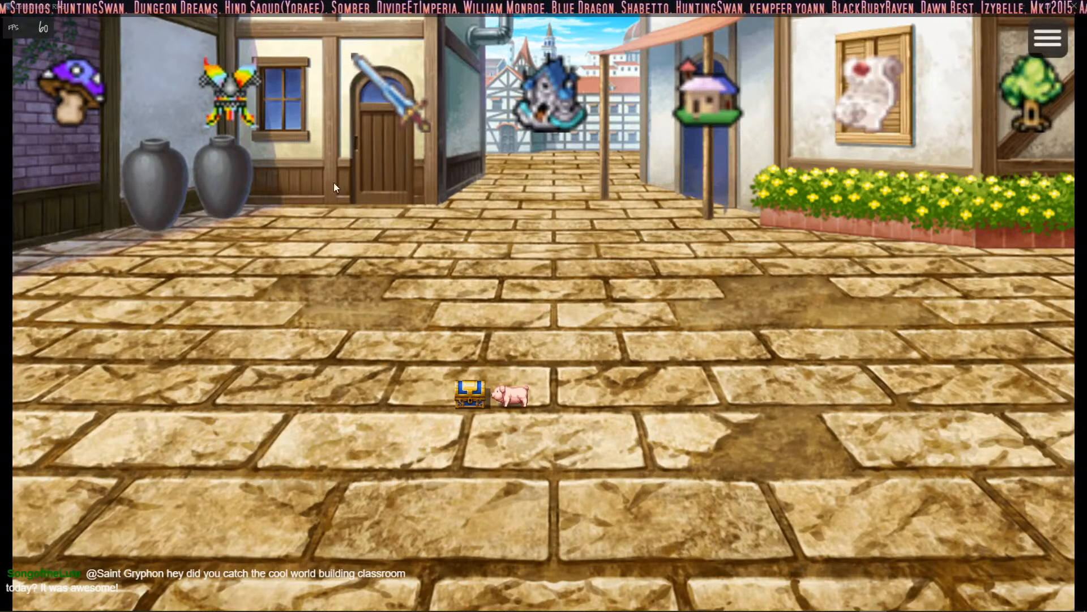
right_click(291, 230)
right_click(355, 227)
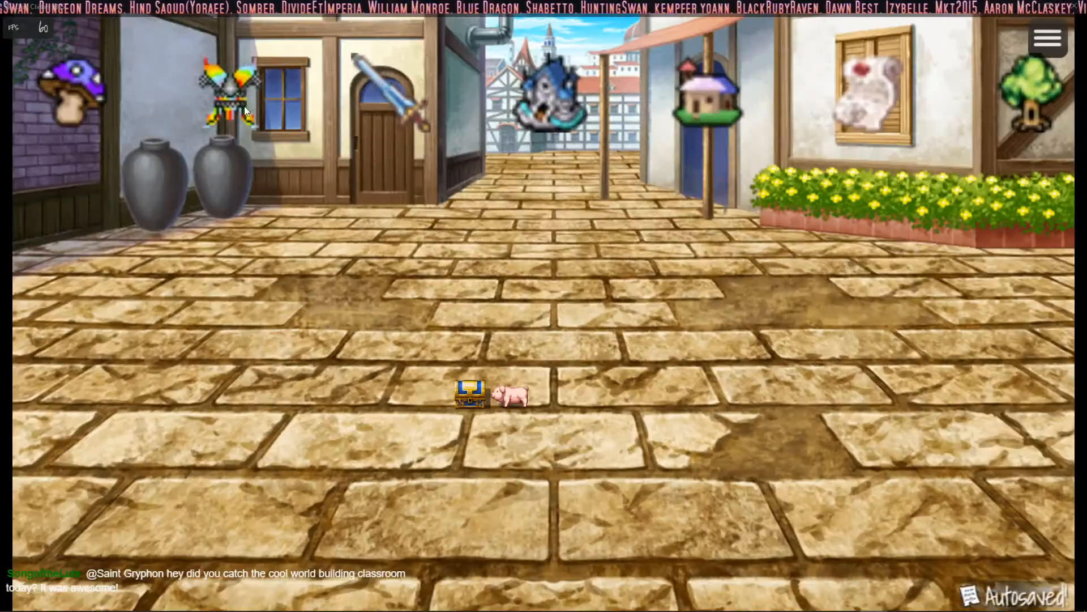
- Test the sounds of opening and leaving the armor and weapon shops in town
click(231, 89)
right_click(343, 345)
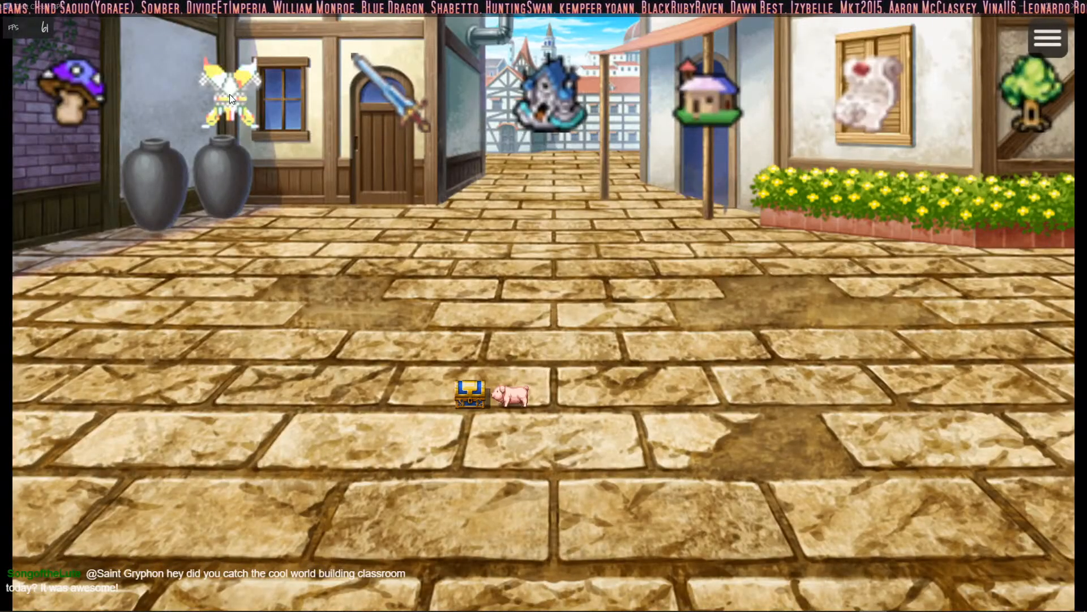
click(233, 102)
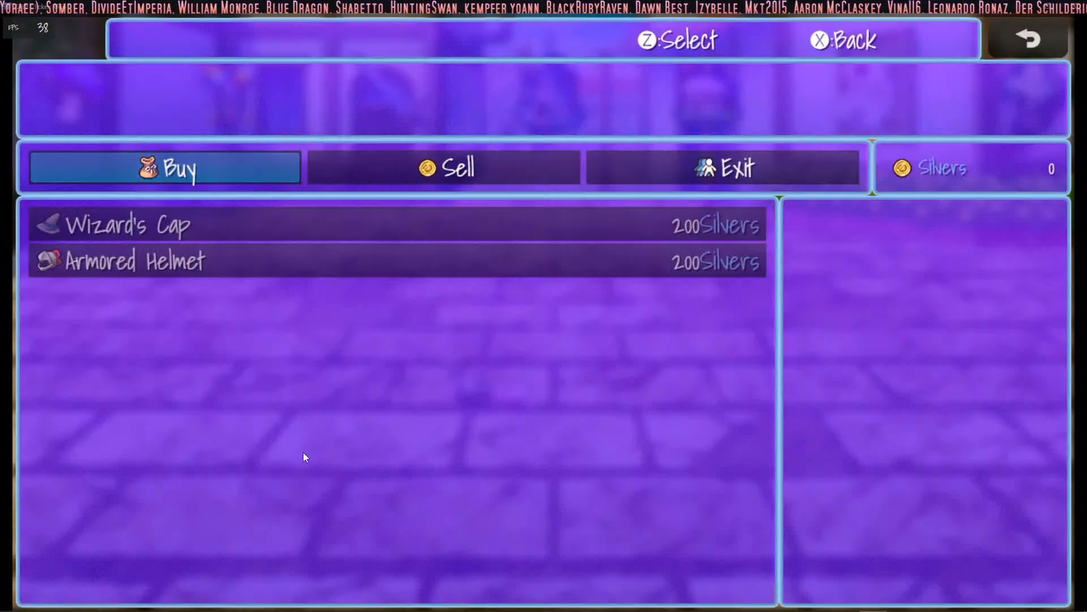
right_click(363, 331)
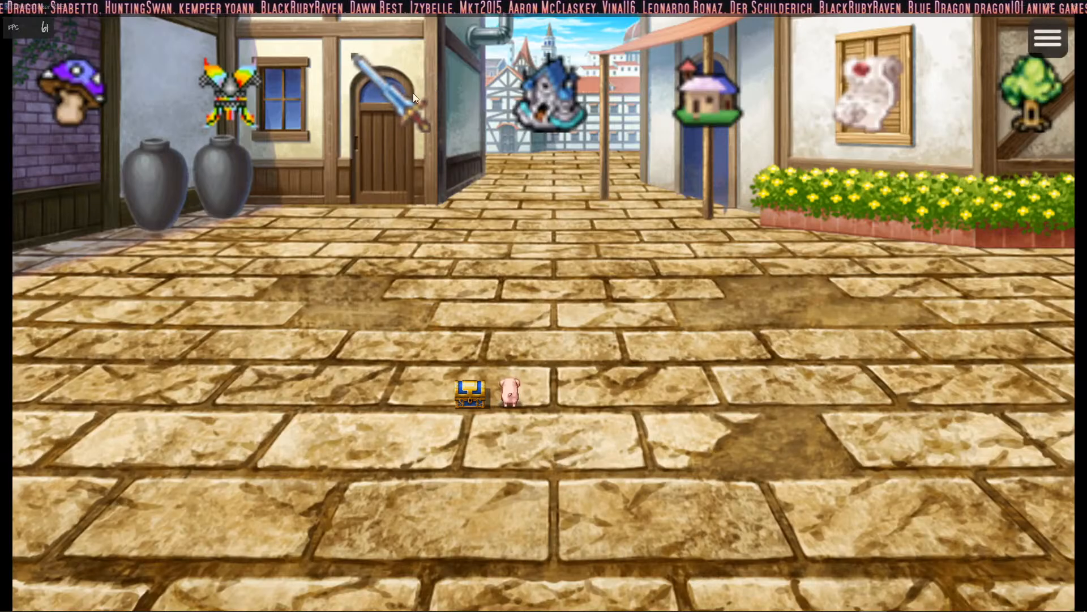
click(397, 93)
right_click(340, 243)
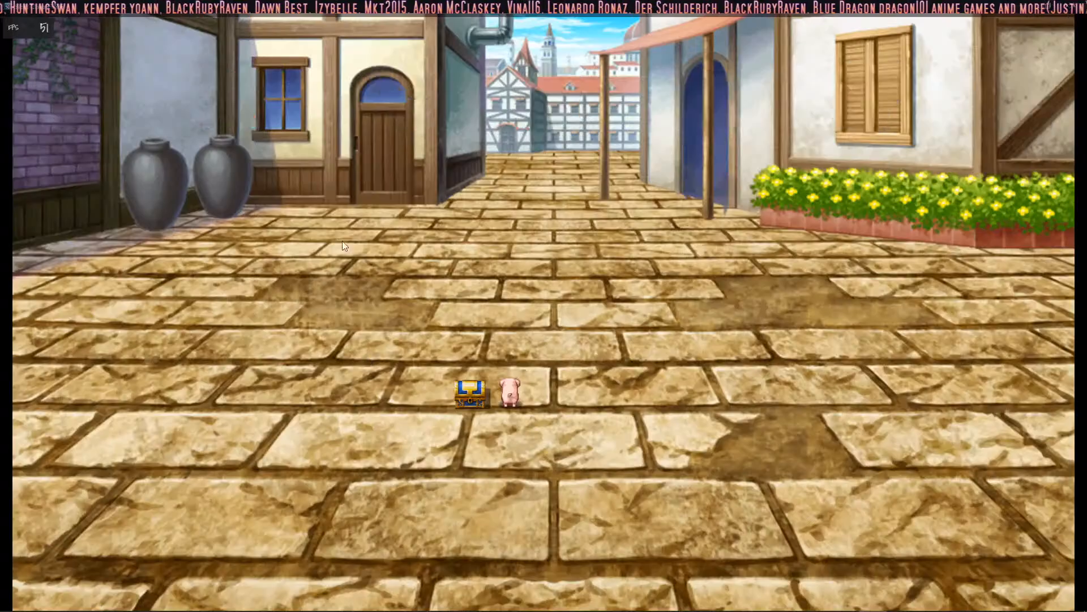
- Visit the Colliseum, open and close the game menu there, and return to town
click(567, 96)
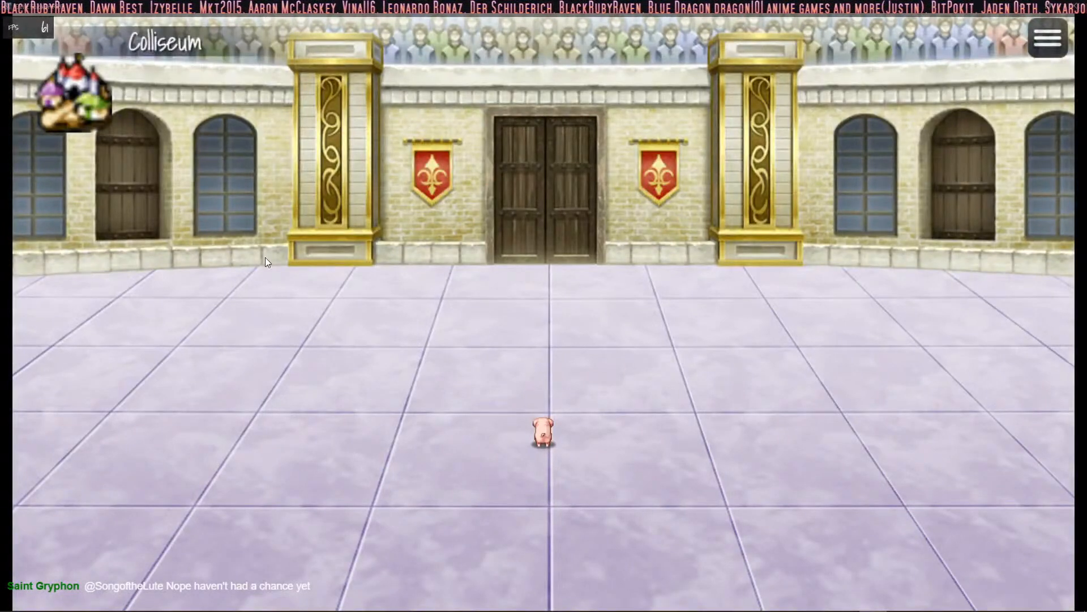
right_click(255, 227)
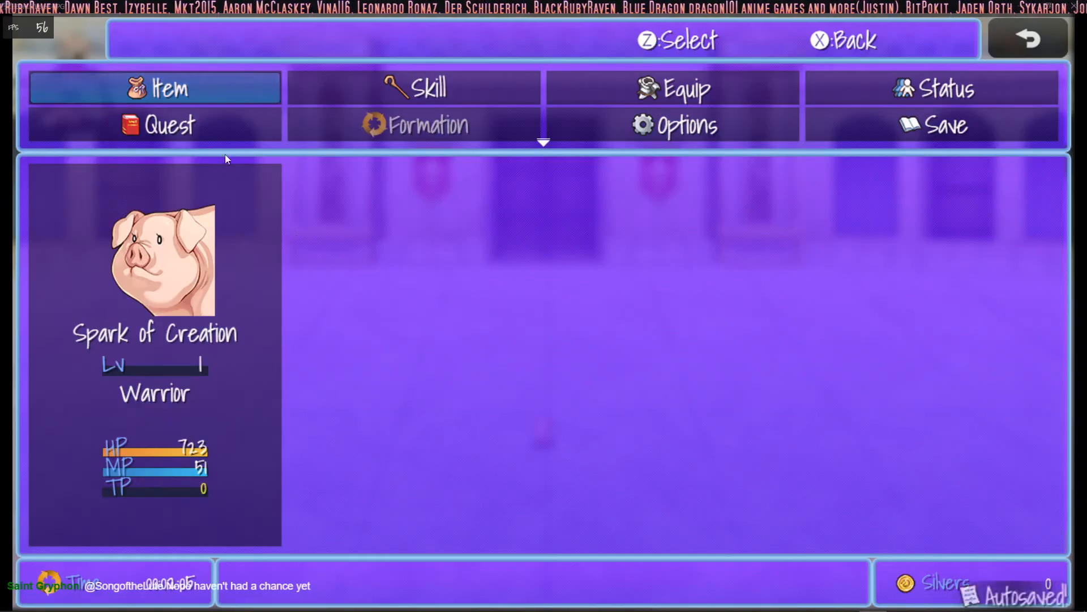
right_click(534, 264)
click(76, 93)
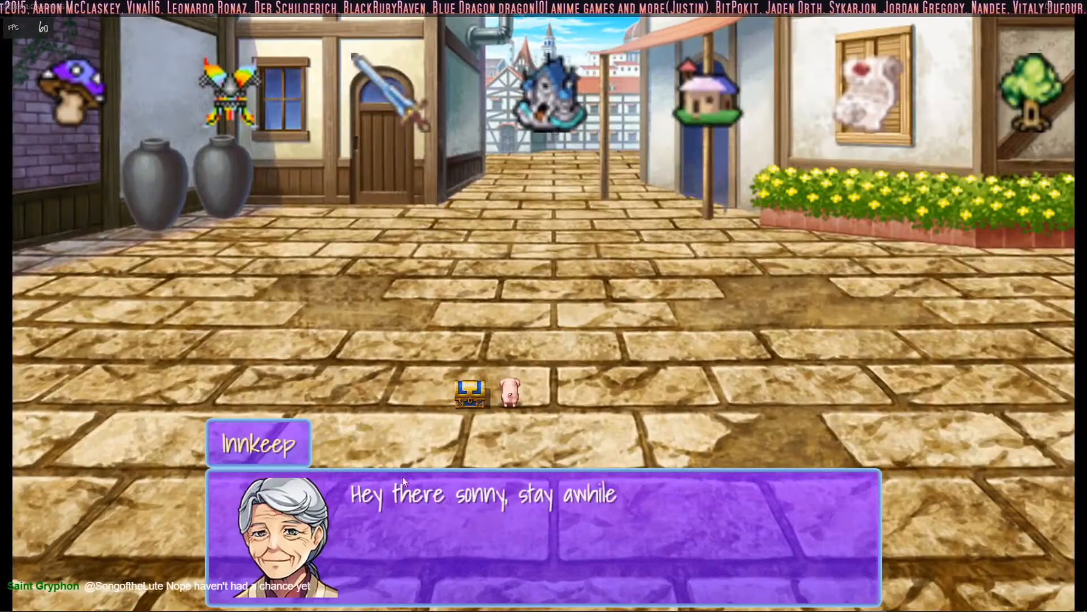
- Finish the Innkeep's dialogue to rest at the inn, and make a round trip to the Colliseum
click(654, 406)
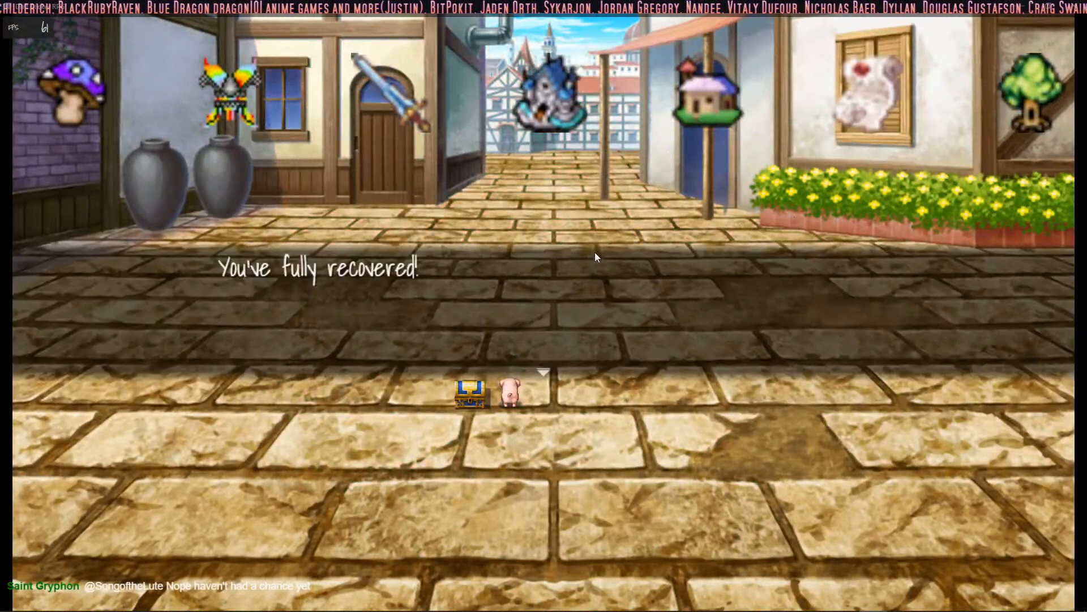
click(491, 270)
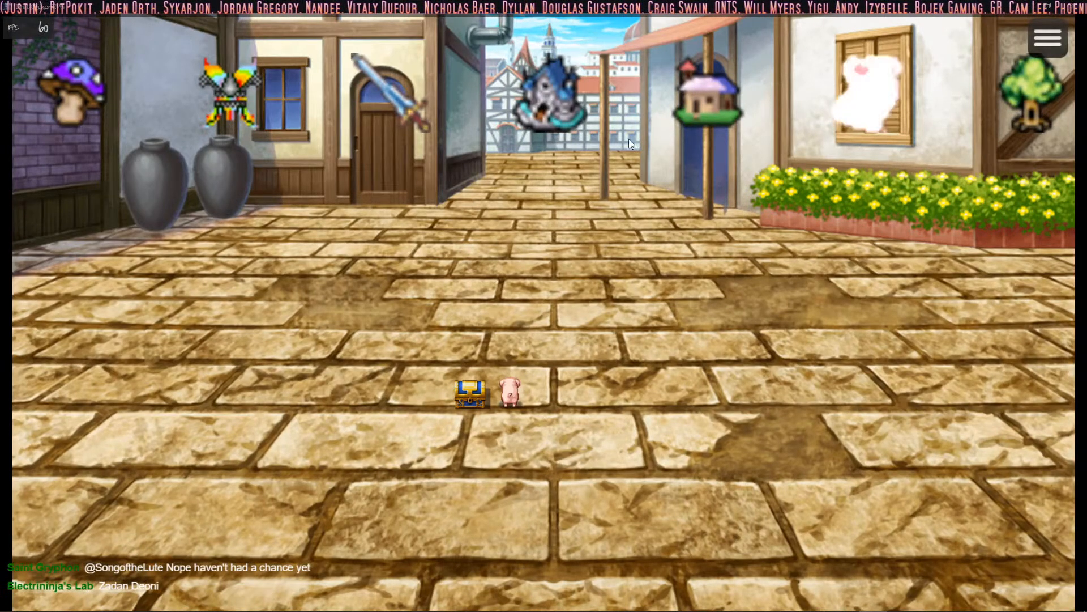
click(540, 95)
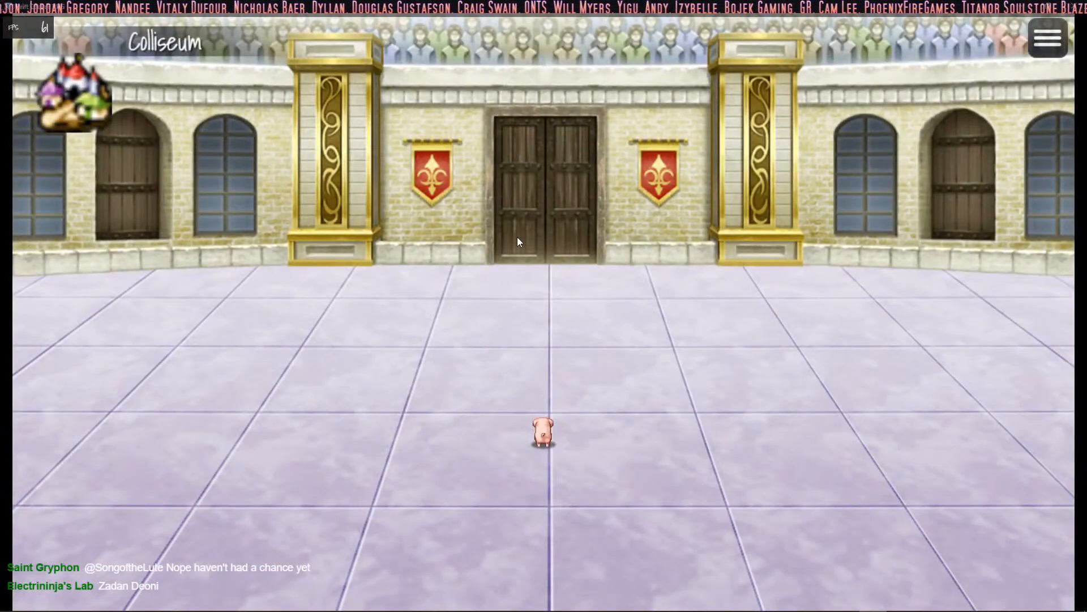
click(104, 107)
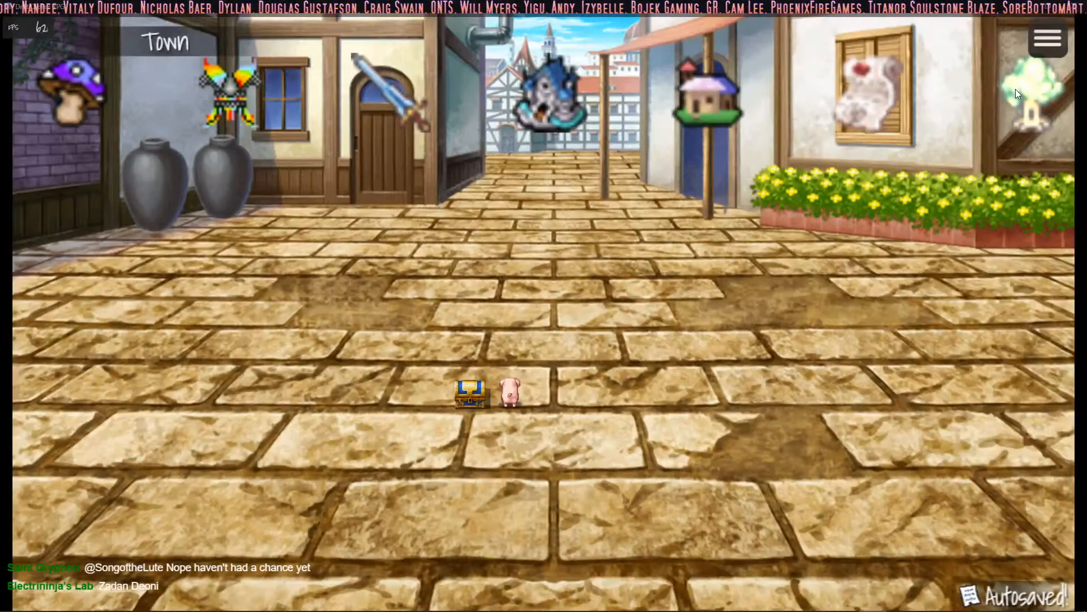
- Travel to the forest, open and close the game menu there, and end the playtest
click(1016, 91)
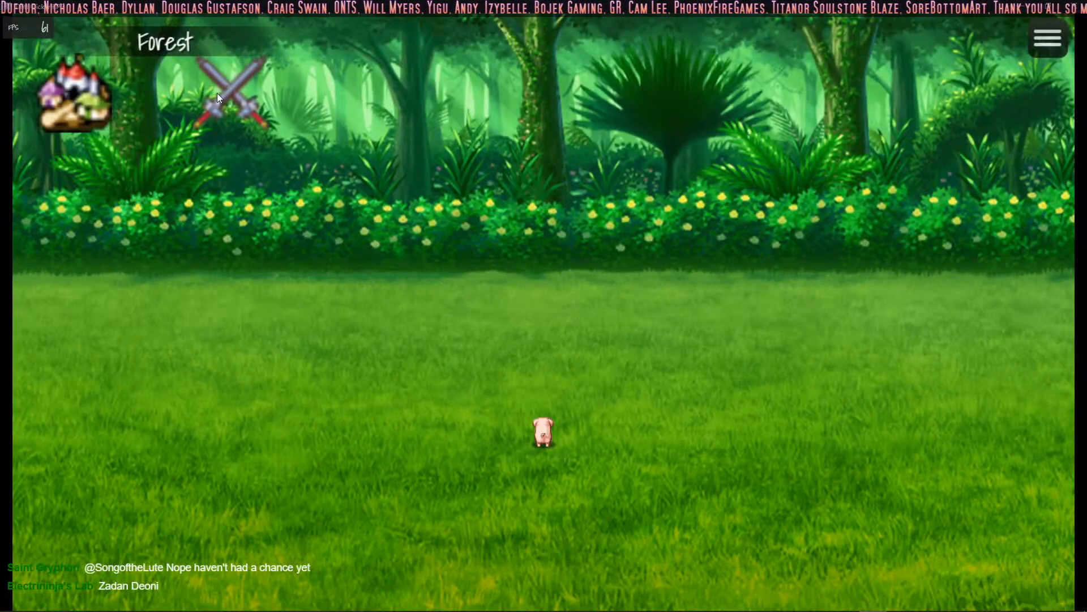
right_click(493, 451)
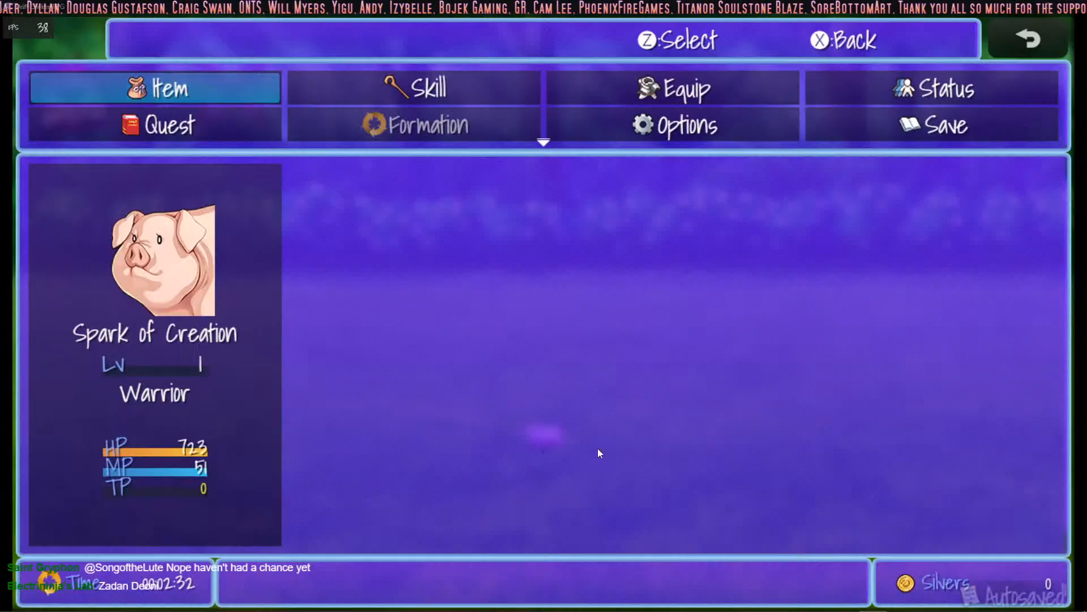
right_click(419, 282)
click(1074, 6)
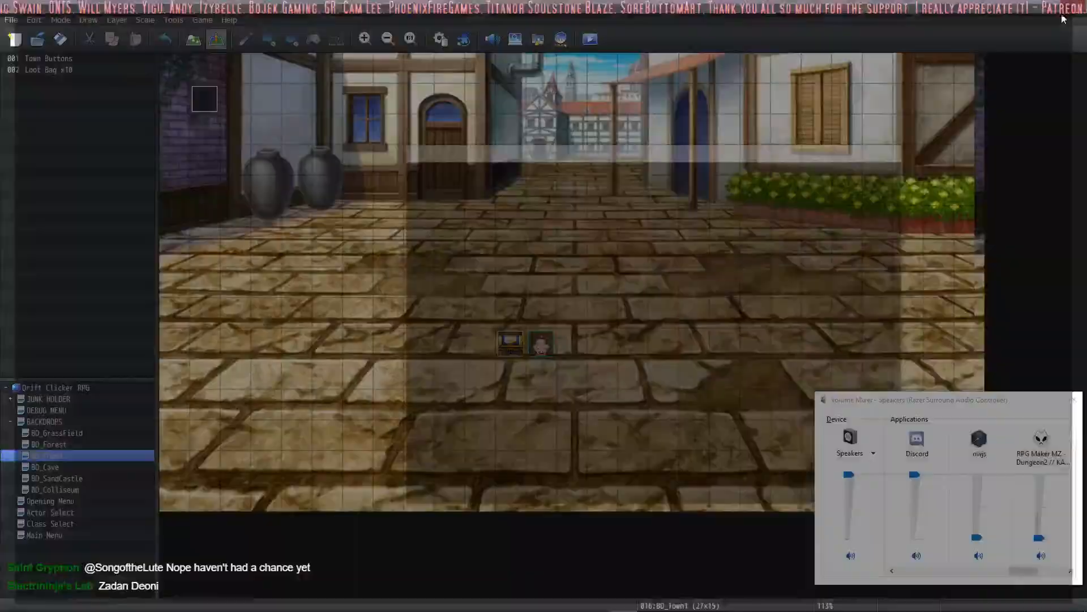
click(171, 13)
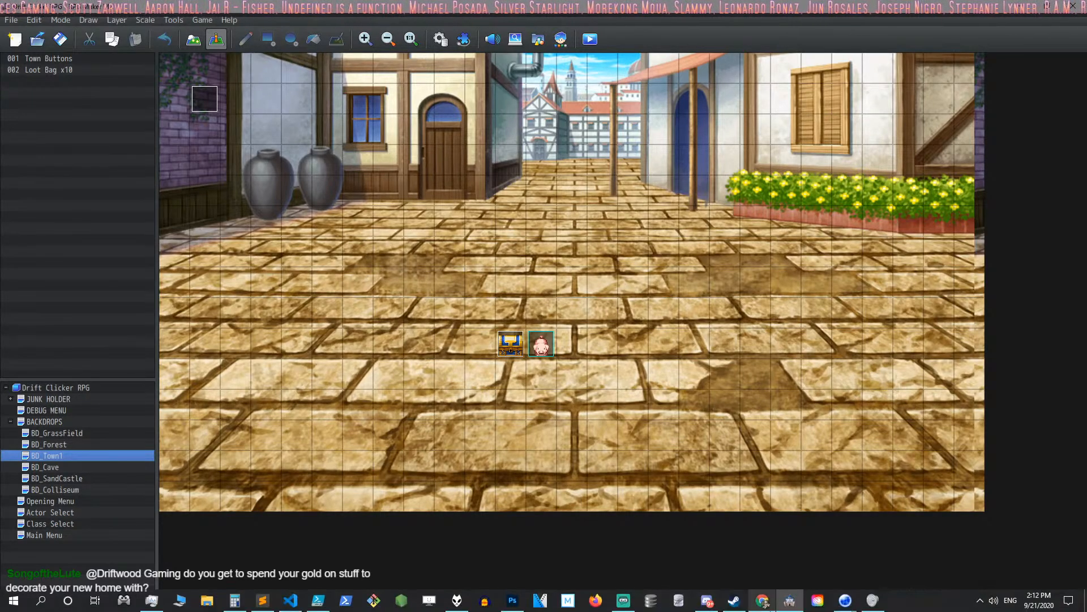
- Open the BD_Cave map in the editor and save the project
mouse_move(764, 604)
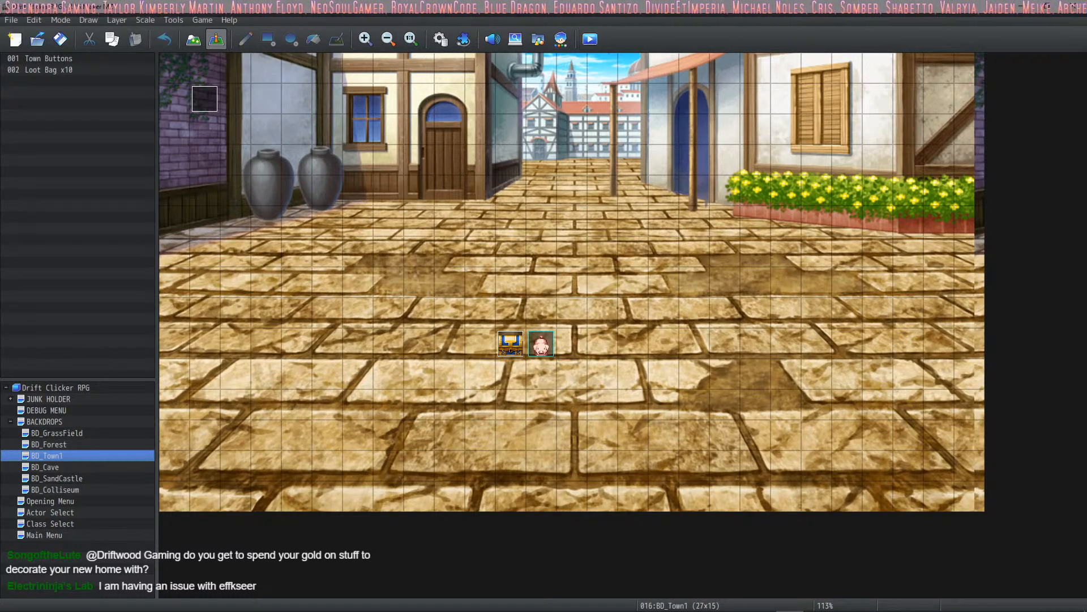
click(49, 467)
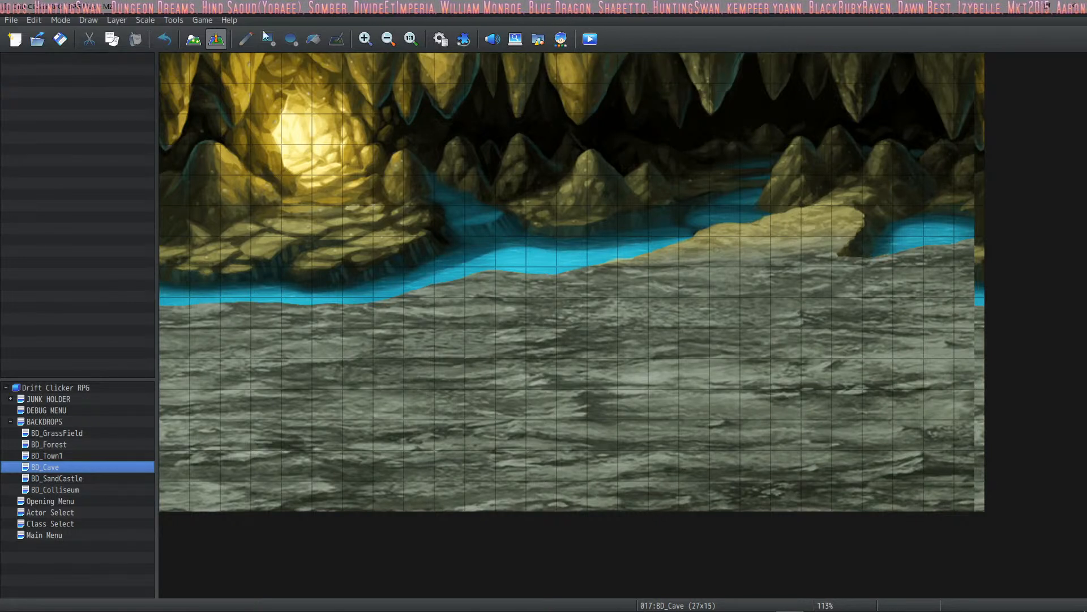
click(60, 40)
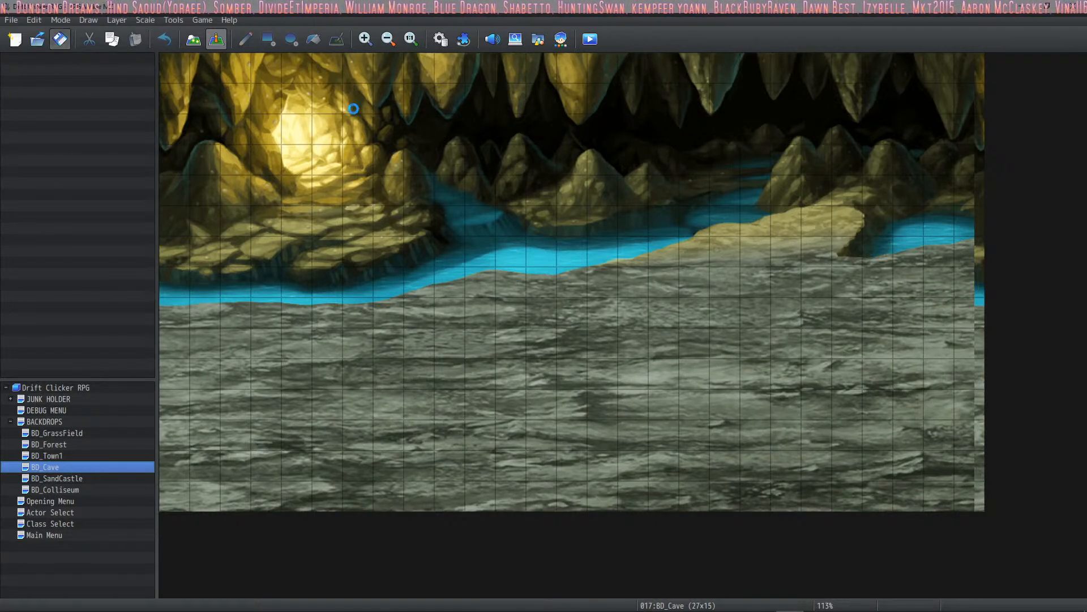
- Examine the random battle and treasure branches of the Picture_93_Explore common event in the database, and close the database
click(438, 41)
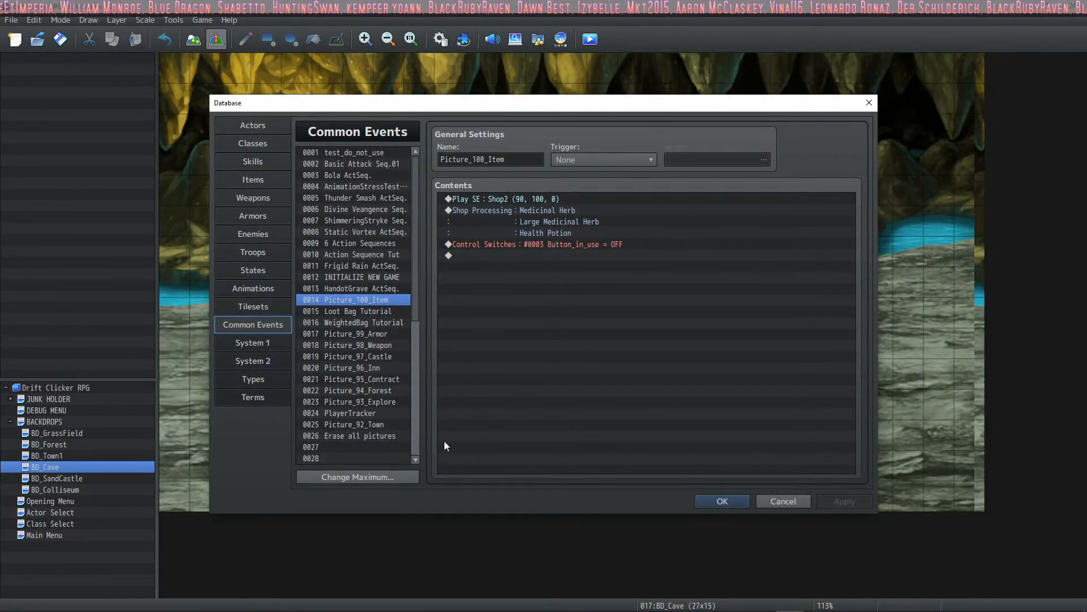
click(383, 402)
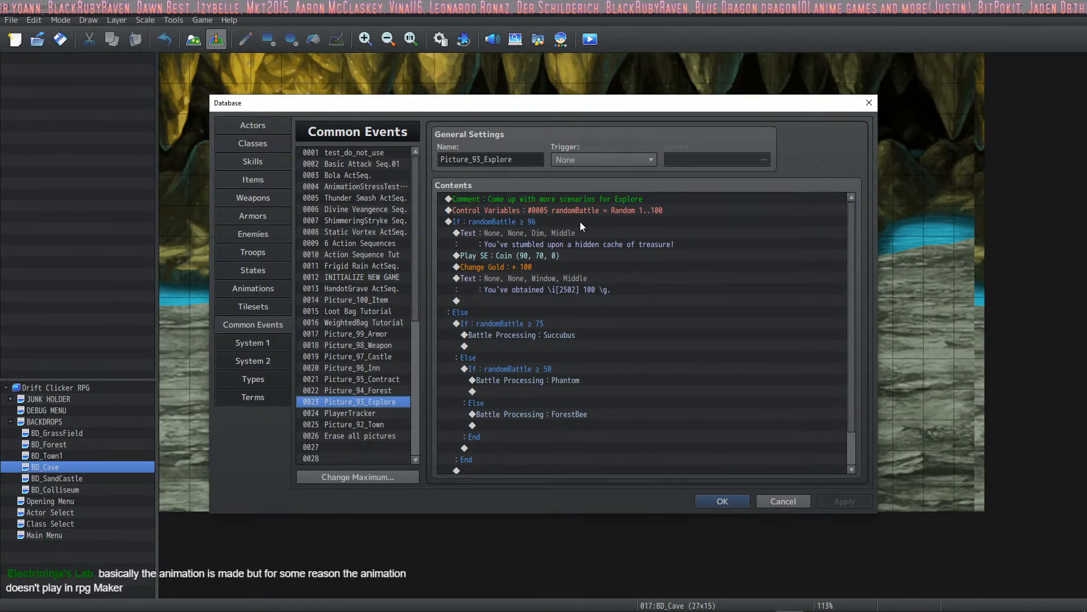
scroll(630, 212, down, 1)
scroll(623, 273, up, 2)
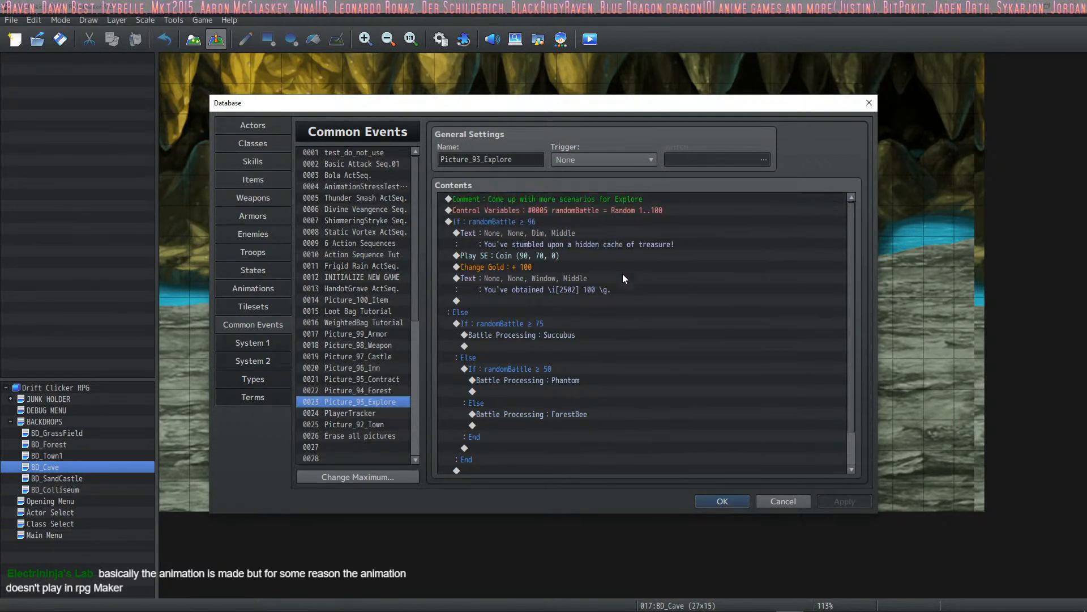
scroll(622, 261, down, 2)
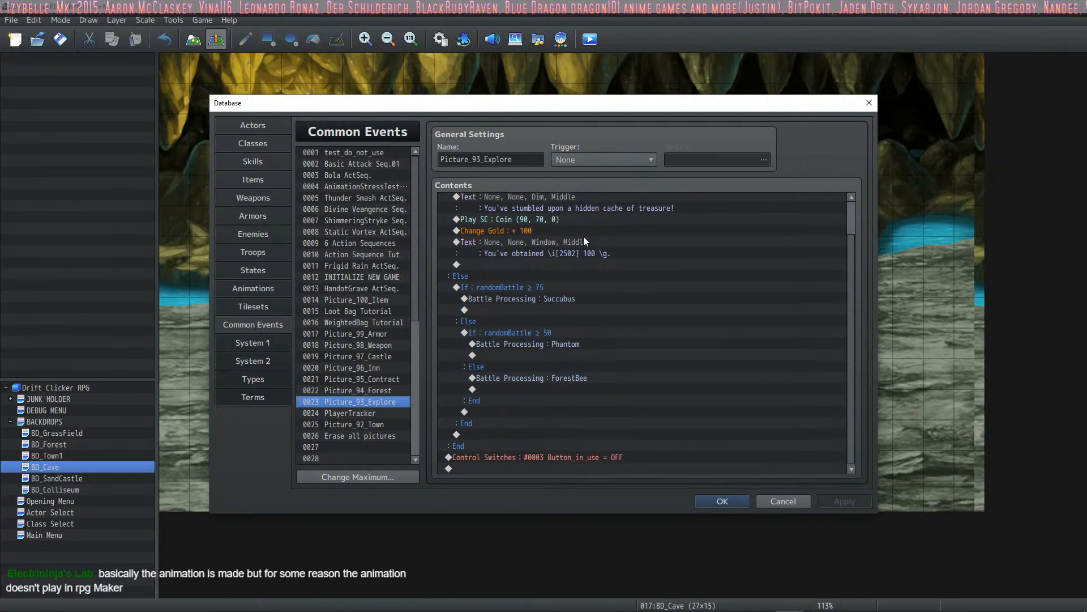
click(543, 305)
click(565, 301)
click(562, 354)
click(575, 365)
click(573, 366)
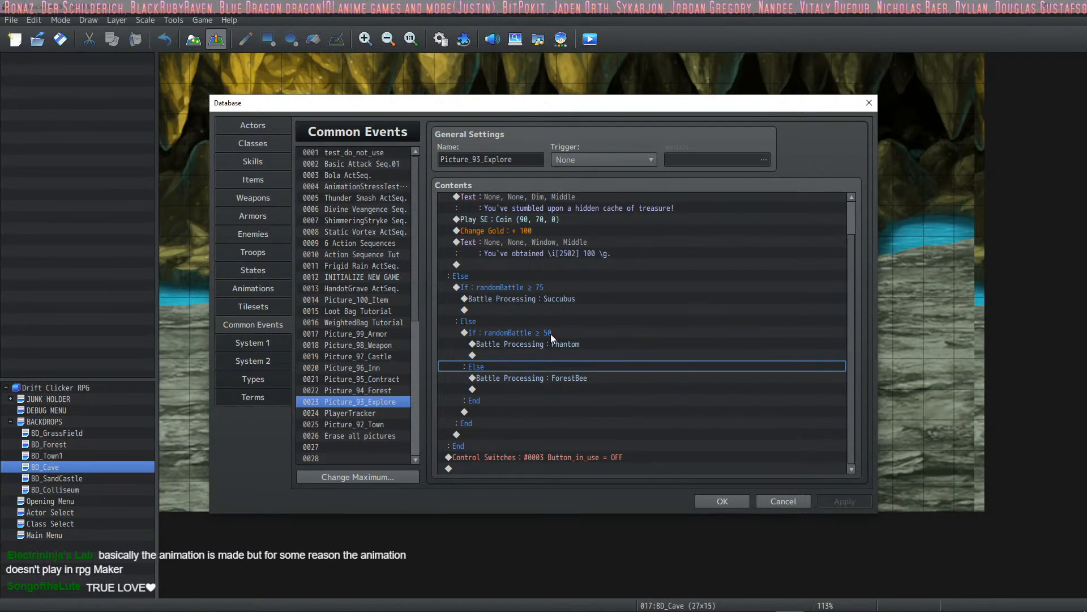
scroll(582, 328, up, 1)
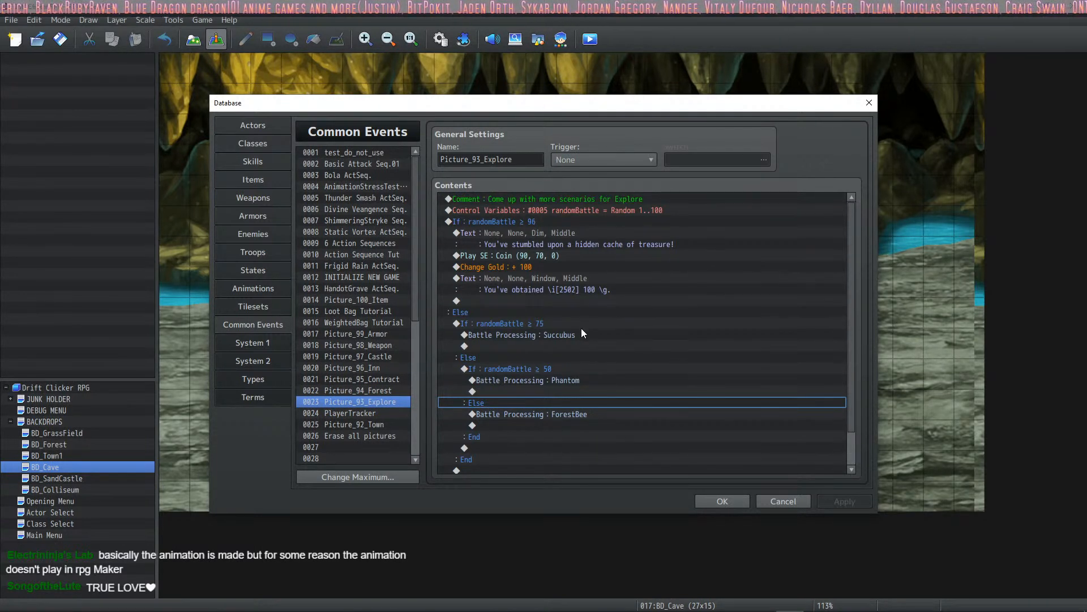
scroll(582, 332, down, 1)
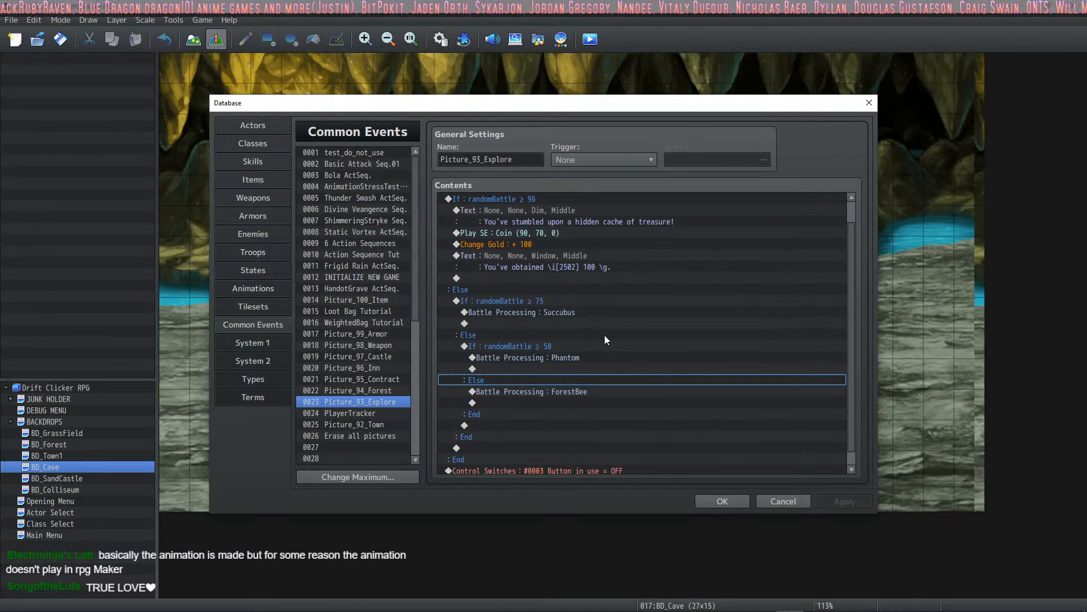
click(715, 499)
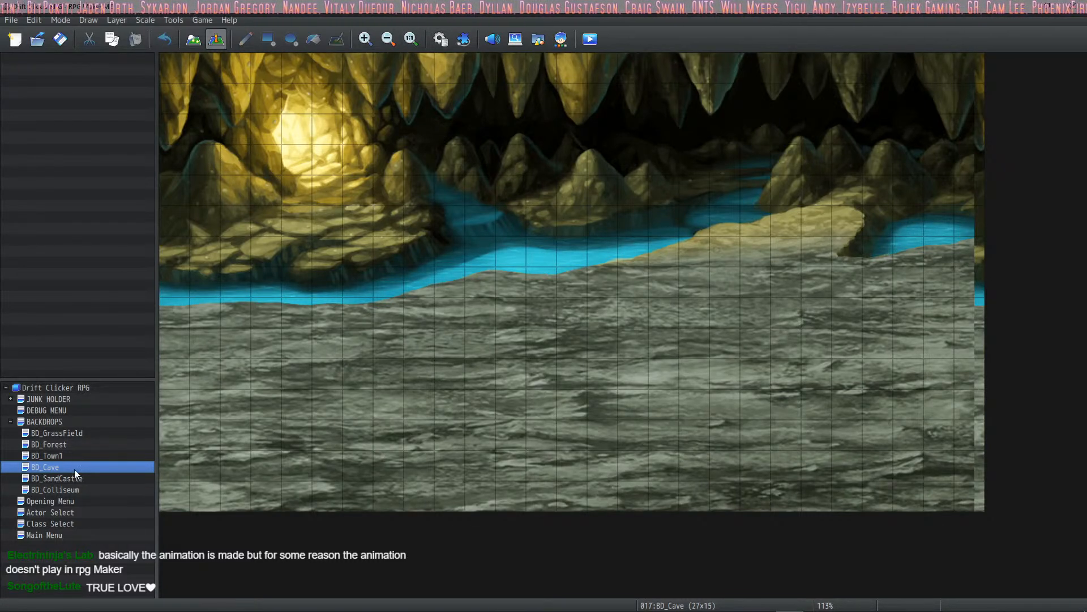
- Open the Town event on the BD_Forest map and select its Show Picture command for Buttons_Explore
click(62, 446)
double_click(216, 100)
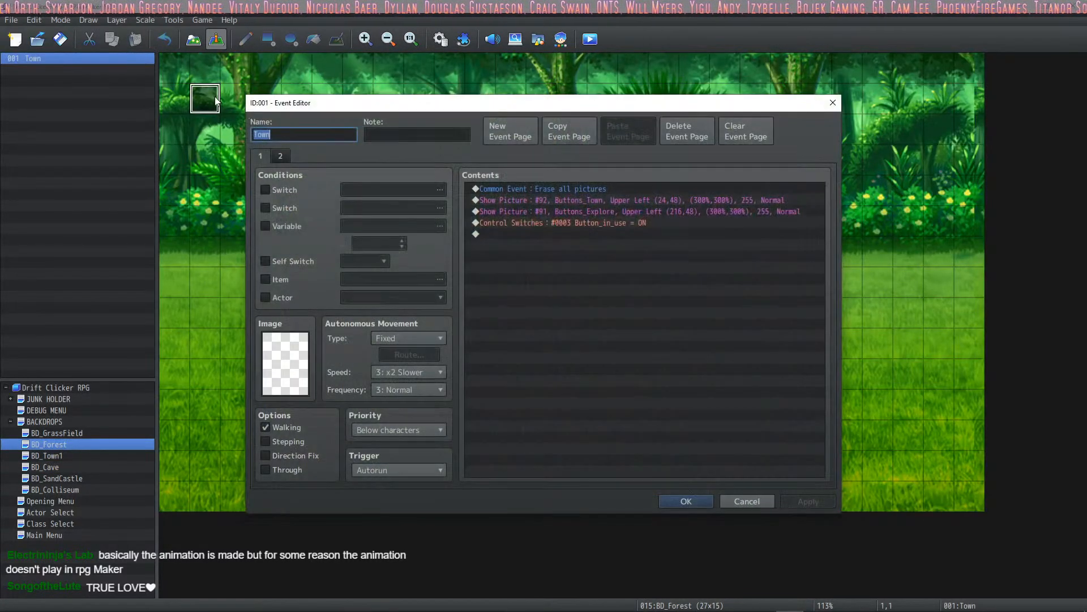
click(572, 188)
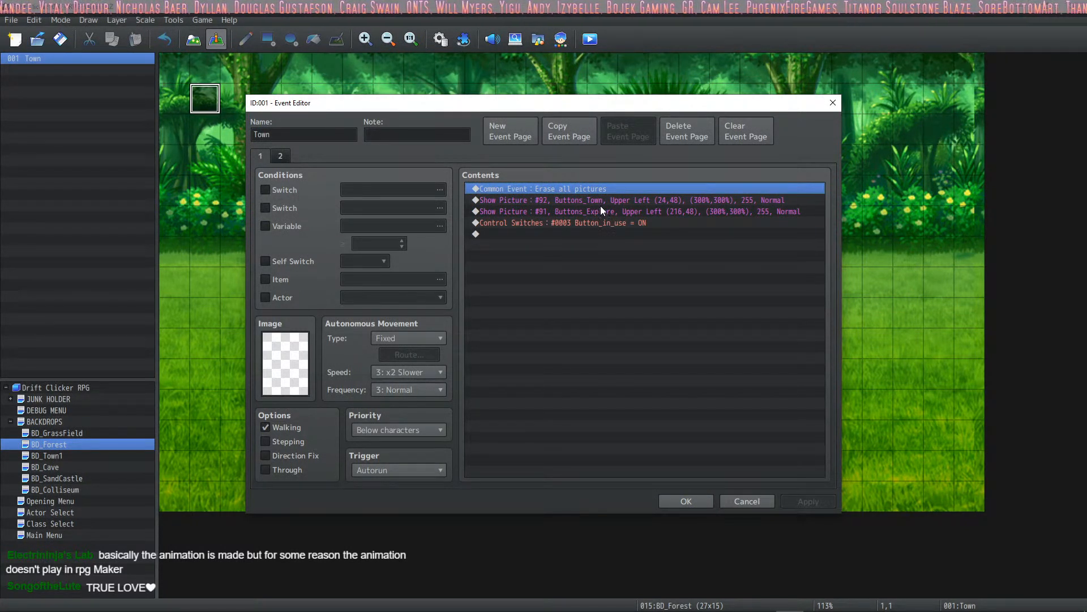
click(623, 211)
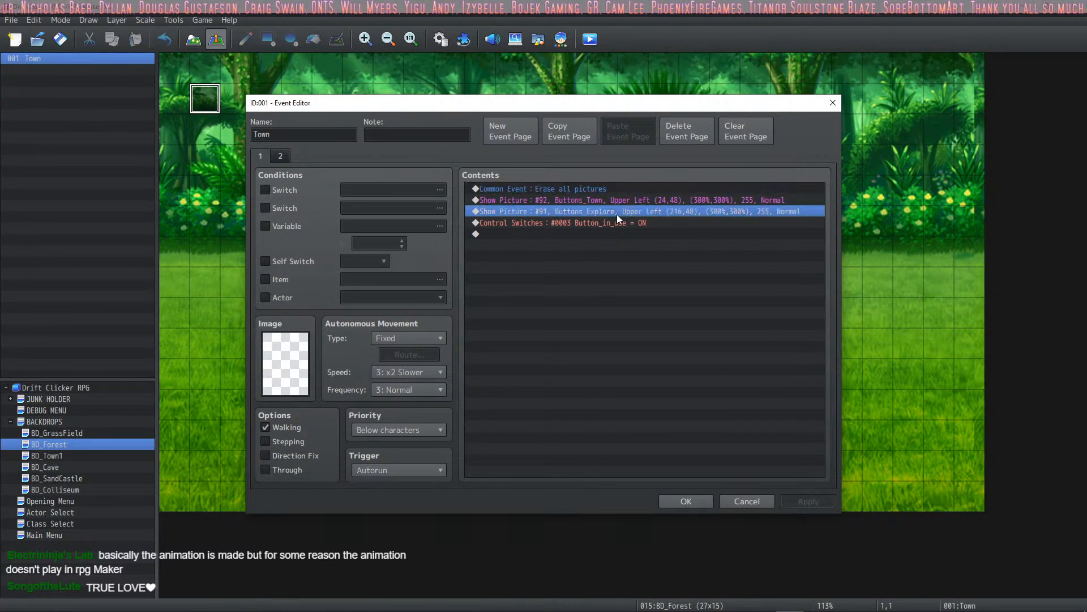
right_click(617, 214)
click(651, 235)
click(773, 501)
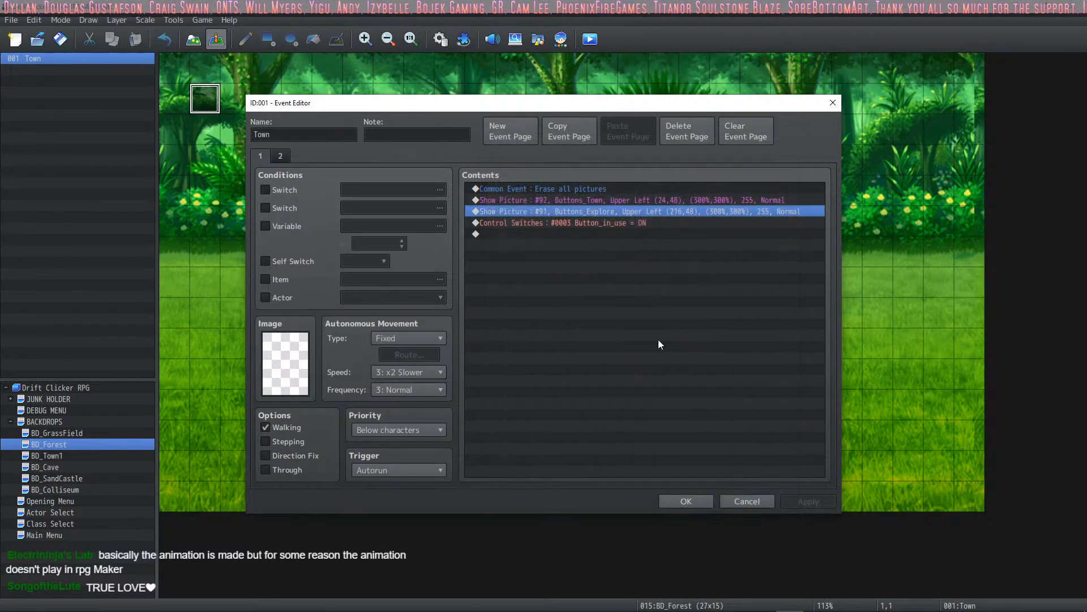
- Set the picture number of the Buttons_Explore Show Picture command to 93 and confirm the event
right_click(553, 212)
click(580, 234)
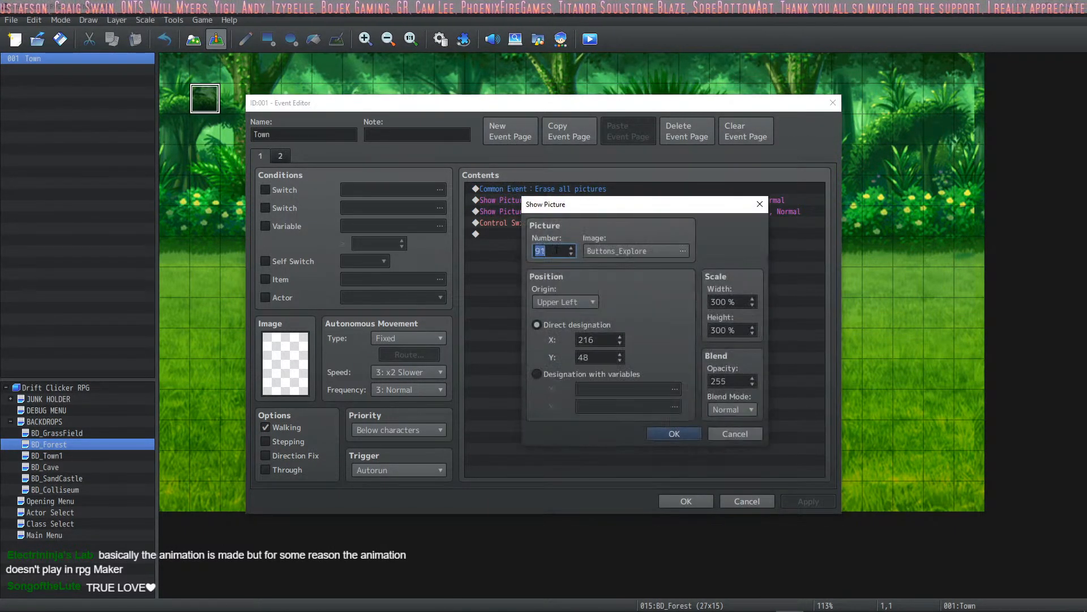
click(674, 434)
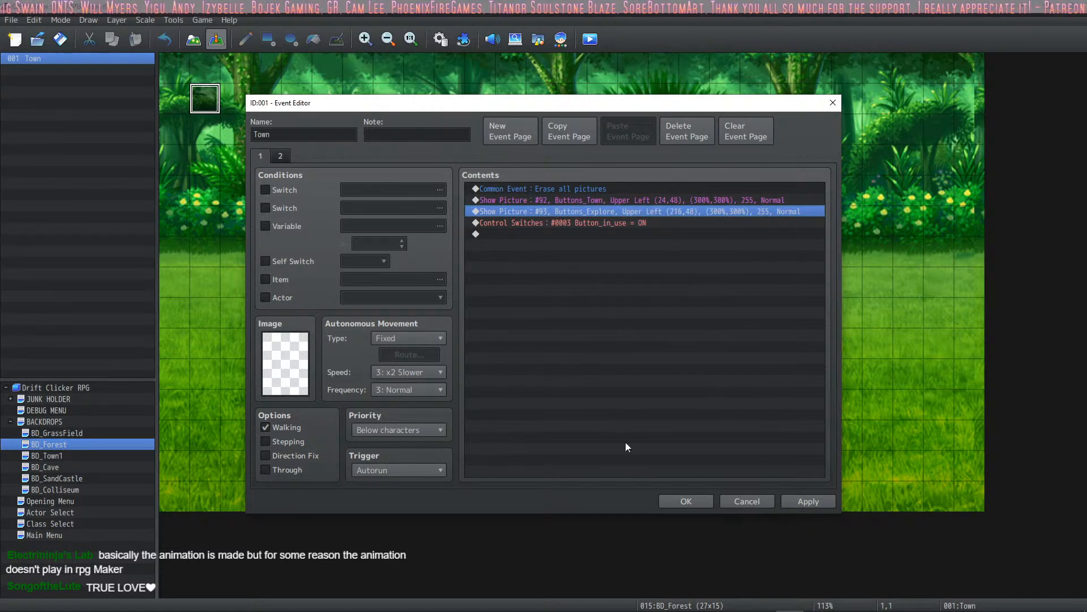
click(702, 504)
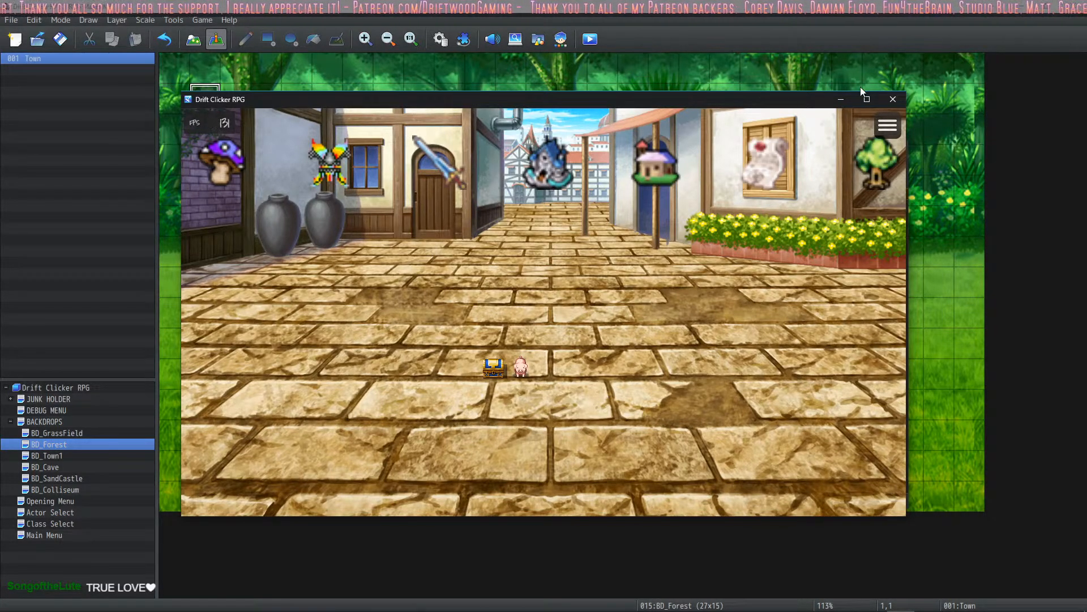
- Playtest the maximized game by travelling between the town and the forest and trying the forest's Explore button, and close it
click(867, 99)
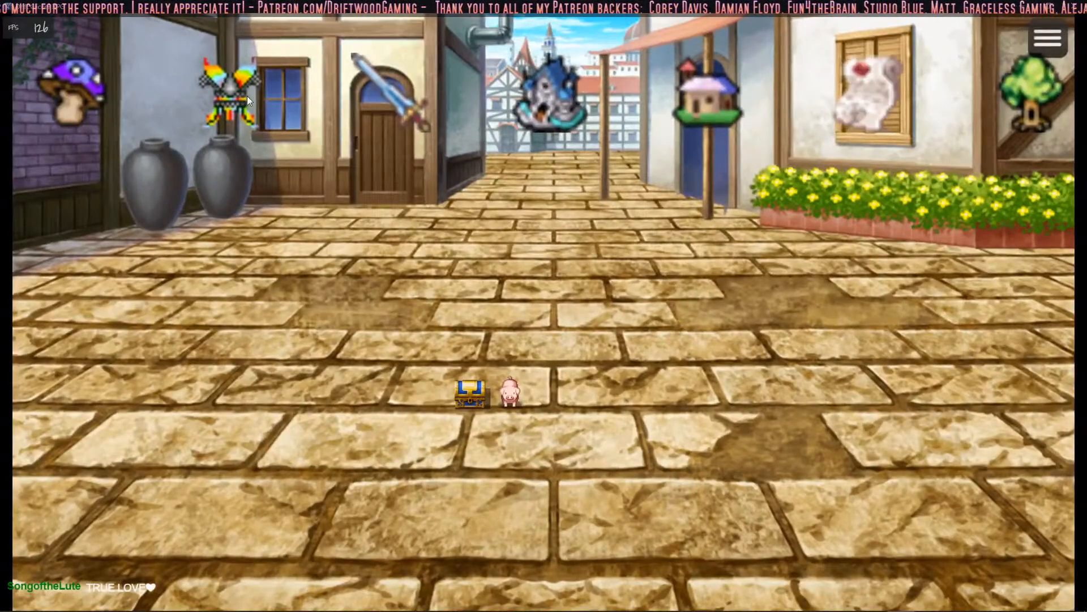
click(71, 102)
right_click(71, 102)
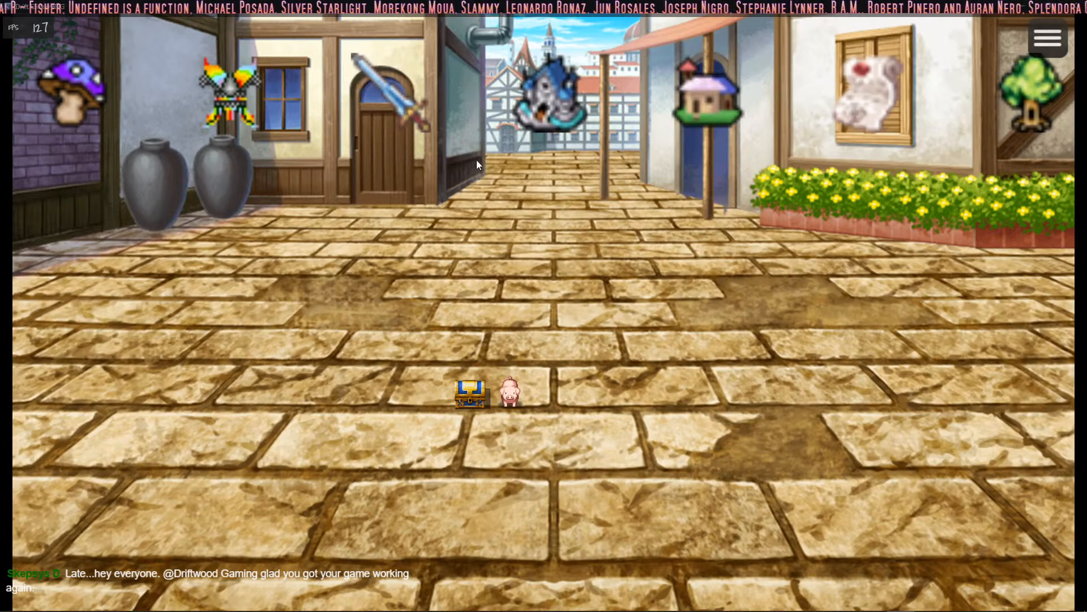
click(1056, 114)
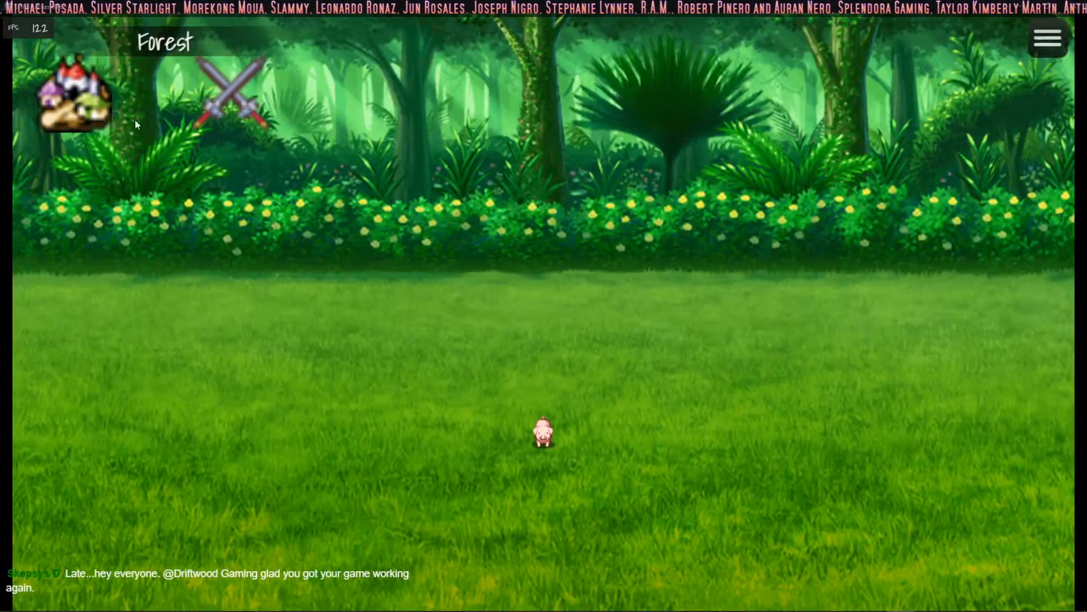
click(82, 114)
click(1026, 109)
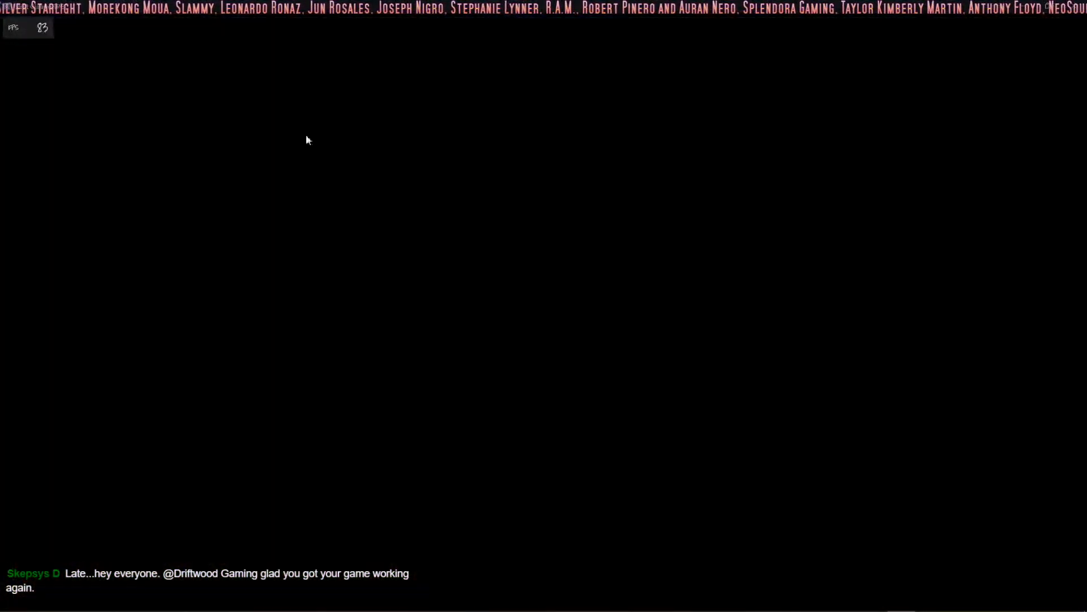
click(203, 99)
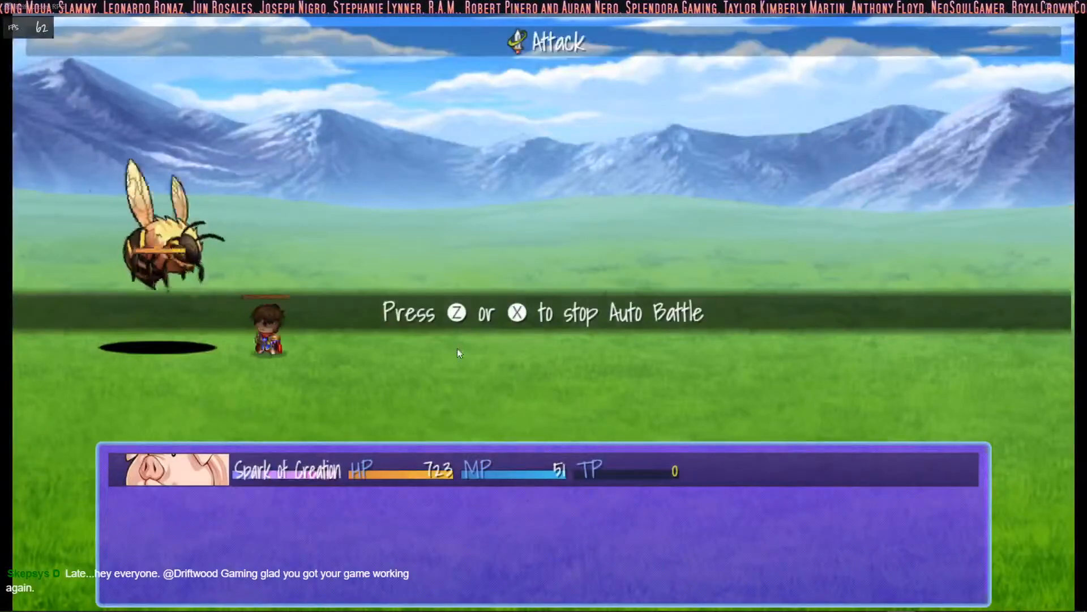
click(1074, 6)
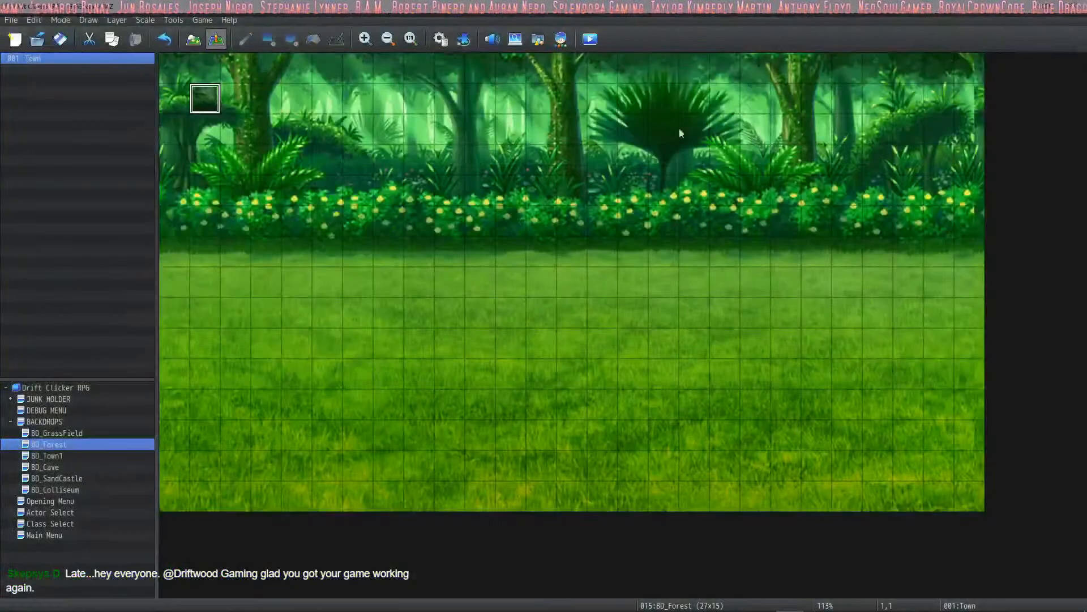
- Set the Title and Battle music to (None) in the database's System 1 settings
click(442, 41)
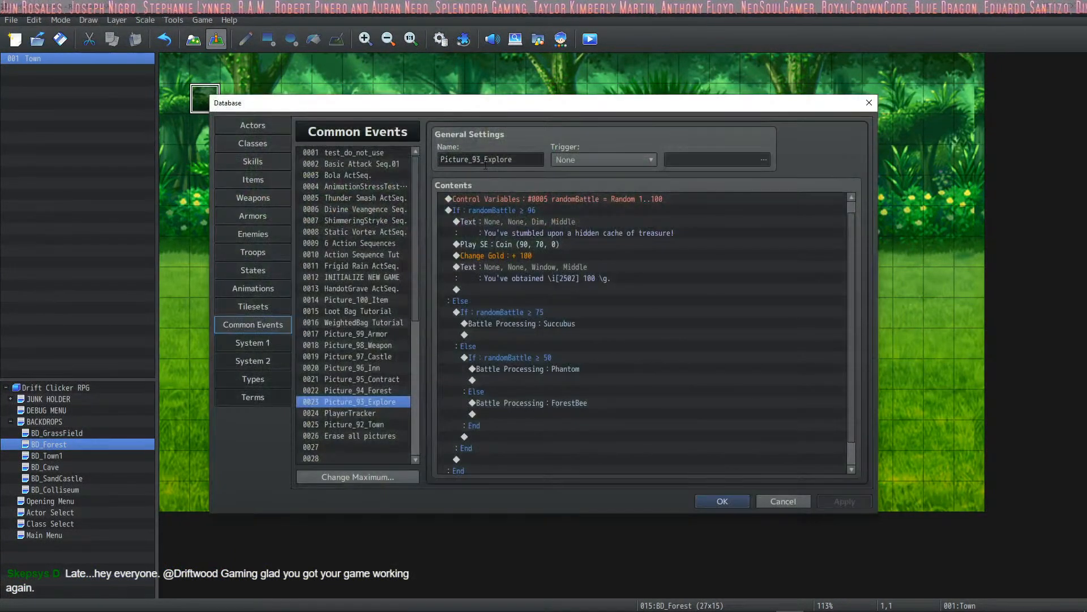
click(249, 343)
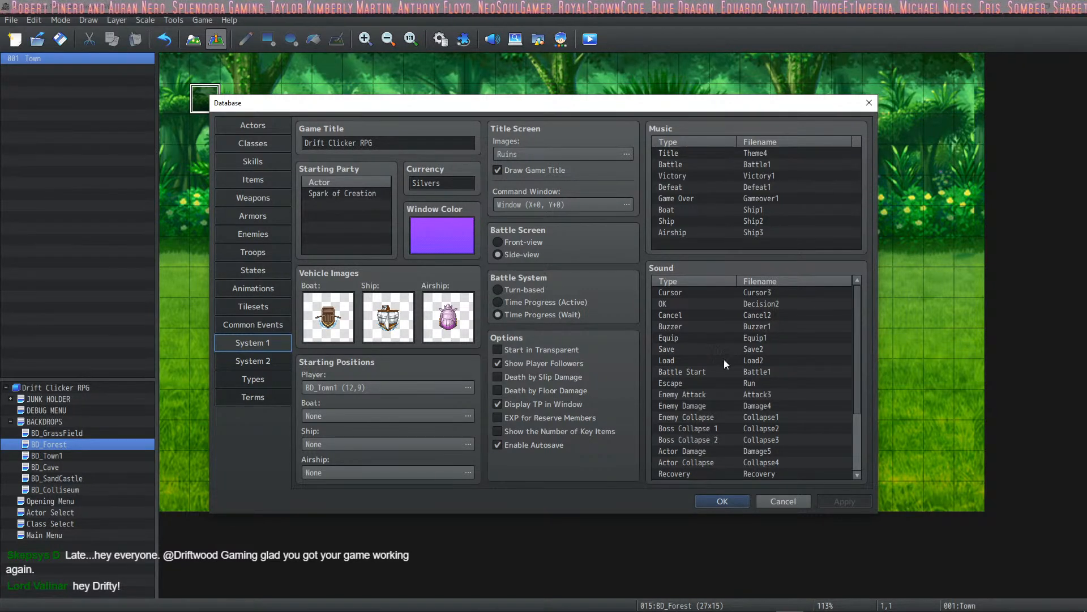
double_click(781, 155)
drag(776, 273, 729, 112)
click(763, 360)
double_click(762, 166)
click(728, 123)
click(766, 355)
- Set the Victory and Defeat music to (None)
double_click(712, 177)
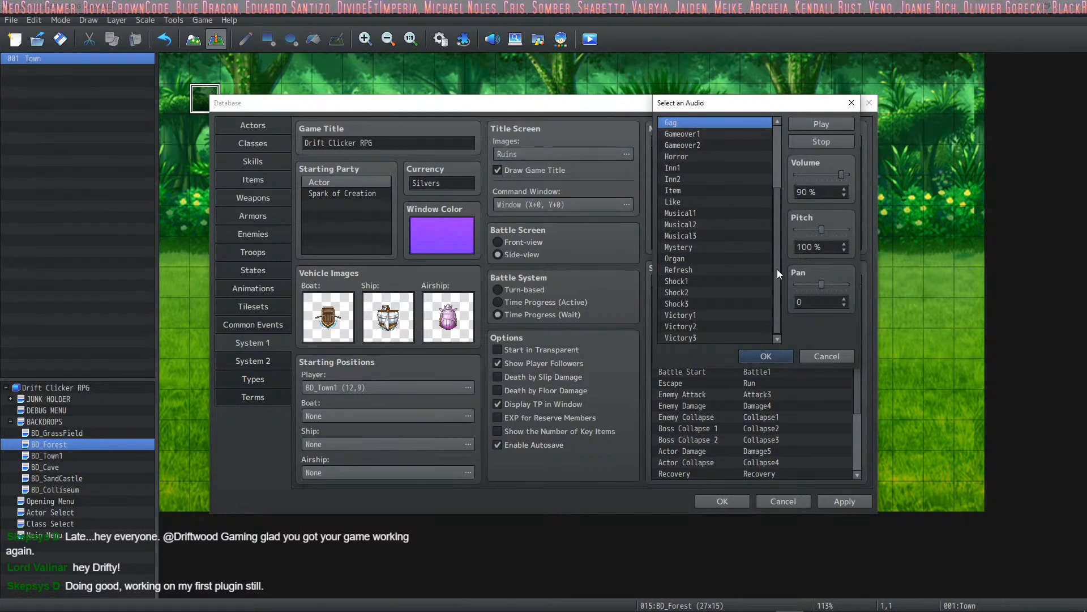
drag(777, 269, 716, 128)
click(715, 123)
click(766, 356)
click(732, 187)
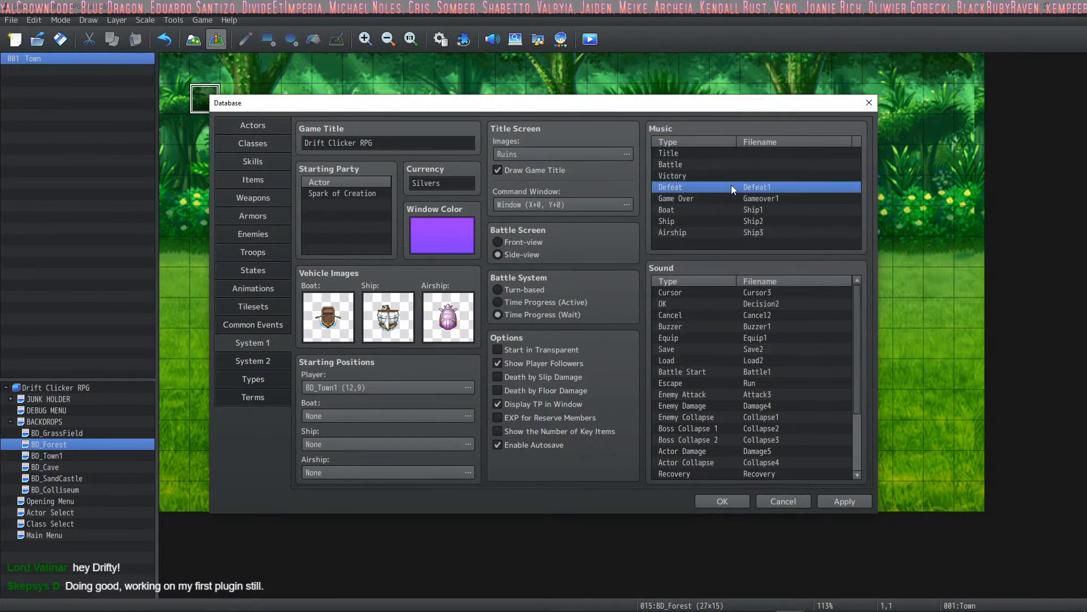
double_click(732, 185)
click(756, 123)
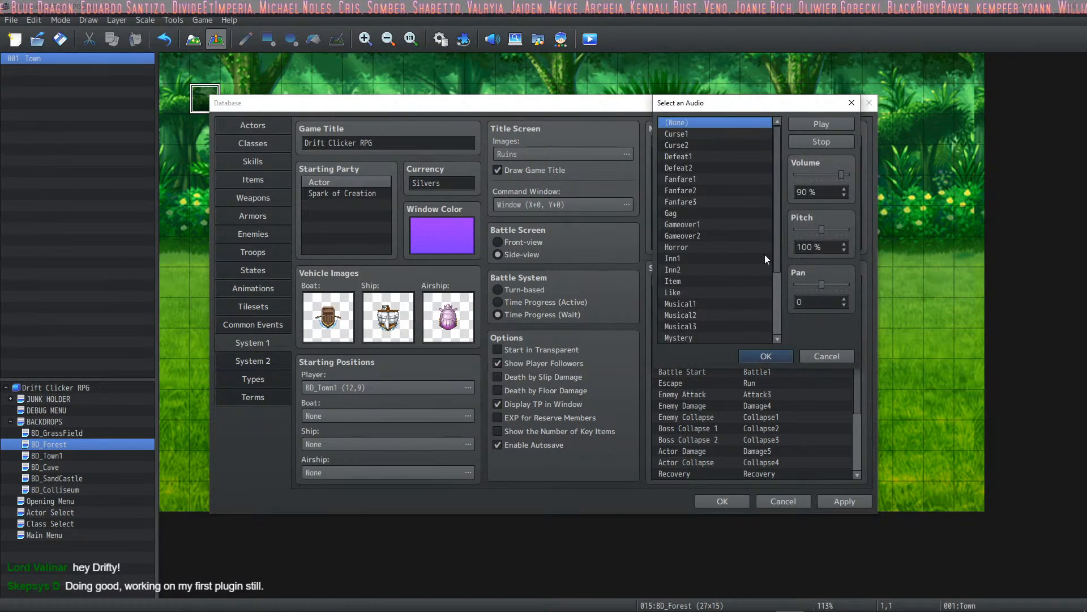
click(765, 355)
- Set the Game Over and Boat music to (None)
click(749, 198)
double_click(750, 199)
click(694, 123)
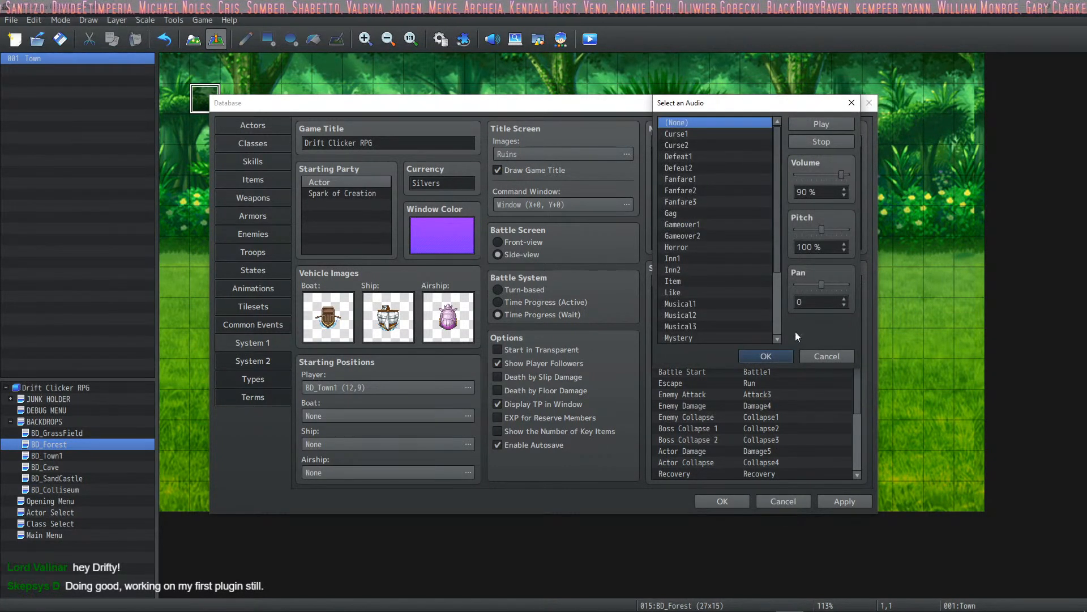
click(766, 355)
click(743, 209)
double_click(743, 208)
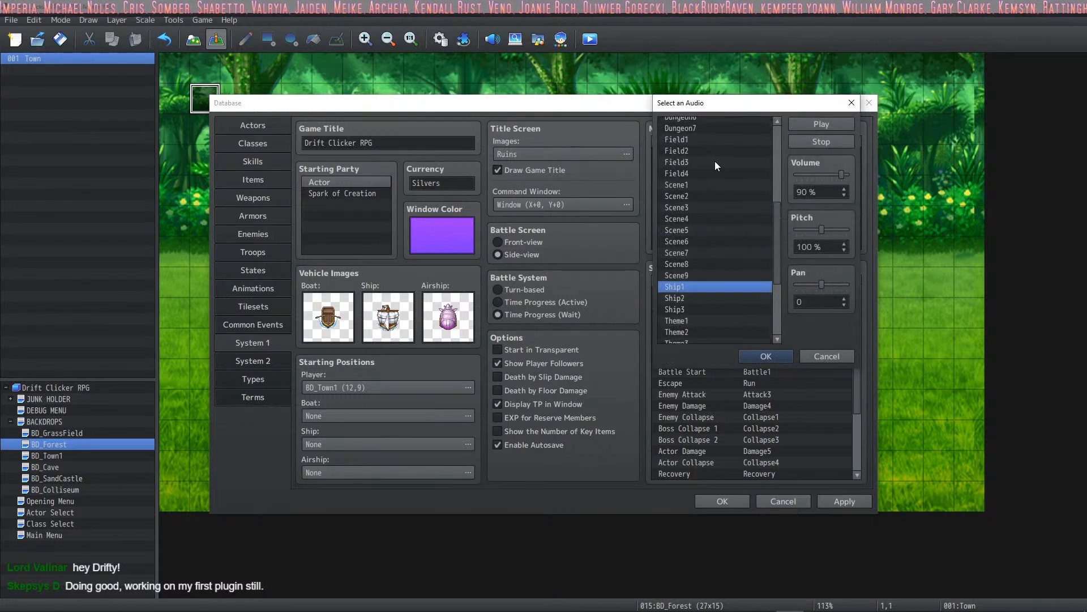
drag(778, 219, 777, 139)
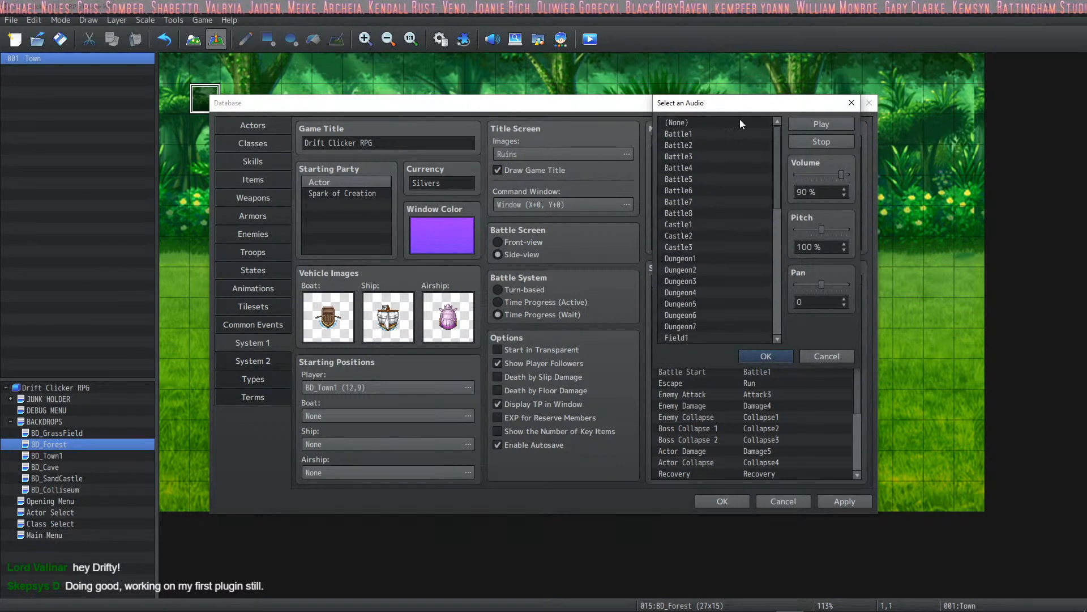
click(772, 357)
- Set the Ship and Airship music to (None) and confirm the database changes
click(760, 223)
double_click(746, 222)
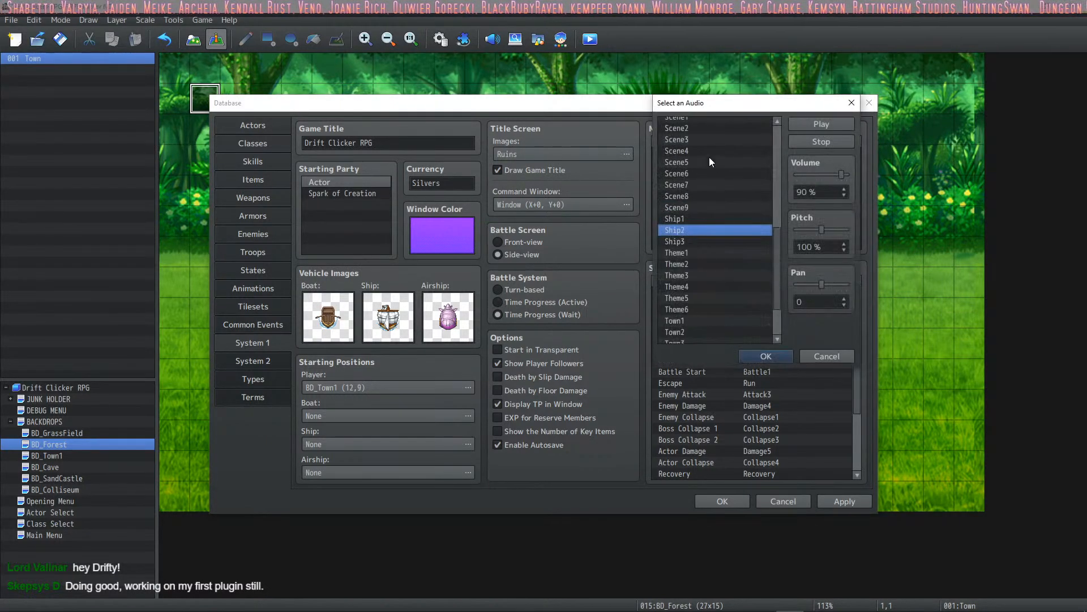
drag(776, 238, 767, 144)
click(722, 123)
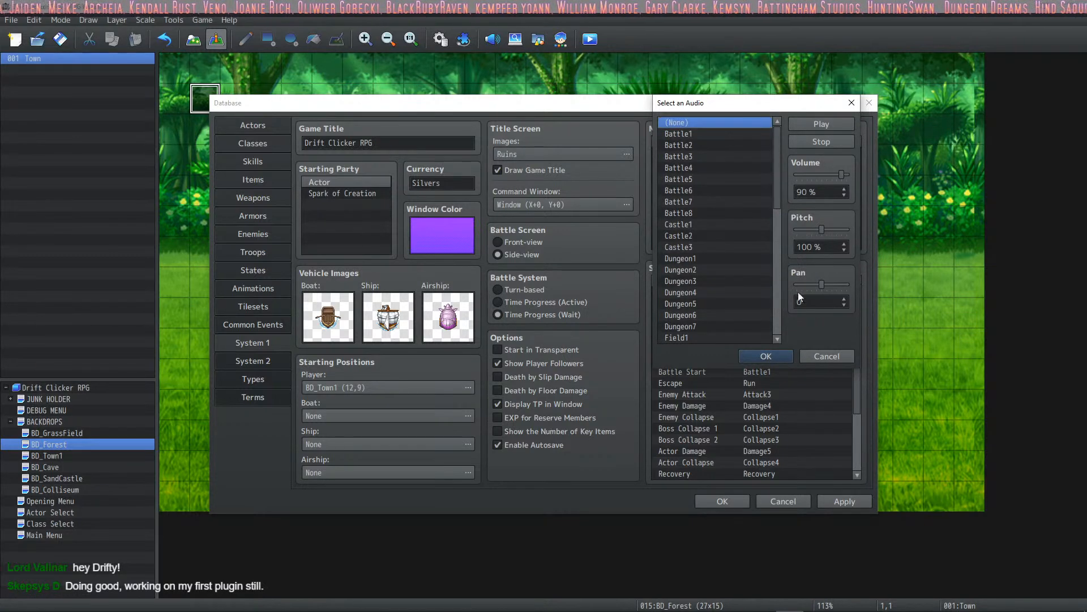
click(770, 354)
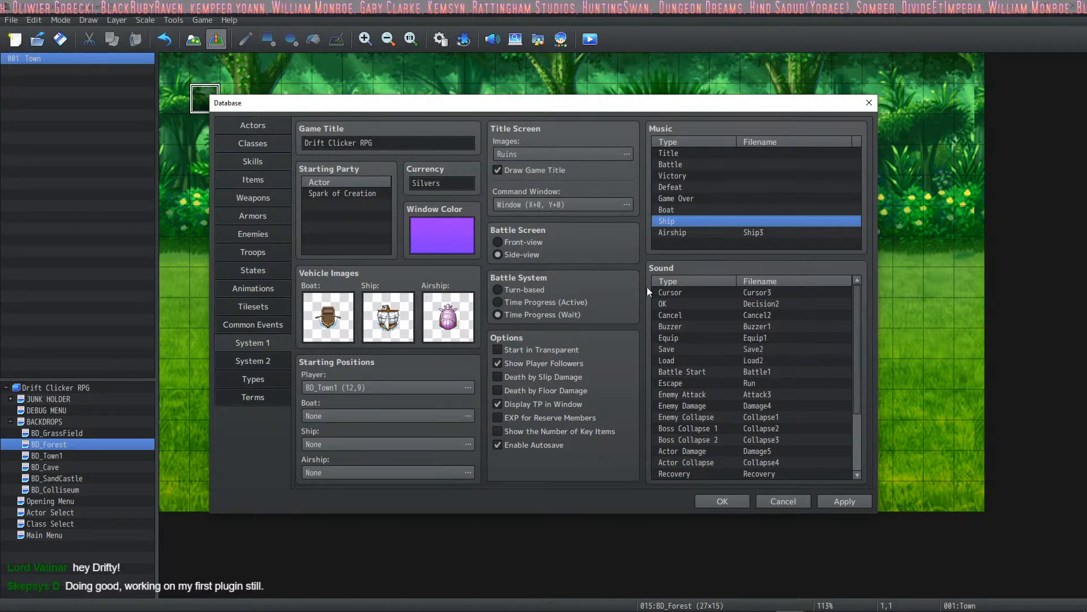
double_click(756, 236)
drag(777, 246, 725, 119)
click(726, 120)
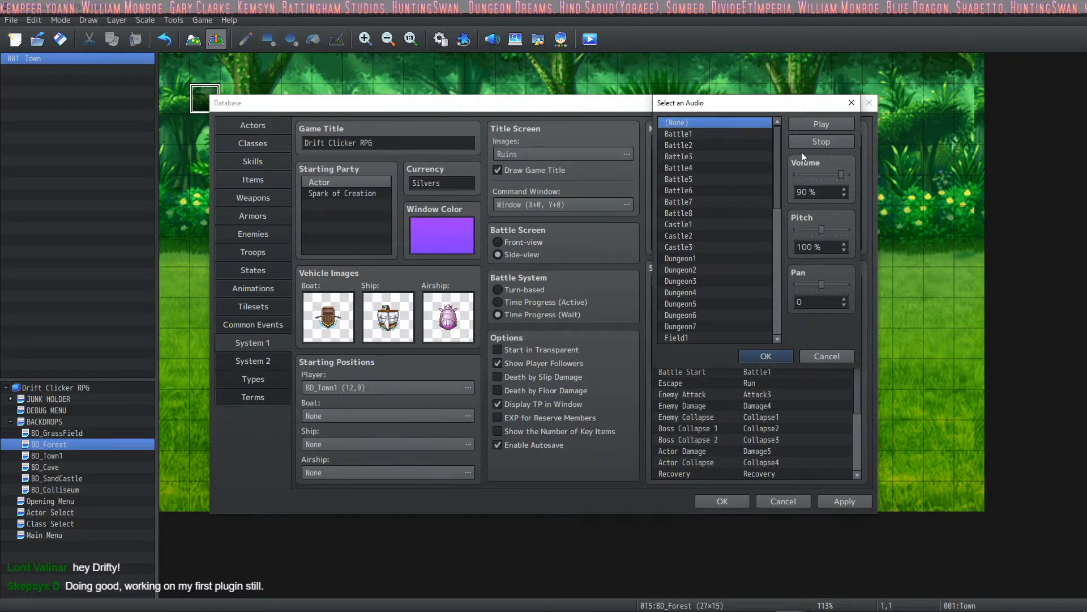
click(773, 355)
click(701, 185)
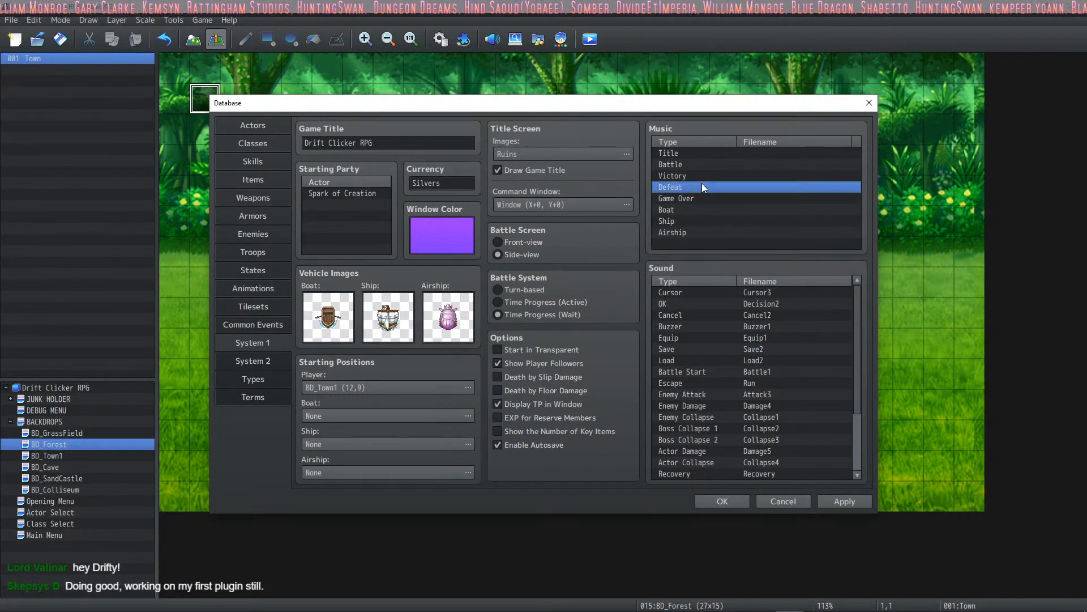
click(703, 501)
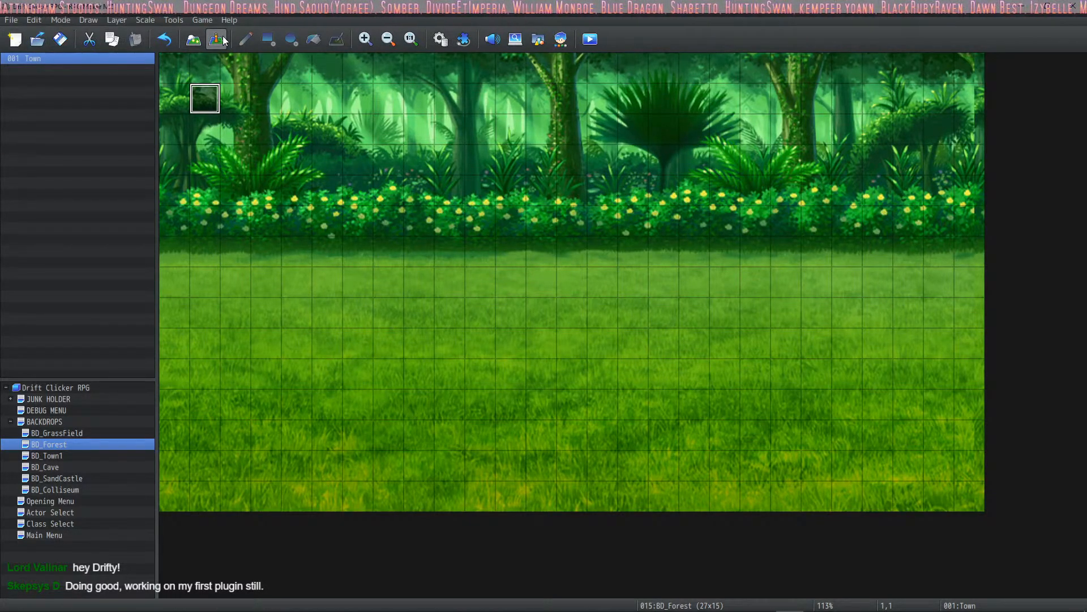
- Start a new playtest in a maximized window, travel to the forest and trigger a random battle with the Explore button
click(590, 39)
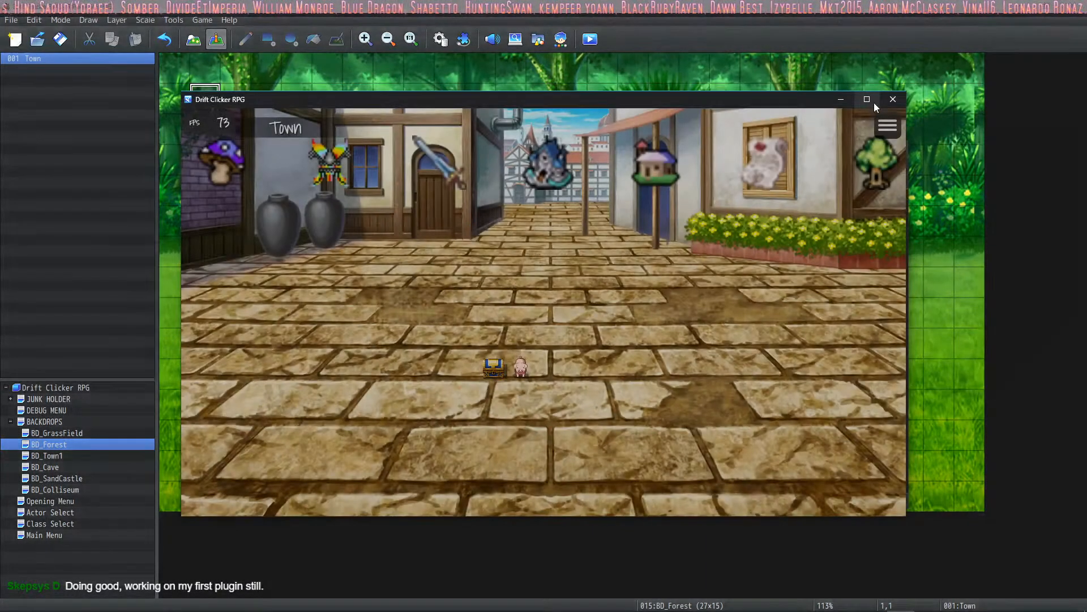
click(871, 101)
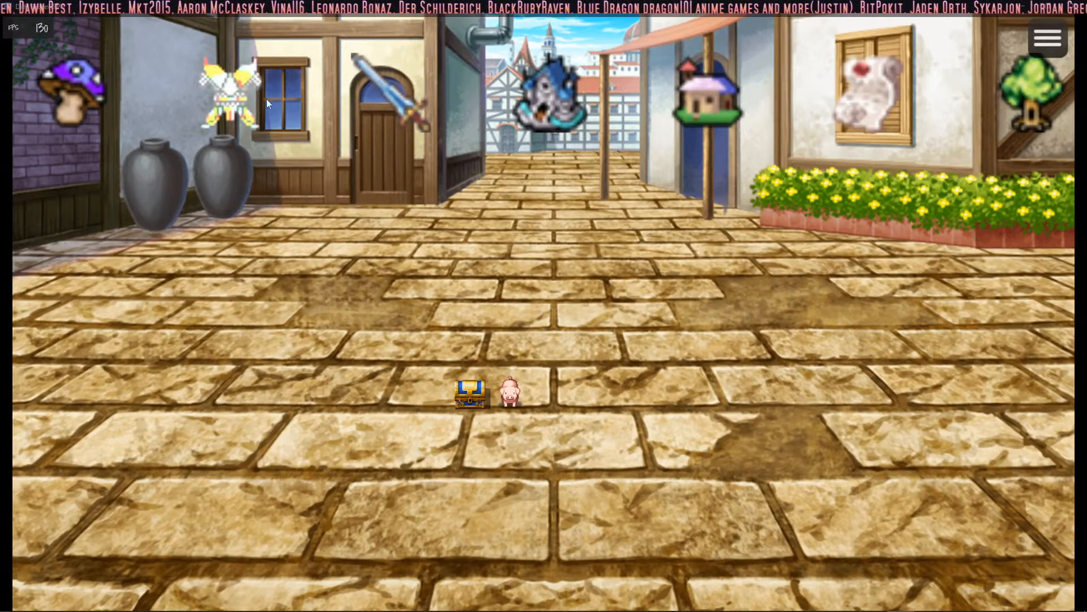
click(1017, 93)
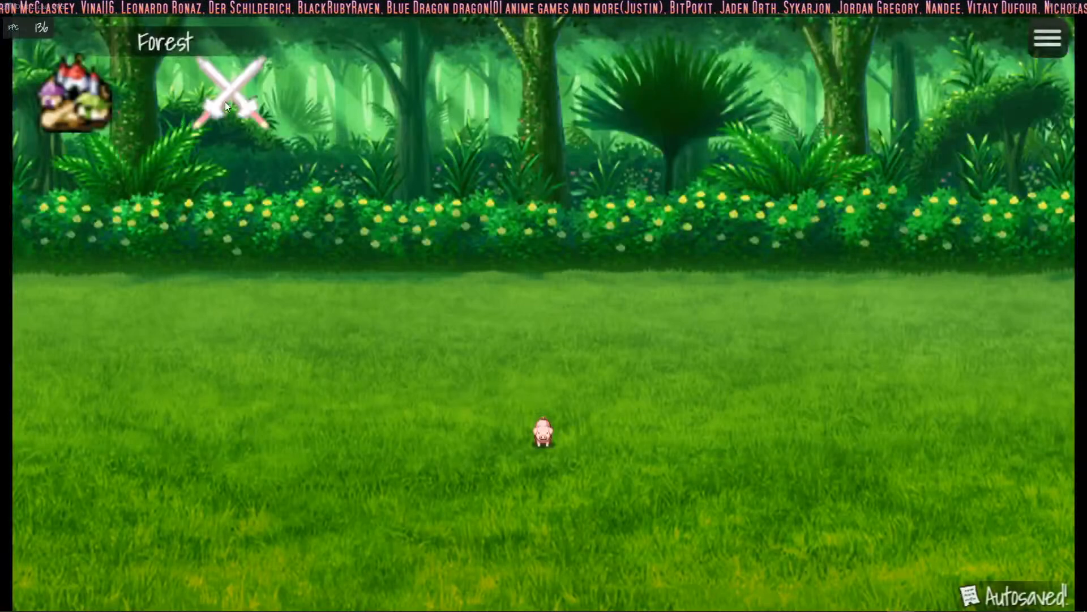
click(233, 83)
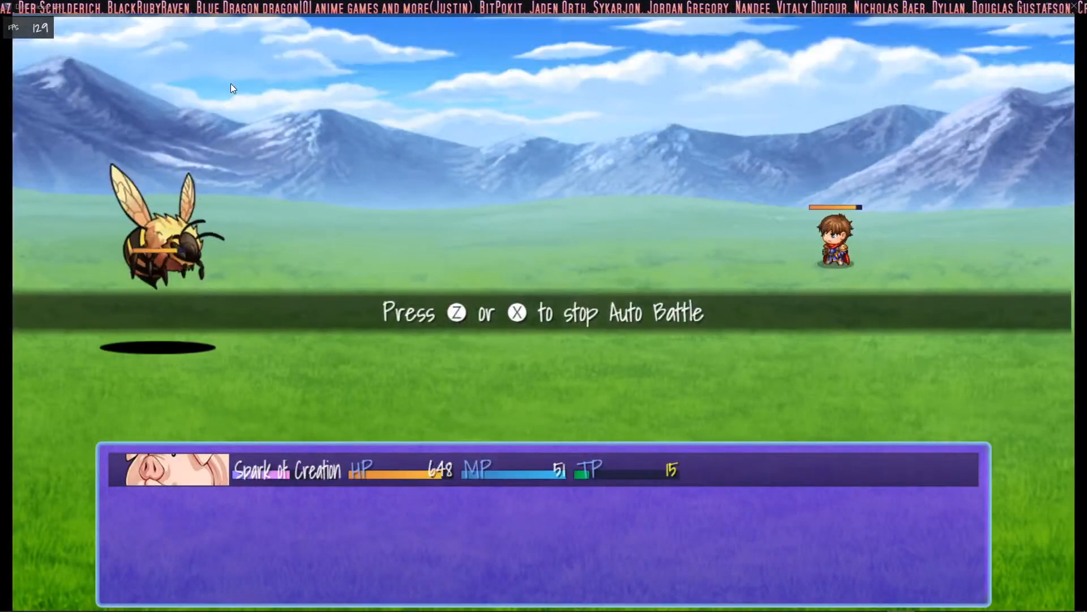
- Stop Auto Battle and use manual Attack commands against the ForestBee
key(z)
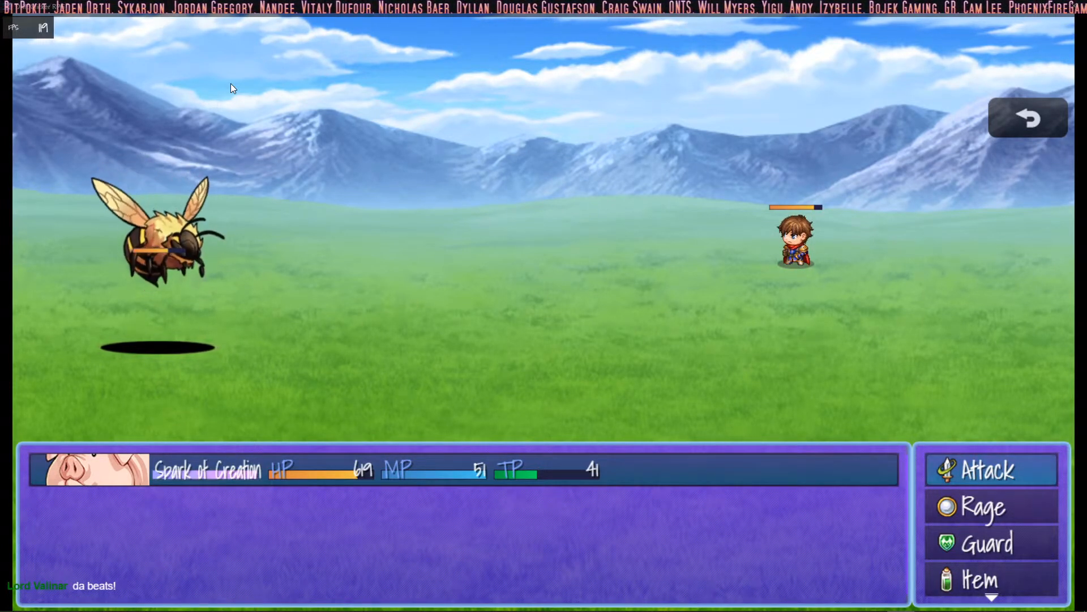
key(Down)
key(Up)
key(Return)
key(Return)
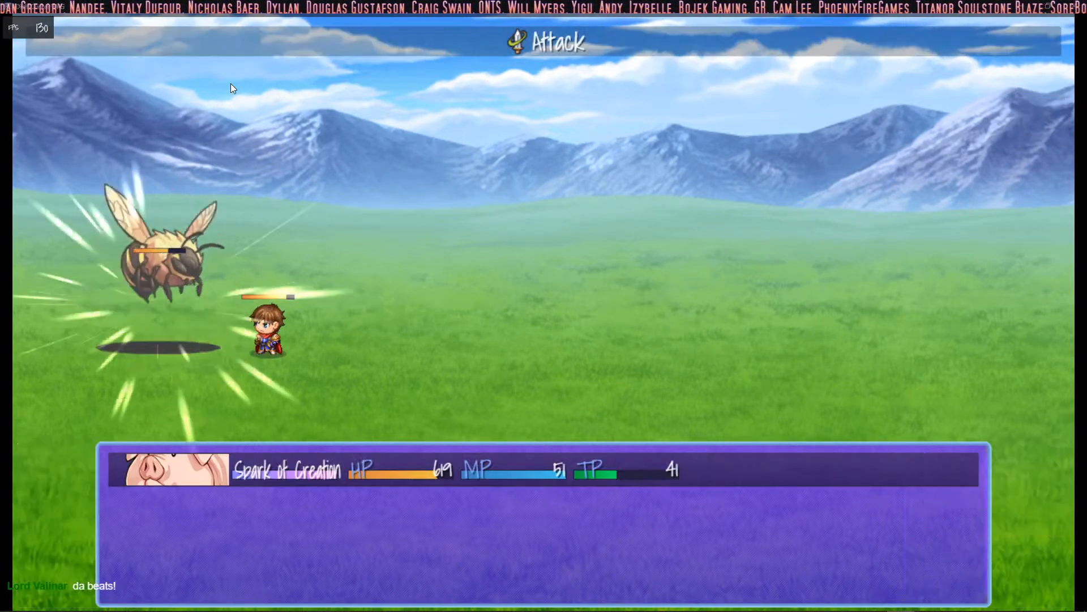
key(Down)
key(Return)
key(Escape)
key(Up)
key(Return)
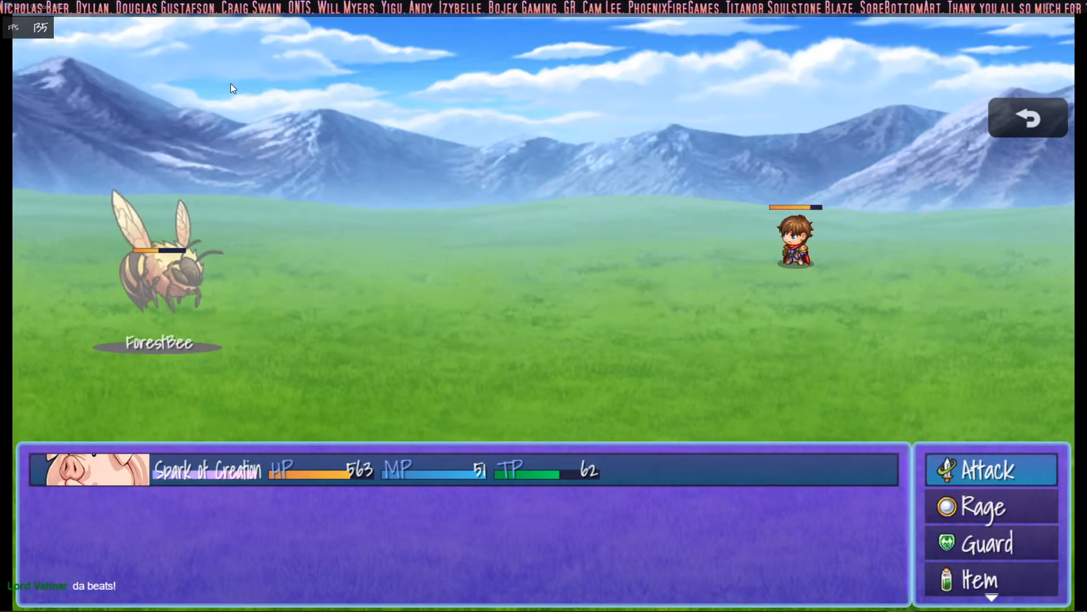
- Move through the battle commands, attack the ForestBee two more times, and close the playtest
key(Escape)
key(Down)
key(Down)
key(Up)
key(Up)
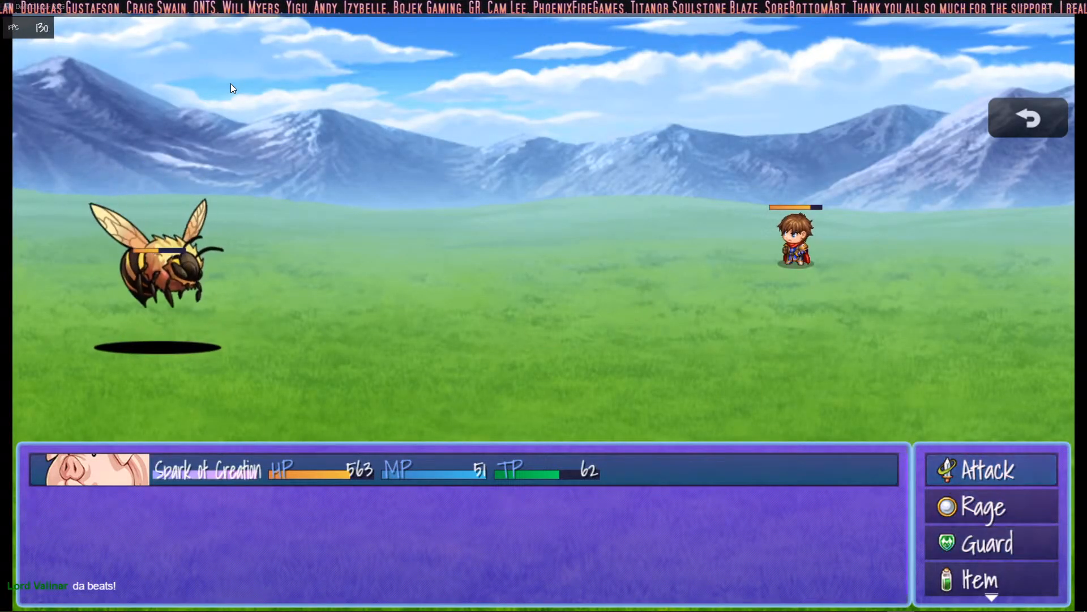
key(Return)
key(Return)
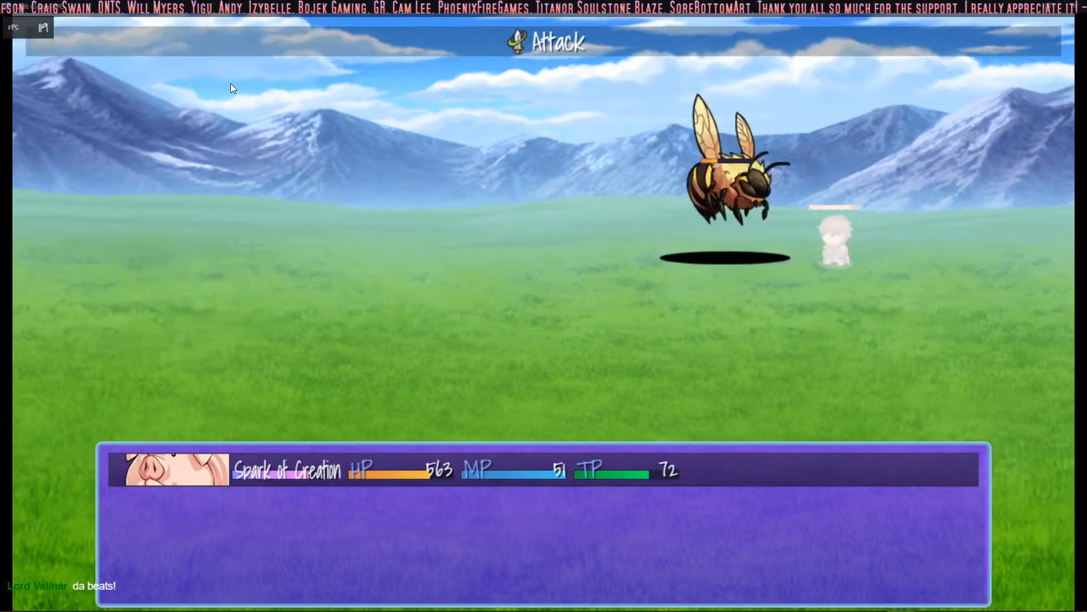
key(Down)
key(Up)
key(Down)
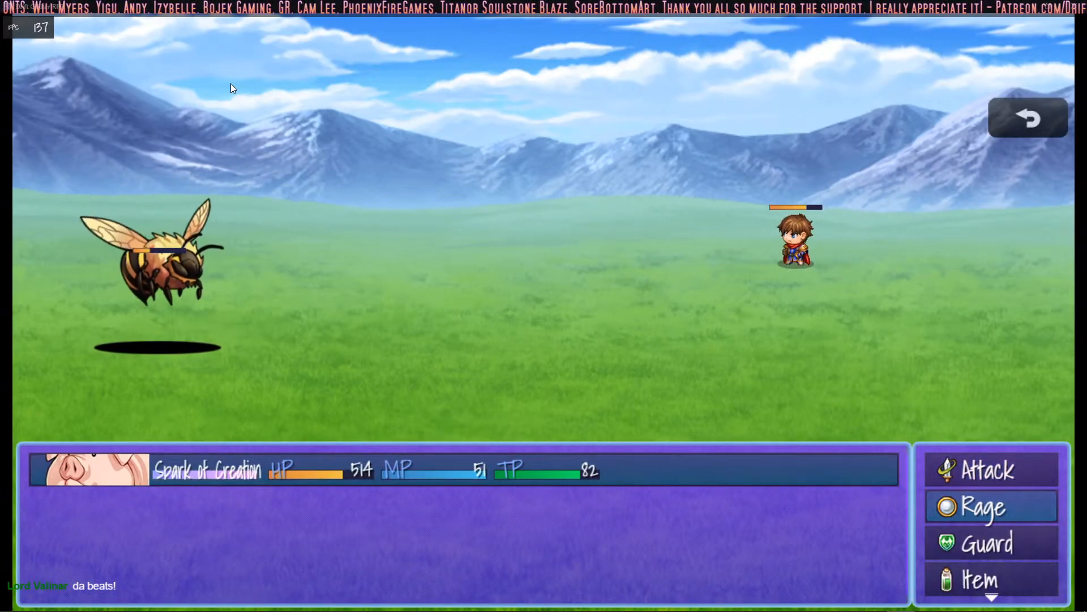
key(Up)
key(Return)
key(Return)
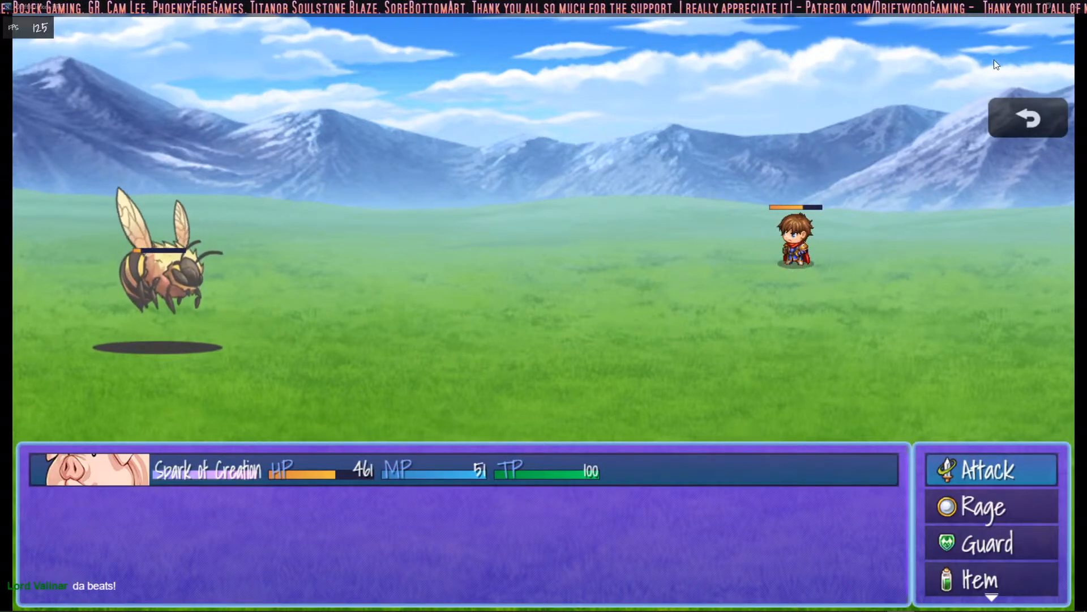
click(1072, 6)
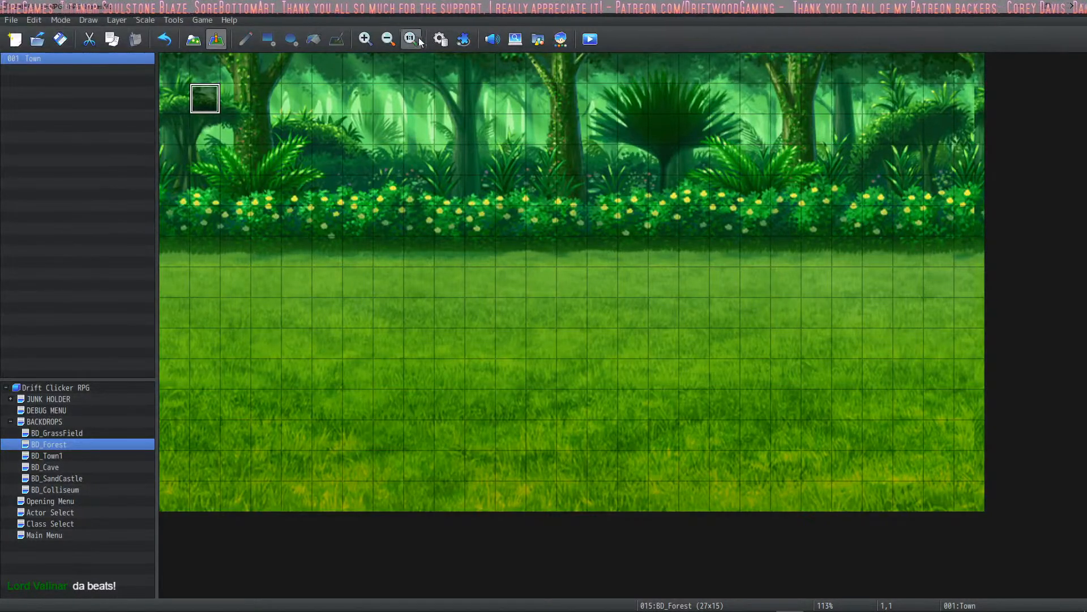
- Review the System 1 audio settings in the database, close it, and open the Opening Menu map
click(440, 39)
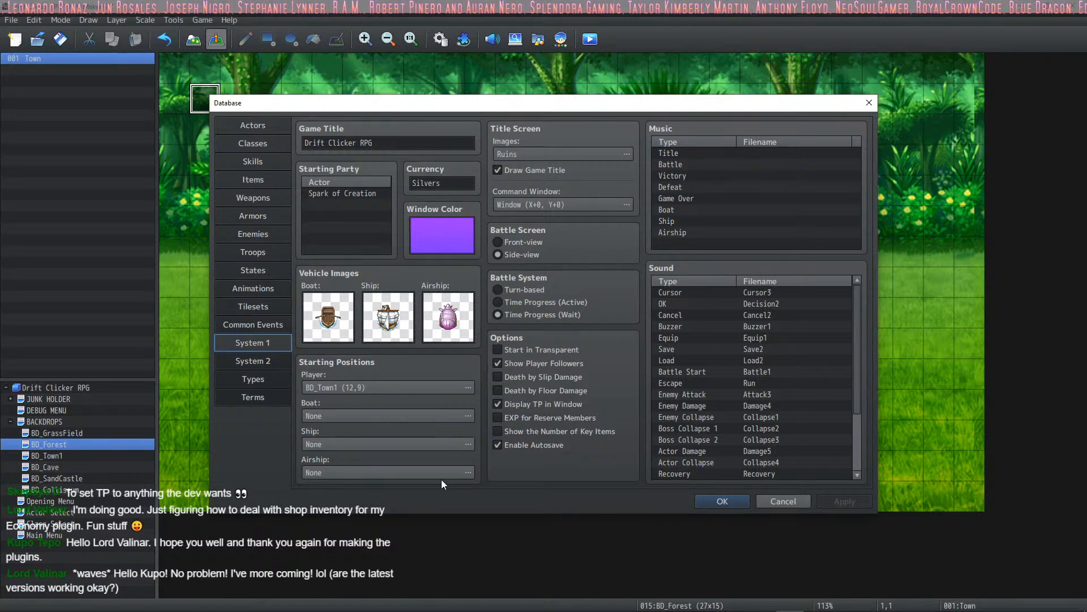
click(723, 500)
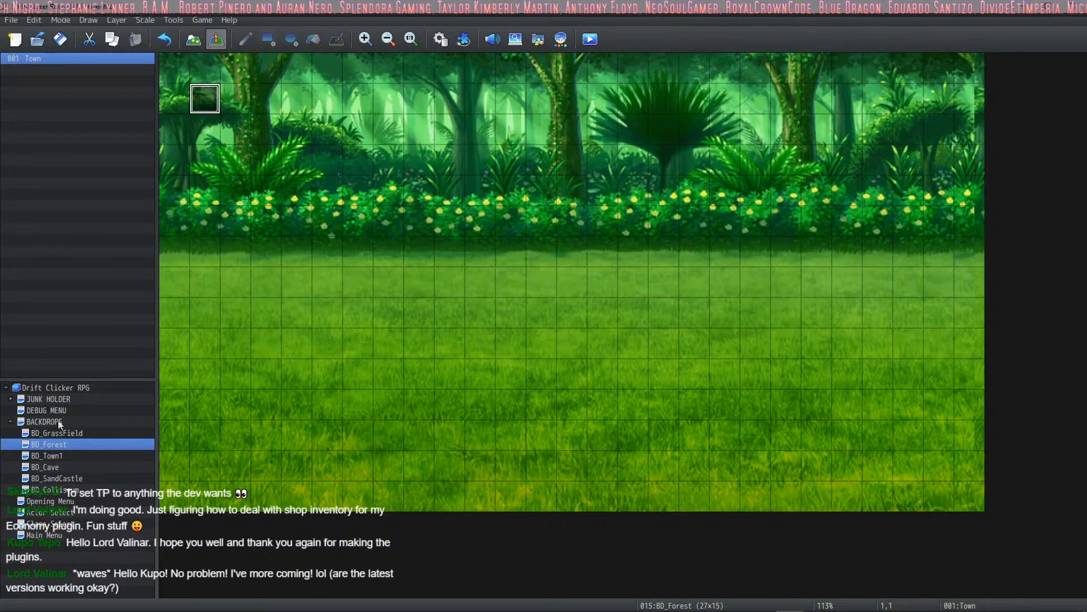
click(50, 500)
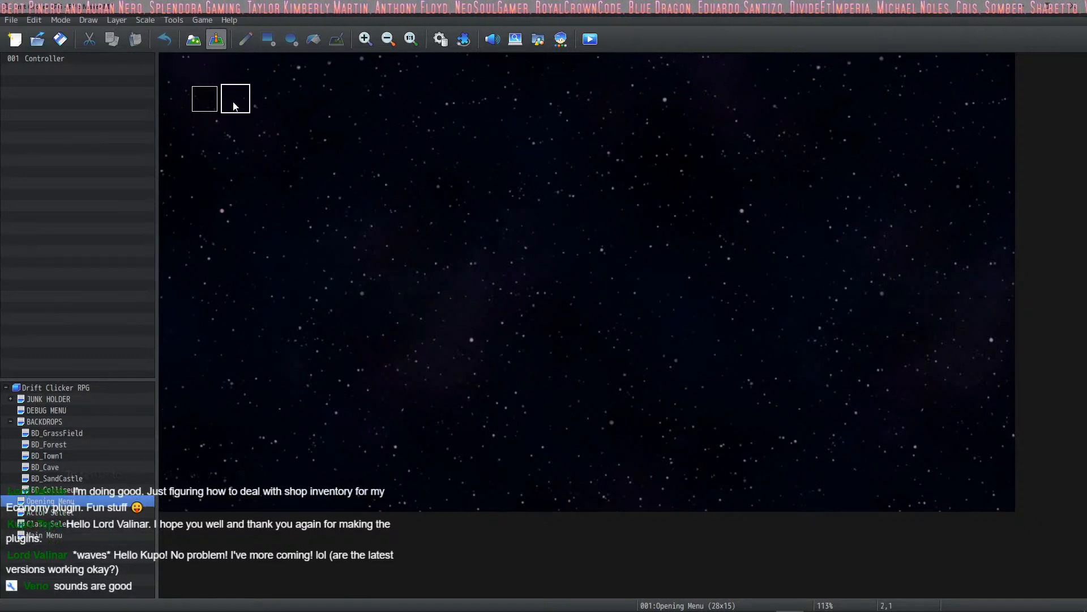
- Set the player's starting position at tile 2,1 on the Opening Menu map and launch a playtest in a maximized window
right_click(234, 106)
mouse_move(307, 272)
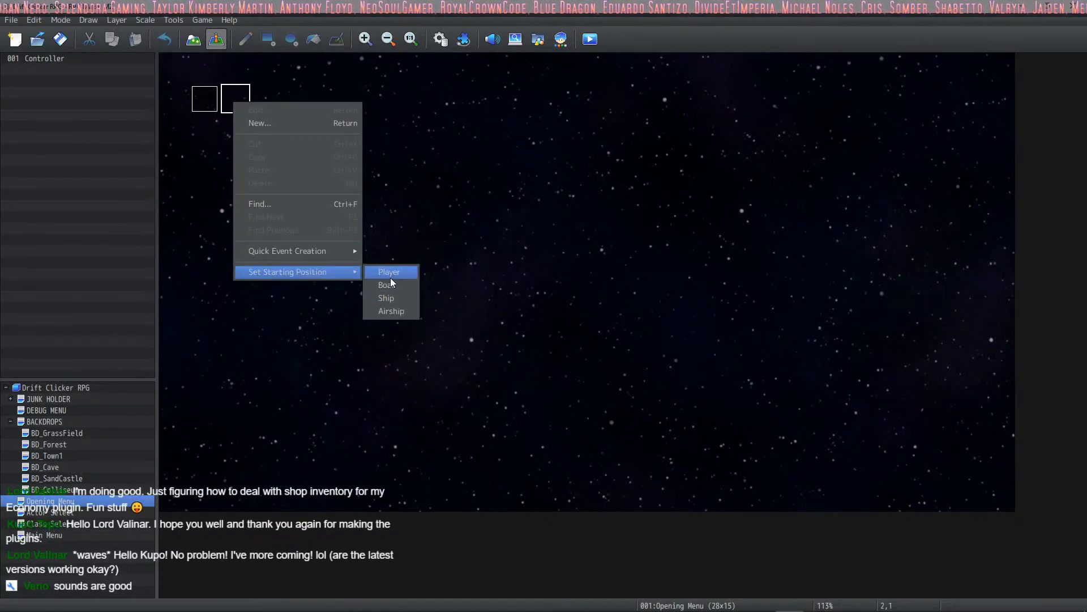
click(390, 274)
click(587, 42)
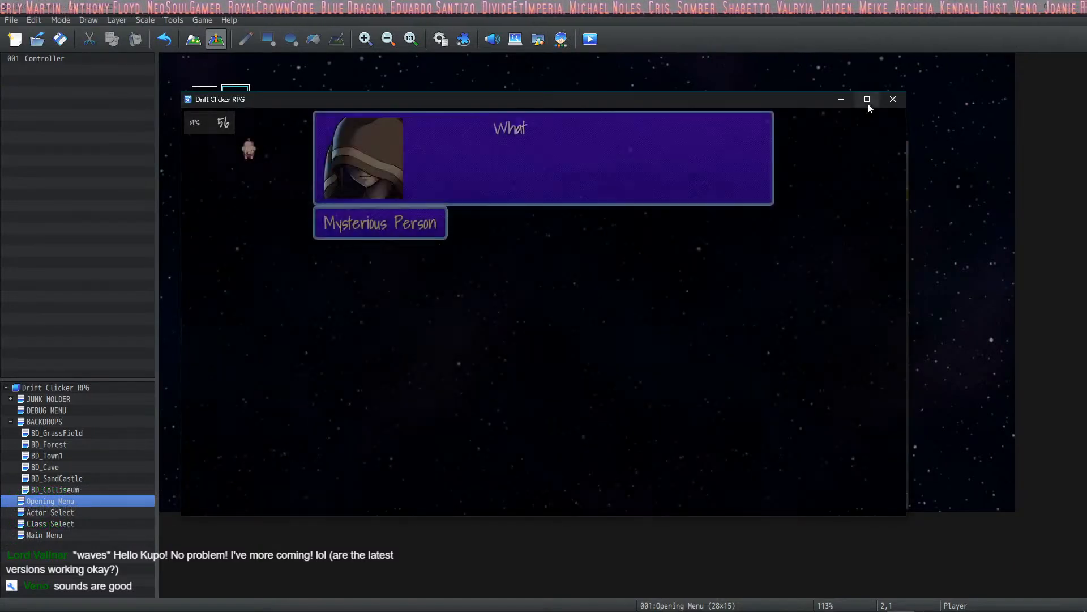
click(867, 100)
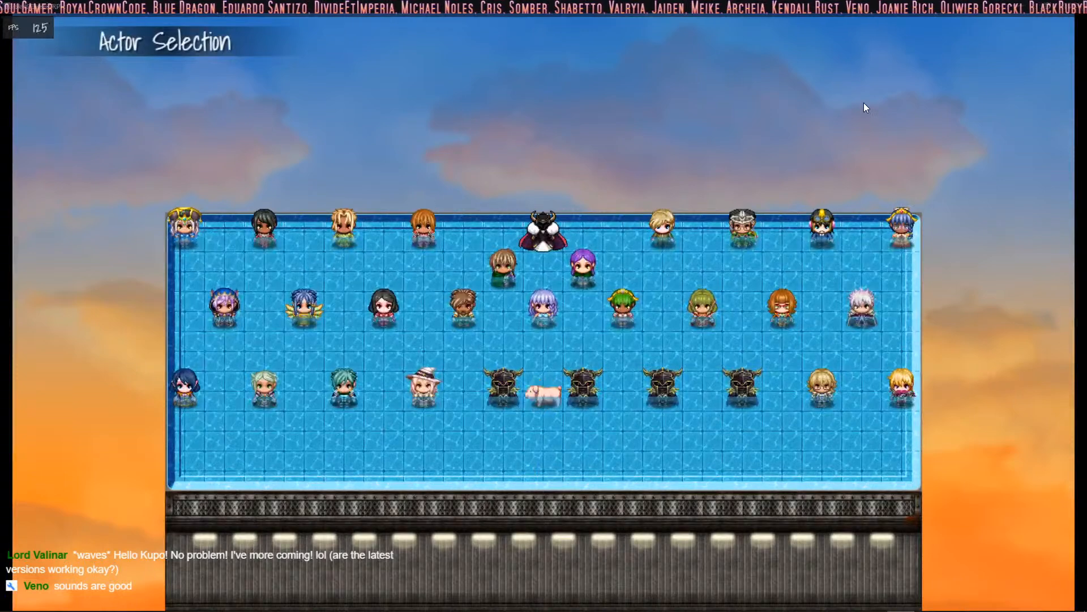
- Advance through the actor selection and choose the Sorcerer class for the hero
key(Return)
key(Return)
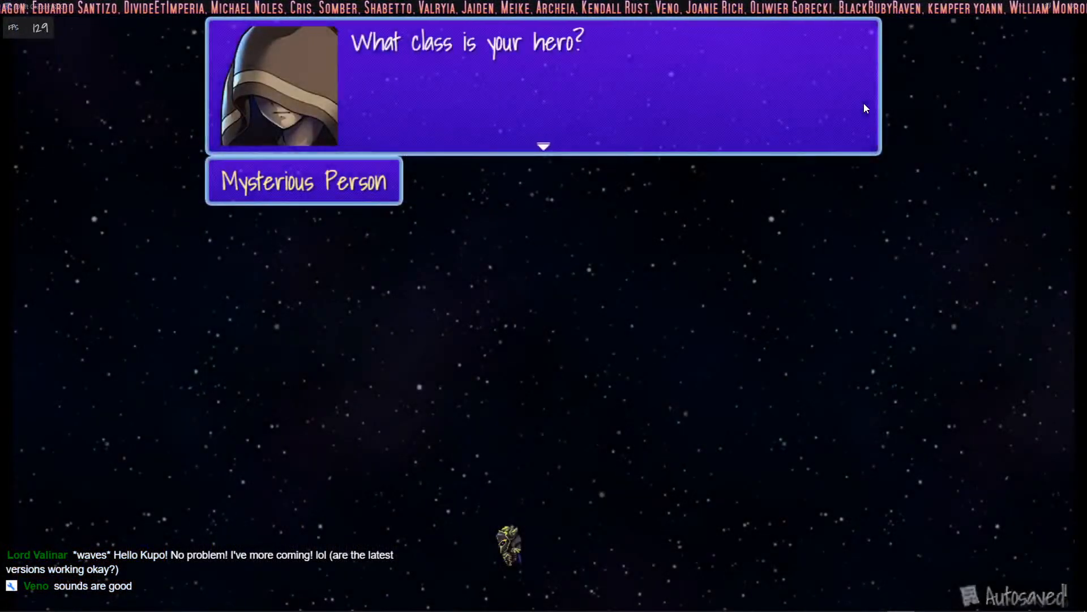
key(Return)
key(Down)
key(Down)
key(Down)
key(Down)
key(Down)
key(Up)
key(Up)
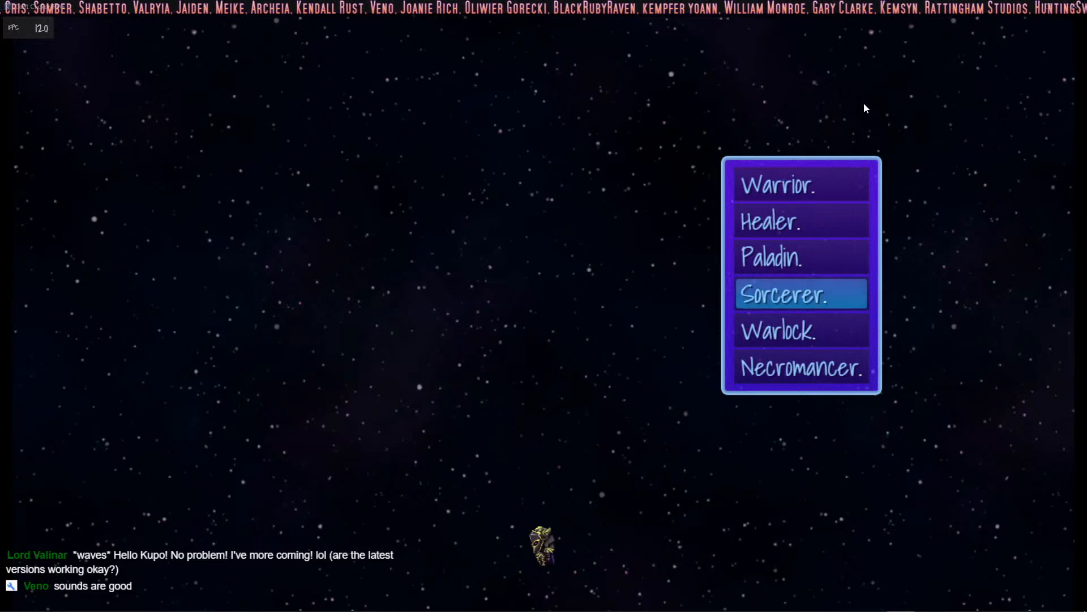
key(Return)
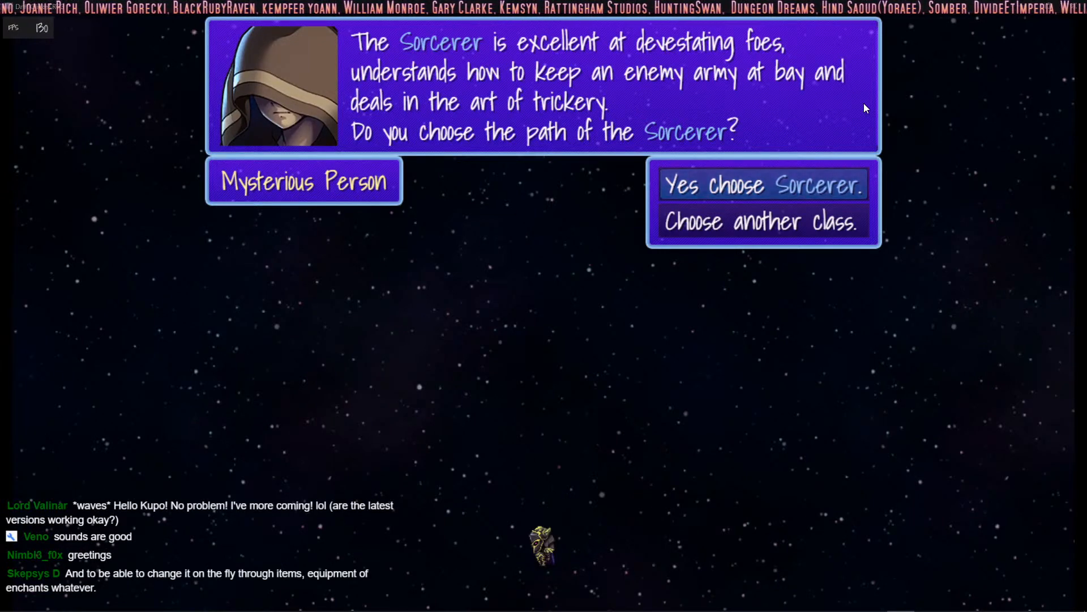
key(Return)
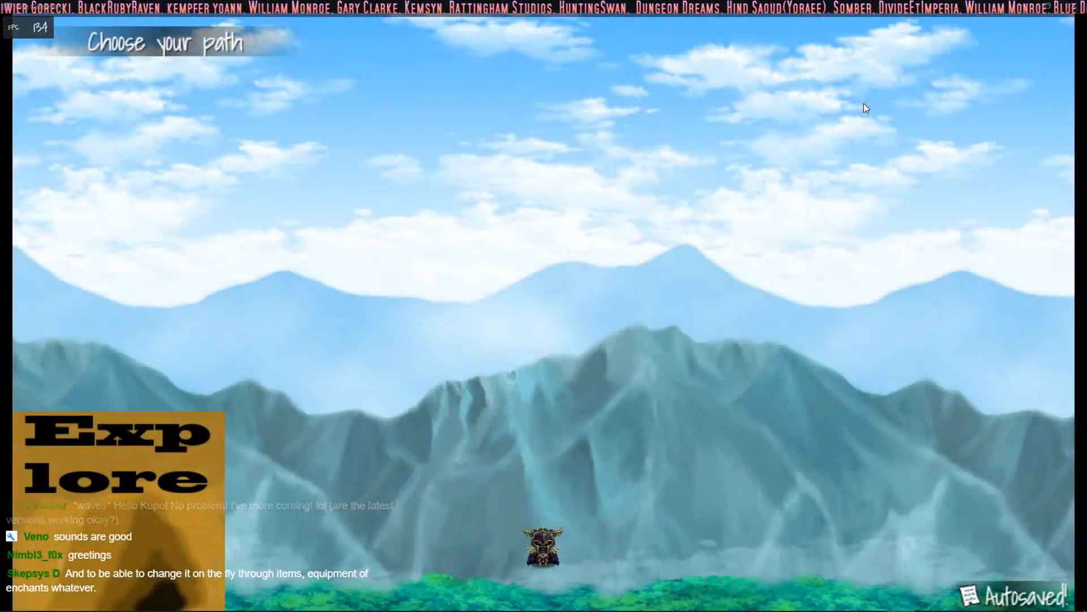
- Try moving the character around the Choose your path screen and close the playtest
key(Up)
key(Left)
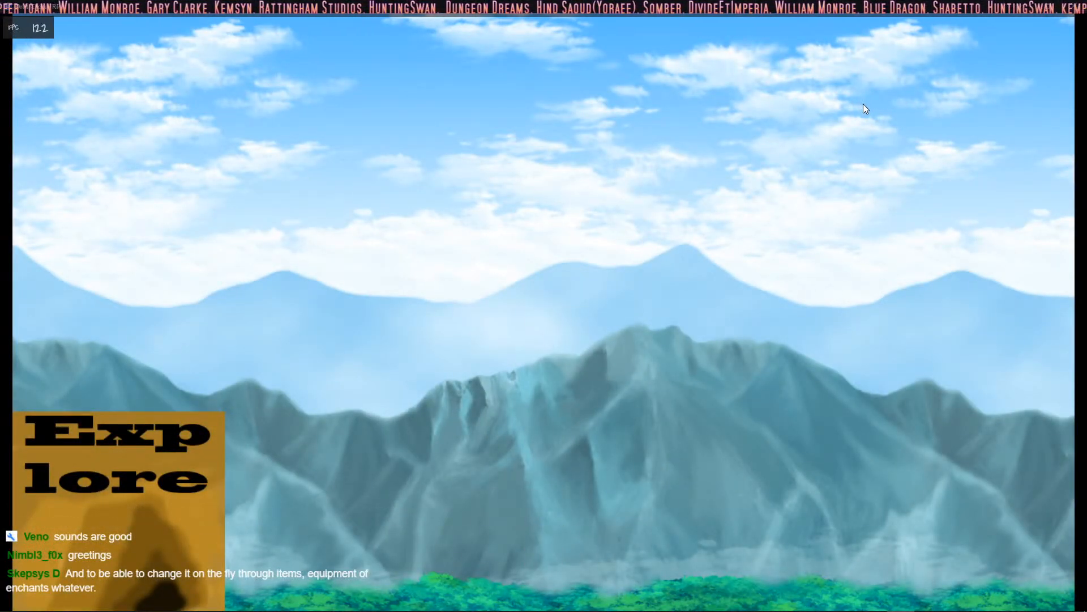
click(1071, 6)
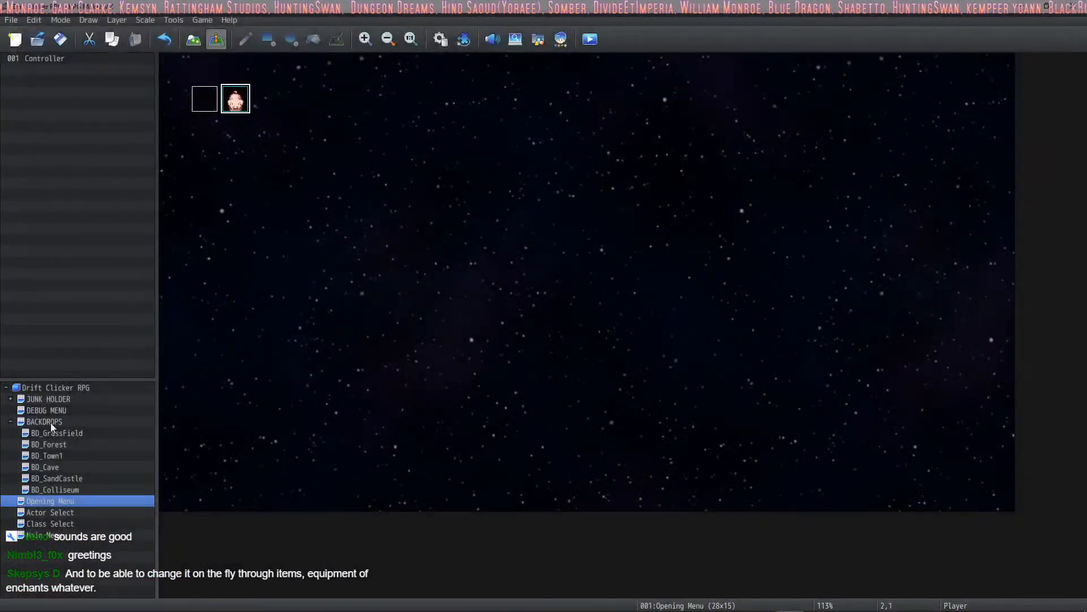
- Review all three pages of the Controller event on the Class Select map and close it
click(62, 524)
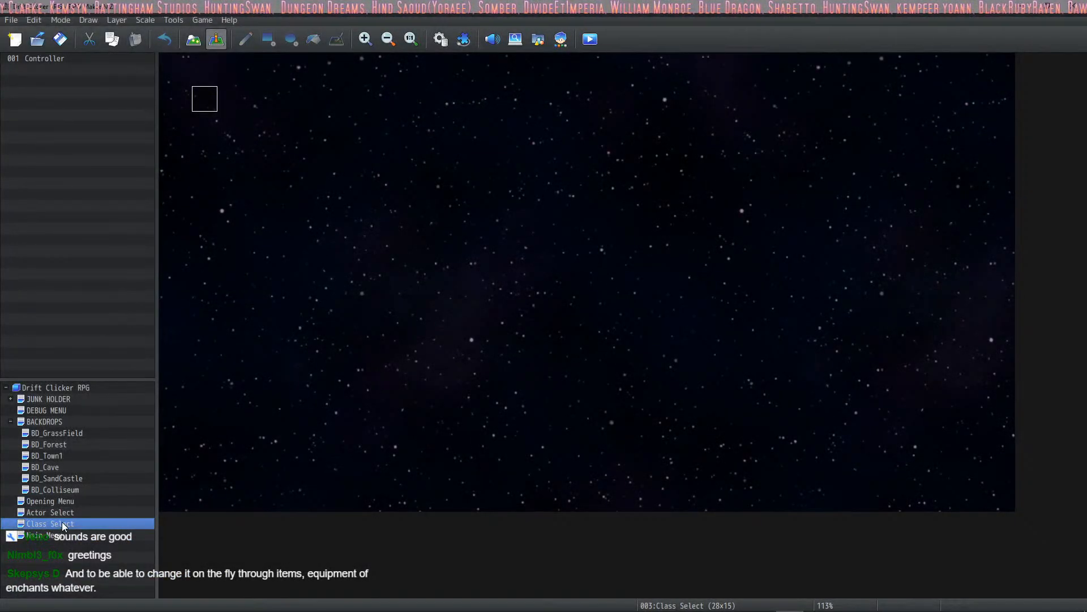
double_click(211, 111)
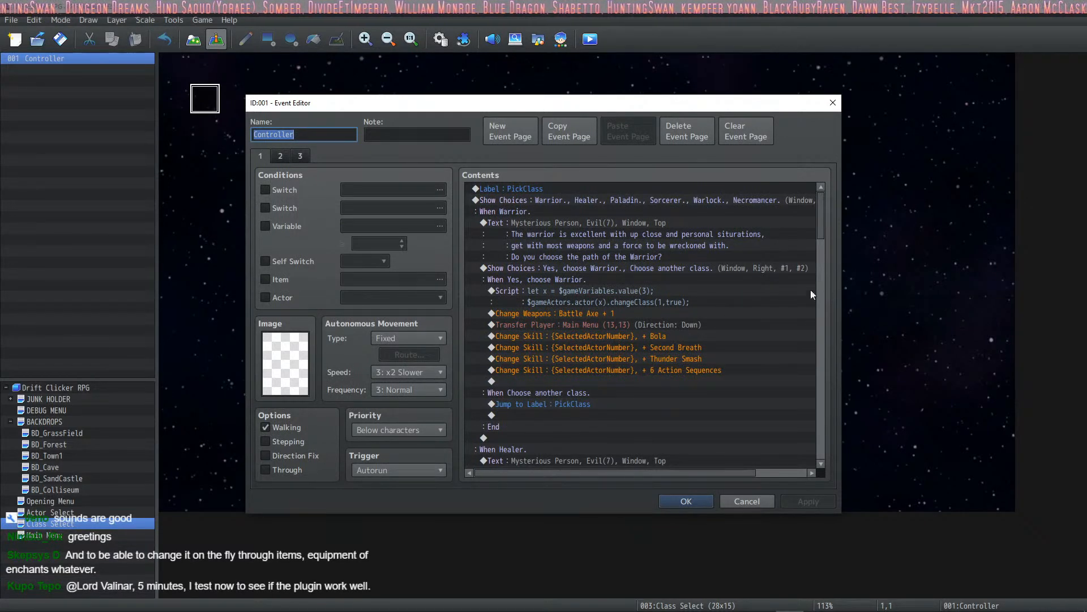
drag(821, 226, 820, 471)
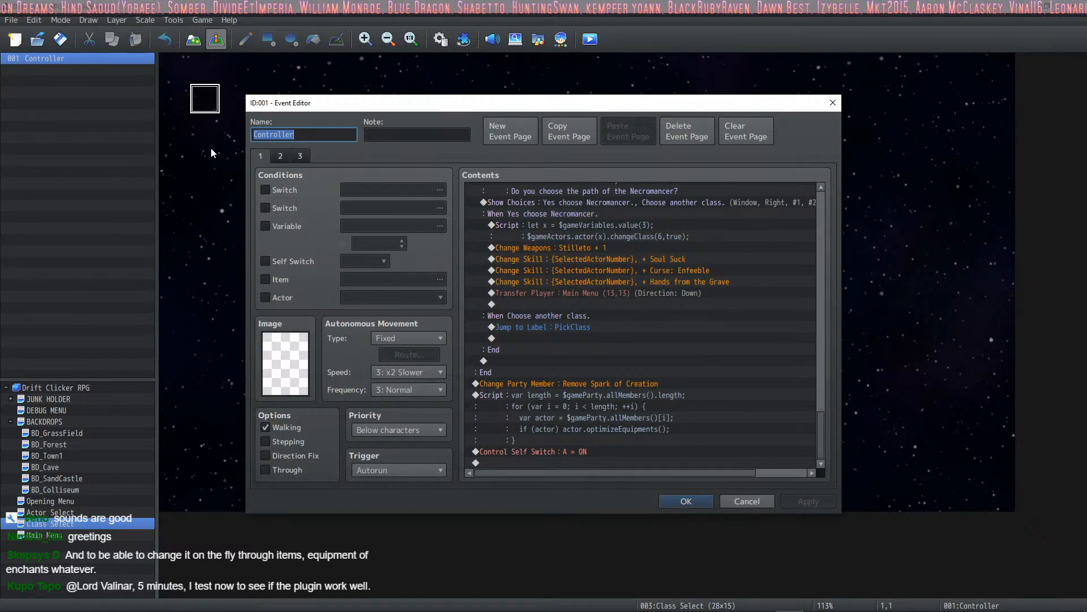
click(280, 156)
click(306, 158)
click(287, 158)
click(261, 156)
click(712, 503)
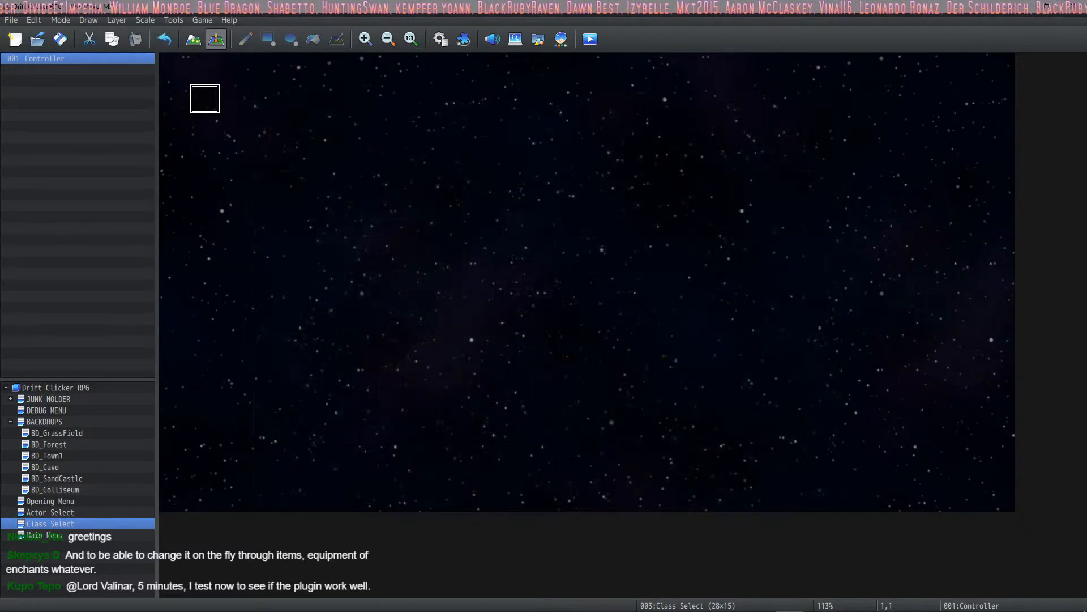
- Examine pages 3 and 4 of the Controller event on the Opening Menu map
click(59, 512)
click(65, 502)
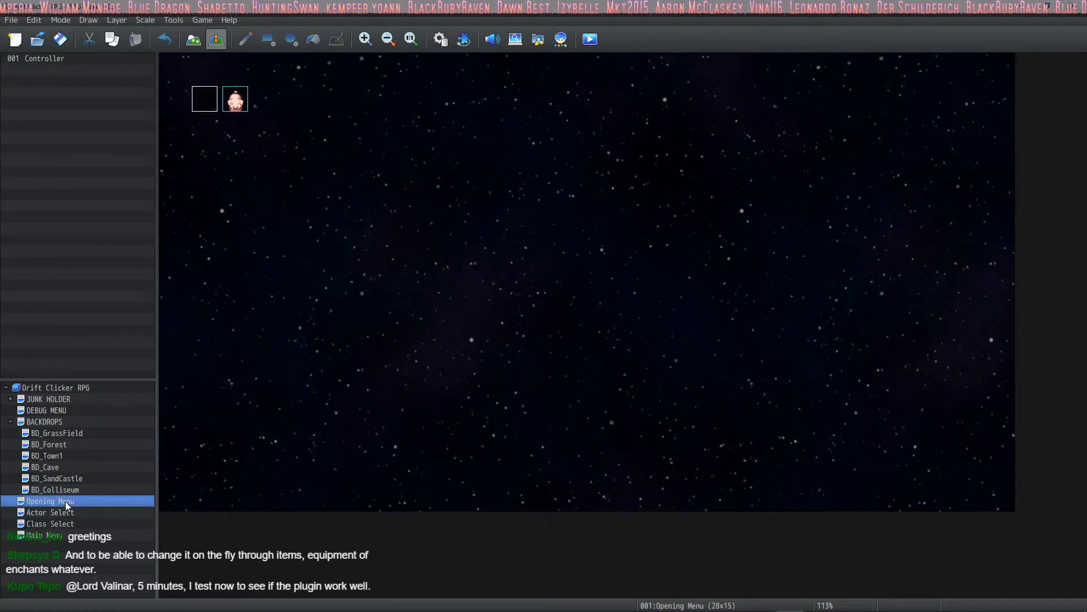
double_click(204, 105)
click(300, 157)
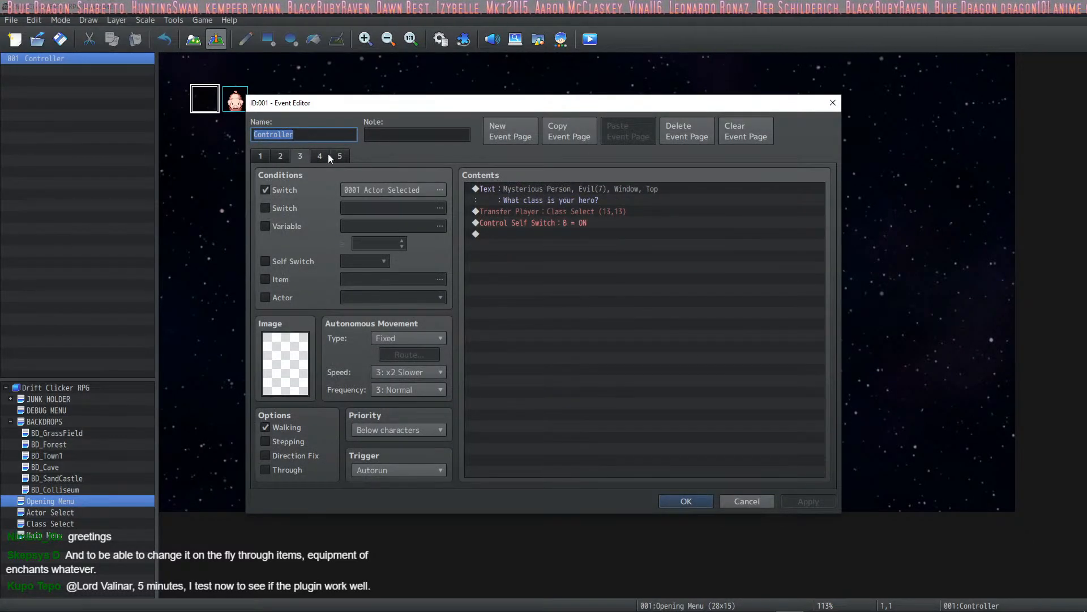
click(325, 156)
- Inspect the destination of page 4's Transfer Player command without changing it, and close the event
click(538, 188)
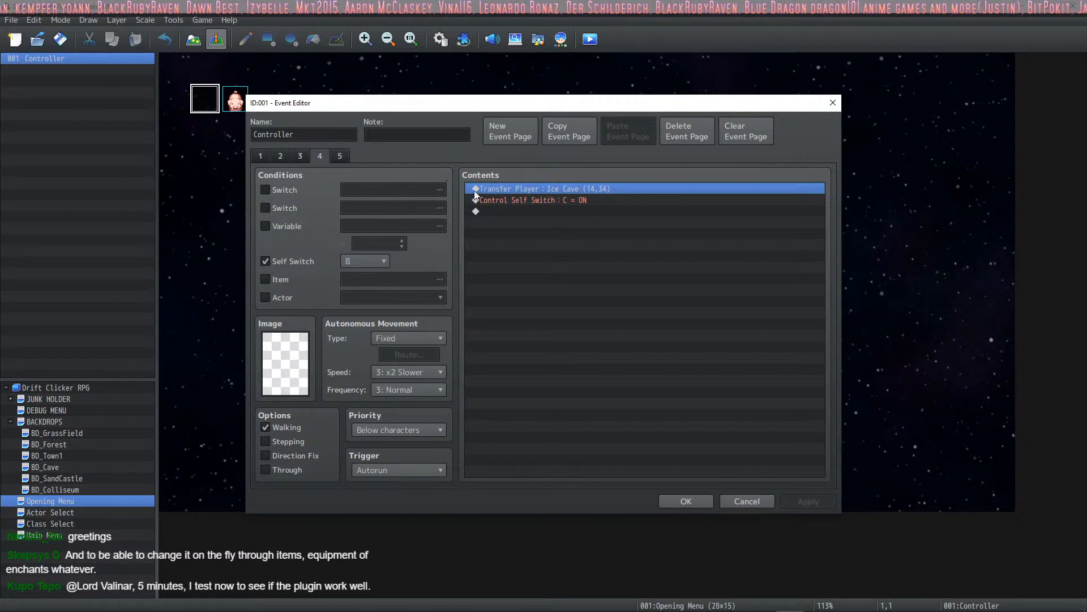
right_click(539, 189)
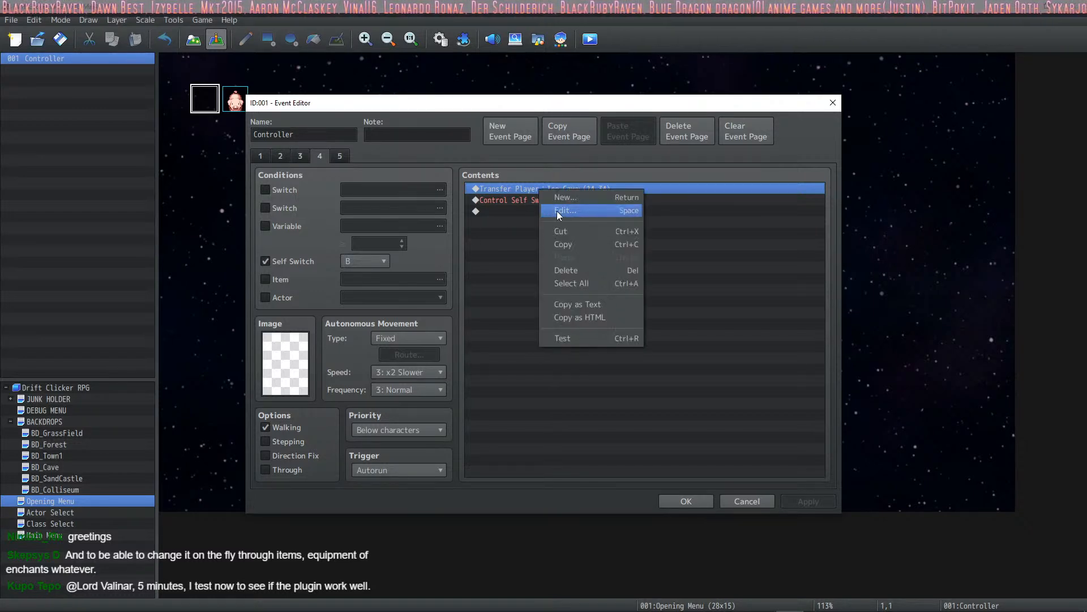
click(556, 209)
click(712, 278)
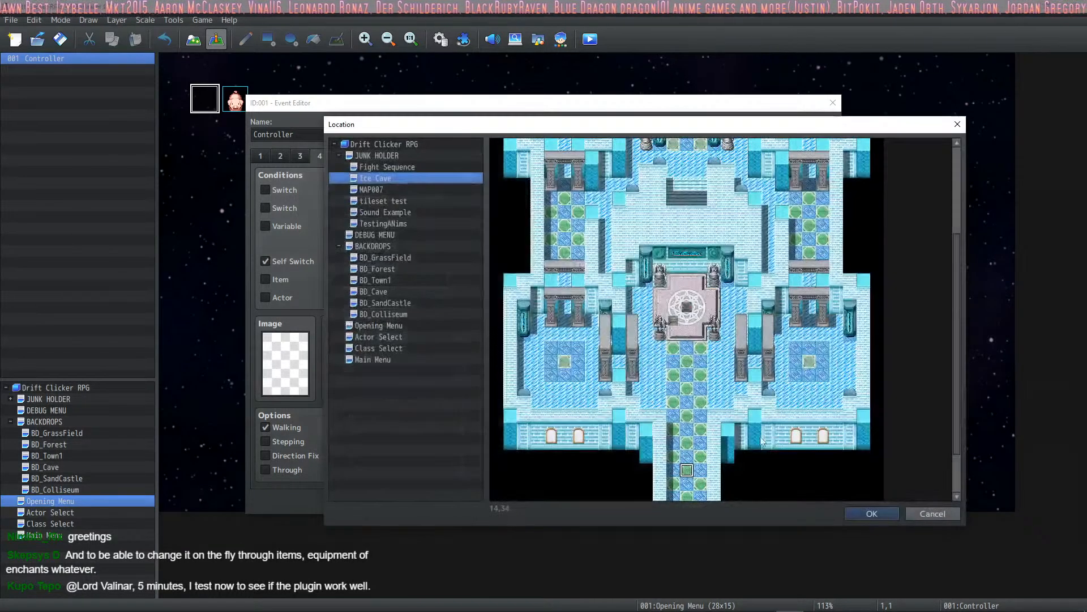
click(957, 125)
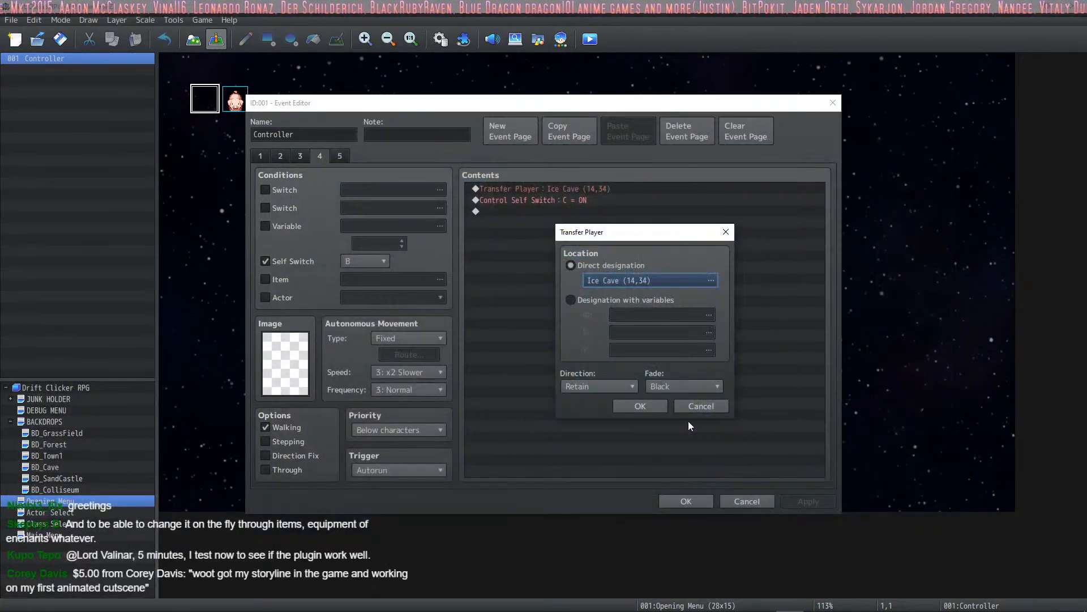
click(692, 404)
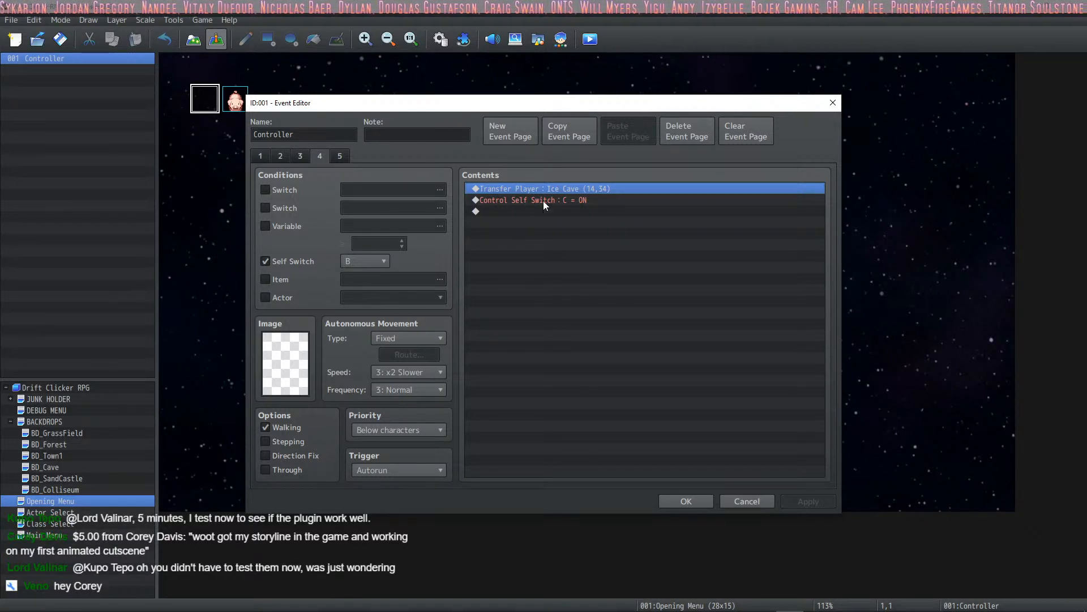
click(662, 501)
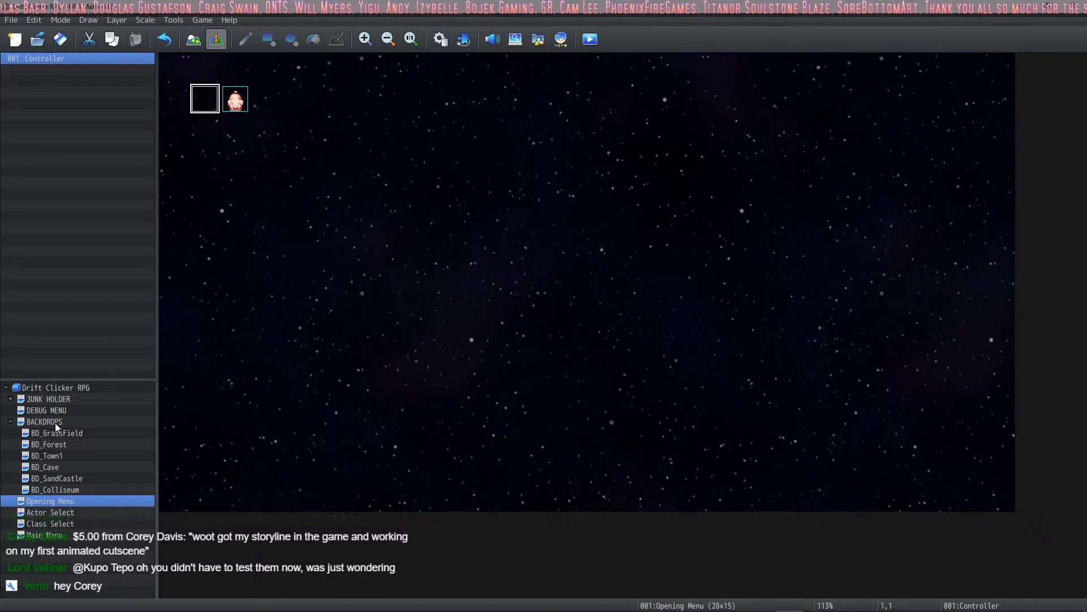
- Review the contents of the EXP Lore event on the Main Menu map twice
click(53, 535)
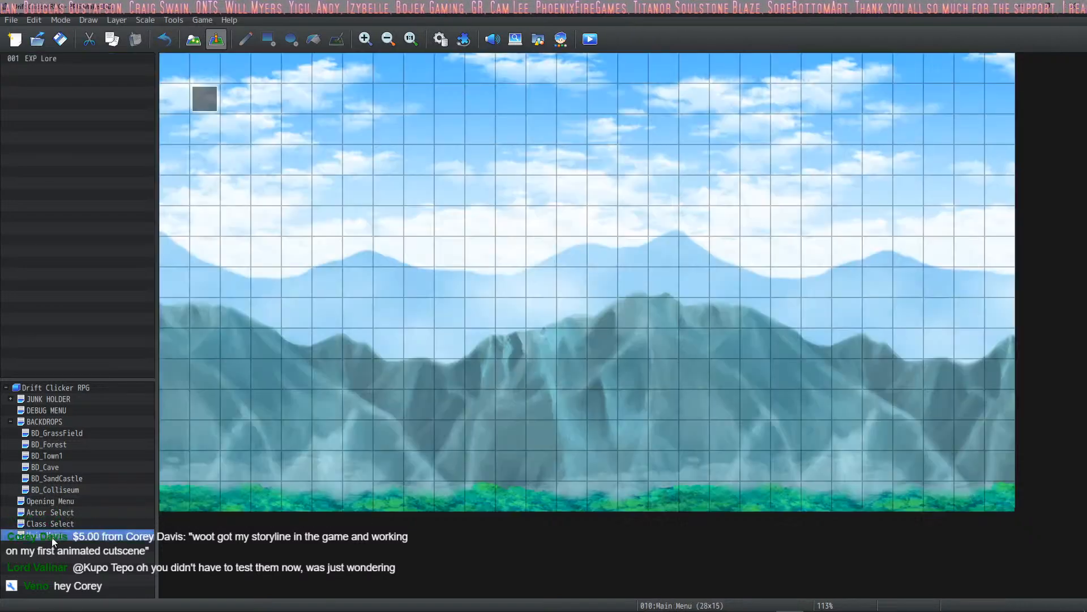
double_click(200, 108)
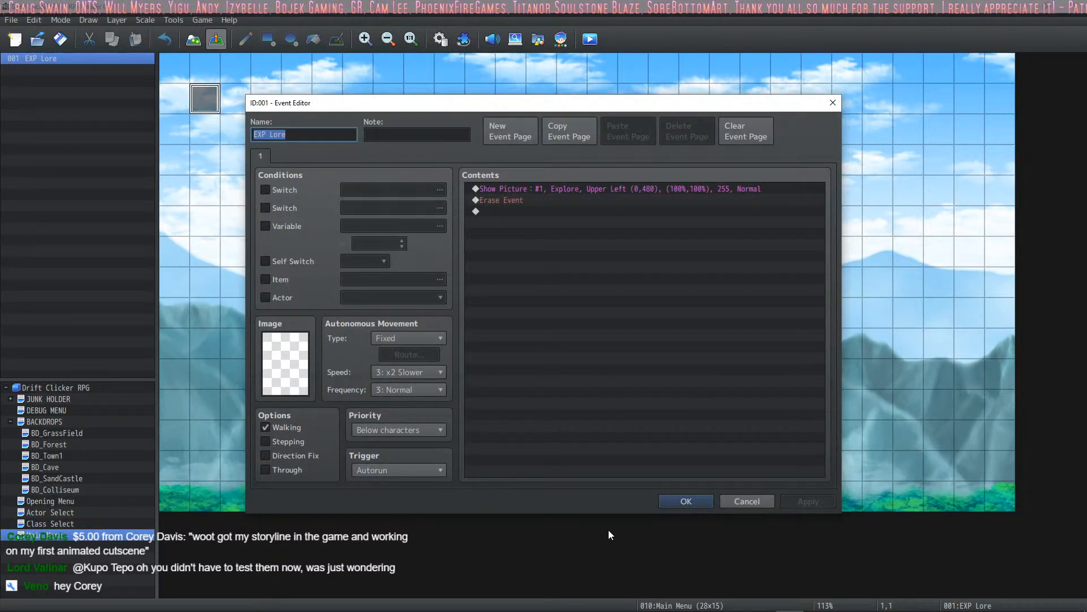
click(672, 504)
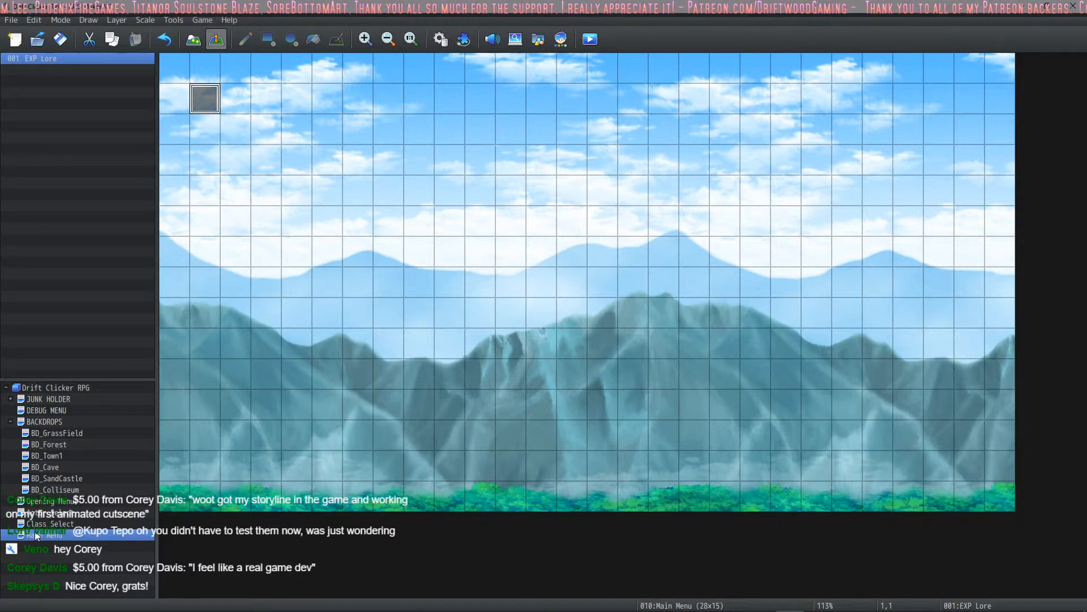
double_click(198, 102)
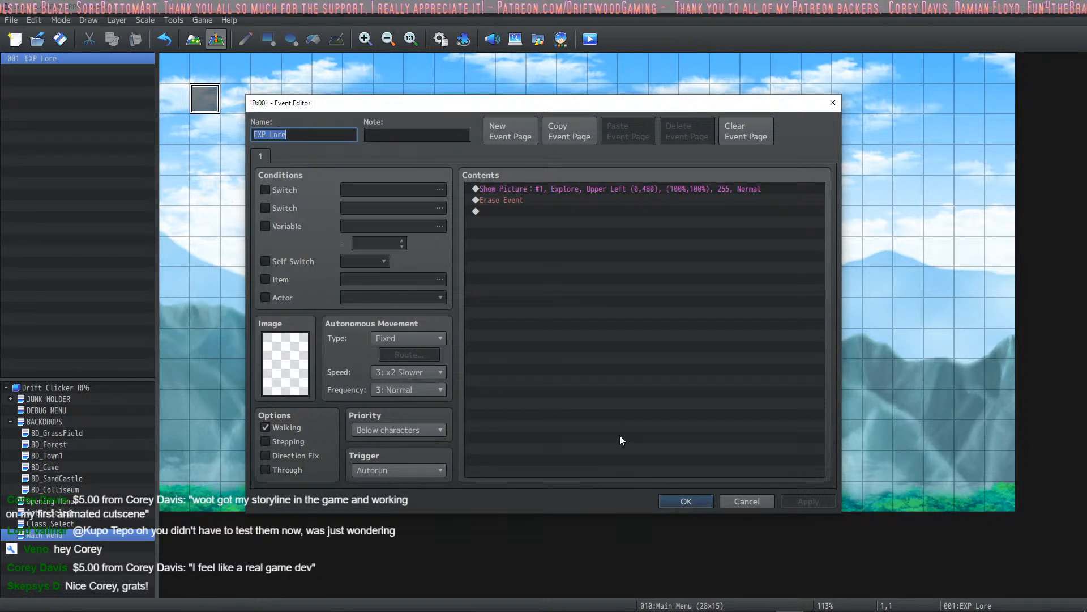
click(683, 501)
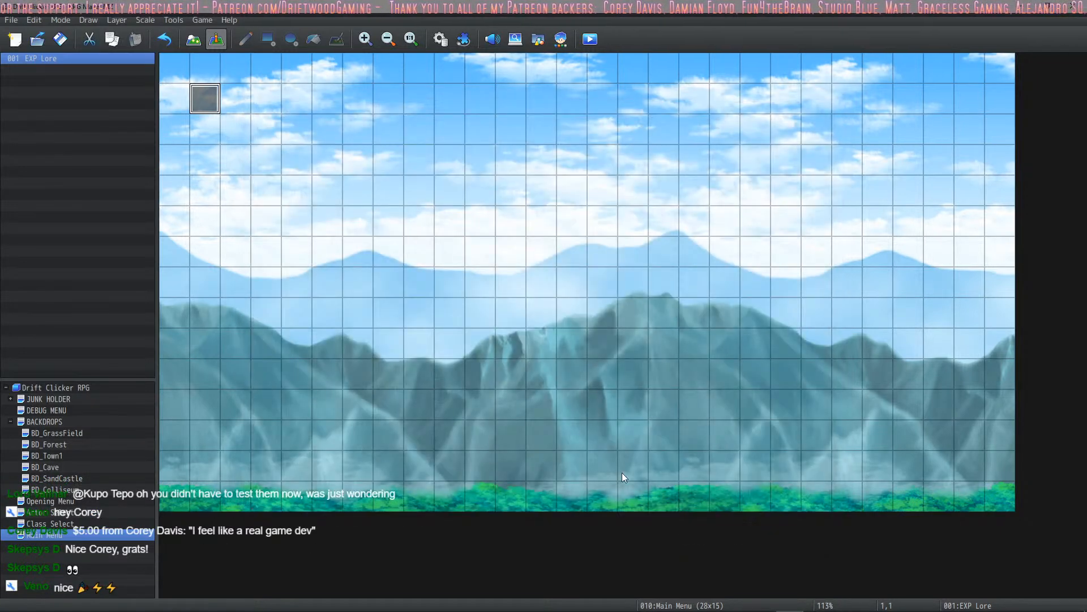
- Compare the conditions and contents across the Class Select Controller event's pages and close the event
click(50, 524)
double_click(211, 102)
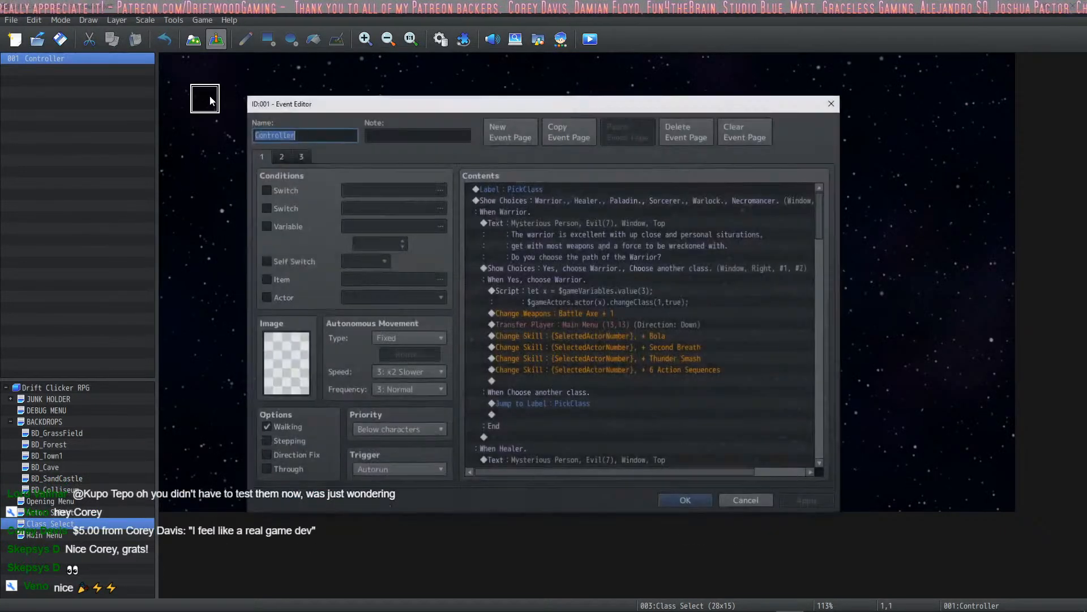
click(281, 156)
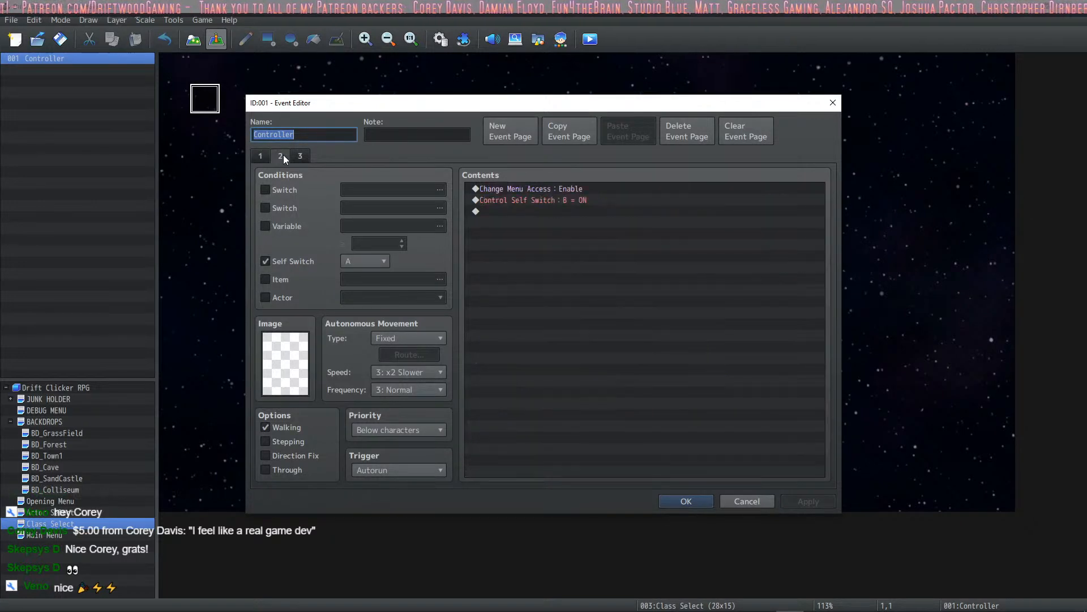
click(298, 157)
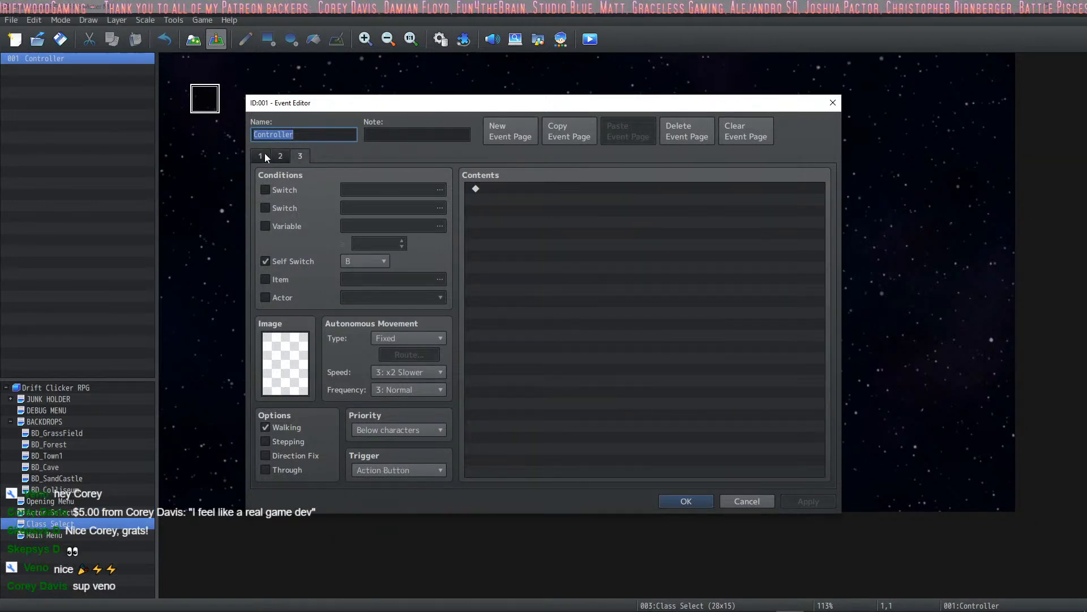
click(281, 156)
click(260, 155)
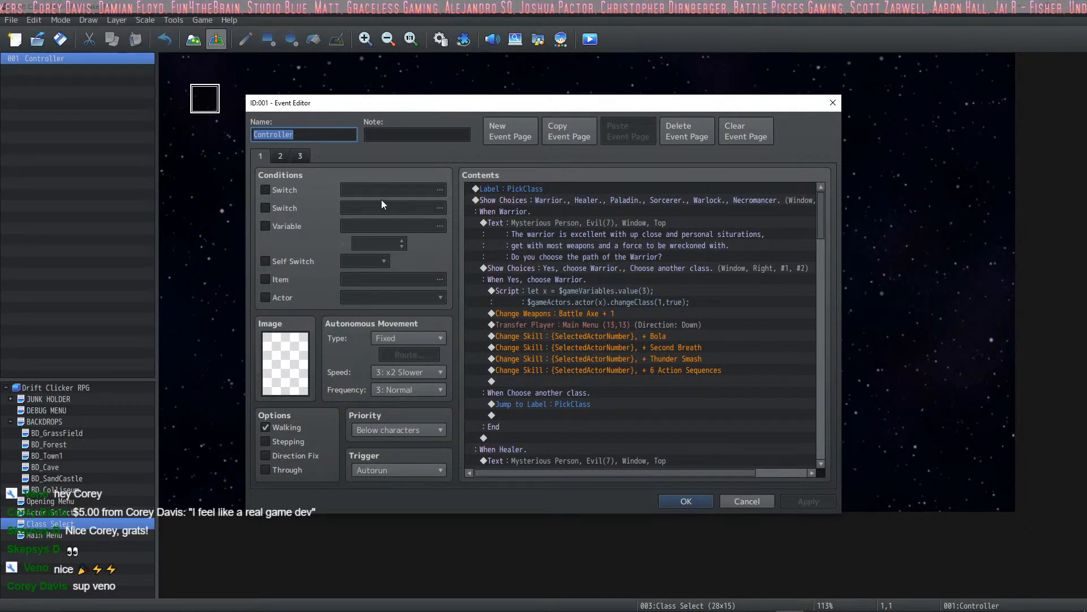
click(278, 160)
click(302, 156)
click(280, 155)
click(263, 155)
click(283, 154)
click(301, 156)
click(263, 154)
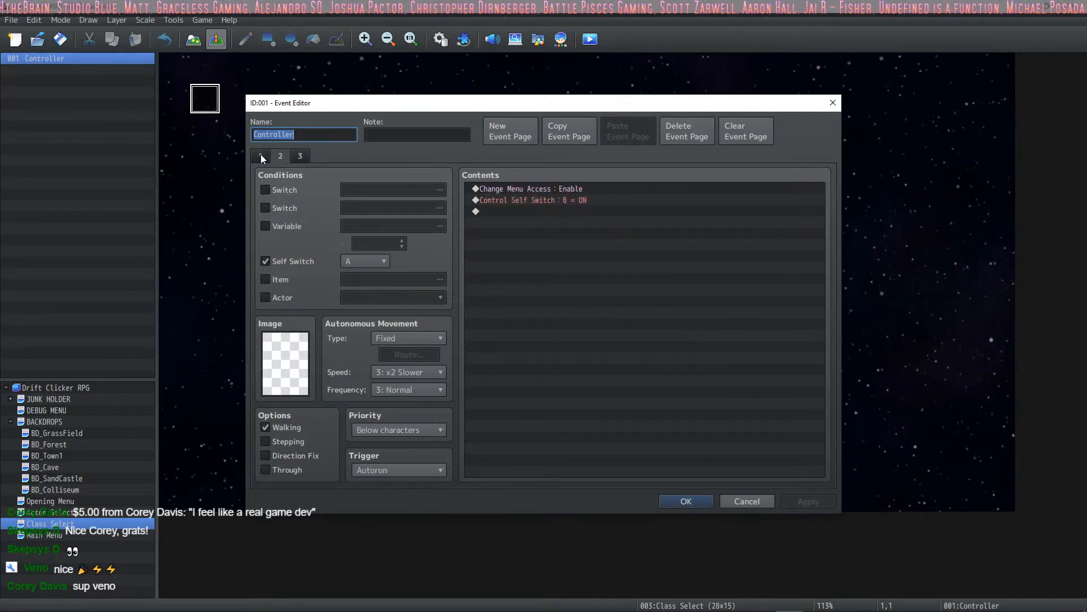
click(283, 157)
click(264, 155)
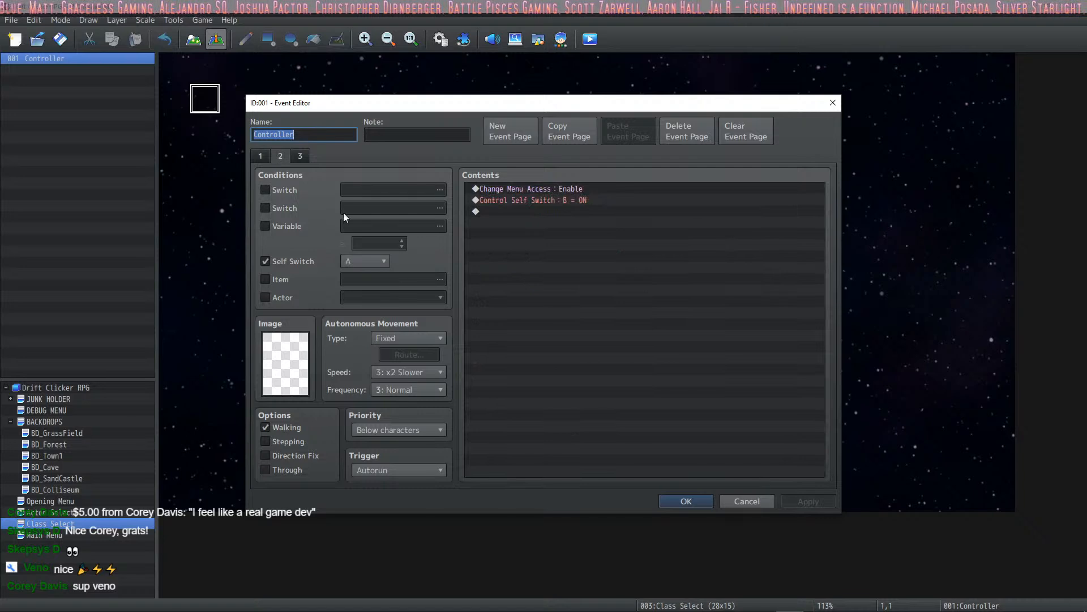
click(674, 502)
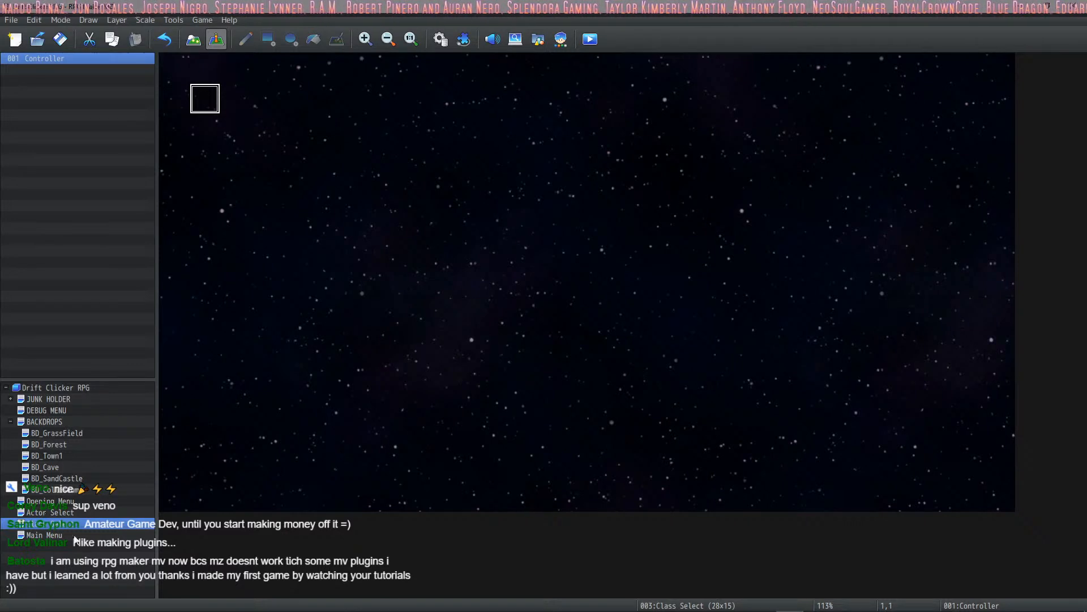
- Review pages 3 and 4 of the Controller event on the Opening Menu map and close the event
click(48, 500)
double_click(206, 98)
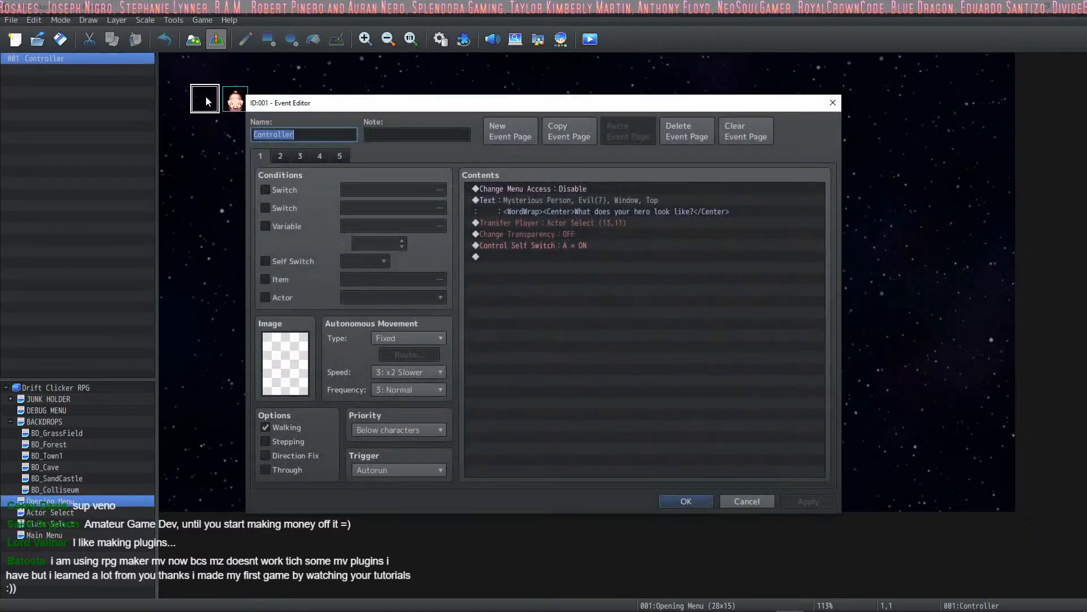
click(302, 155)
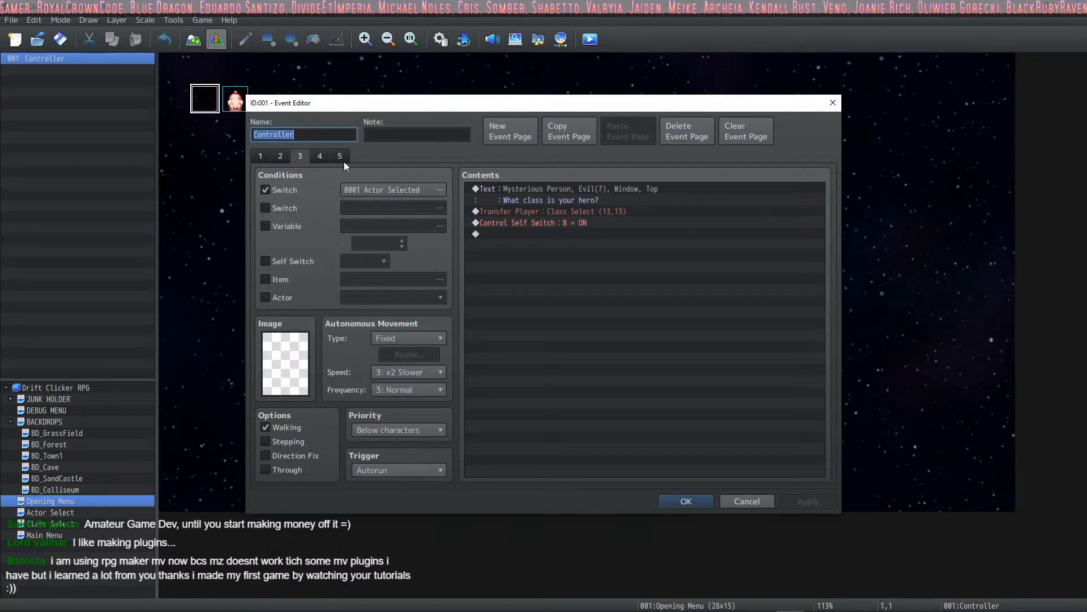
click(325, 158)
click(303, 156)
click(303, 157)
click(674, 501)
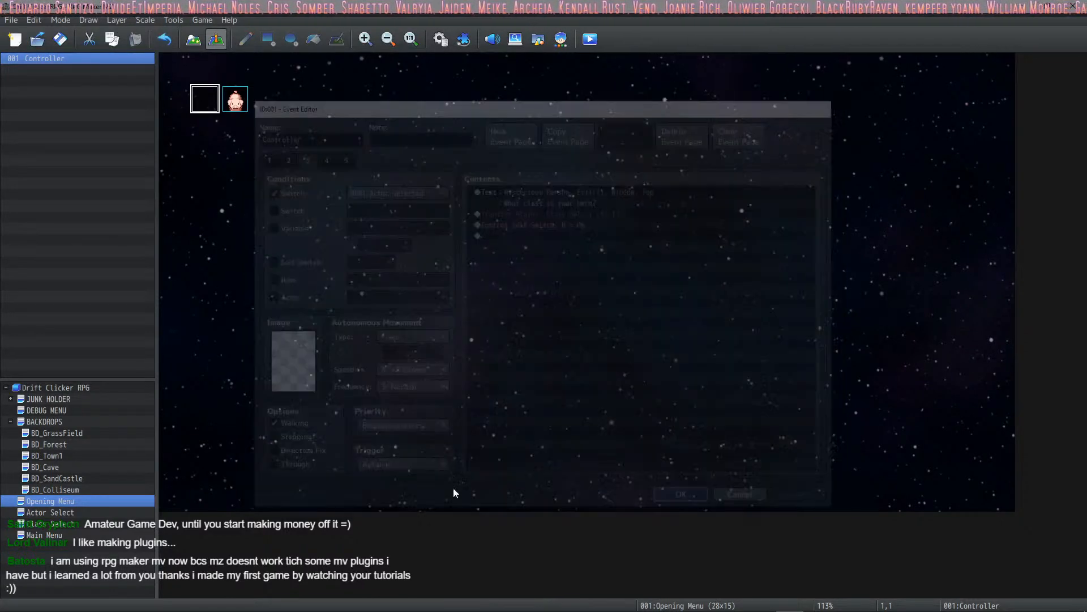
- Check the Transfer Player commands in the Necromancer and Warlock branches of the Class Select map's Controller event
click(62, 523)
double_click(214, 94)
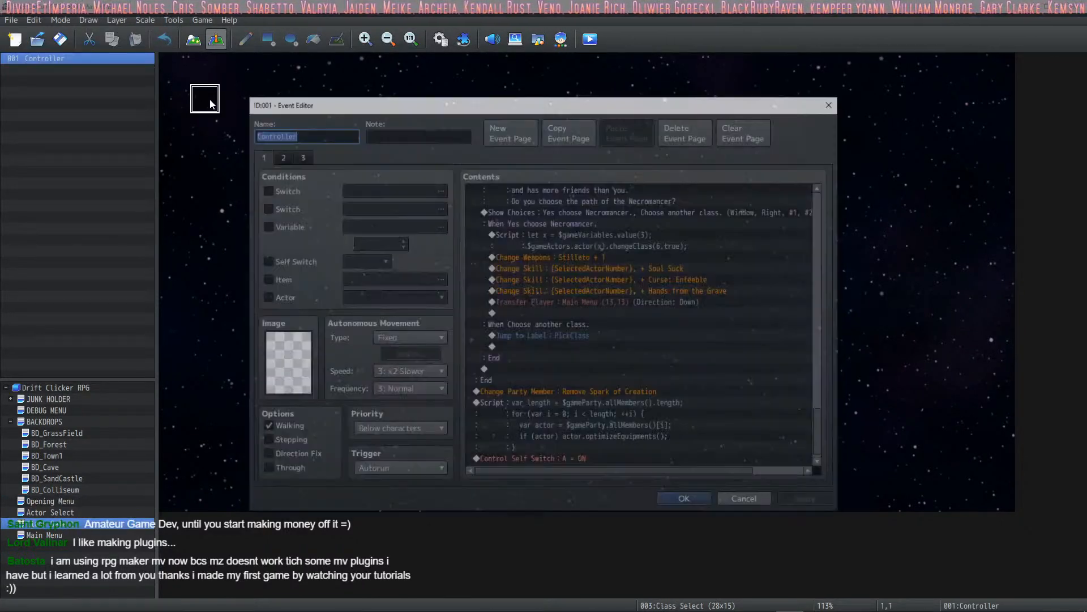
click(669, 303)
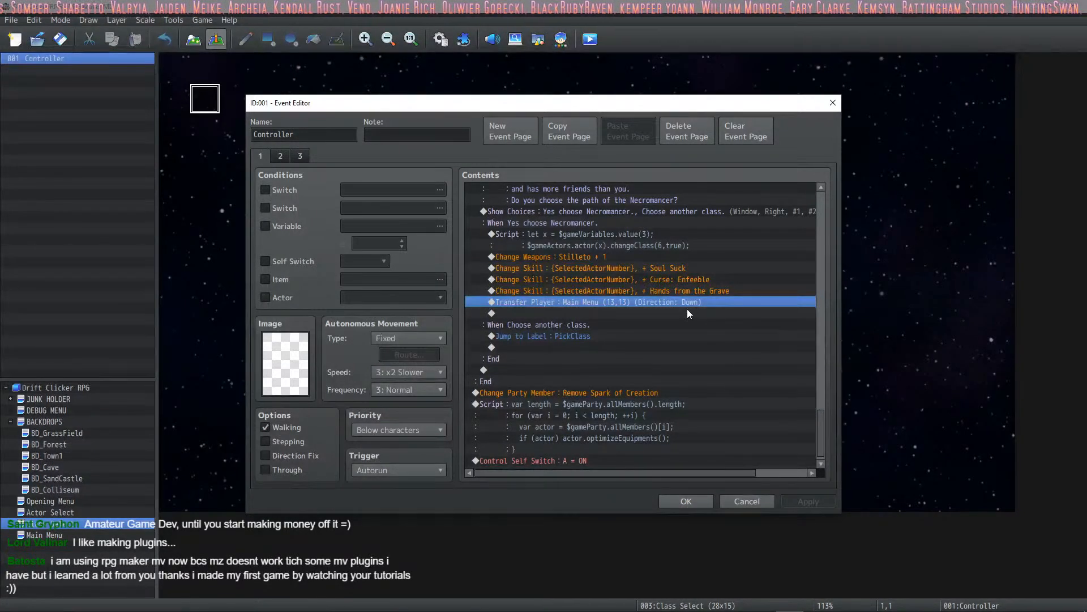
scroll(694, 315, up, 10)
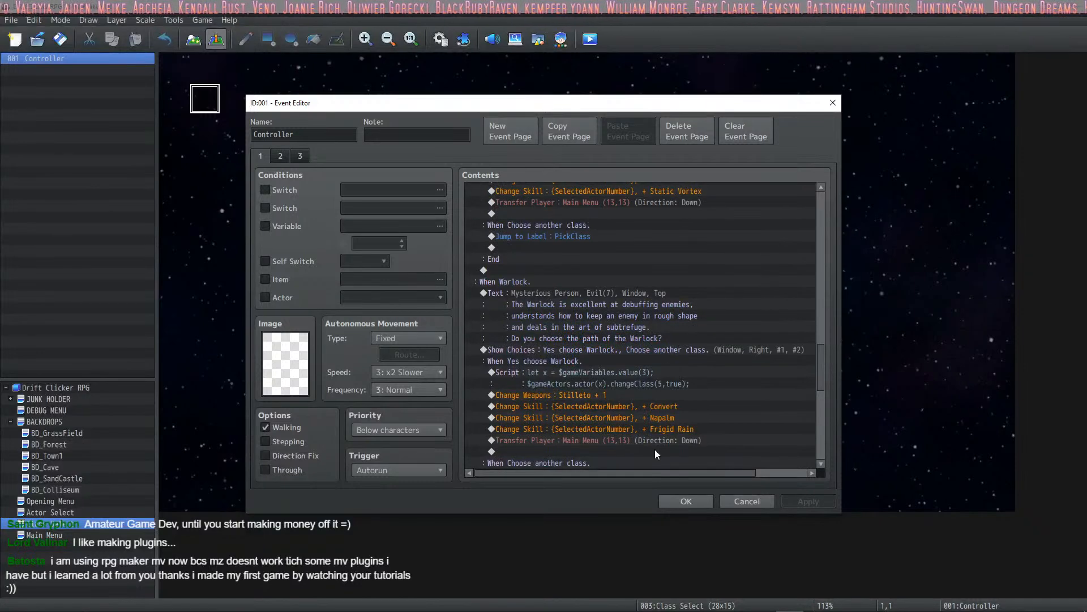
click(685, 501)
- Inspect the EXP Lore event on the Main Menu map and close it without changes
click(38, 534)
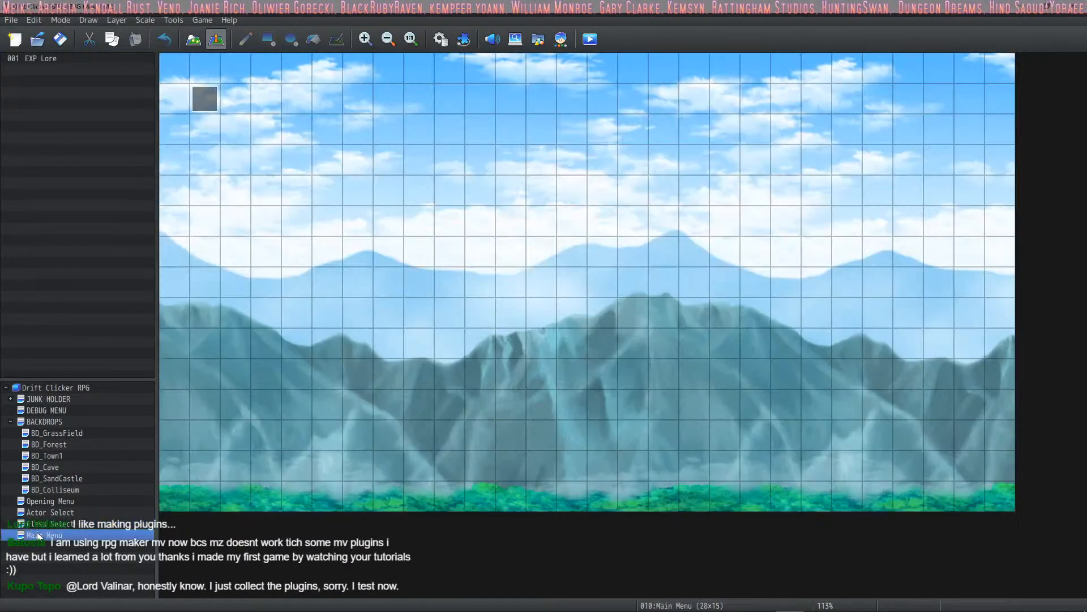
double_click(209, 101)
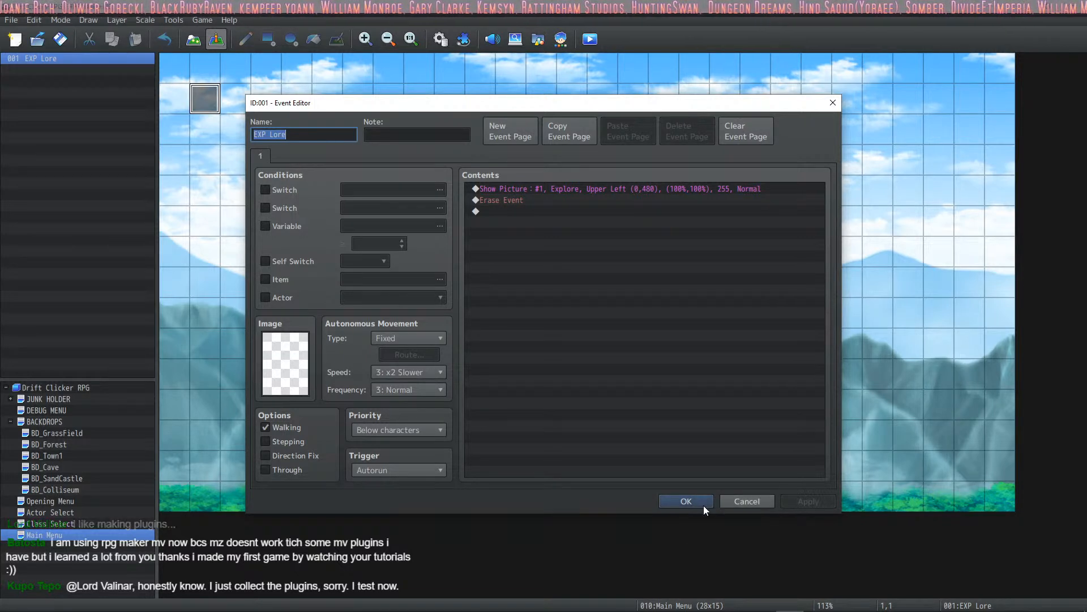
click(740, 501)
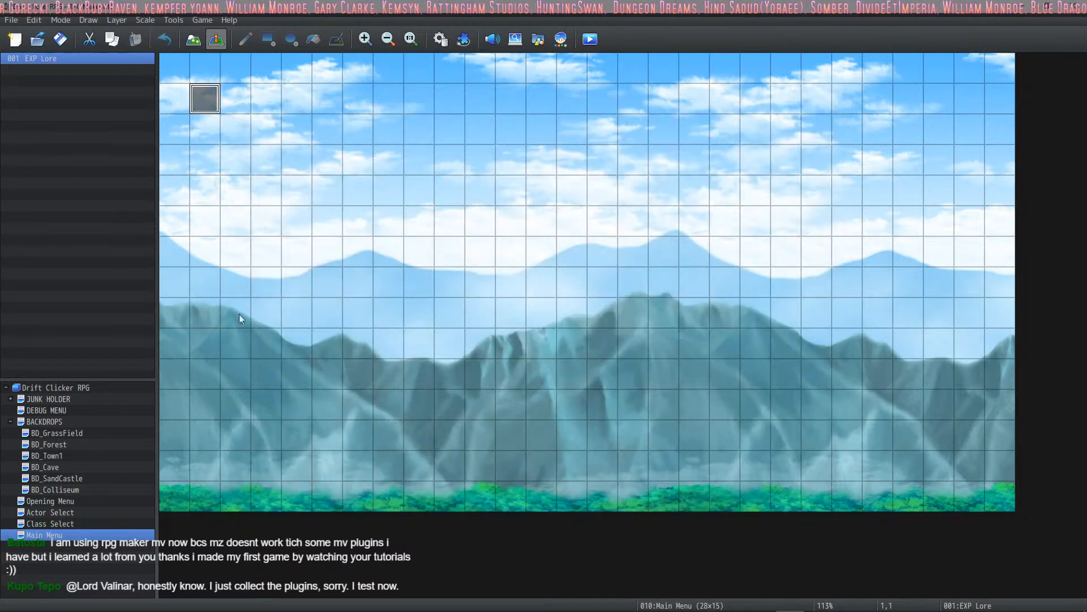
- In the Class Select Controller event, change the Warrior branch's Transfer Player destination to BD_Town1 (12,9)
click(57, 523)
double_click(205, 97)
scroll(585, 320, down, 10)
drag(819, 271, 805, 197)
double_click(647, 299)
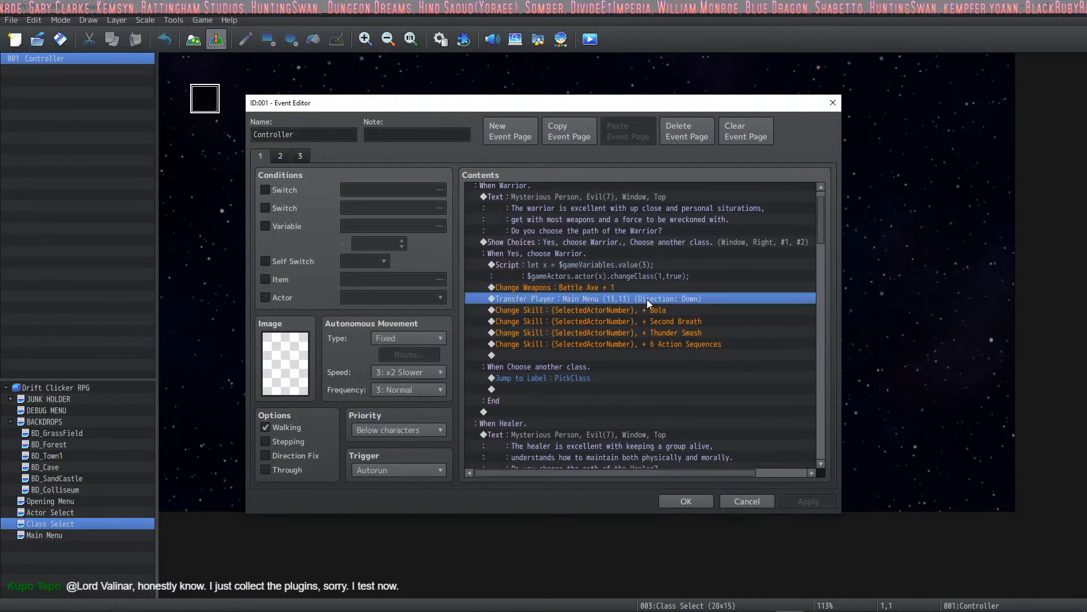
click(677, 284)
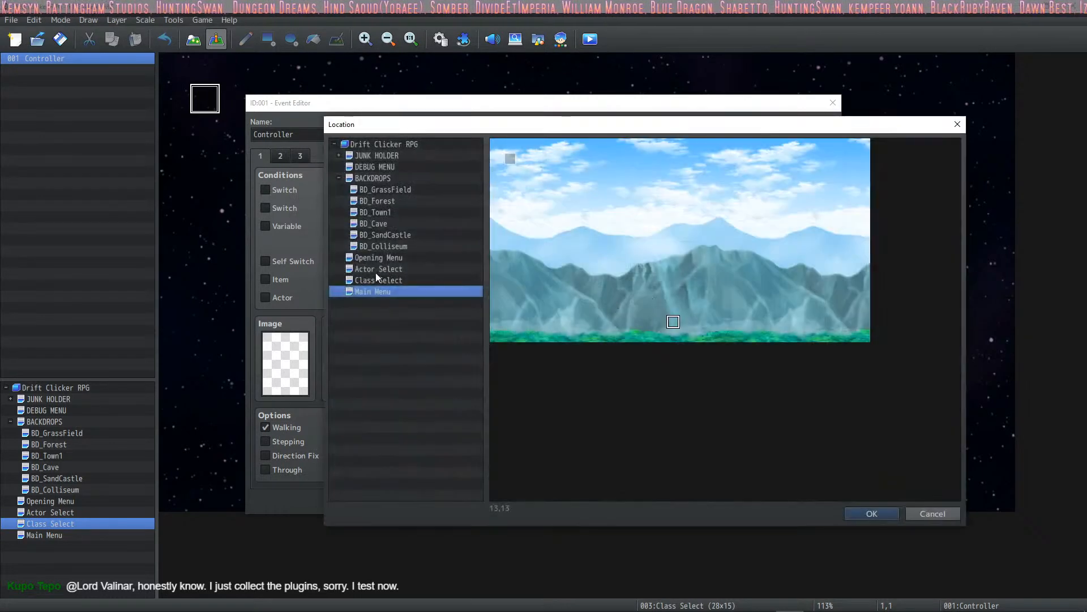
click(383, 280)
click(384, 268)
click(388, 258)
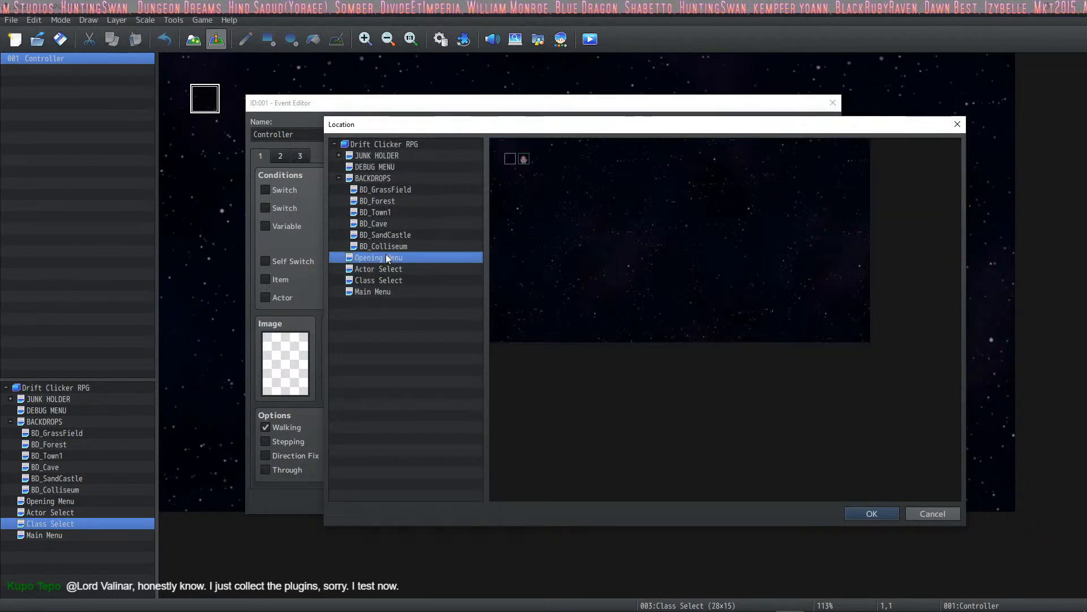
click(395, 213)
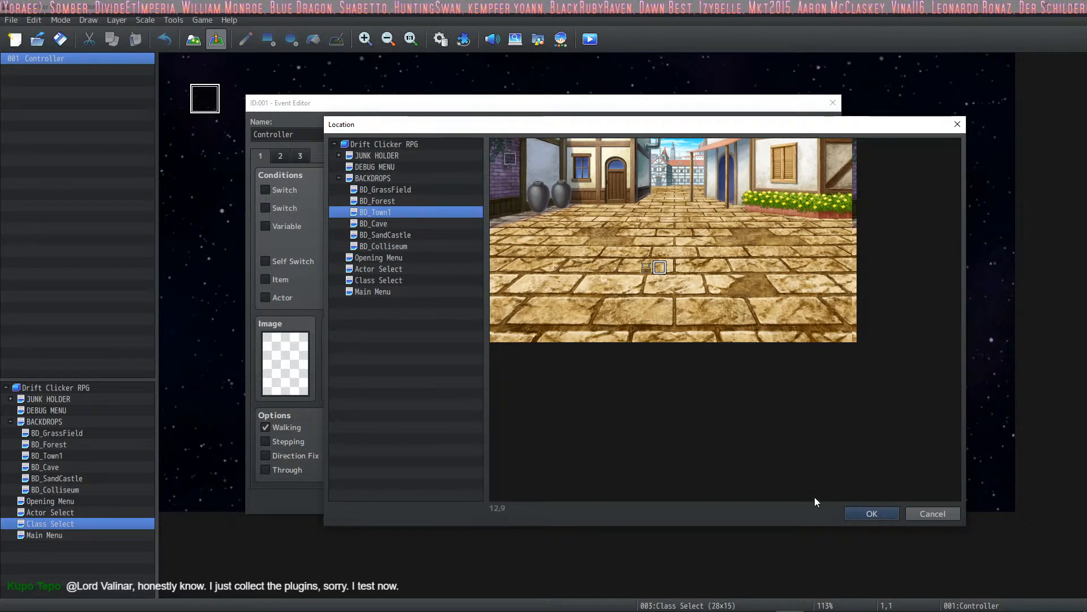
click(858, 513)
click(636, 406)
- Replace the Healer branch's Transfer Player command with a copy of the one leading to BD_Town1 (12,9)
scroll(606, 310, down, 2)
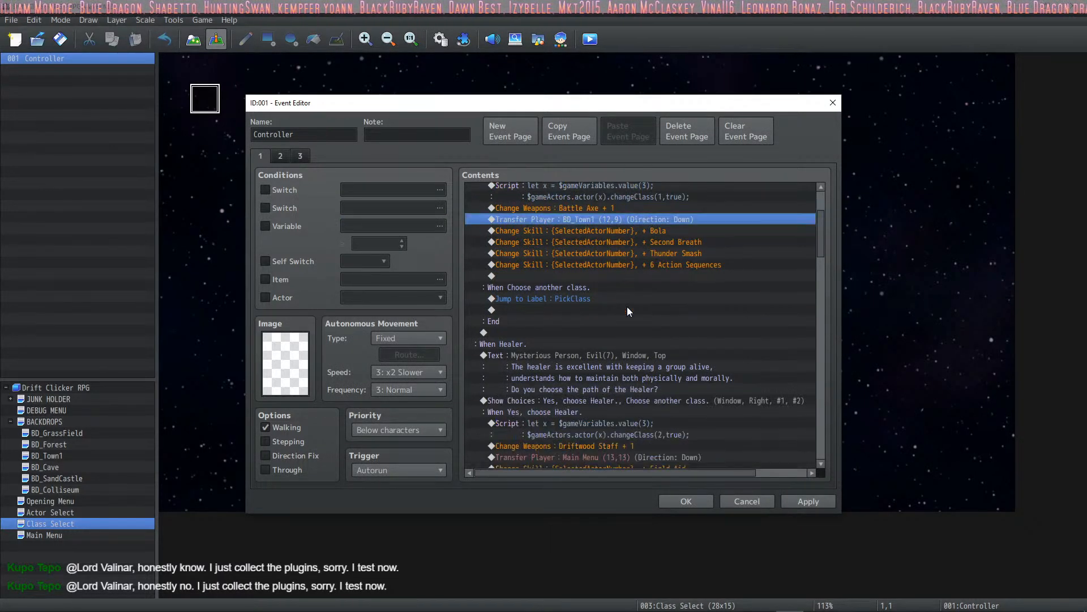
scroll(627, 309, down, 4)
click(628, 321)
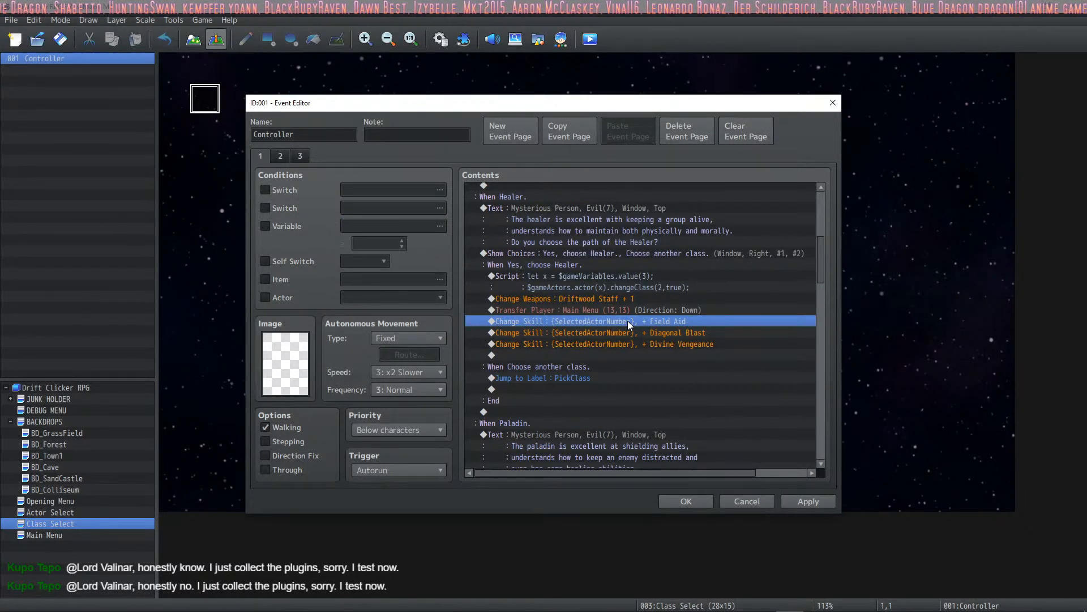
key(ctrl+v)
click(629, 310)
key(Delete)
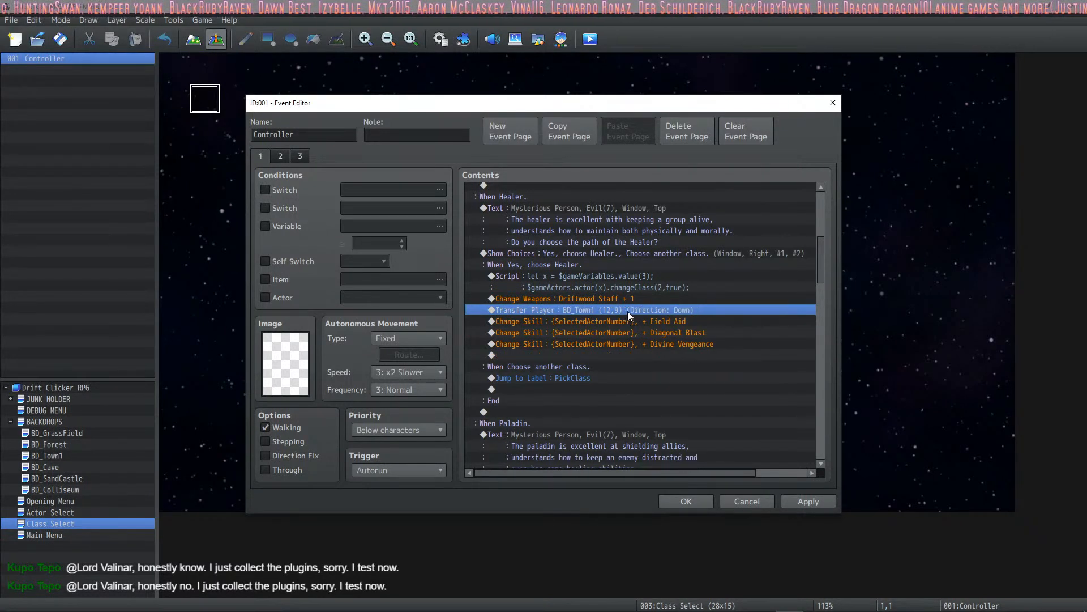
- Replace the Paladin branch's Main Menu transfer with the copied Transfer Player command to BD_Town1 (12,9)
scroll(627, 311, down, 2)
scroll(691, 457, down, 2)
click(617, 410)
key(ctrl+v)
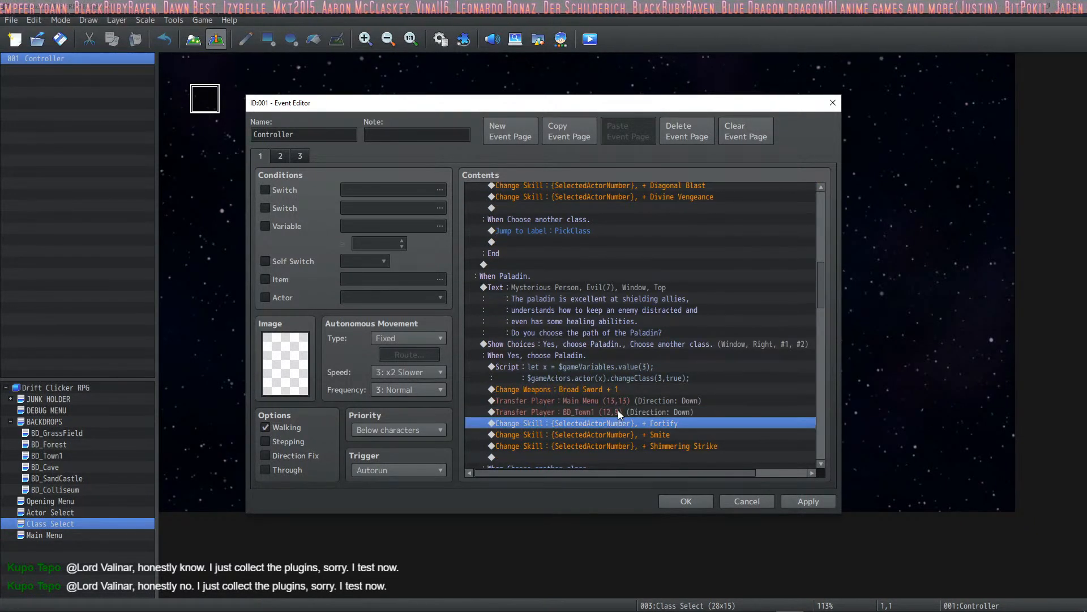
click(624, 401)
key(Delete)
- Replace the Sorcerer branch's Main Menu transfer with the copied Transfer Player command to BD_Town1 (12,9)
scroll(627, 399, down, 5)
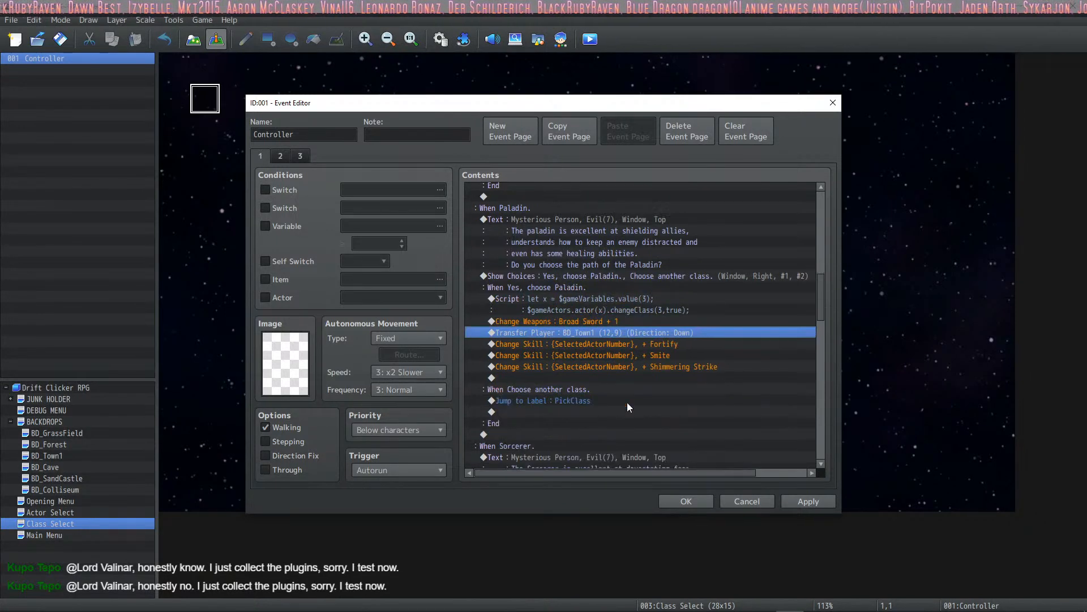
scroll(637, 406, down, 4)
click(610, 368)
key(ctrl+v)
click(619, 356)
key(Delete)
- Replace the Warlock branch's Main Menu transfer with the copied Transfer Player command to BD_Town1 (12,9)
scroll(620, 356, down, 4)
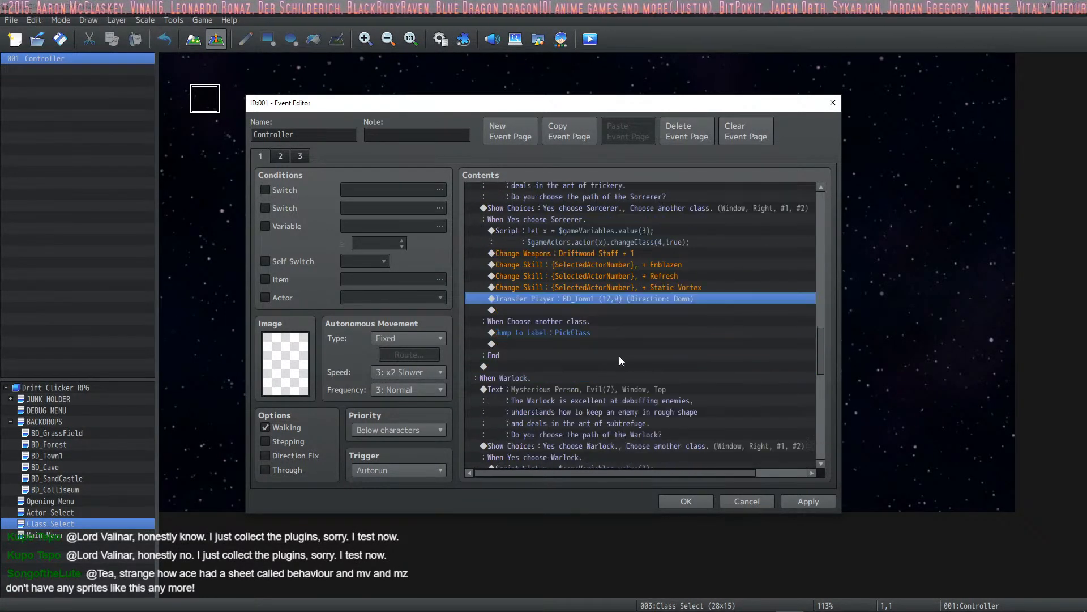
scroll(599, 384, down, 3)
click(614, 378)
key(ctrl+v)
click(610, 367)
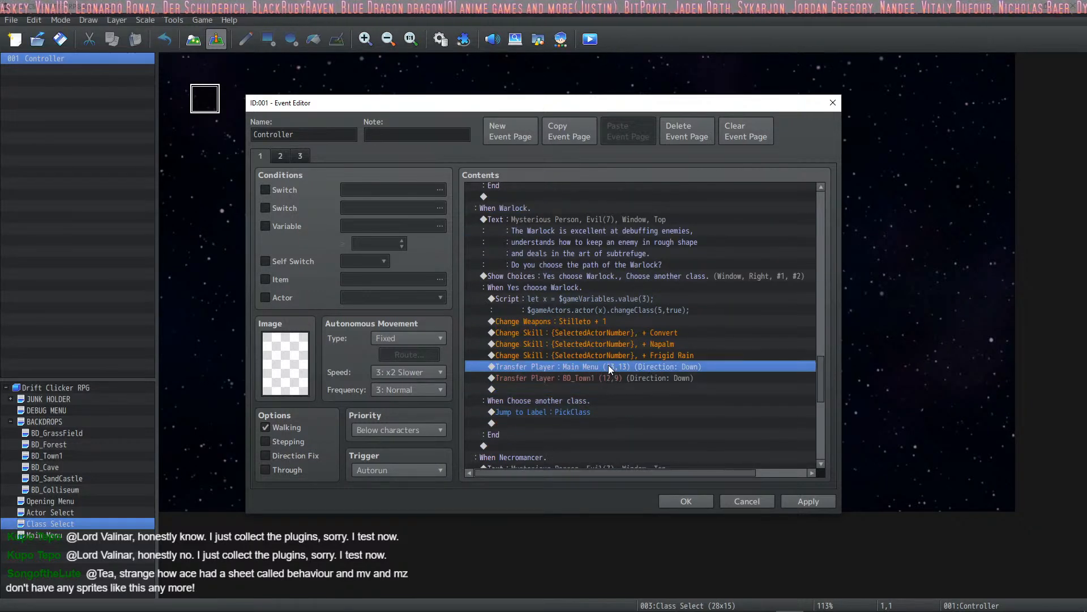
key(Delete)
- Replace the Necromancer branch's Main Menu transfer with the copied command to BD_Town1 (12,9), then apply the changes and close the event
scroll(608, 367, down, 7)
click(607, 390)
key(ctrl+v)
click(603, 378)
key(Delete)
scroll(603, 379, down, 3)
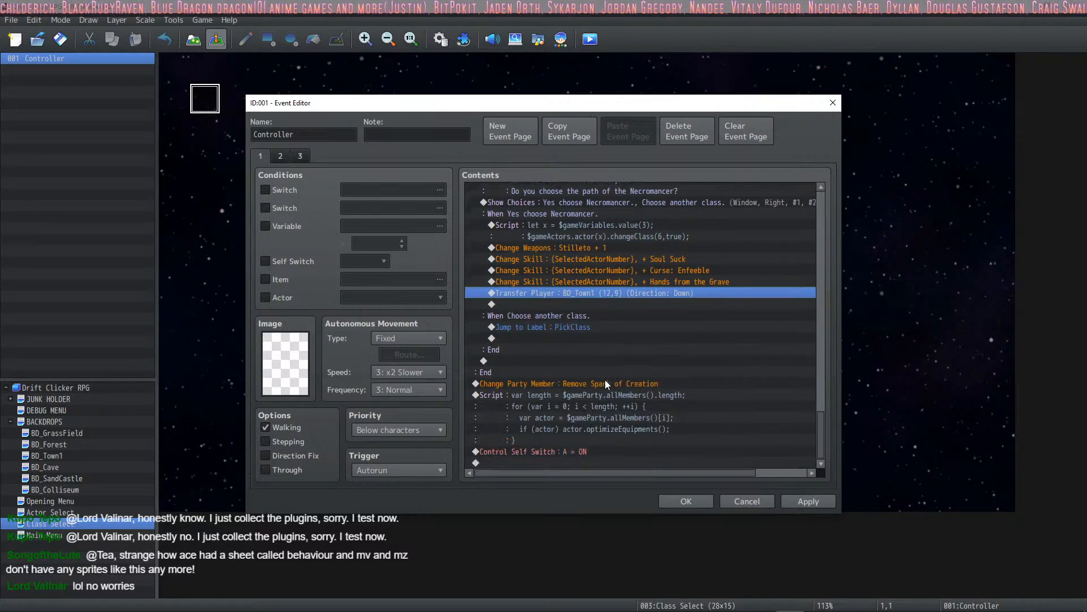
scroll(587, 416, right, 2)
click(800, 501)
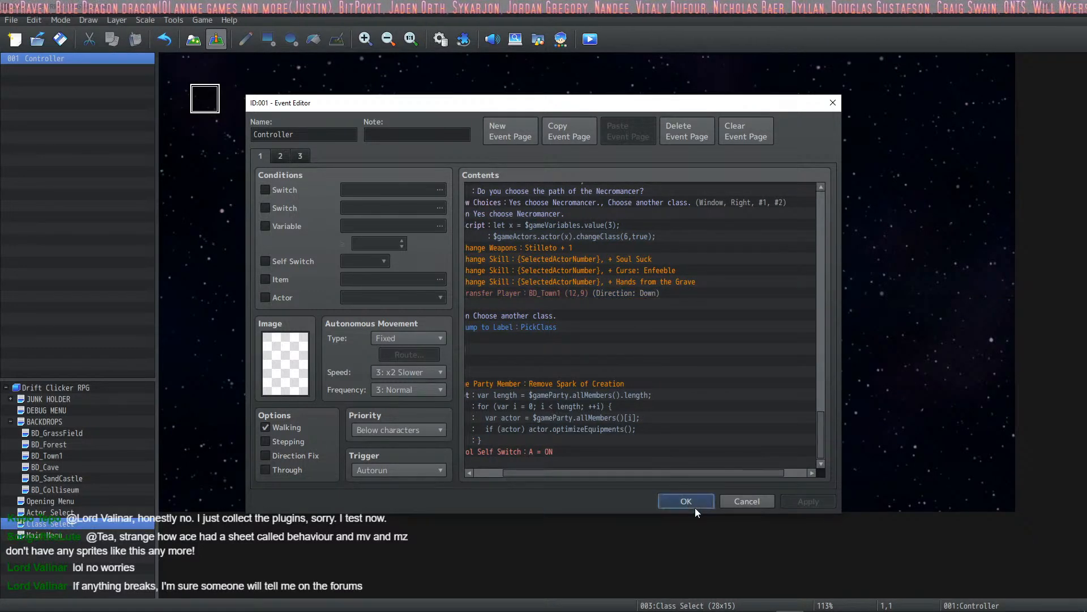
click(688, 502)
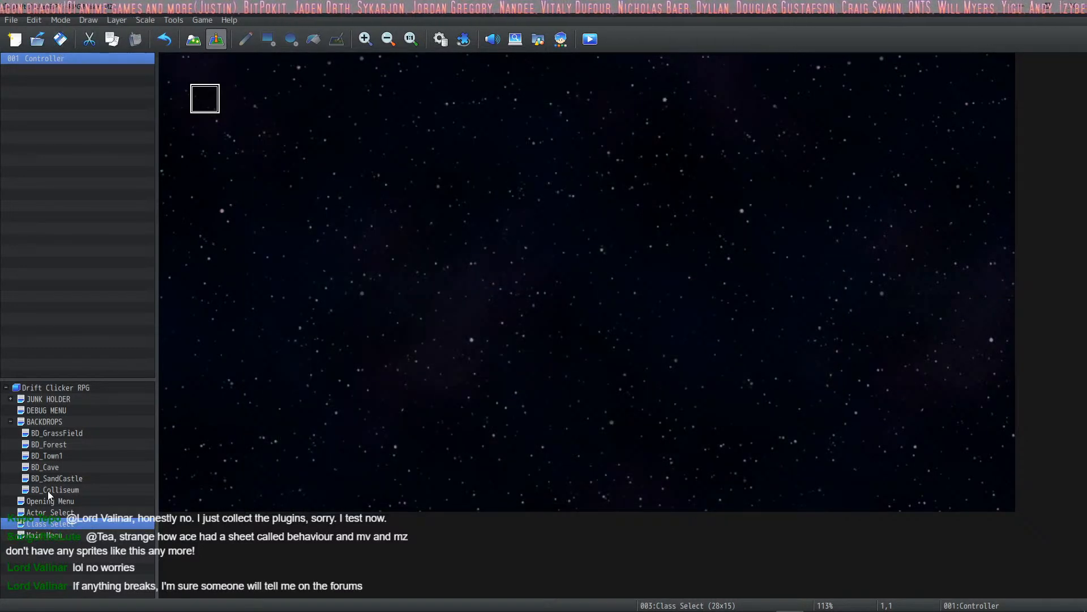
- Move the Loot Bag x10 event from the BD_Town1 map to tile (7,1) of the DEBUG MENU map
click(52, 402)
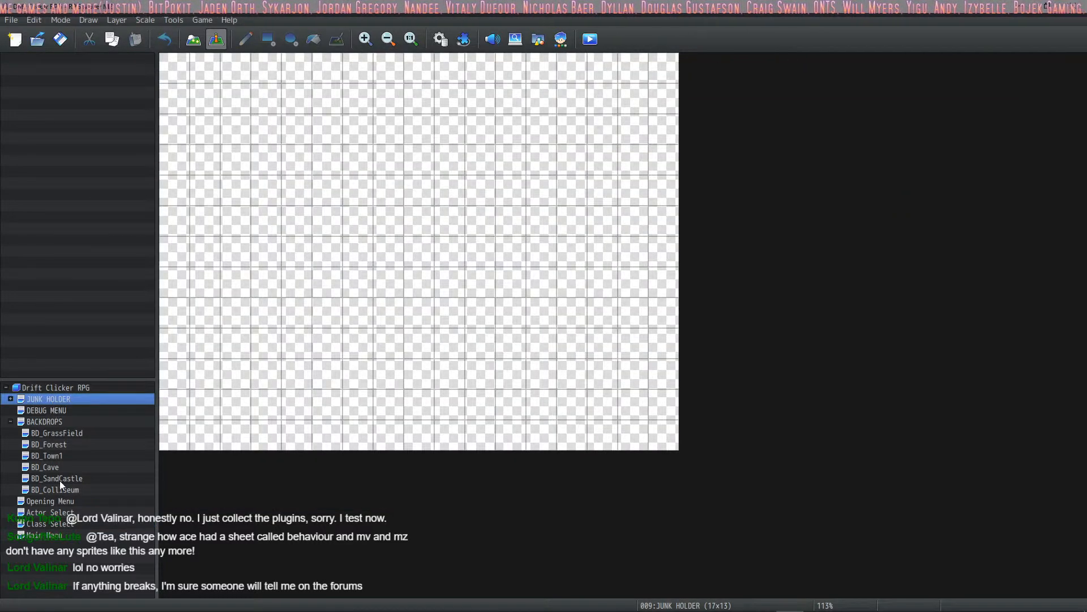
click(54, 455)
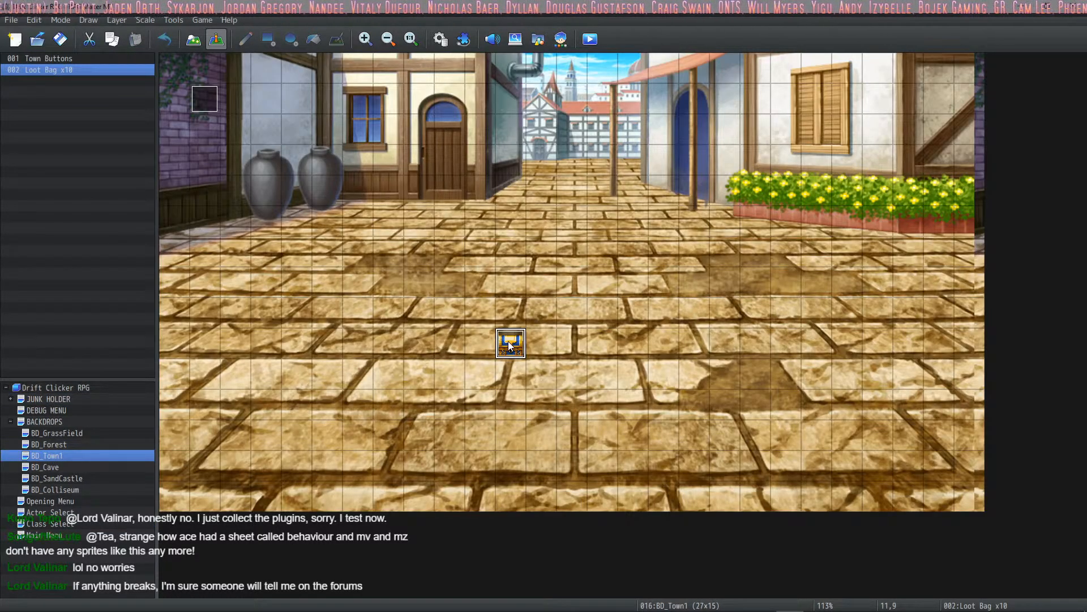
click(46, 410)
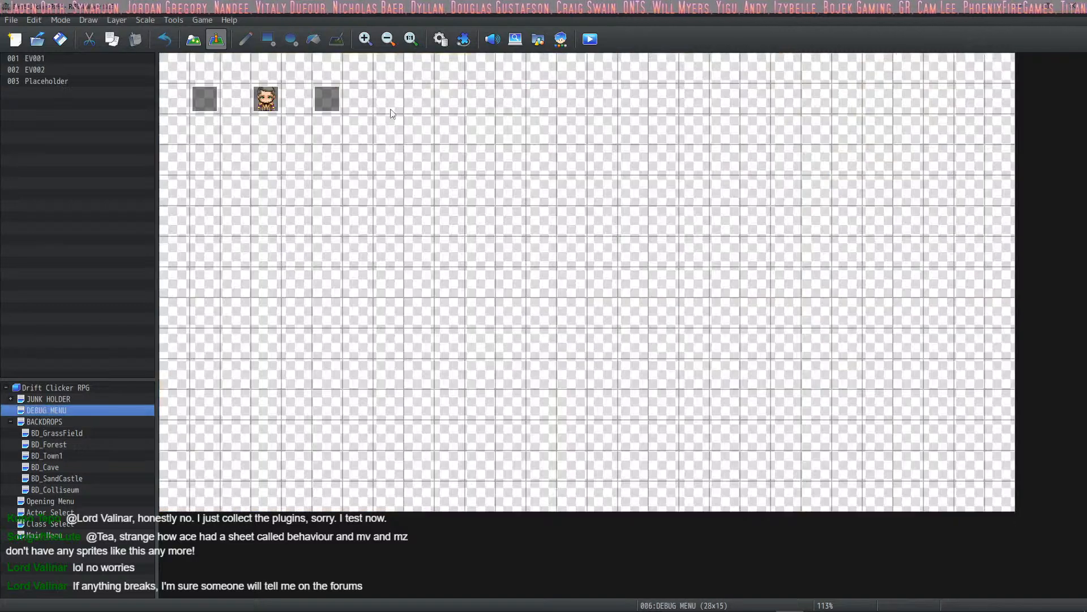
click(56, 401)
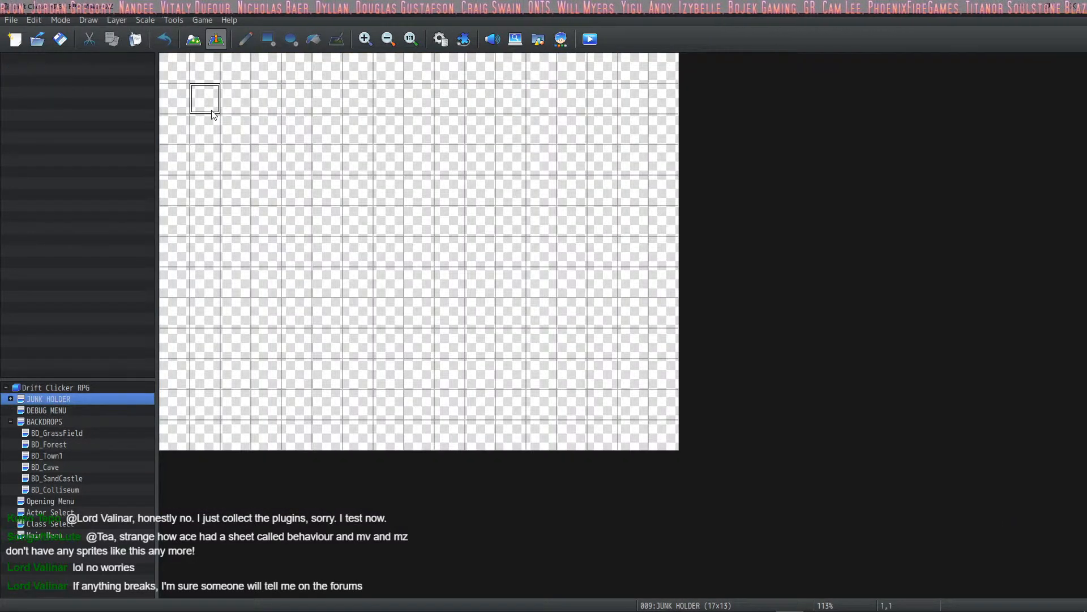
click(57, 417)
click(59, 412)
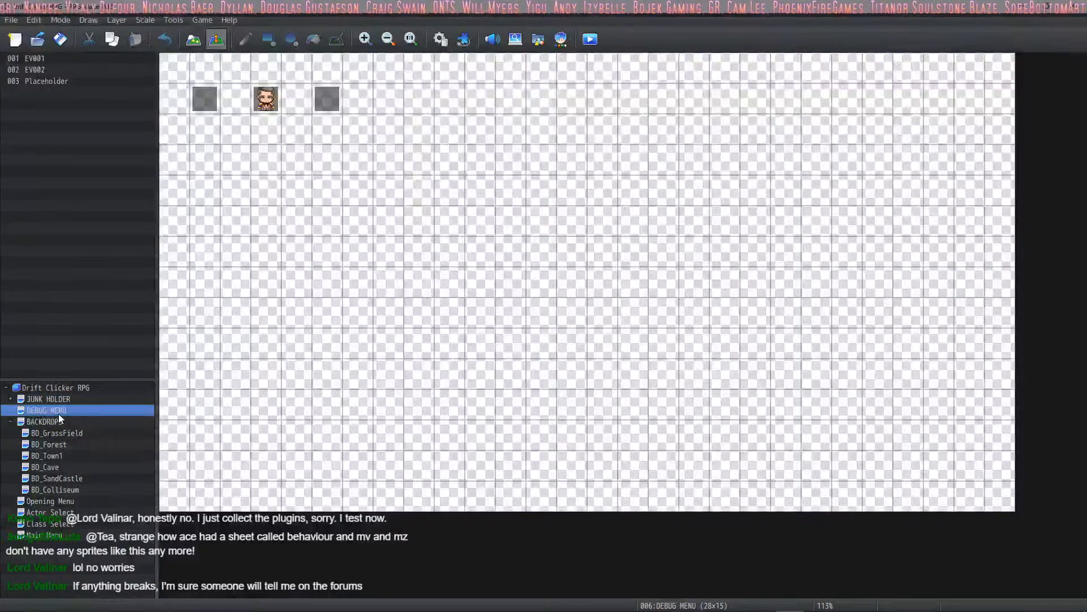
click(12, 399)
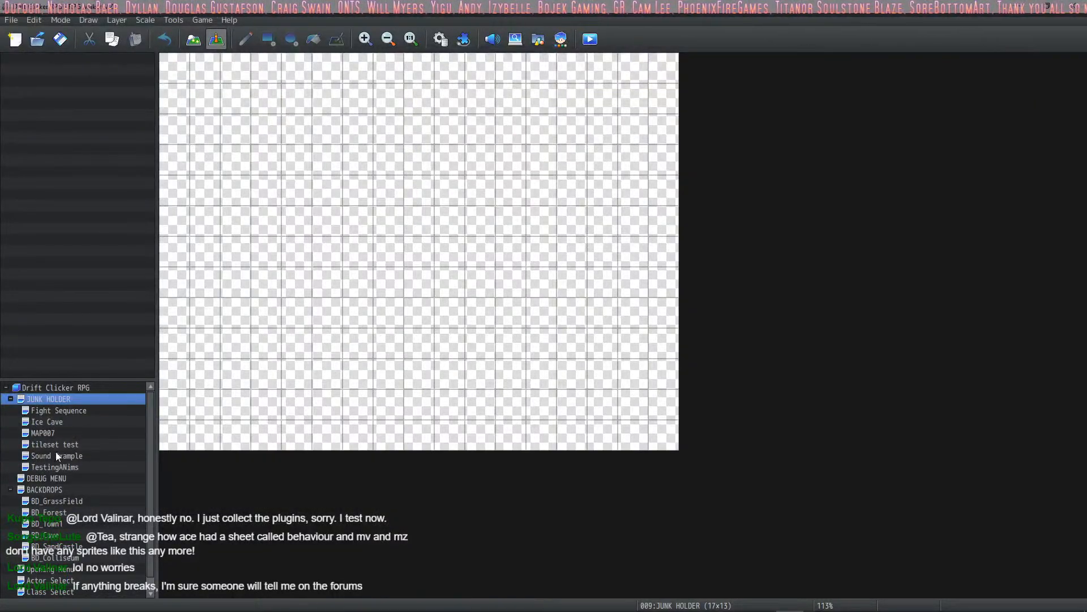
click(40, 480)
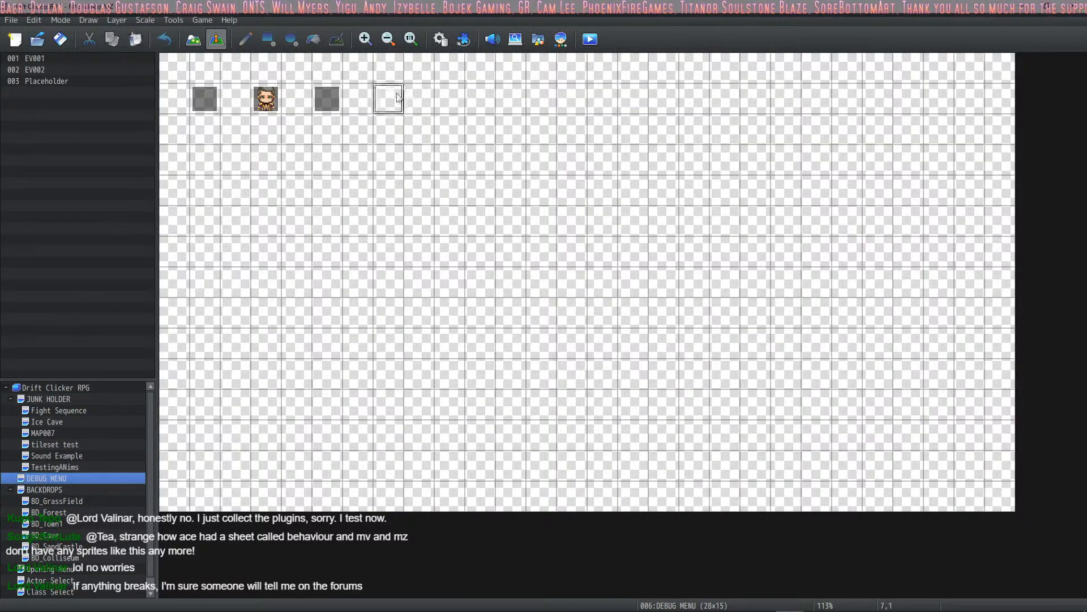
key(ctrl+v)
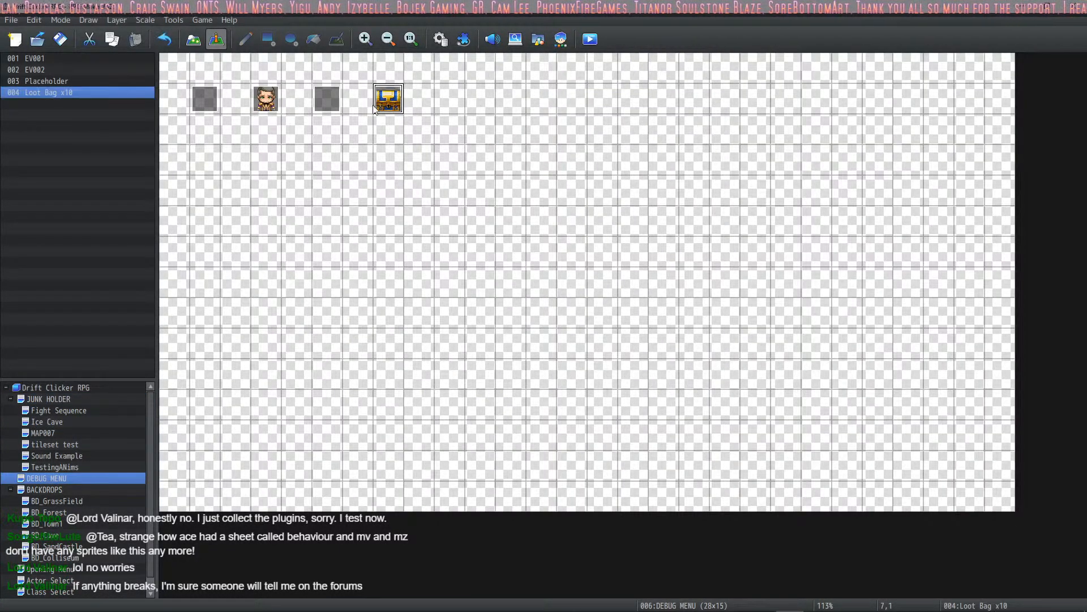
click(10, 399)
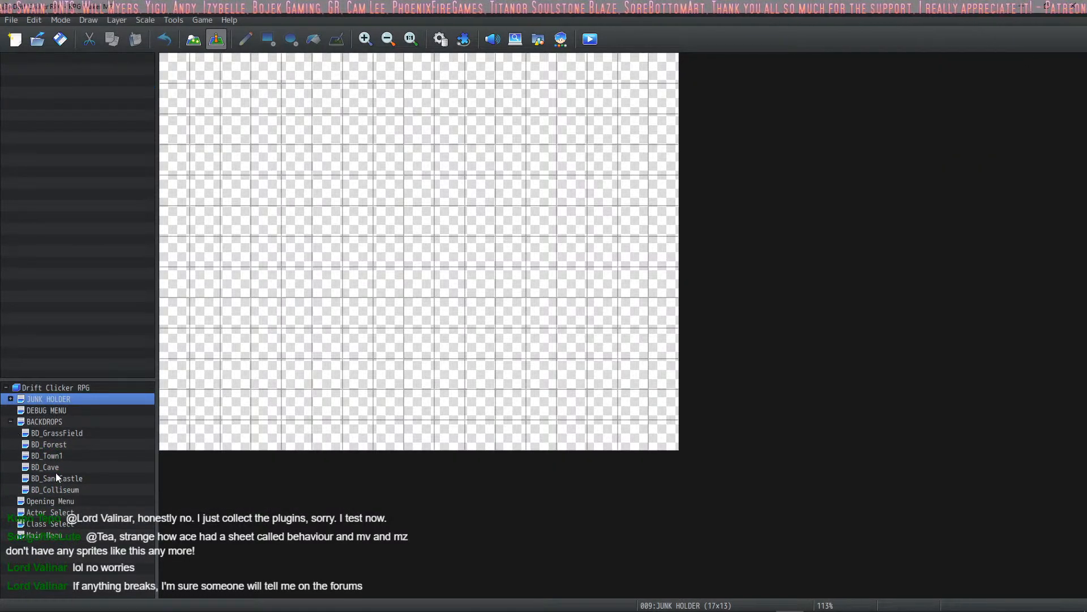
- Return to the BD_Town1 map, save the project, and start a playtest in a maximized window
click(51, 455)
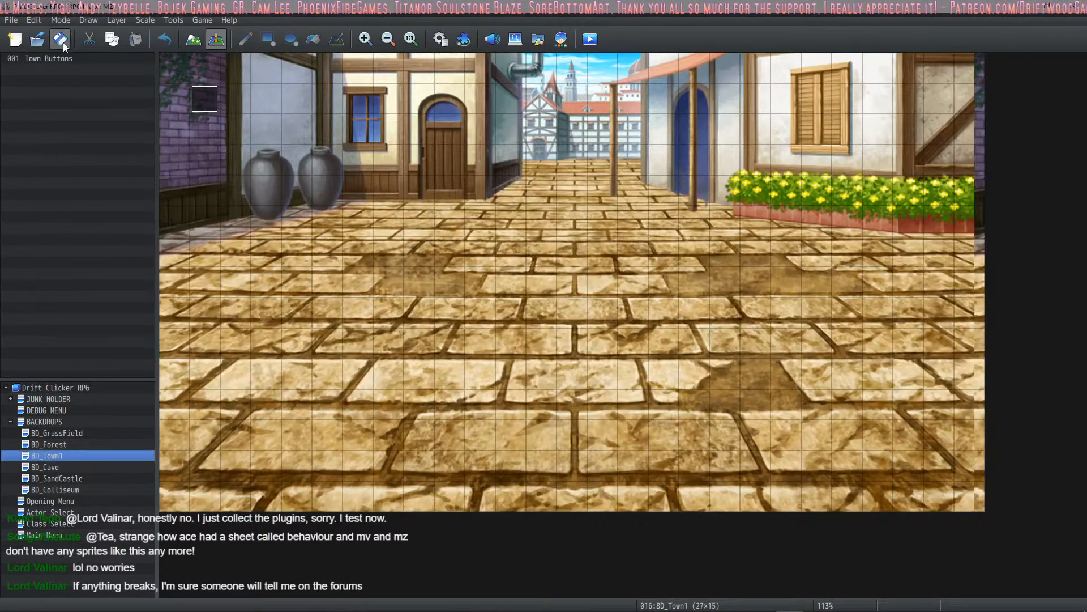
click(591, 40)
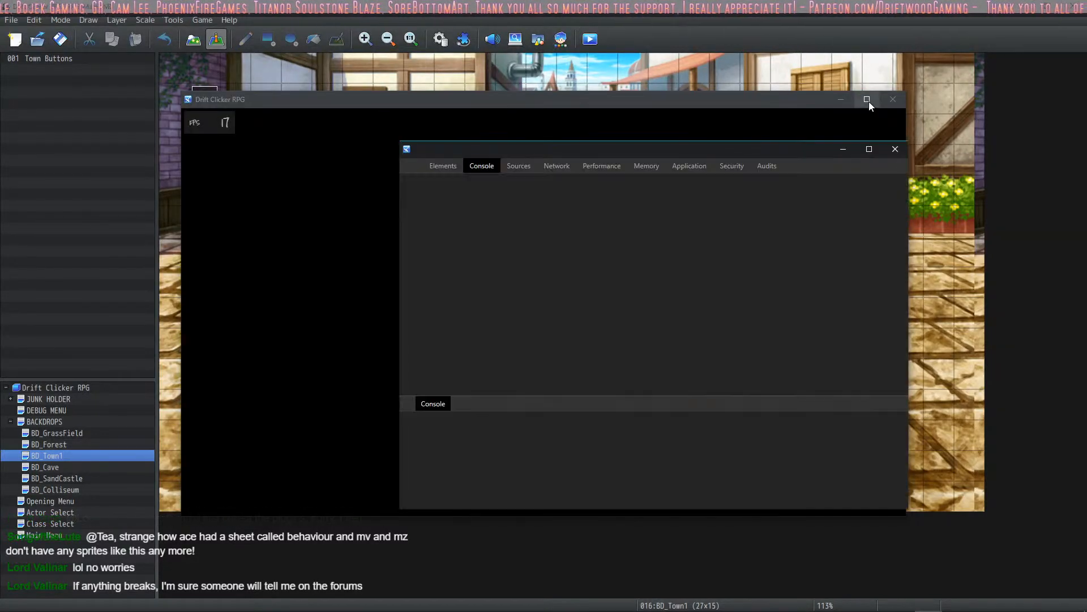
click(869, 101)
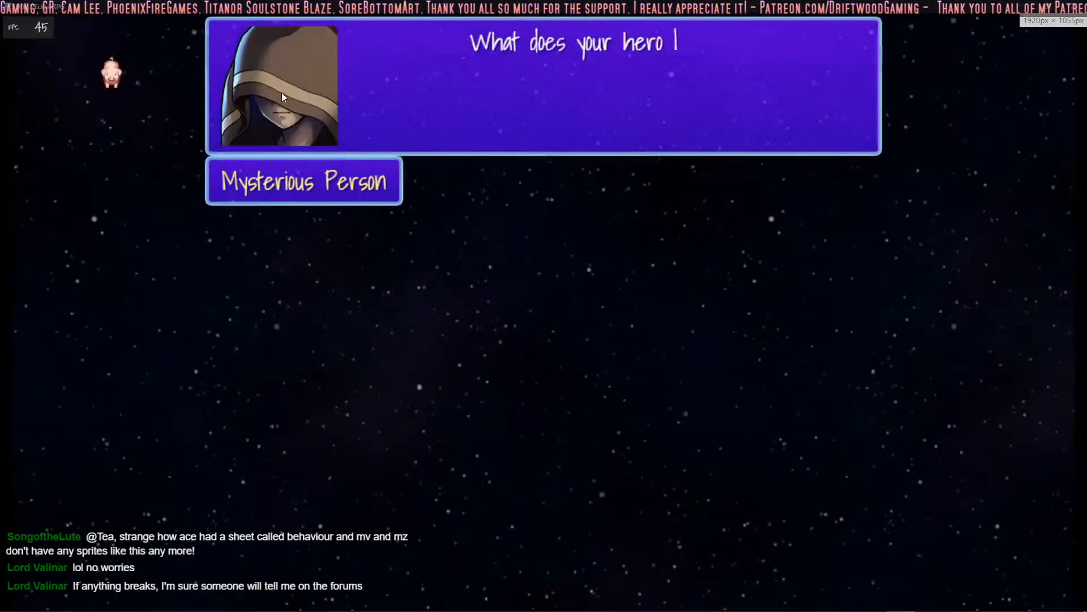
- Advance through the Mysterious Person's opening prompts and the hero selection to reach the class choice
key(Return)
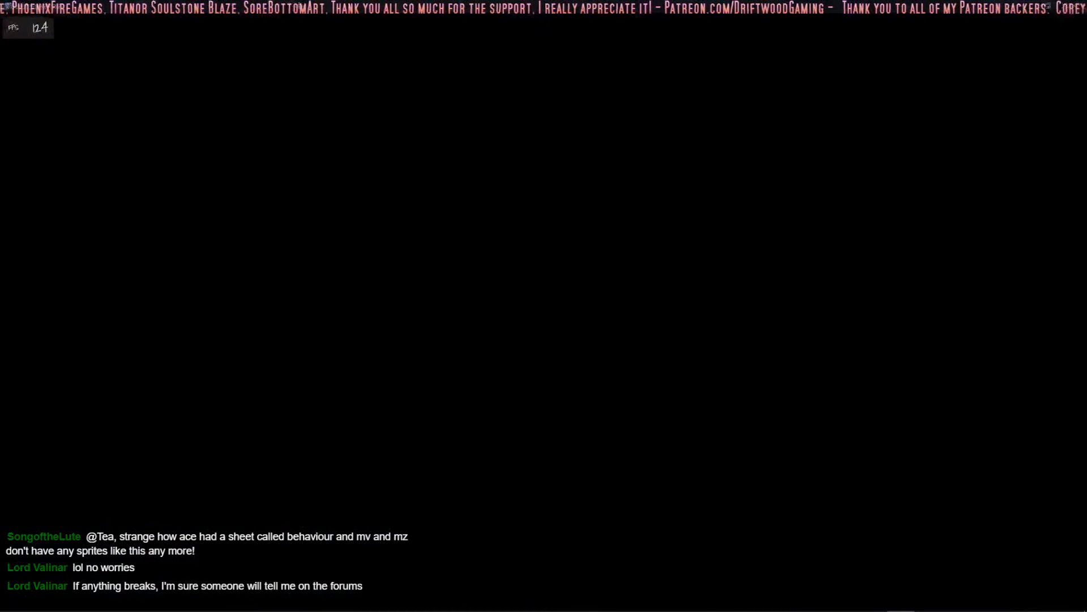
key(Return)
key(Return)
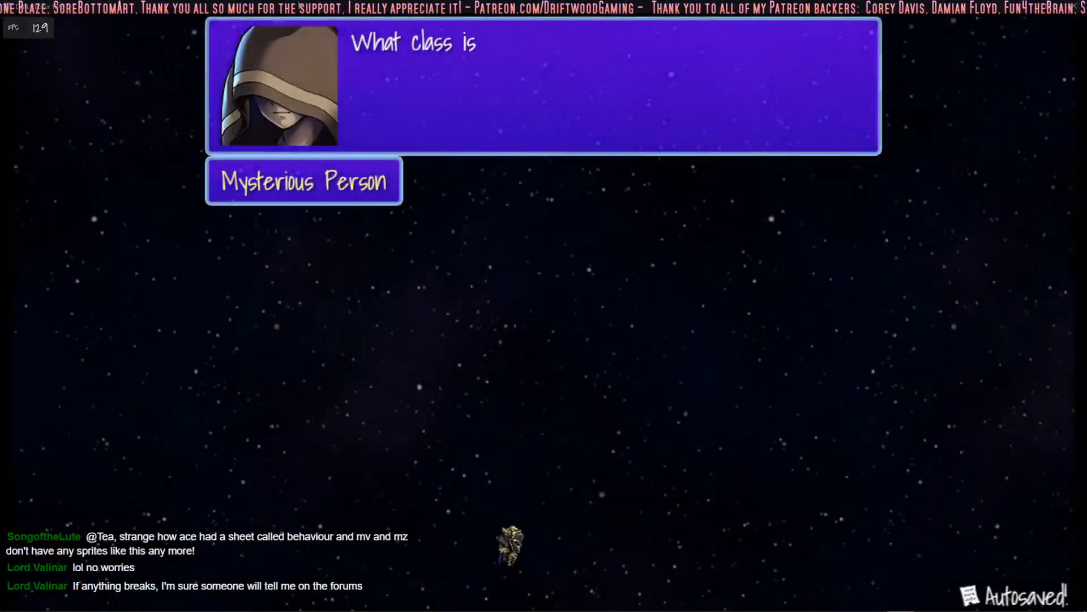
key(Return)
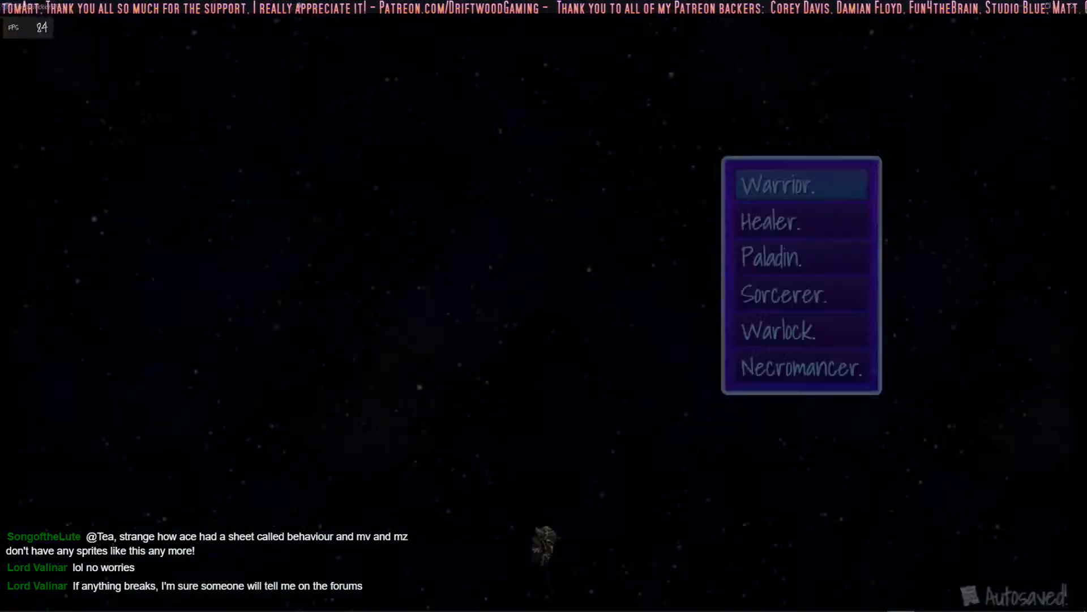
- Choose Warrior as the hero's class and confirm the choice to enter the town
key(Up)
key(Up)
key(Up)
key(Up)
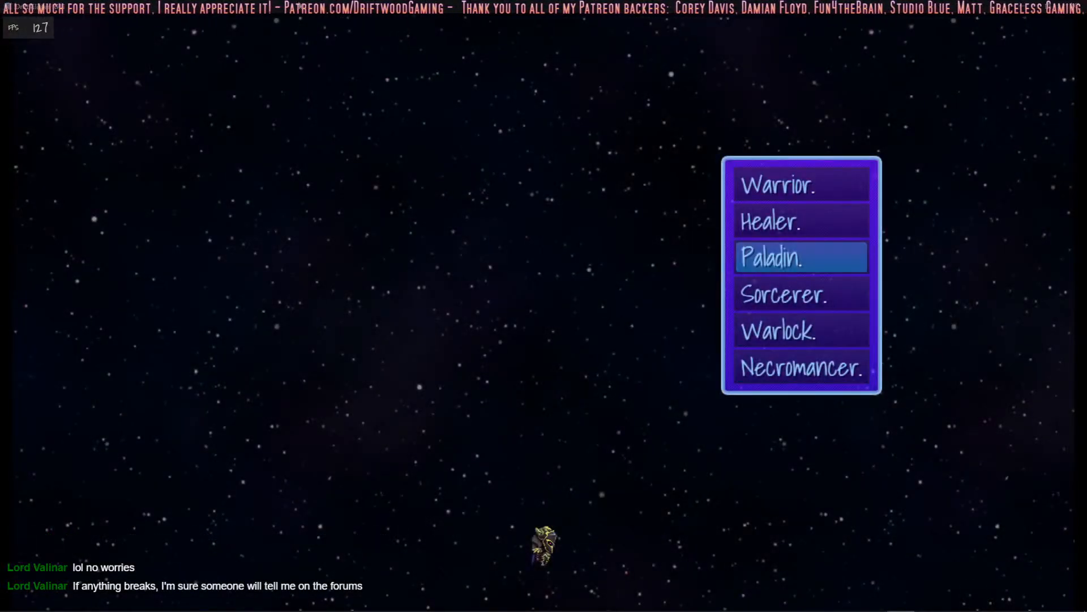
key(Up)
key(Up)
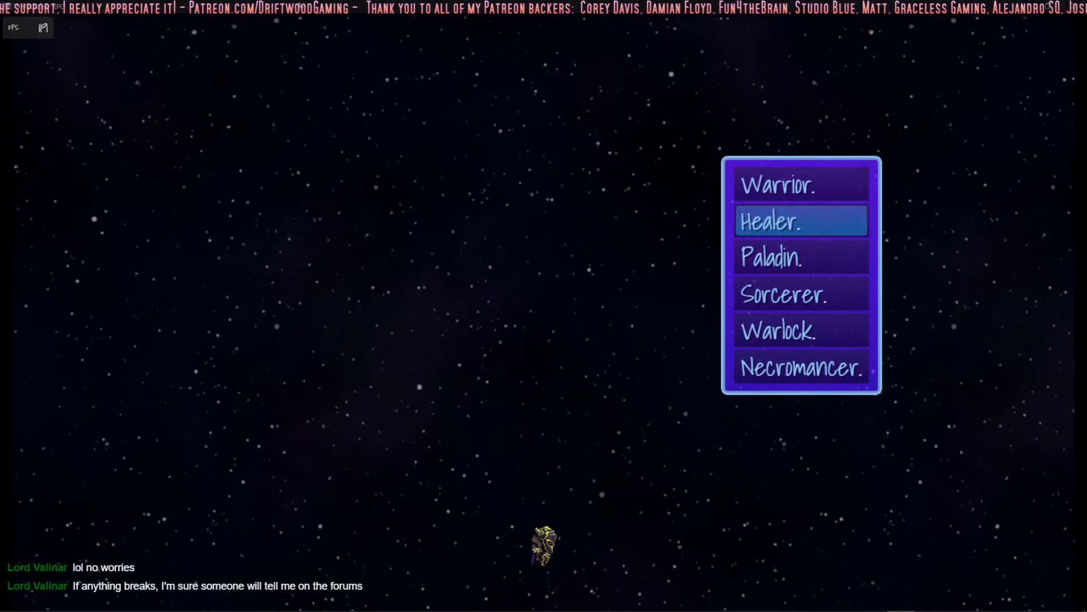
key(Return)
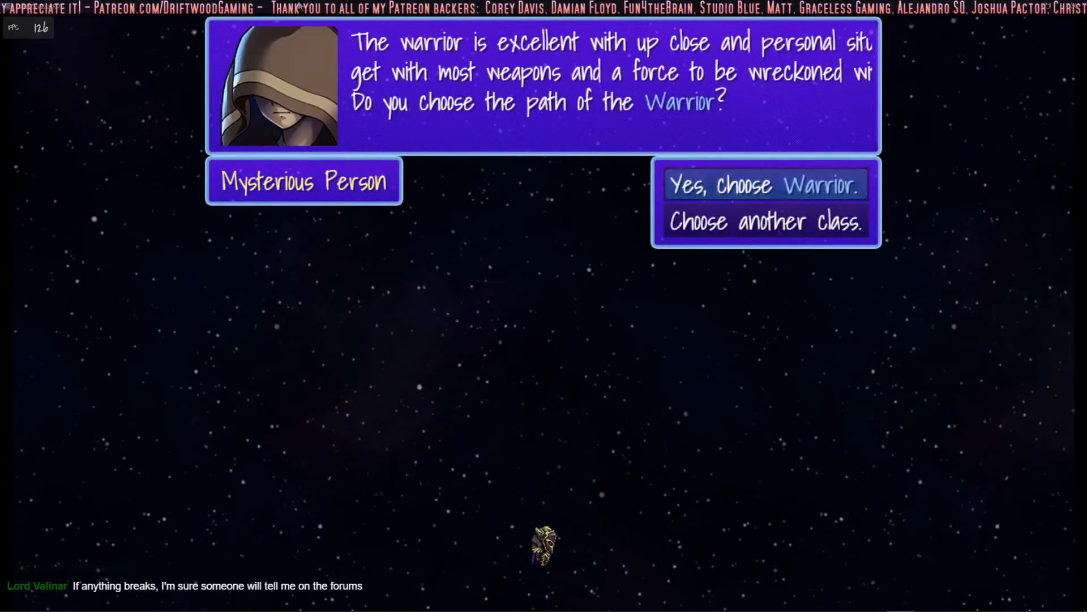
key(Return)
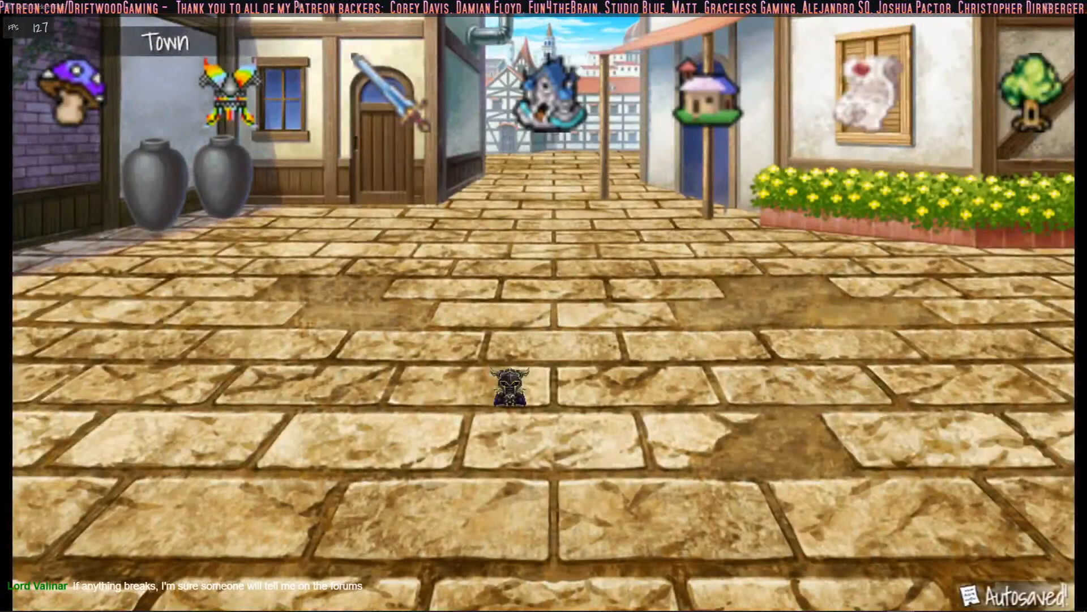
- Travel from the town to the Forest, start a battle, and test moving through the battle commands
click(1036, 119)
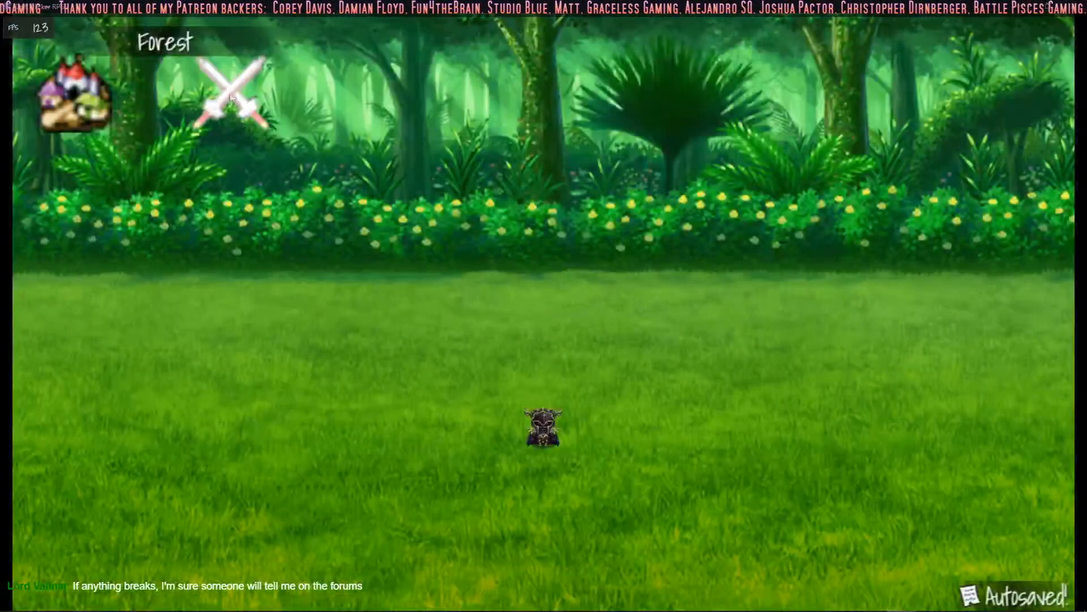
click(235, 97)
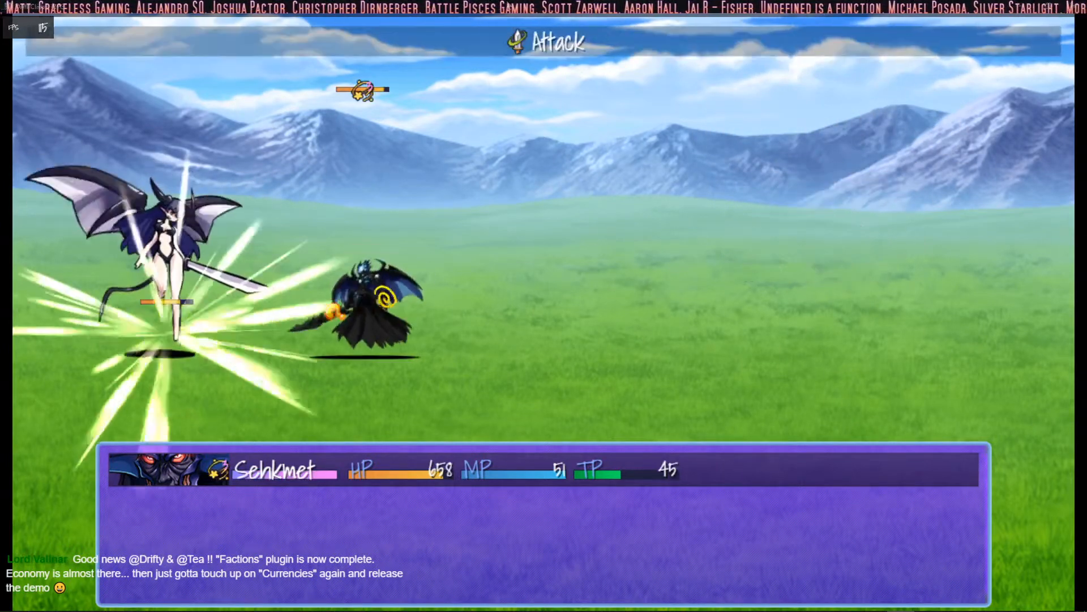
key(Down)
key(Up)
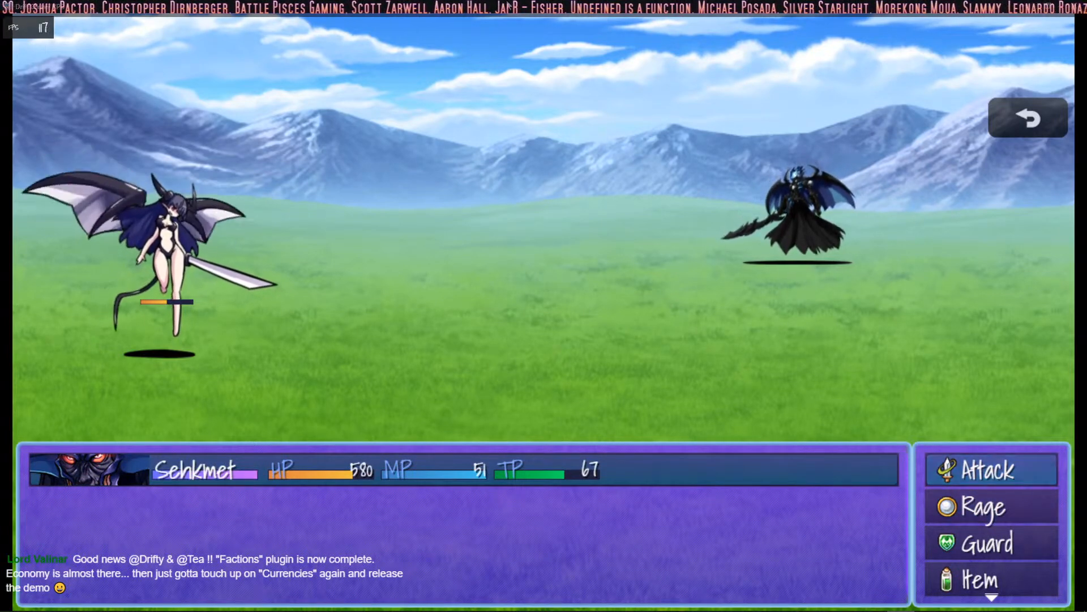
key(Down)
key(Up)
key(Down)
key(Up)
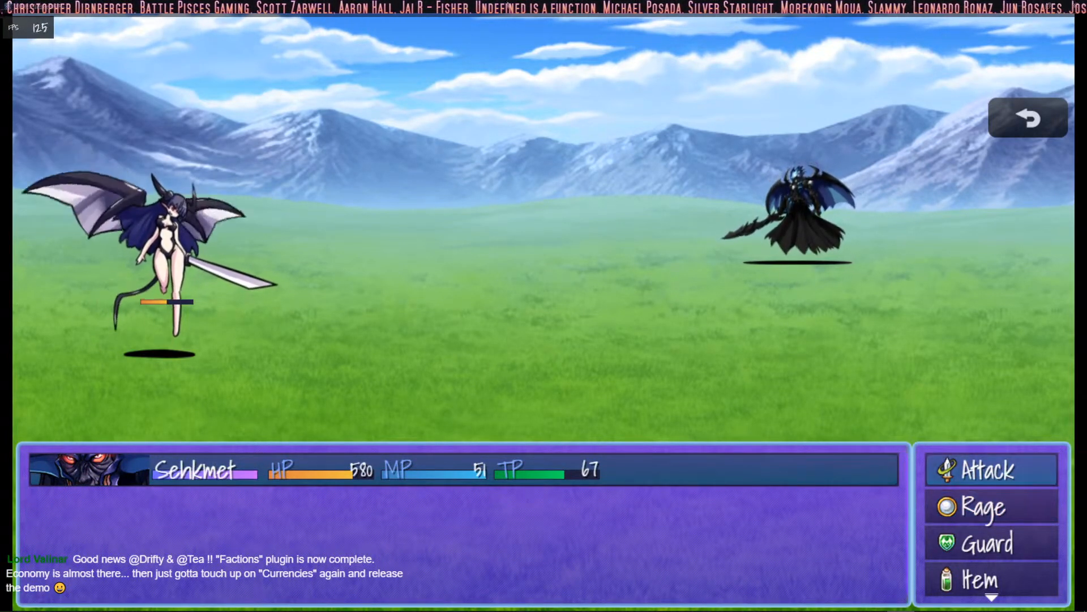
- Attack the remaining enemy to win the battle and dismiss the victory screen
key(Return)
key(Return)
key(Return)
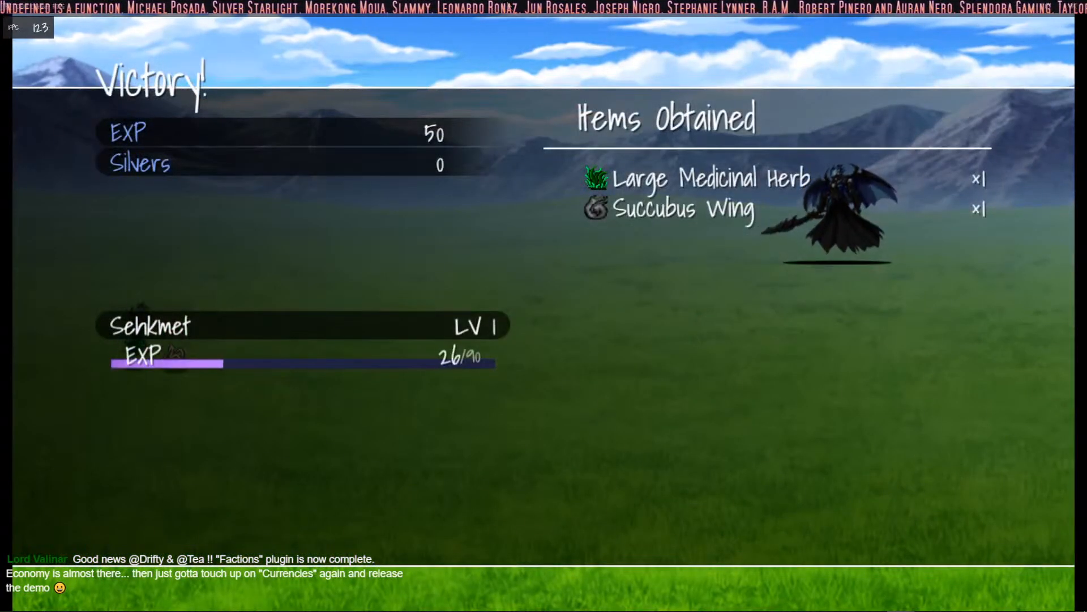
key(Return)
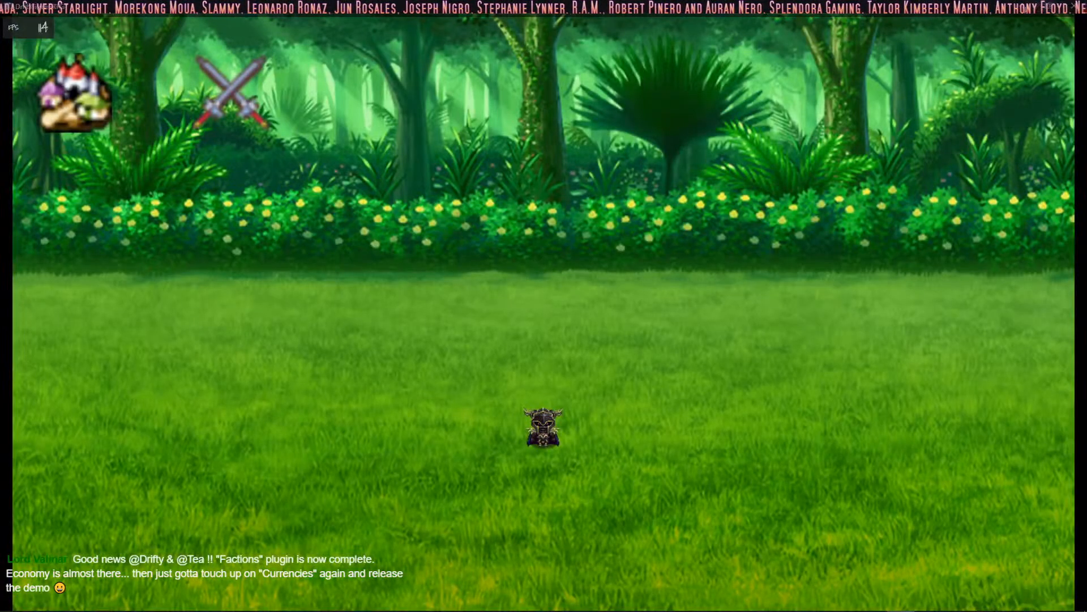
- Run another Forest battle in auto mode, then trigger the next encounter and collect the Silvers it gives
click(214, 84)
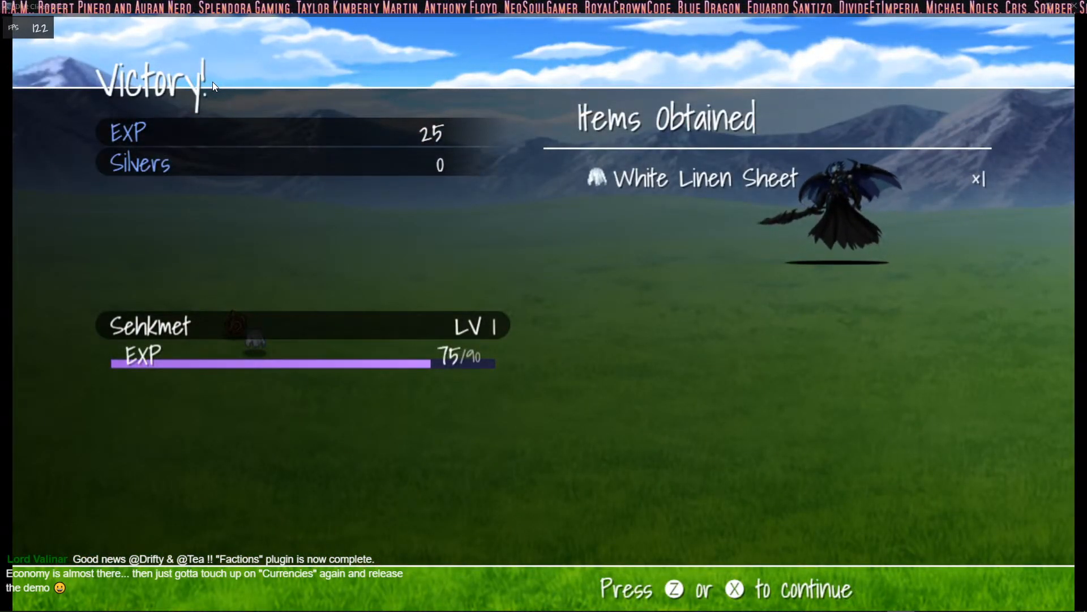
key(z)
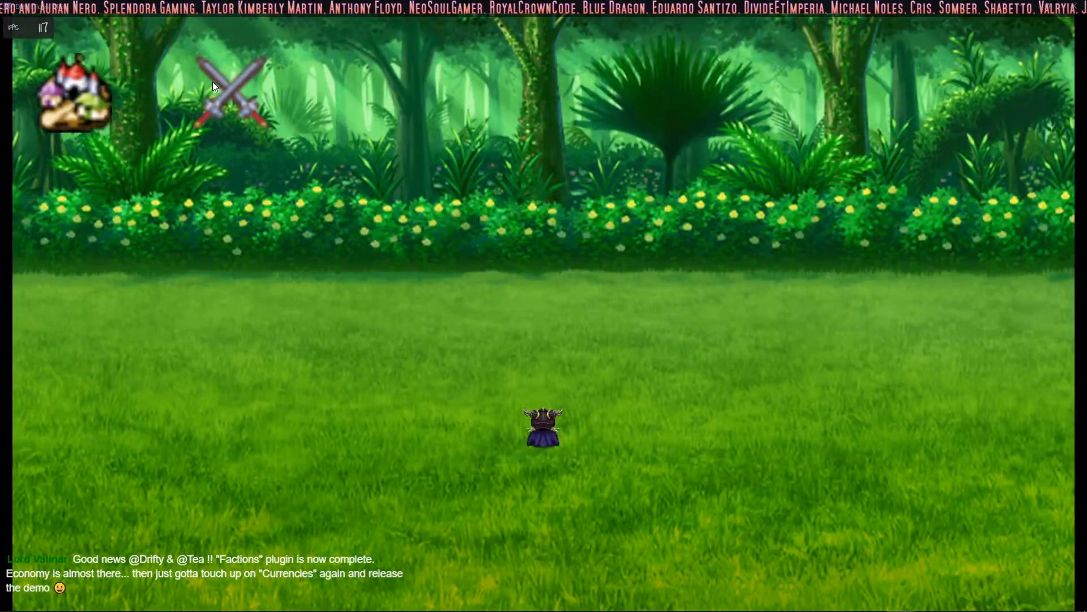
click(237, 104)
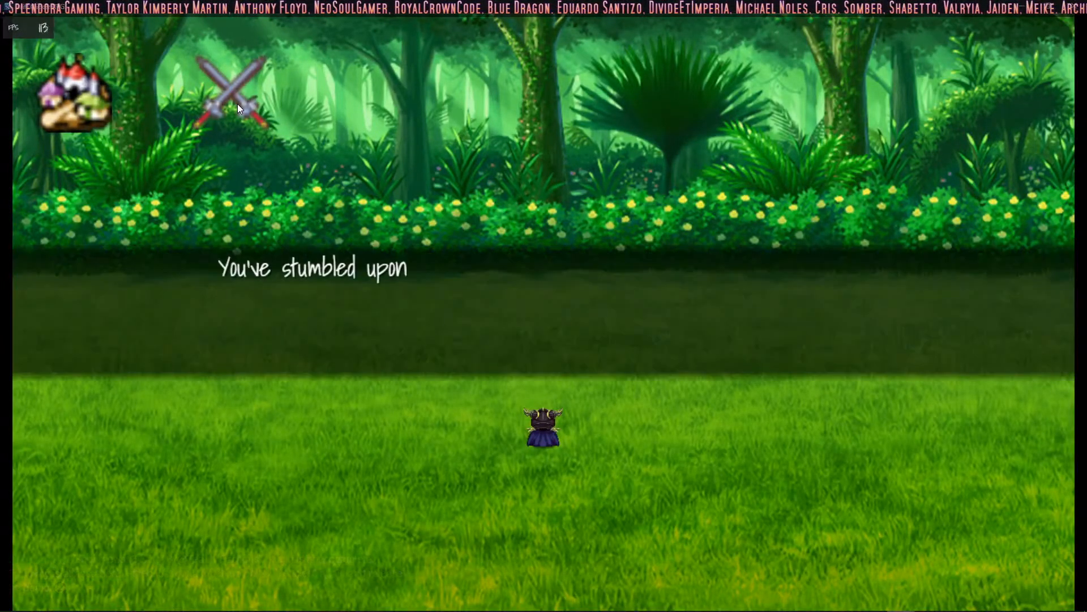
key(z)
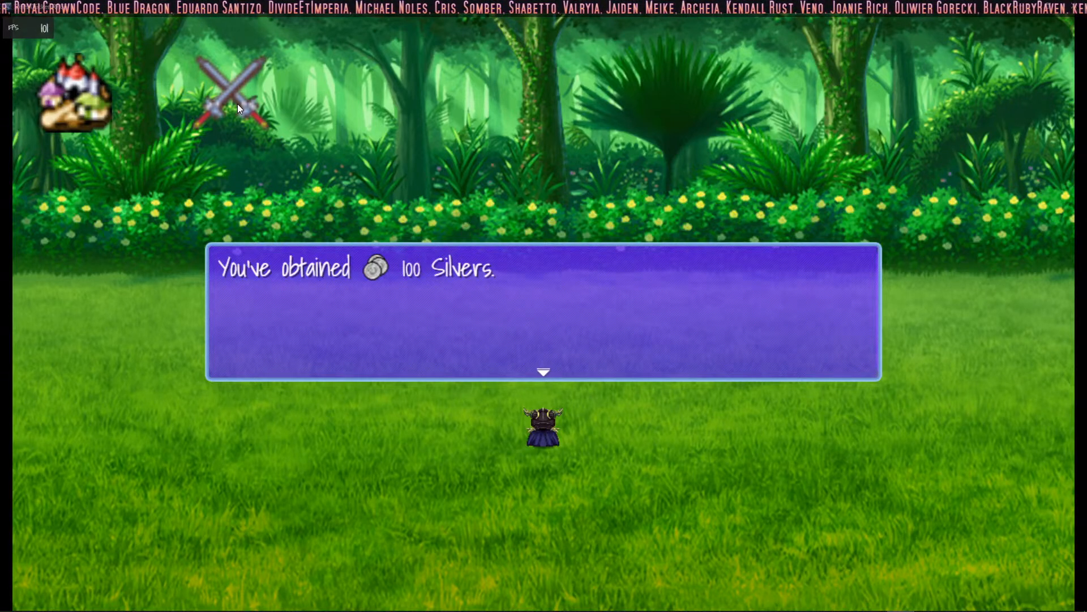
key(Return)
- Start another Forest battle, stop Auto Battle, and defeat the ForestBee with the Rage skill 6 Action Sequences
click(248, 102)
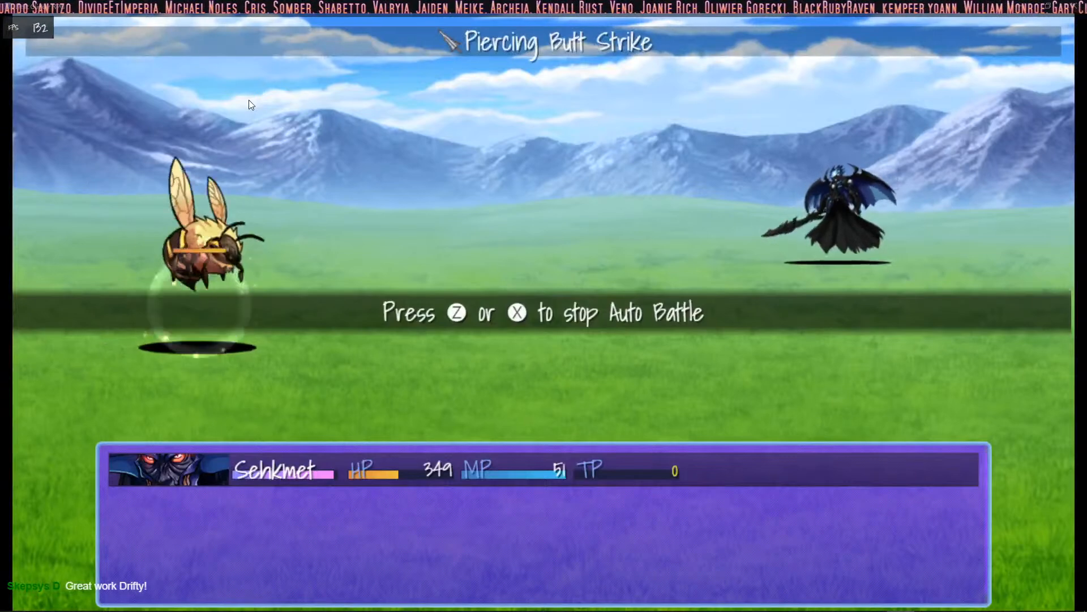
key(z)
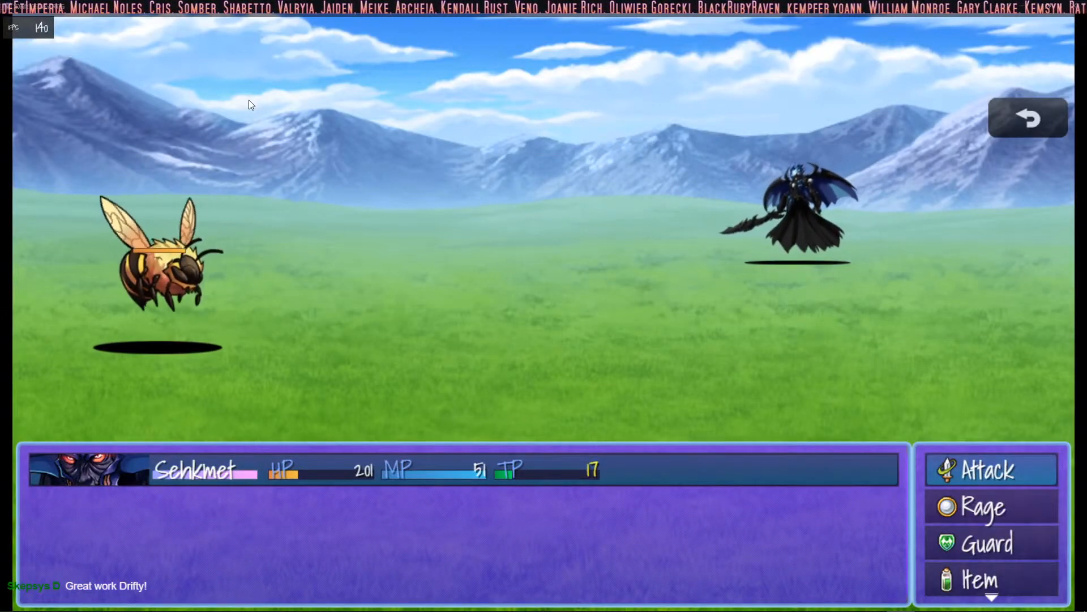
key(Down)
key(z)
key(Right)
key(Right)
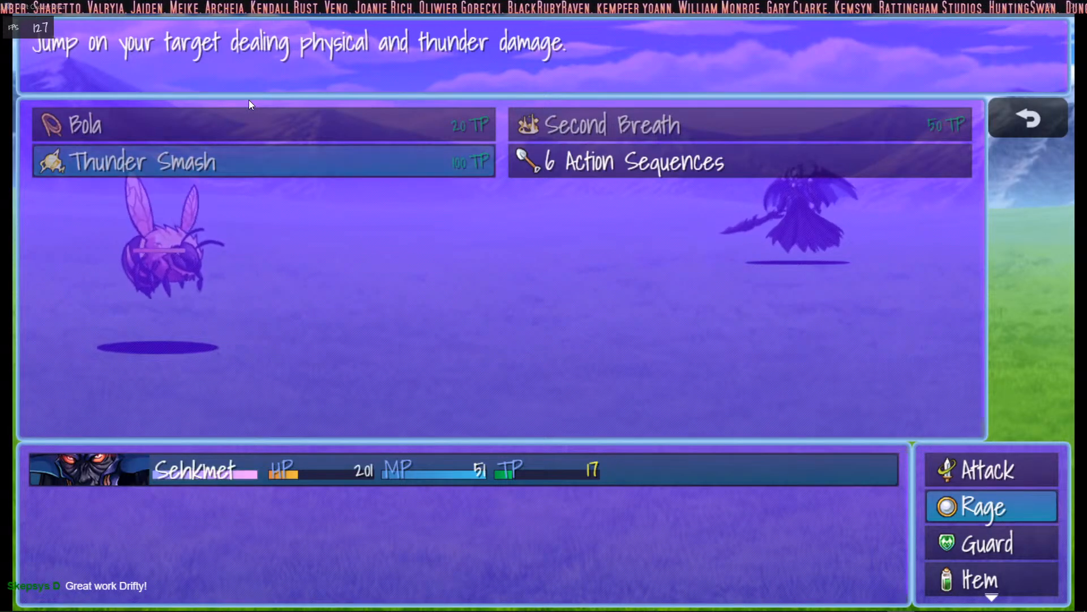
key(Right)
key(Up)
key(Left)
key(Down)
key(Right)
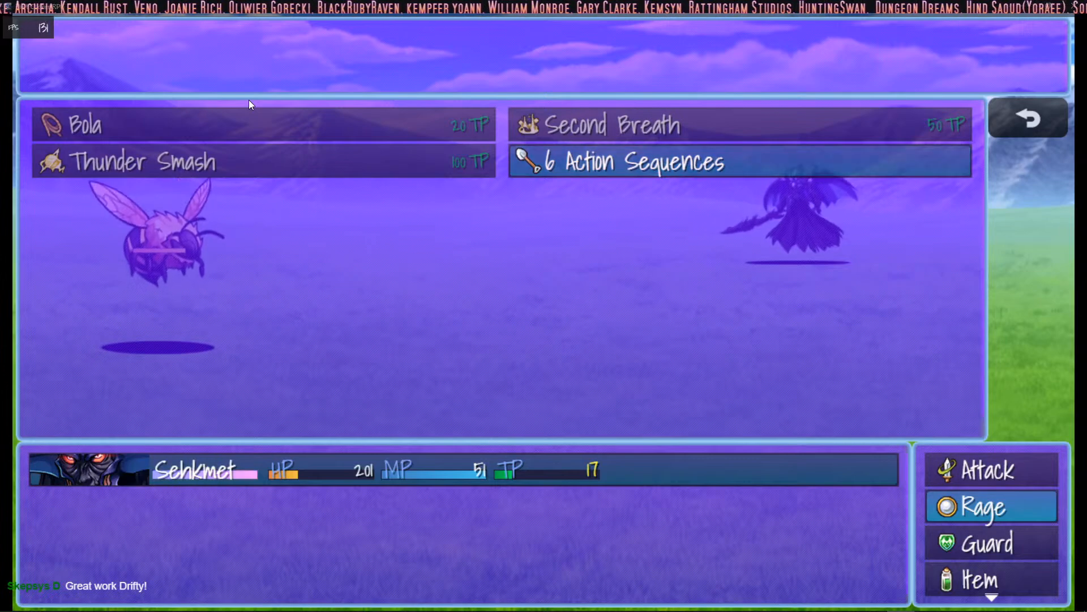
key(Return)
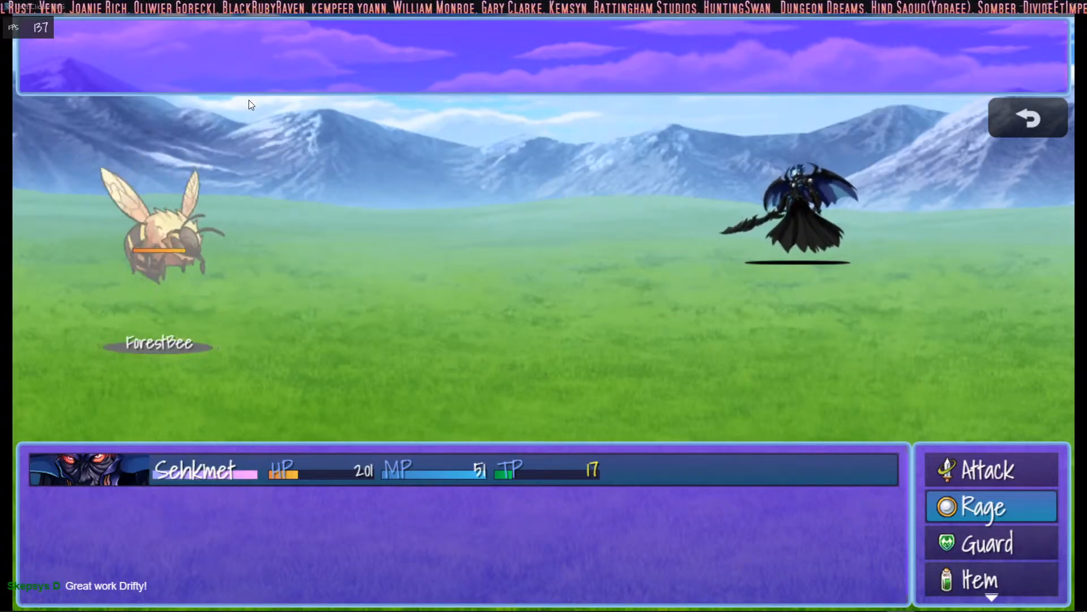
key(Return)
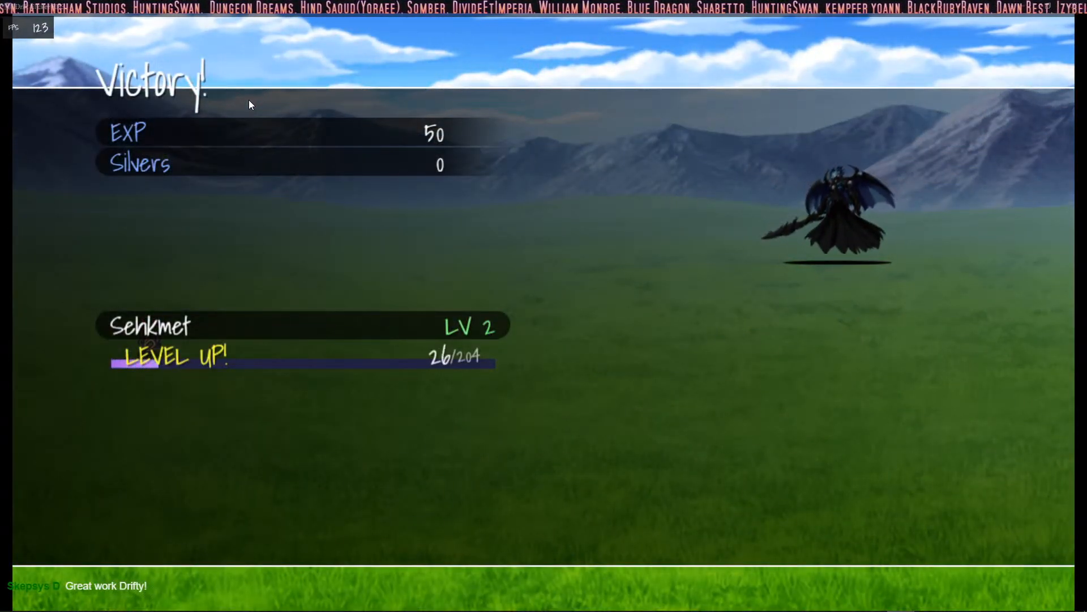
key(z)
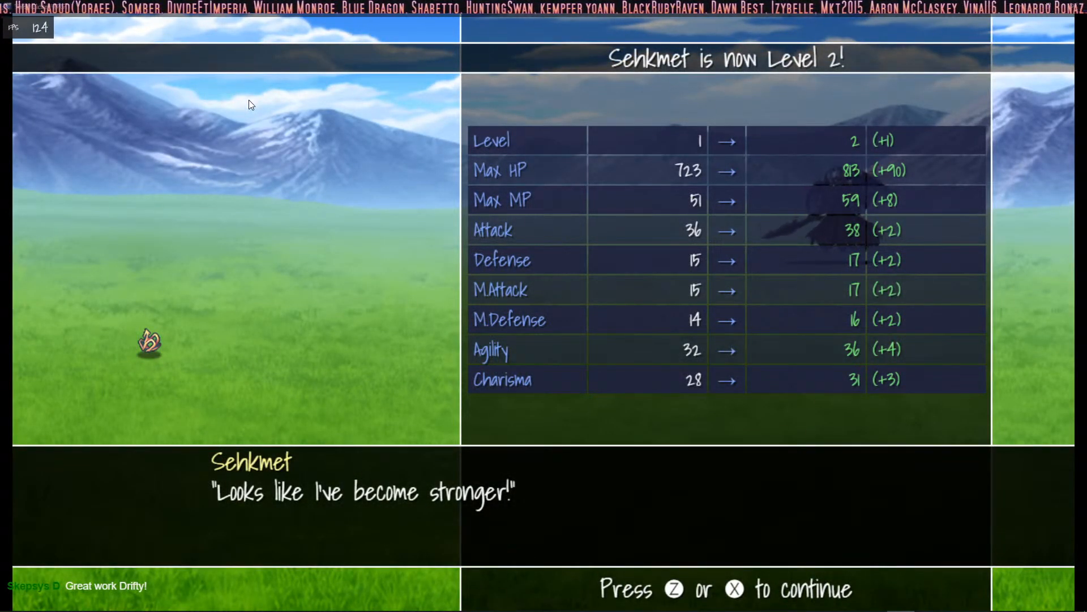
key(z)
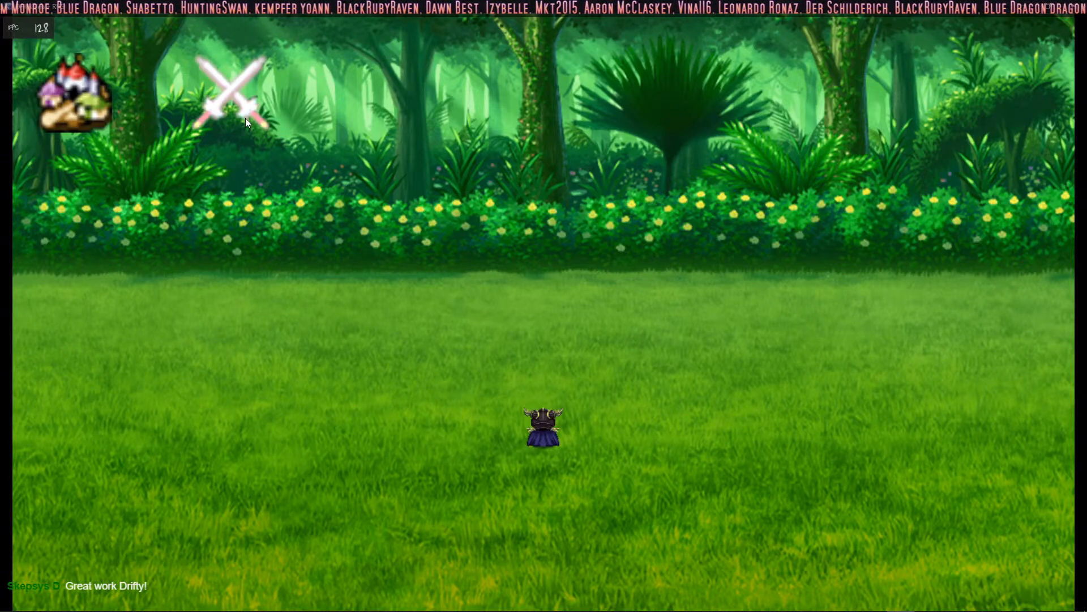
- Run further auto battles in the Forest and end the playtest
click(239, 118)
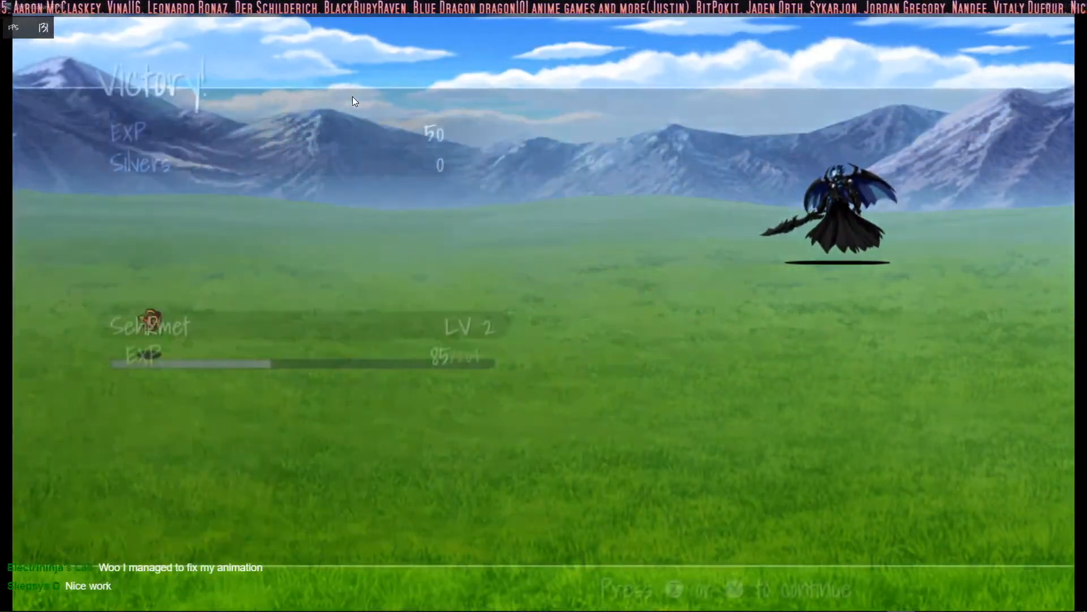
key(z)
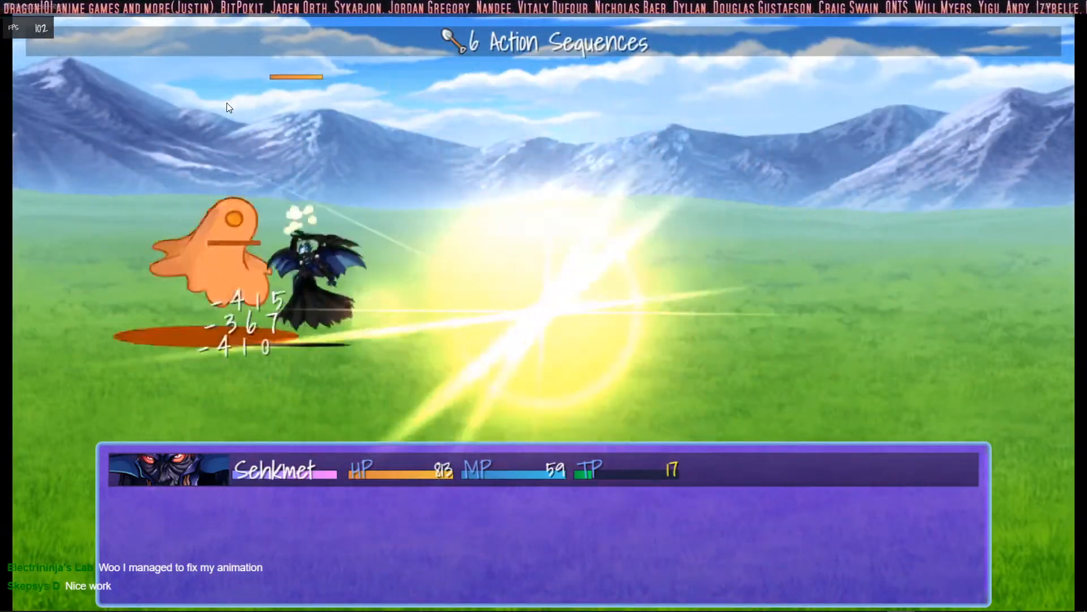
key(alt+F4)
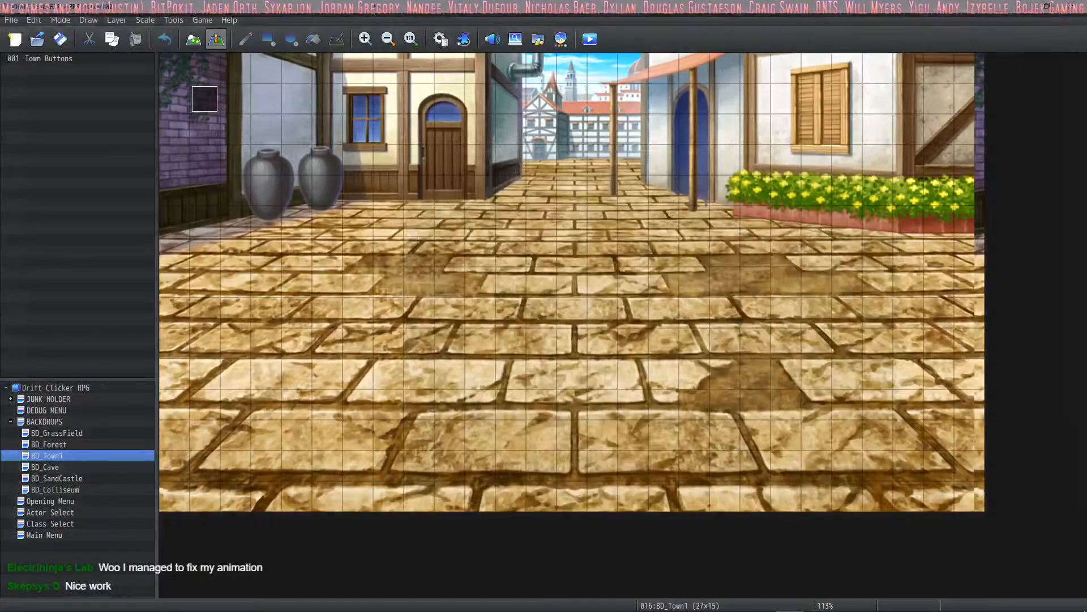
- Review the pages of the Opening Menu map's Controller event for how it leads into class selection
click(434, 39)
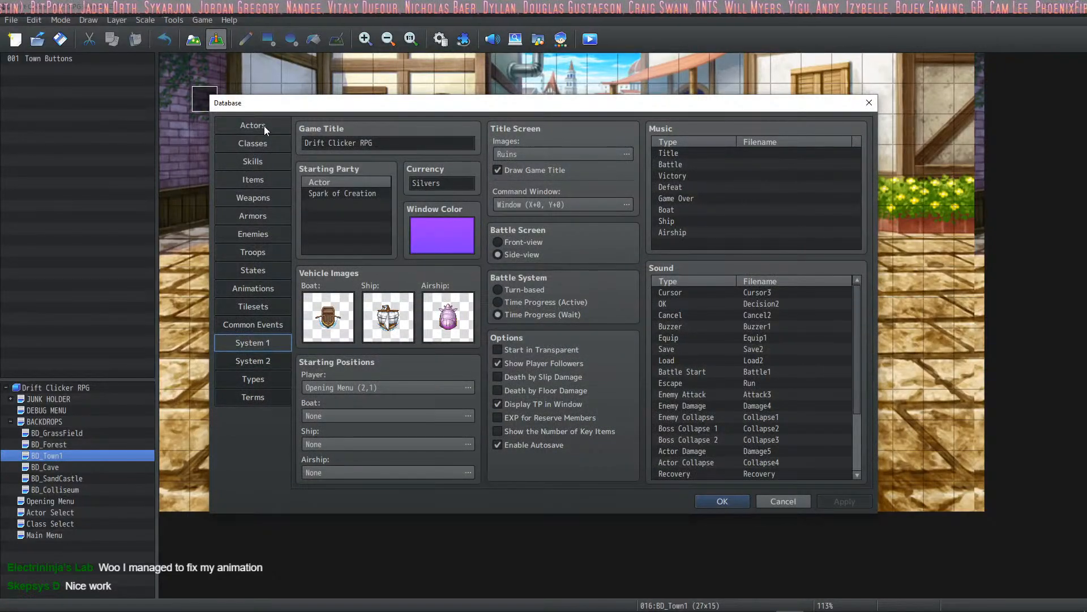
click(724, 501)
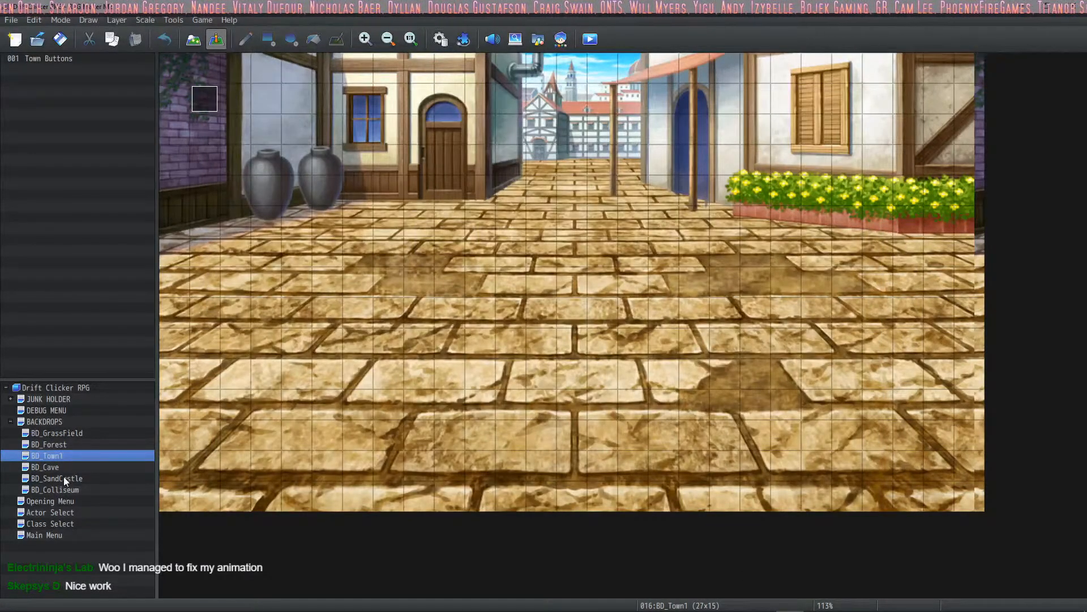
click(59, 501)
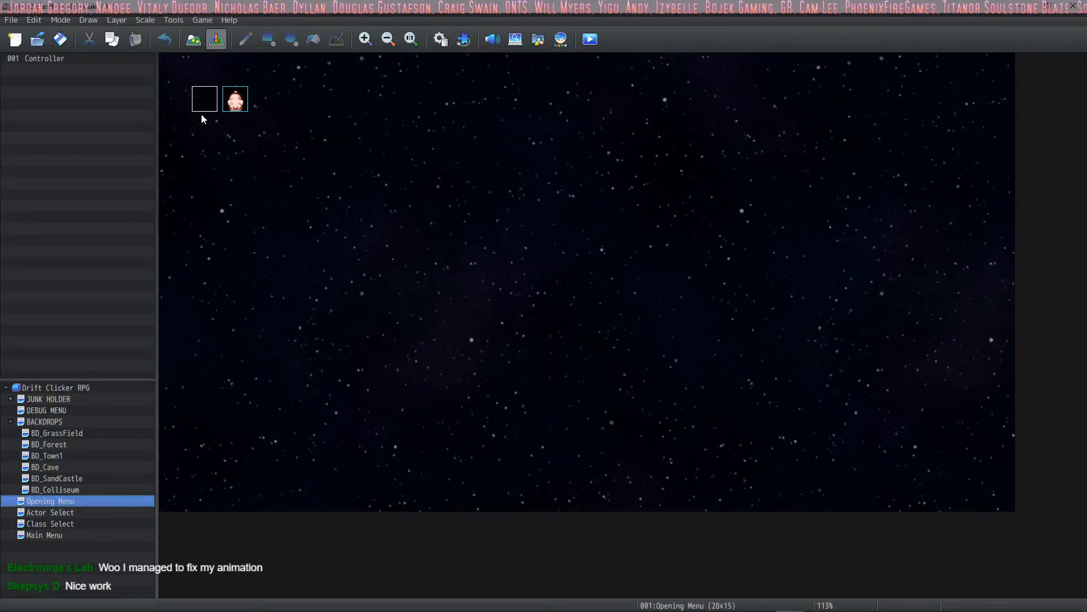
double_click(235, 100)
click(300, 156)
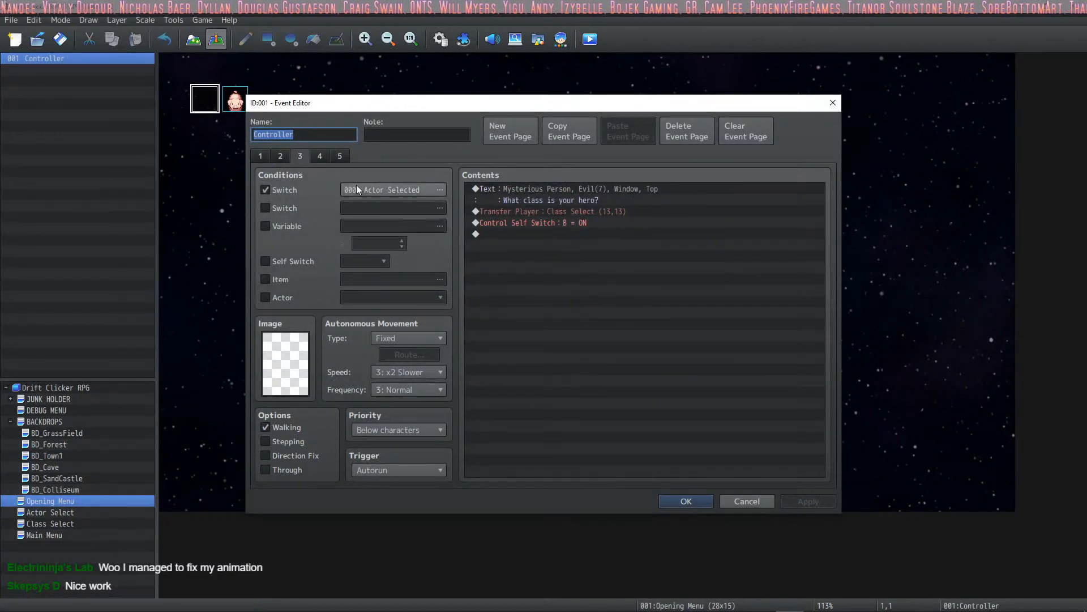
click(281, 154)
click(301, 155)
click(322, 156)
click(340, 156)
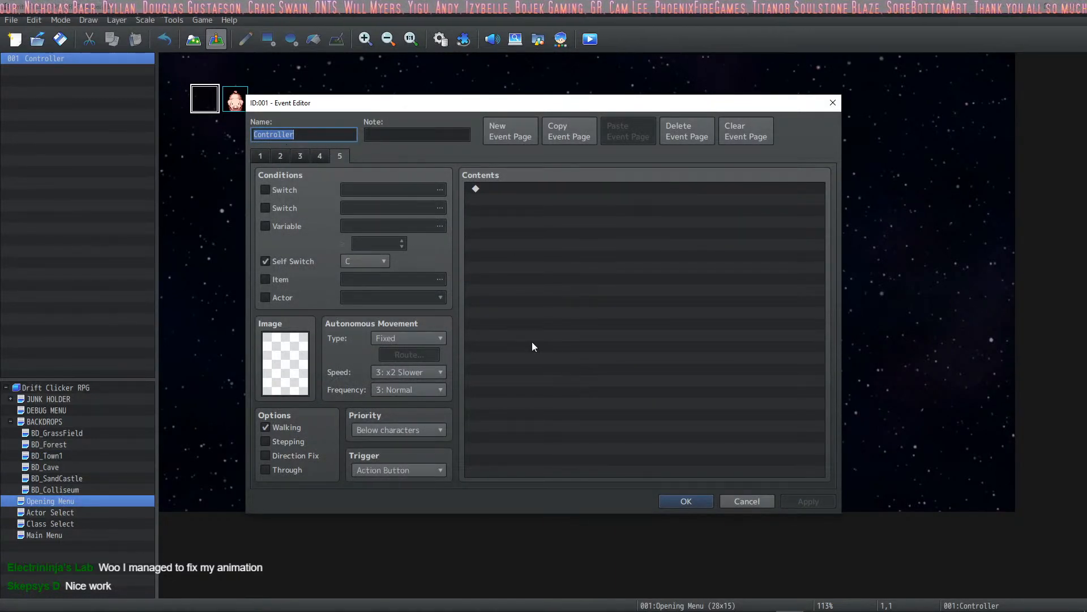
click(677, 500)
- Remove the Change Skill command that adds 6 Action Sequences from the Warrior branch of the Class Select map's Controller event
click(49, 523)
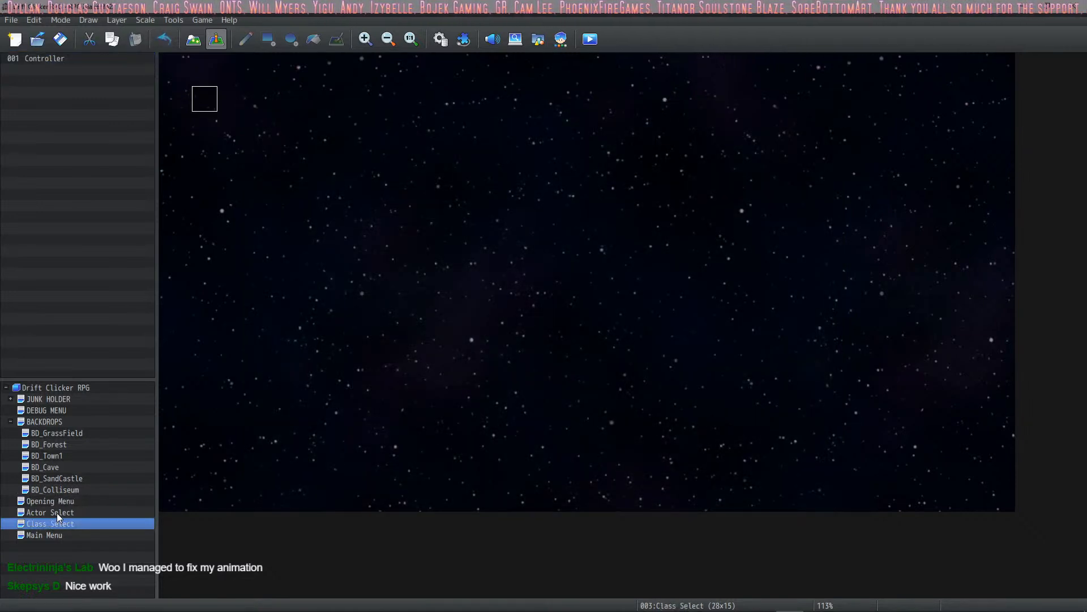
double_click(192, 100)
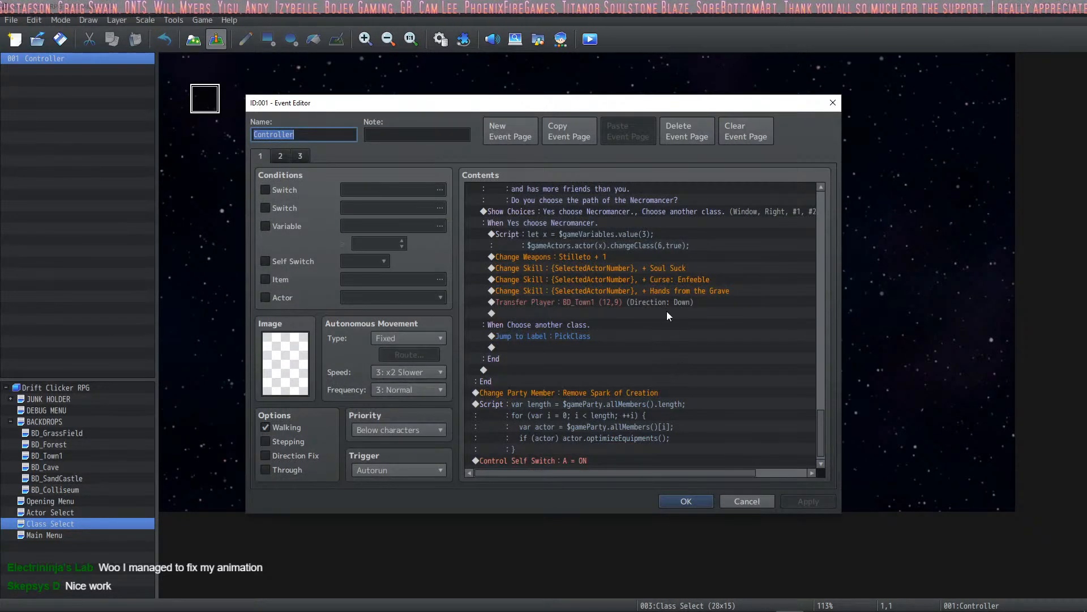
click(726, 283)
scroll(727, 281, down, 1)
scroll(688, 426, up, 14)
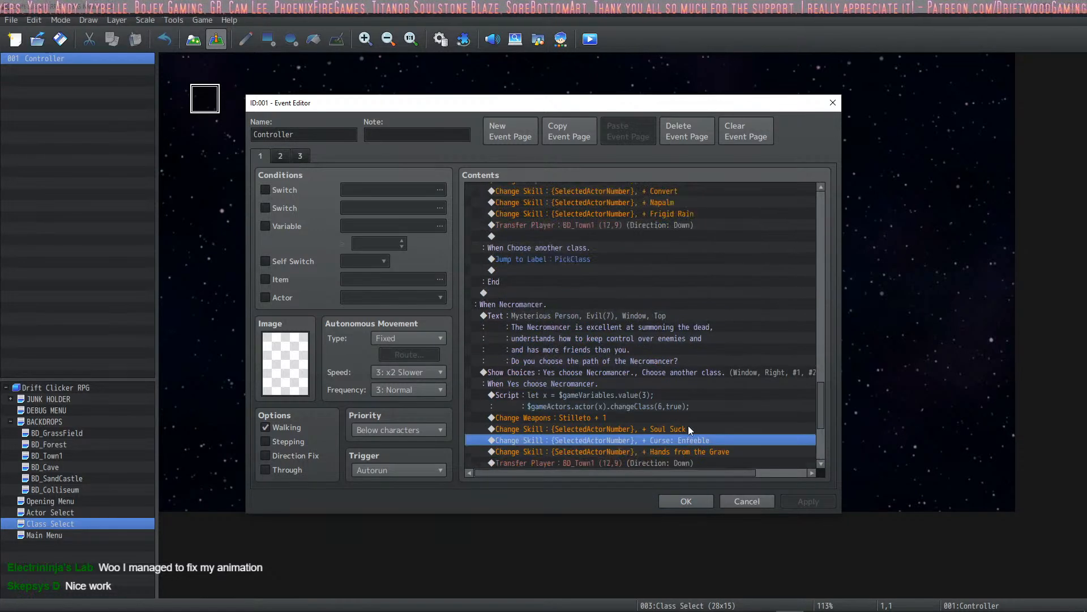
scroll(678, 330, up, 15)
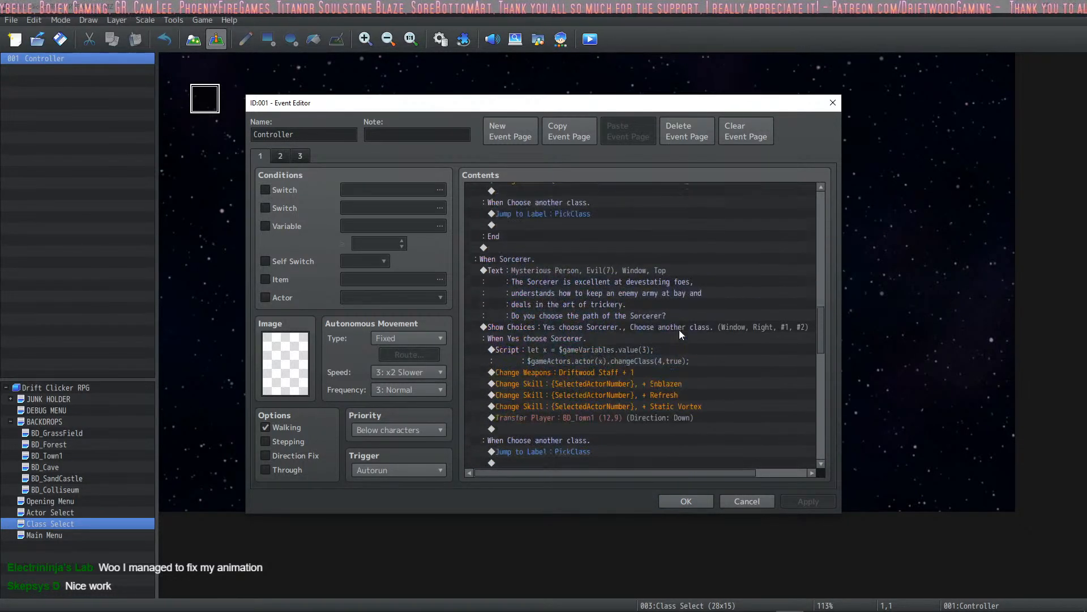
scroll(661, 331, up, 10)
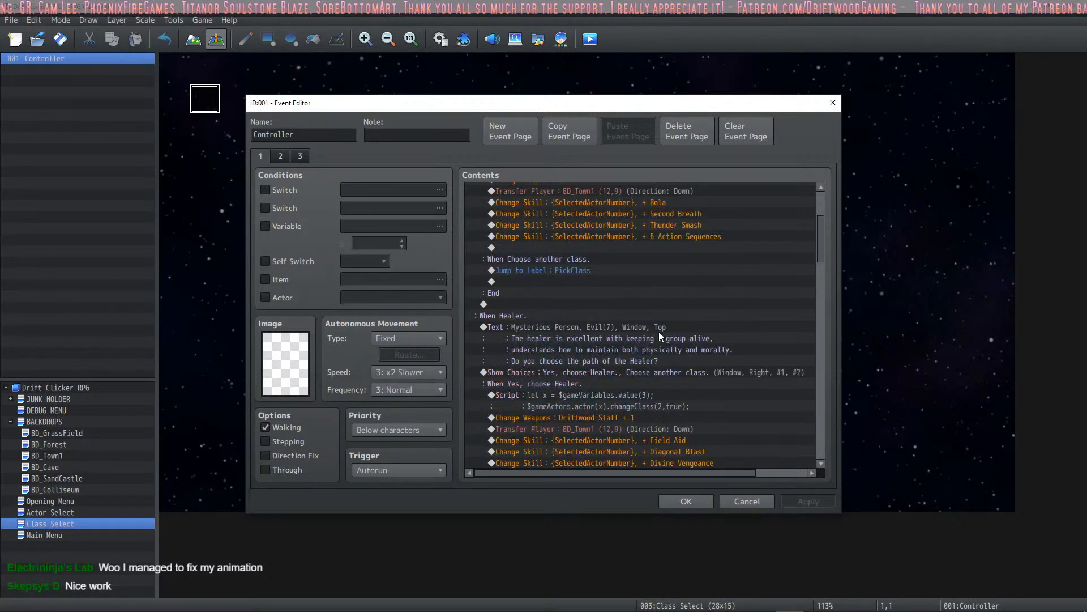
click(683, 370)
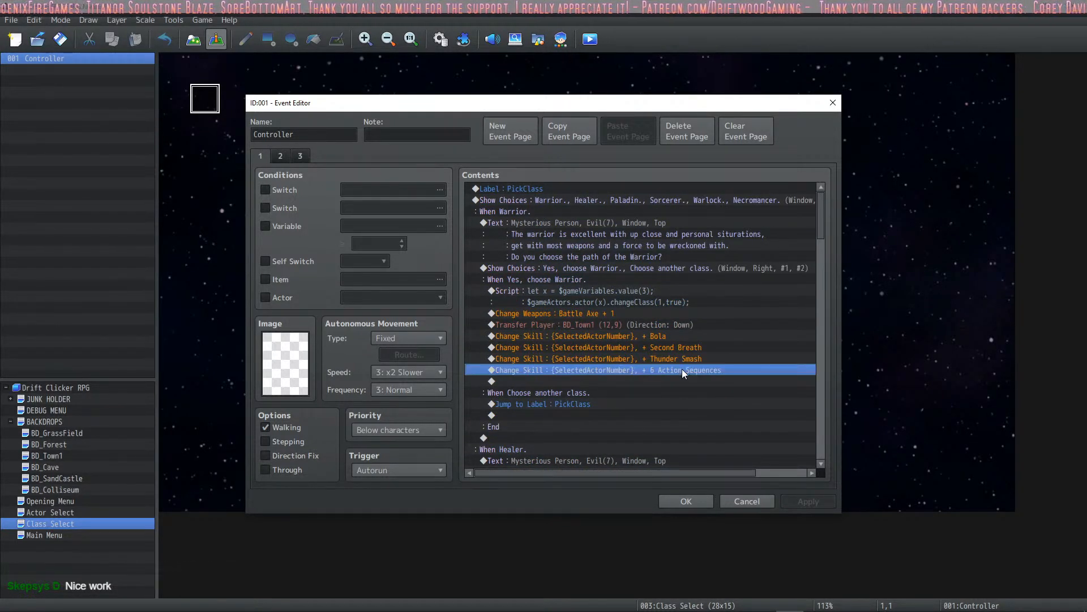
key(Delete)
click(811, 498)
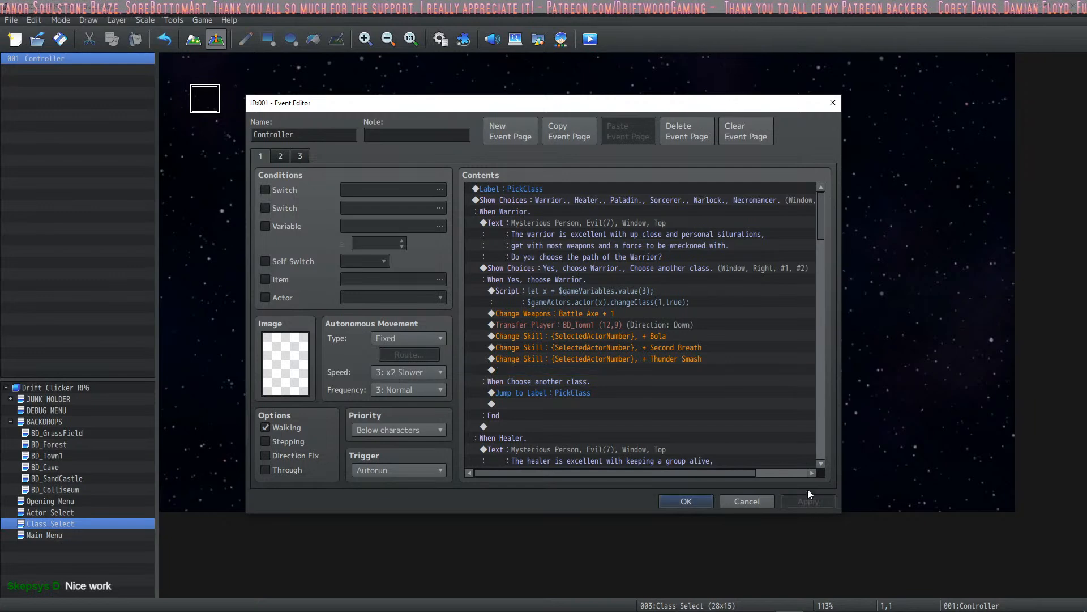
click(687, 501)
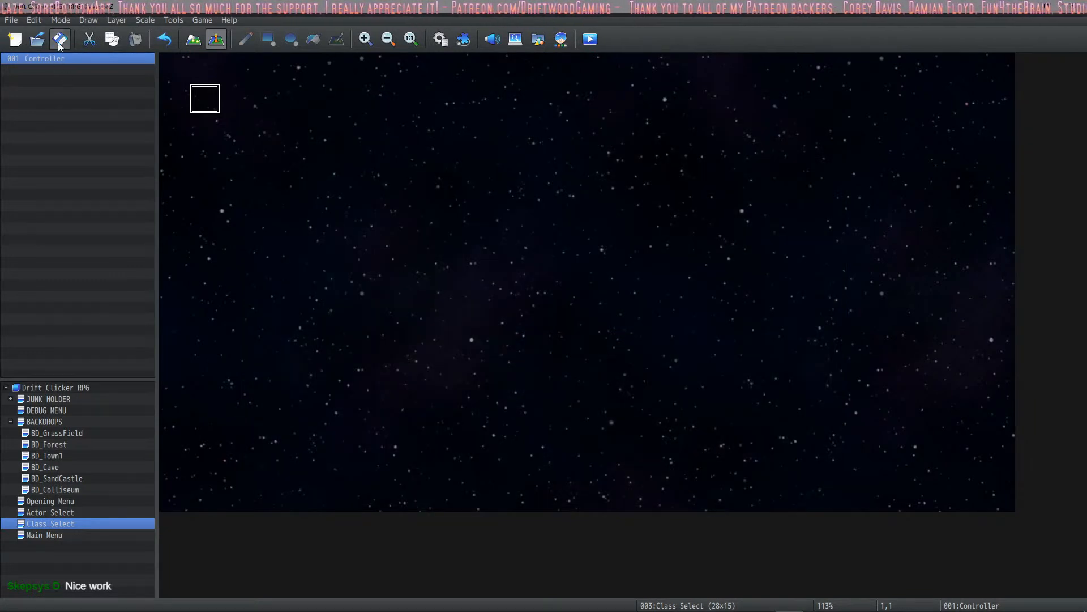
- Start a playtest in a maximized window and choose the pink-haired actor with the witch hat as the hero
click(589, 40)
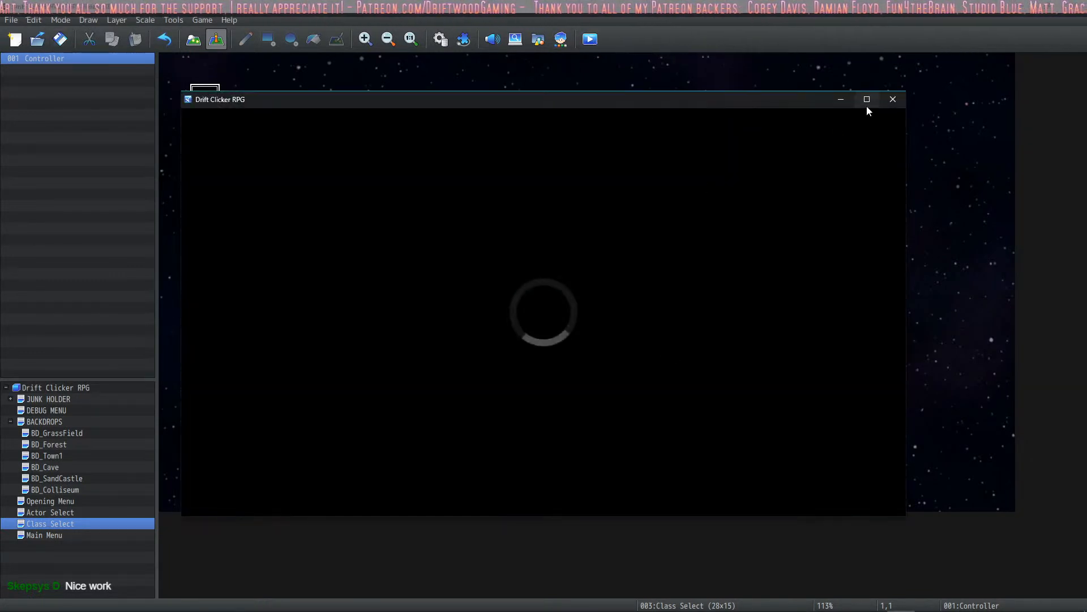
click(866, 102)
click(862, 103)
key(Up)
key(Left)
key(Left)
key(Left)
key(Up)
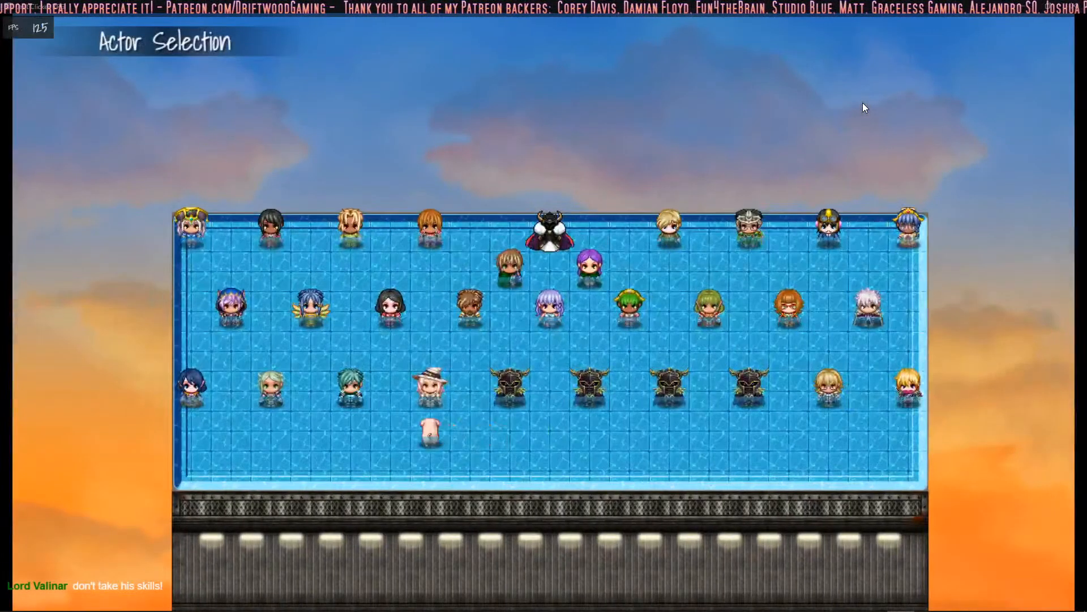
key(Return)
key(Return)
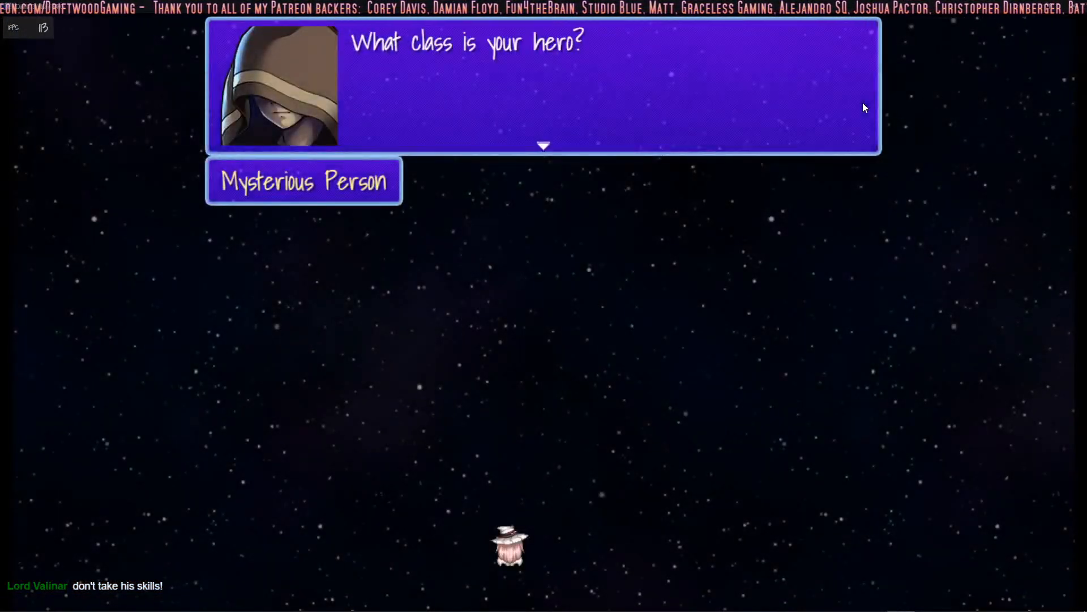
- Choose Warlock as the hero's class and confirm it to enter the Town
key(Return)
key(Down)
key(Down)
key(Down)
key(Down)
key(Return)
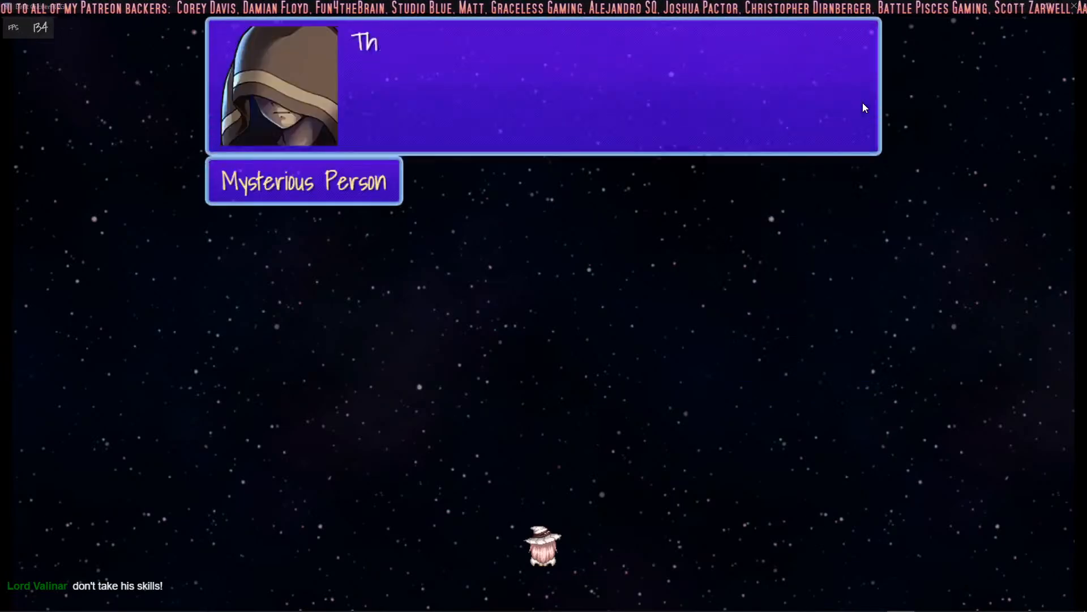
key(Return)
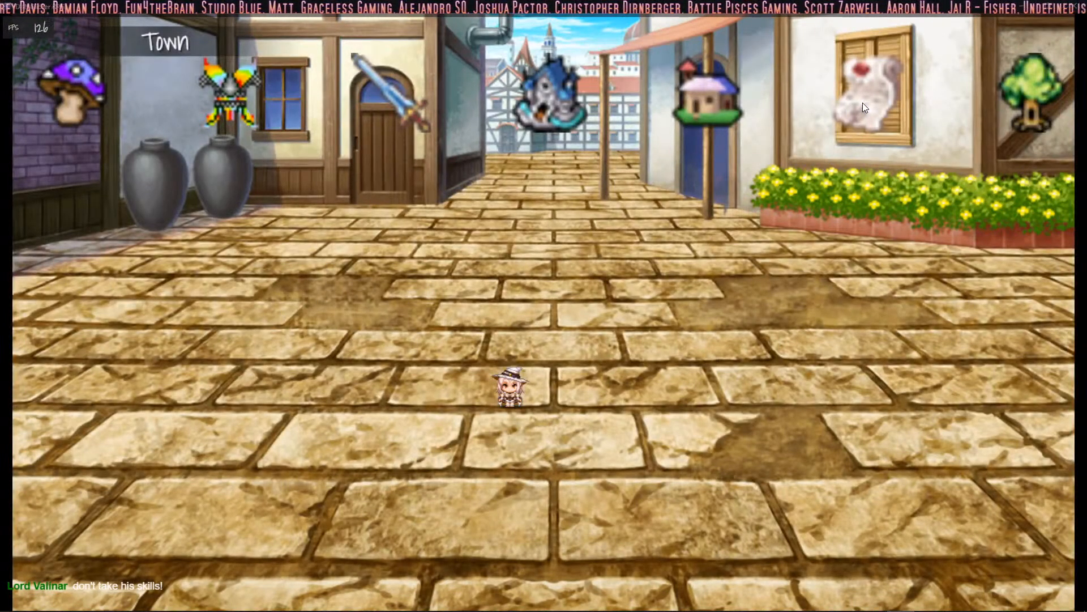
- Travel from the Town to the Forest, start a battle, and cast the Myst skill Napalm on the bee
click(1017, 58)
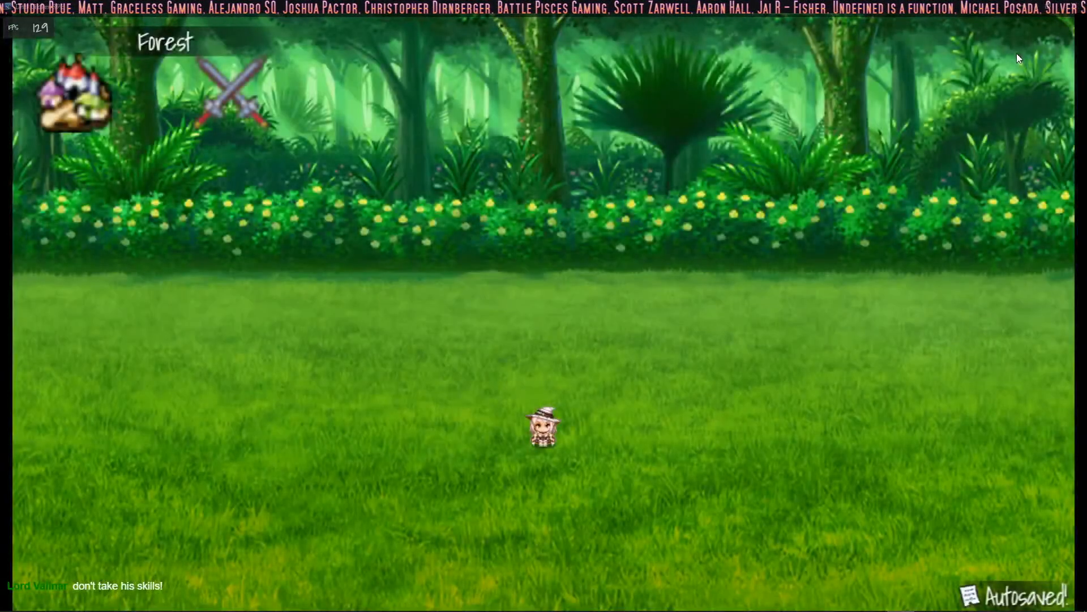
click(214, 111)
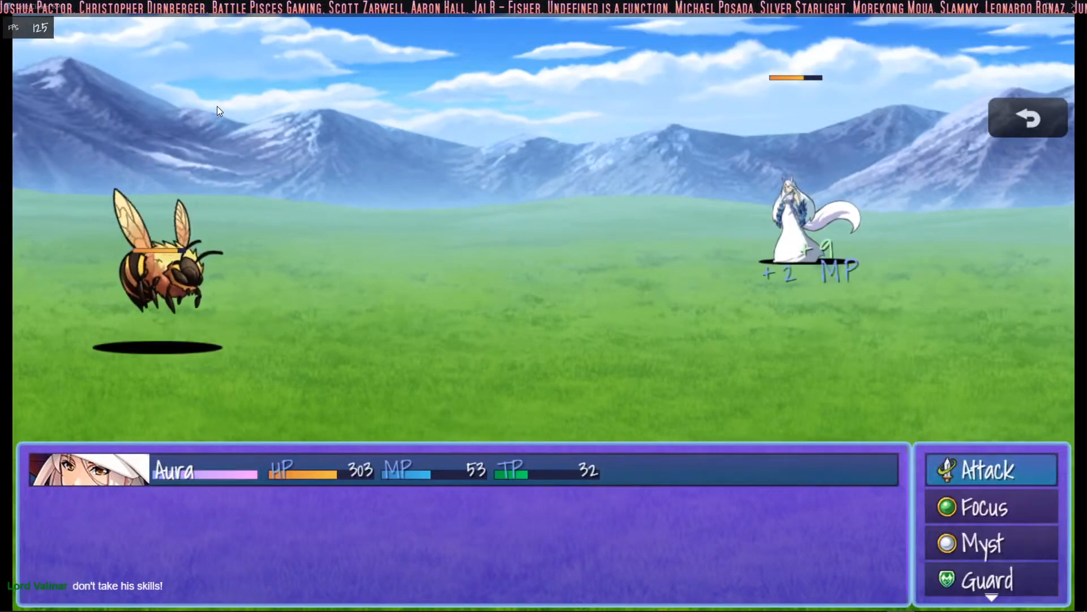
key(Down)
key(Return)
key(Escape)
key(Down)
key(Return)
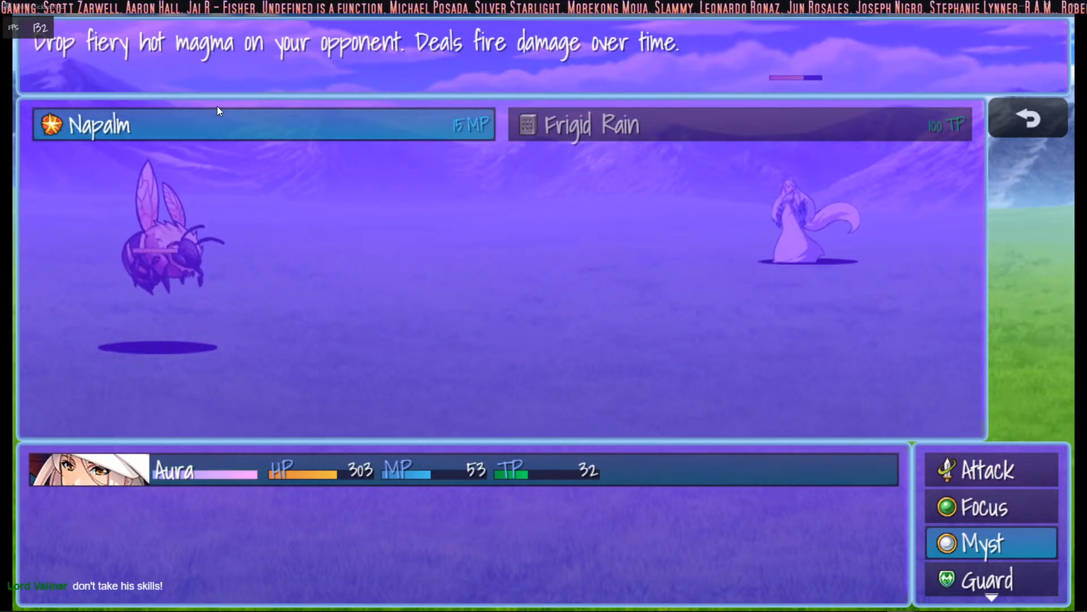
key(Return)
key(Return)
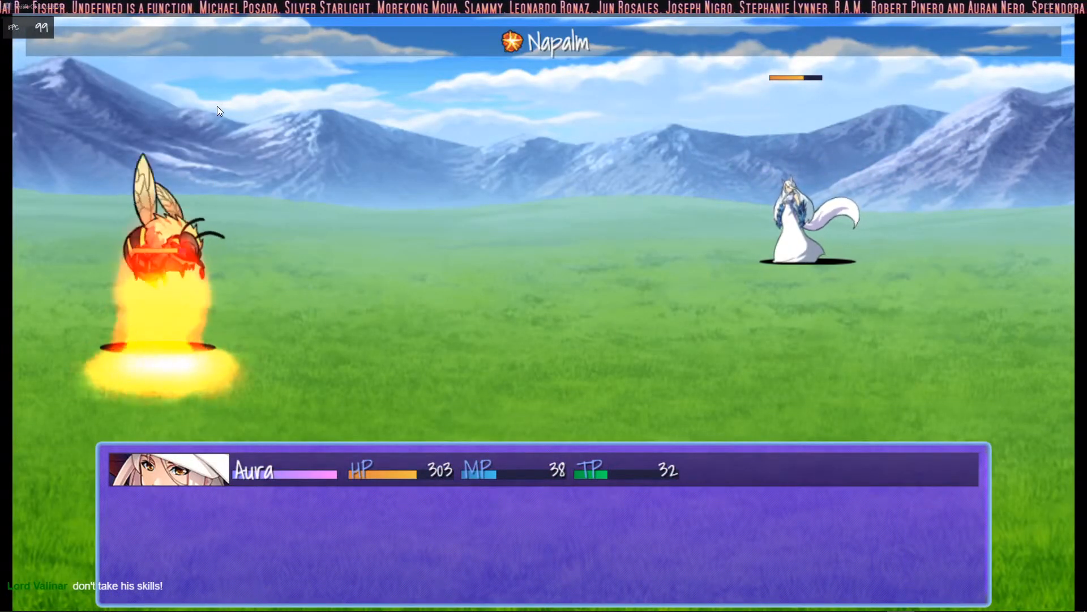
- Fight the bee with repeated basic attacks to build up the hero's TP
key(Up)
key(Up)
key(Return)
key(Return)
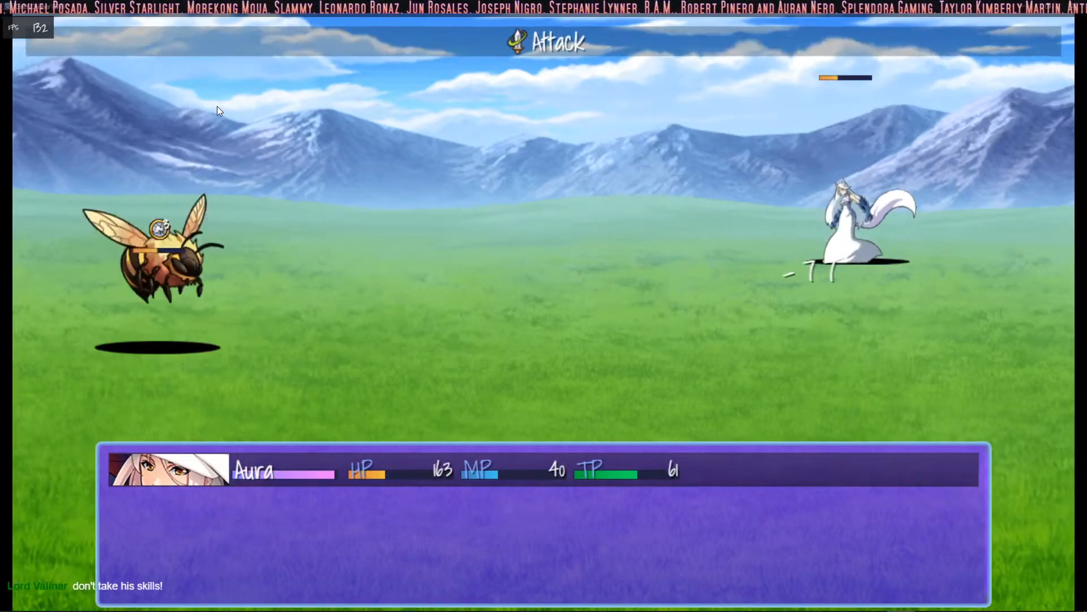
key(Return)
key(Return)
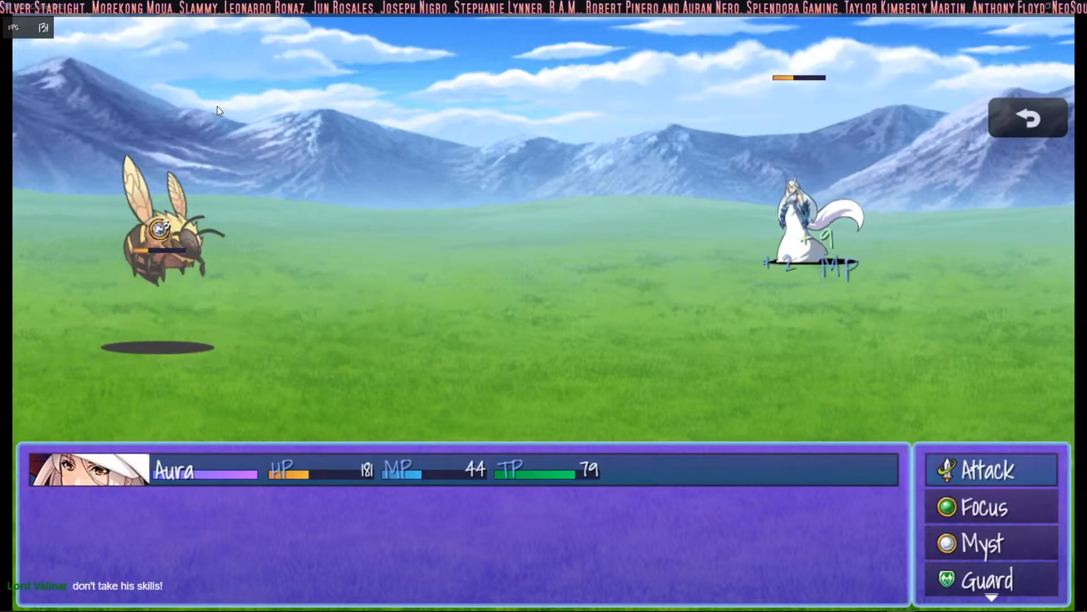
key(Return)
key(Return)
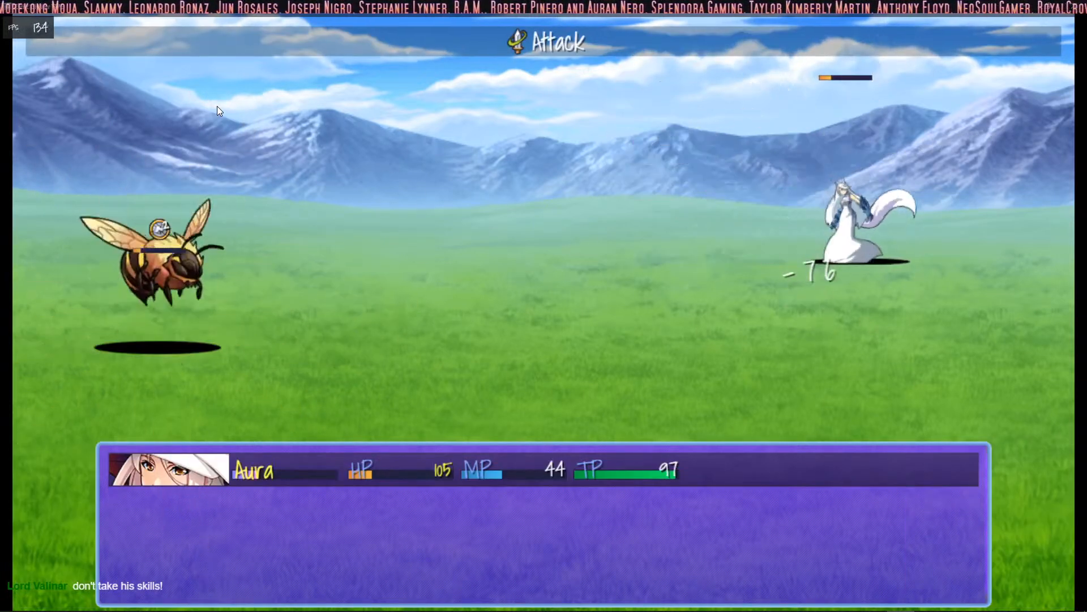
key(Return)
key(Return)
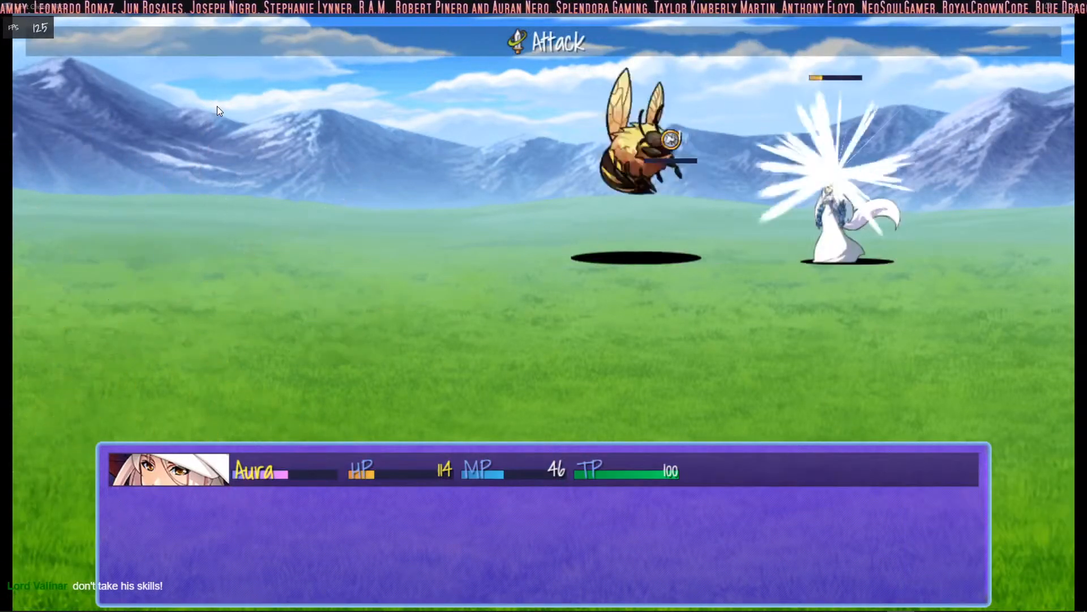
- Defeat the bee with the Myst skill Frigid Rain and return to the Forest map
key(Down)
key(Return)
key(Escape)
key(Down)
key(Return)
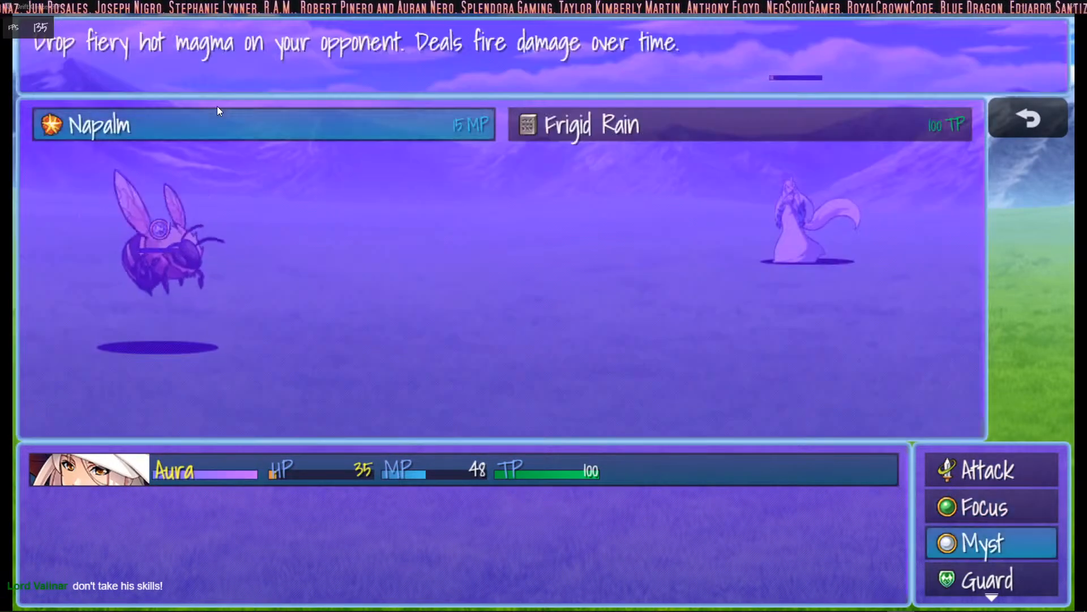
key(Right)
key(Return)
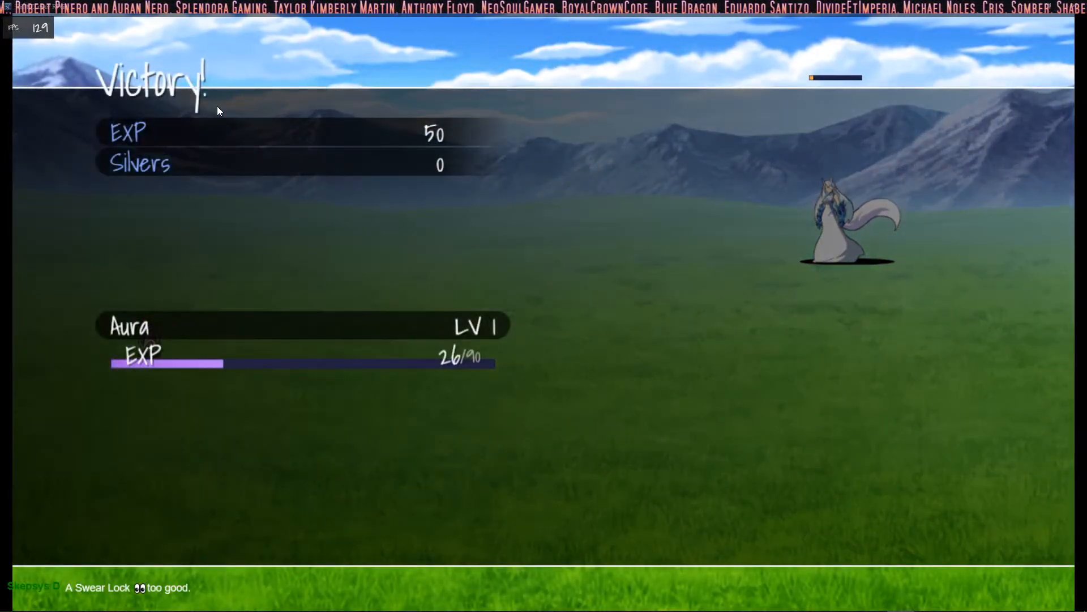
key(z)
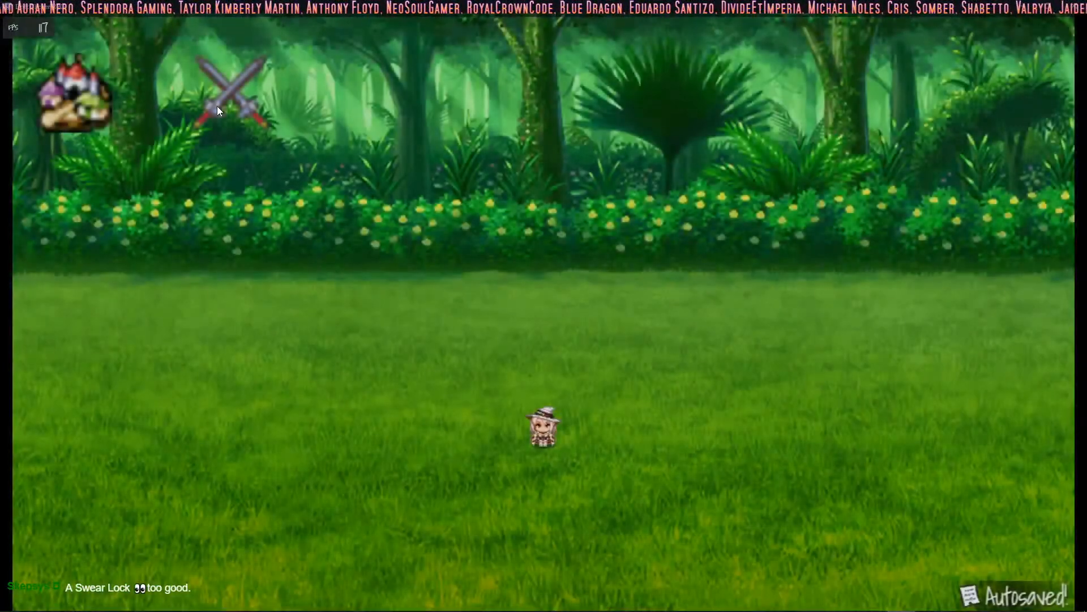
- Run another Forest battle to its end and close the playtest
click(217, 106)
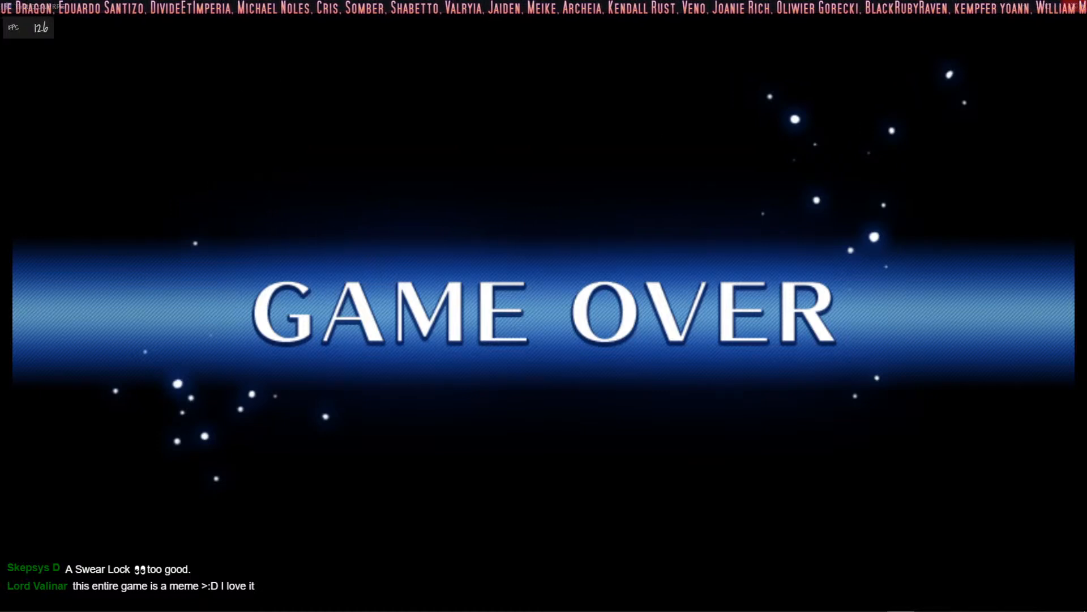
click(1074, 5)
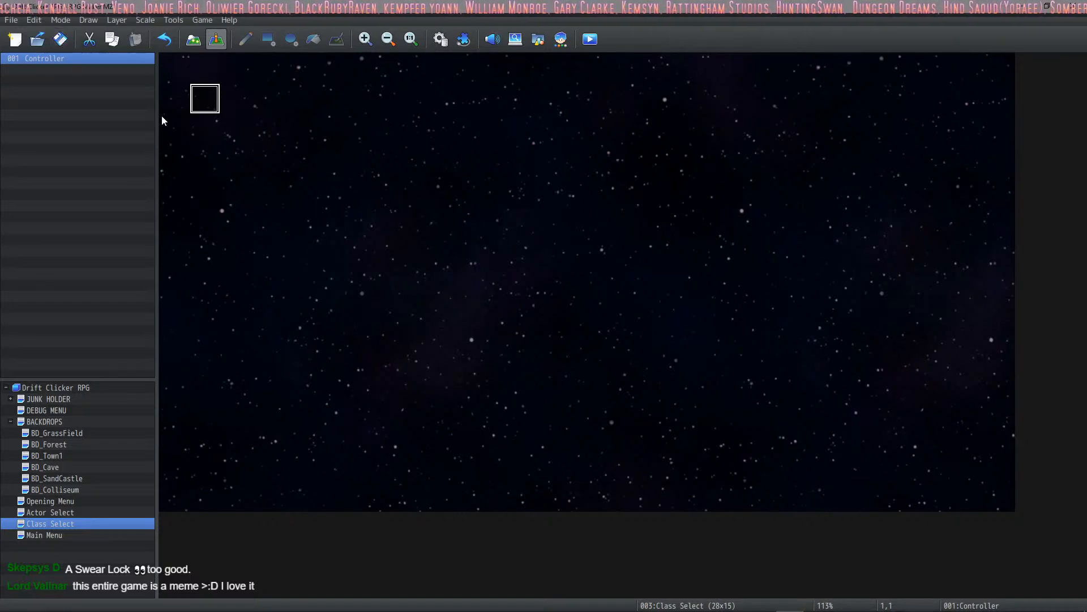
- Open the BD_Cave backdrop map and save the project
click(60, 468)
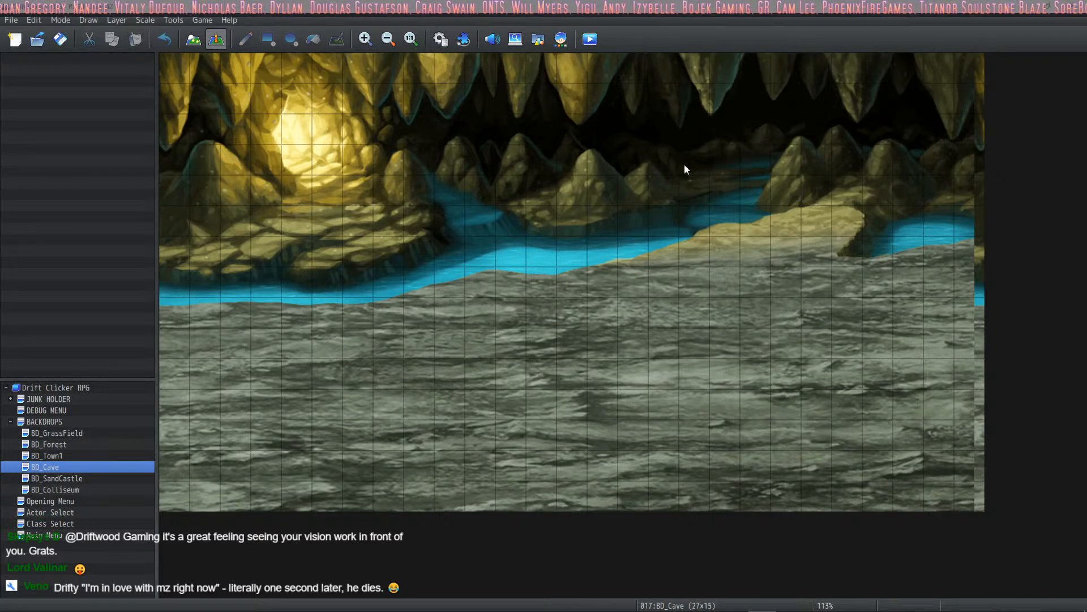
click(62, 35)
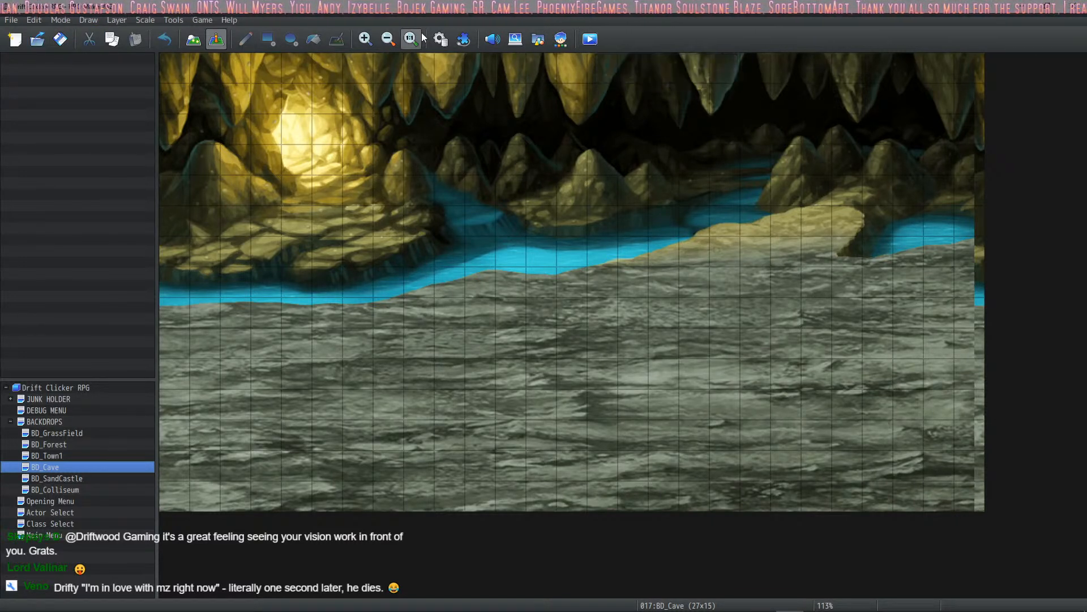
- Review the database's system music settings, actors, classes, items, weapons and armors
click(443, 41)
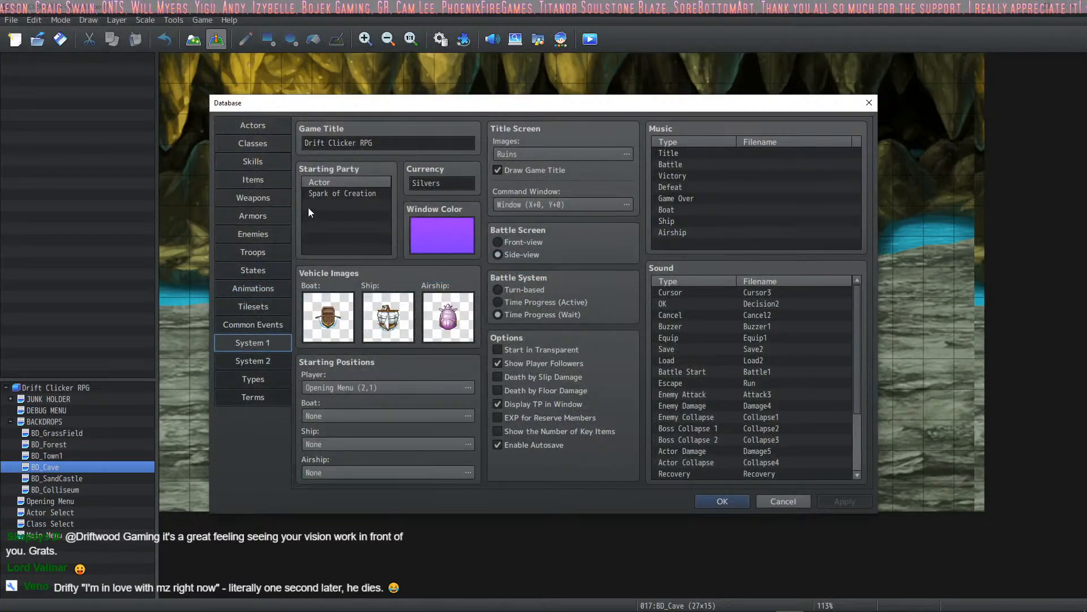
click(763, 200)
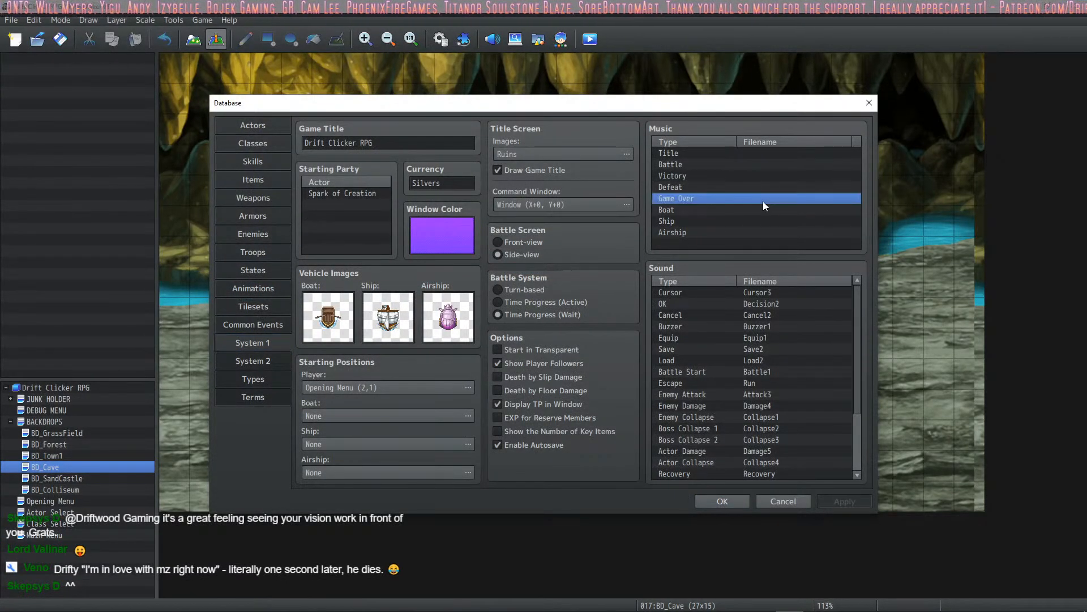
click(254, 125)
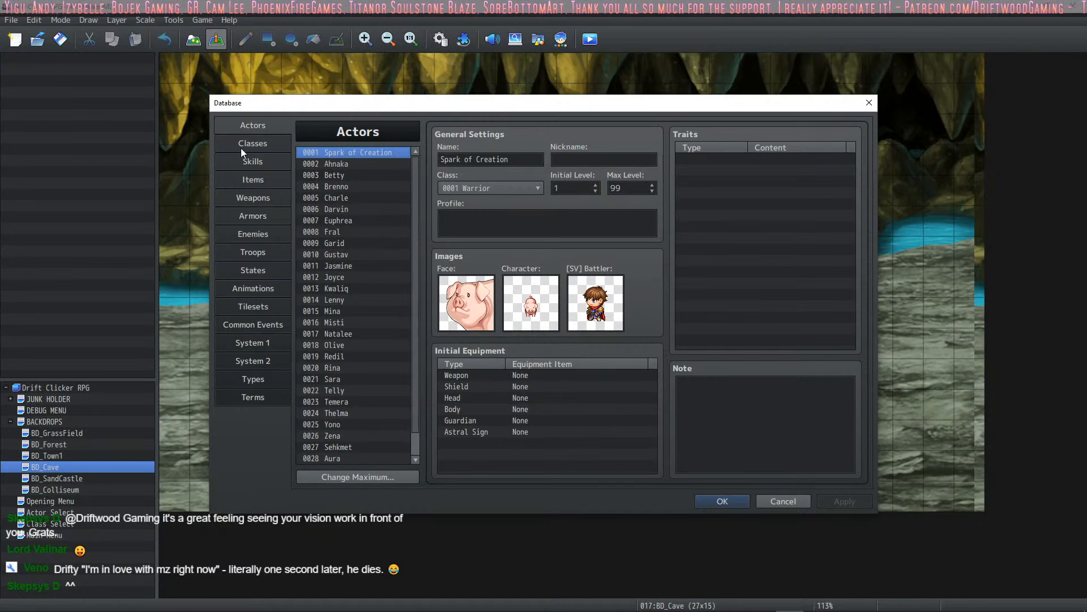
click(250, 145)
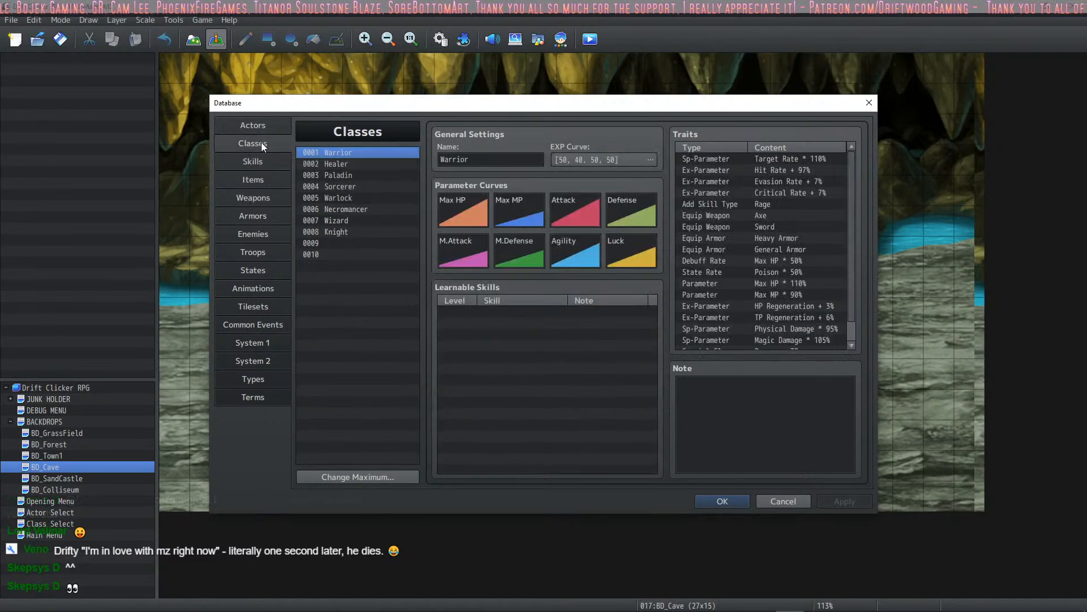
click(262, 168)
click(257, 173)
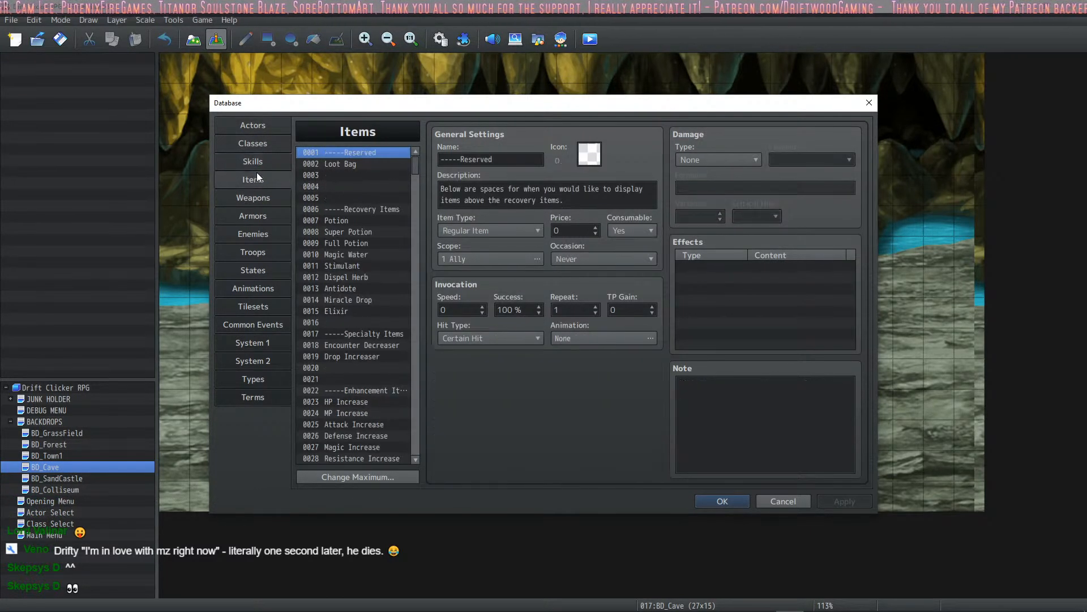
click(261, 196)
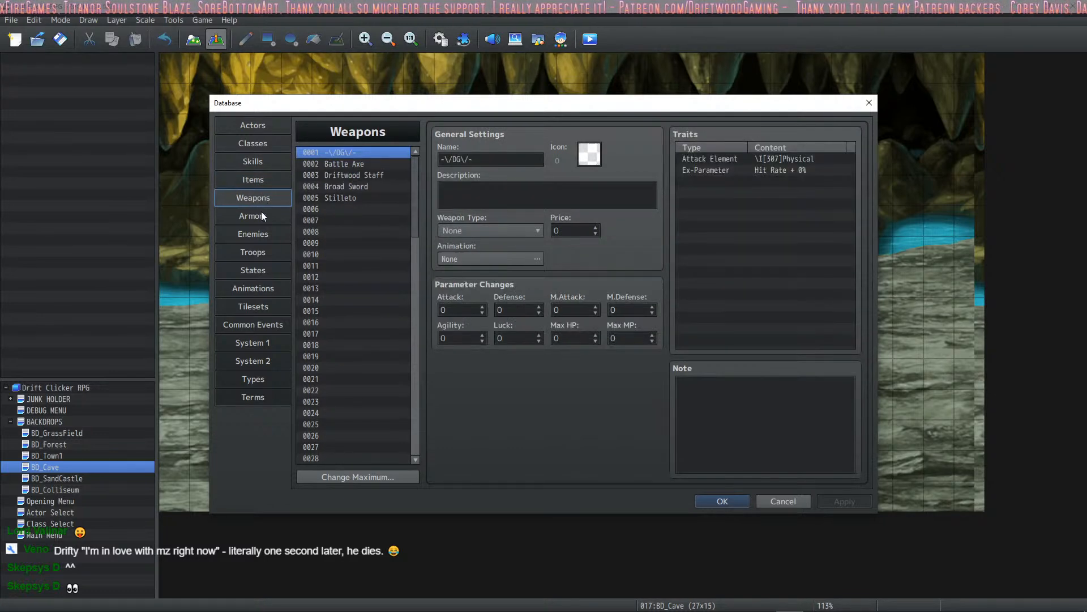
click(256, 214)
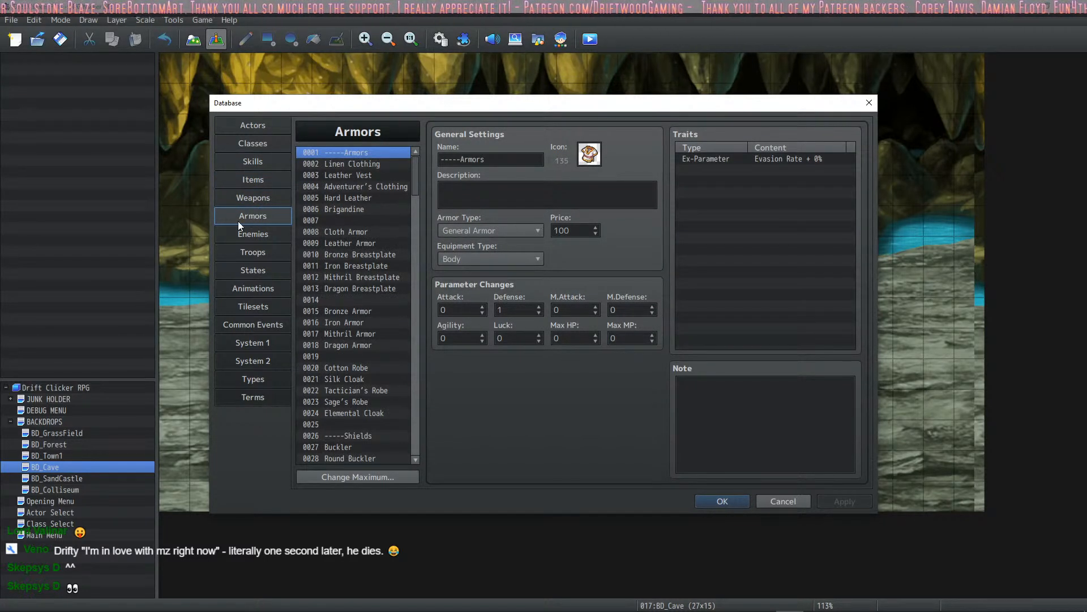
- Look through the database's Enemies list past the ZodiacCancer entry and close the database
click(242, 233)
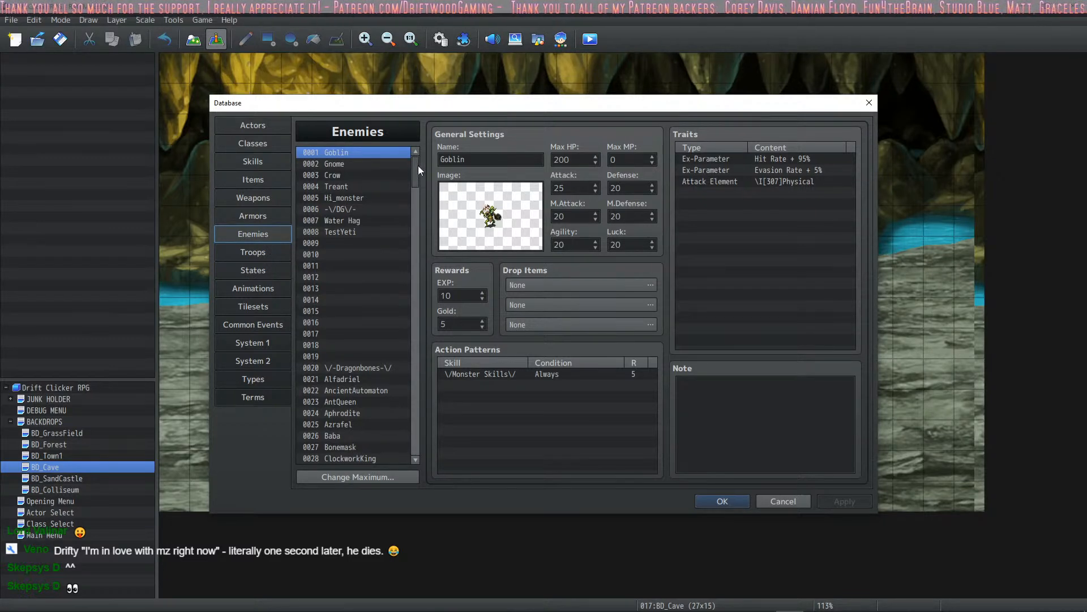
drag(416, 164, 411, 302)
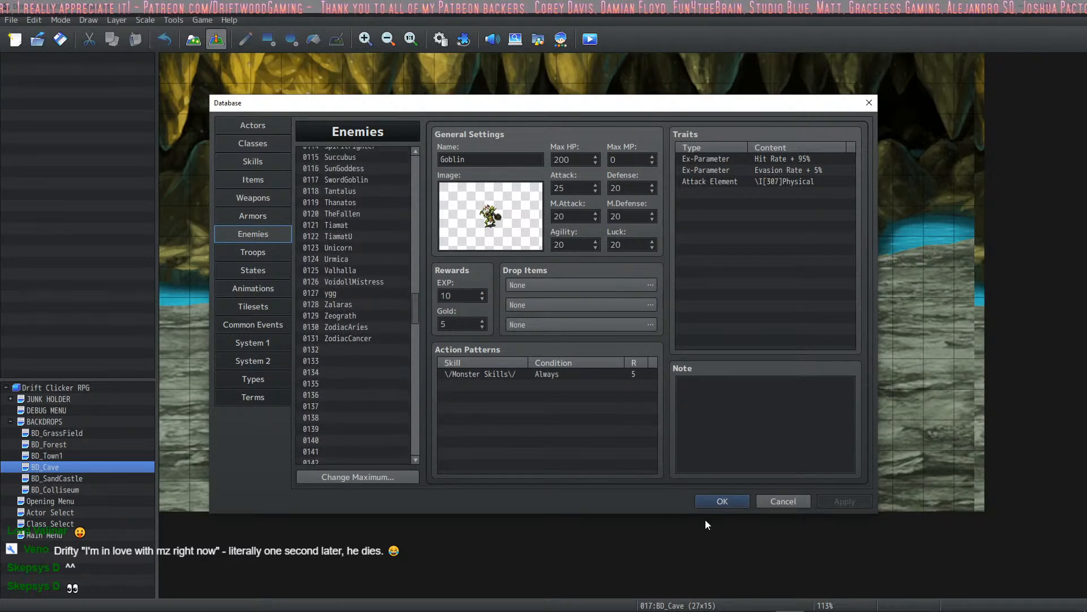
click(719, 501)
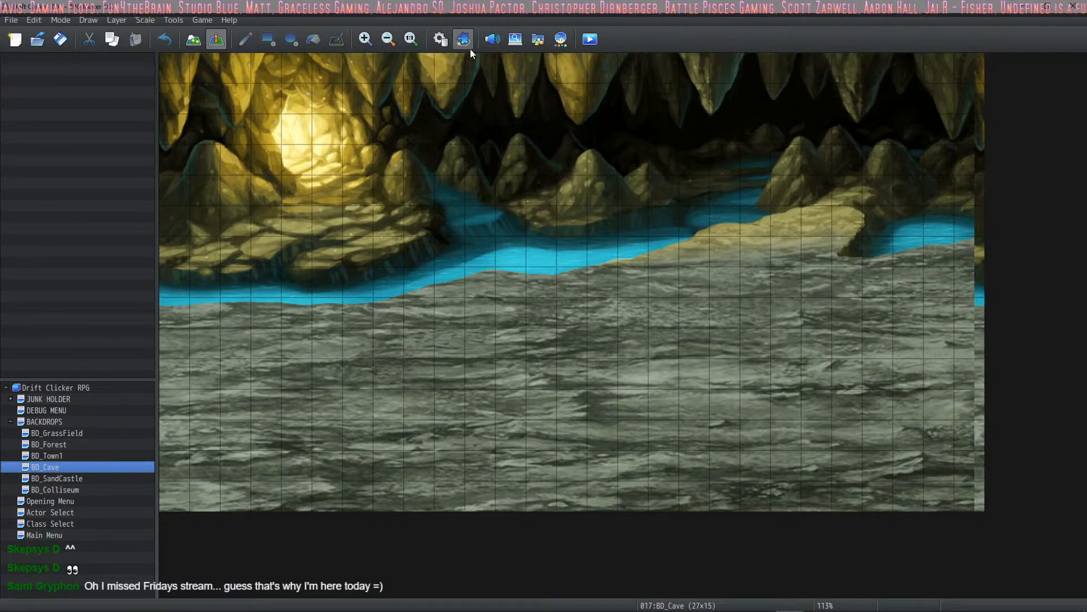
- Reopen the database and examine the Attack skill's Add State and Common Event effects
click(441, 39)
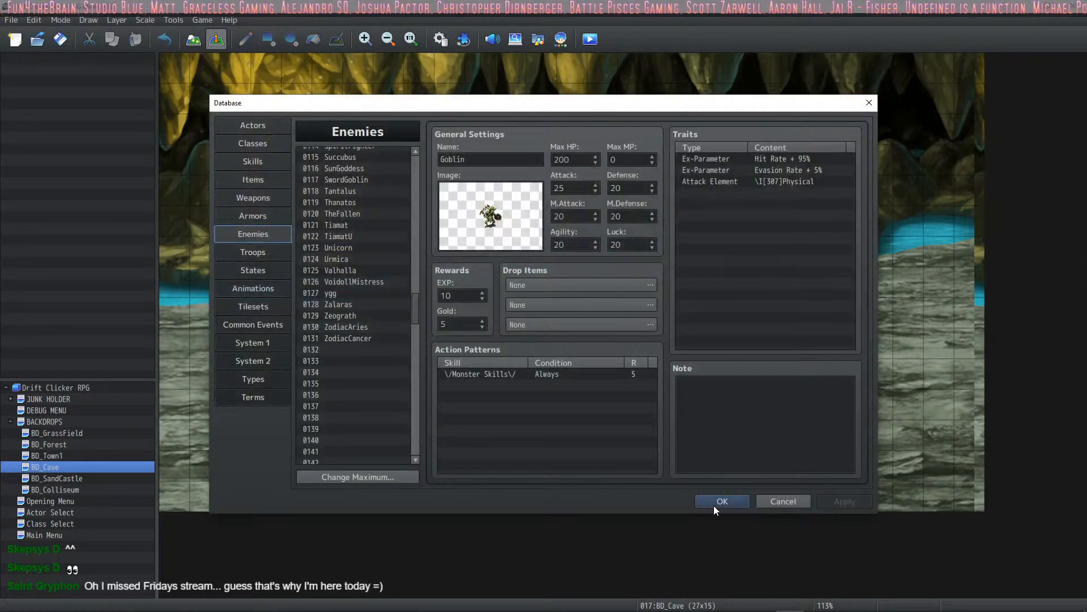
click(259, 163)
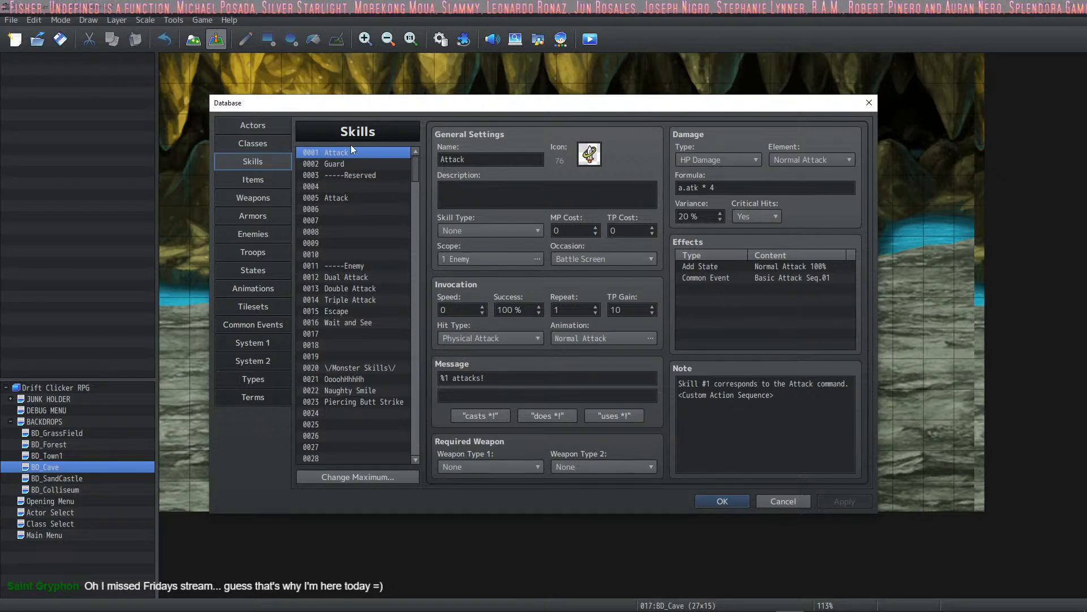
drag(393, 102, 352, 70)
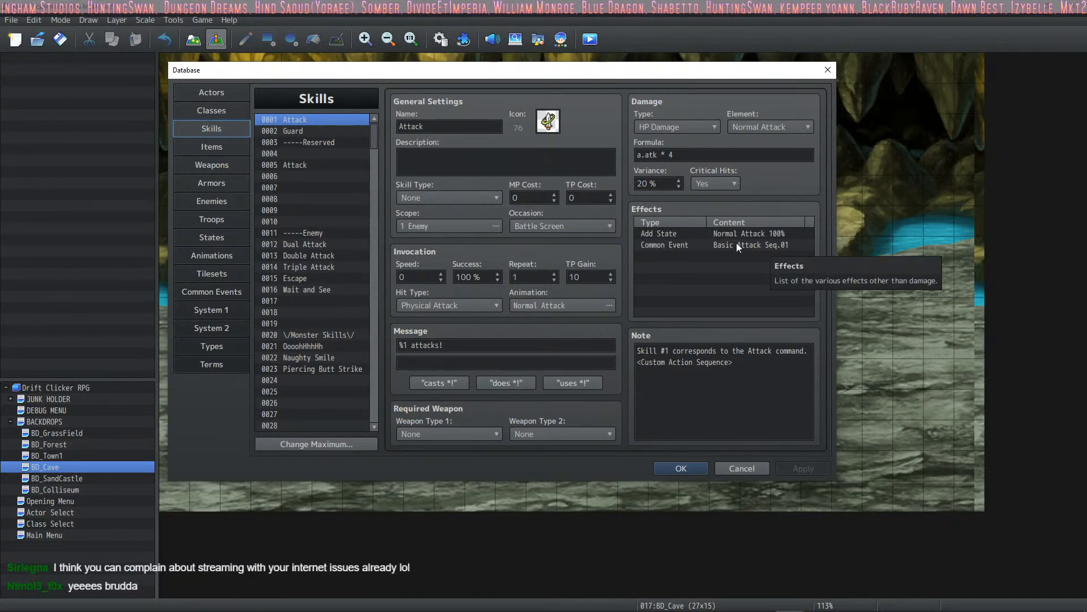
click(692, 256)
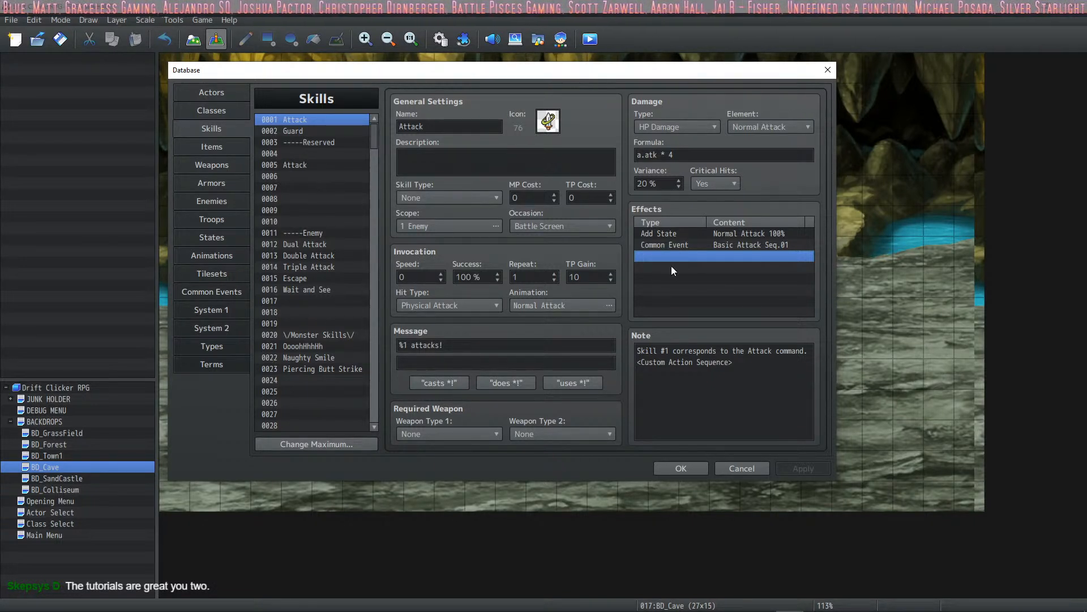
click(709, 238)
click(705, 247)
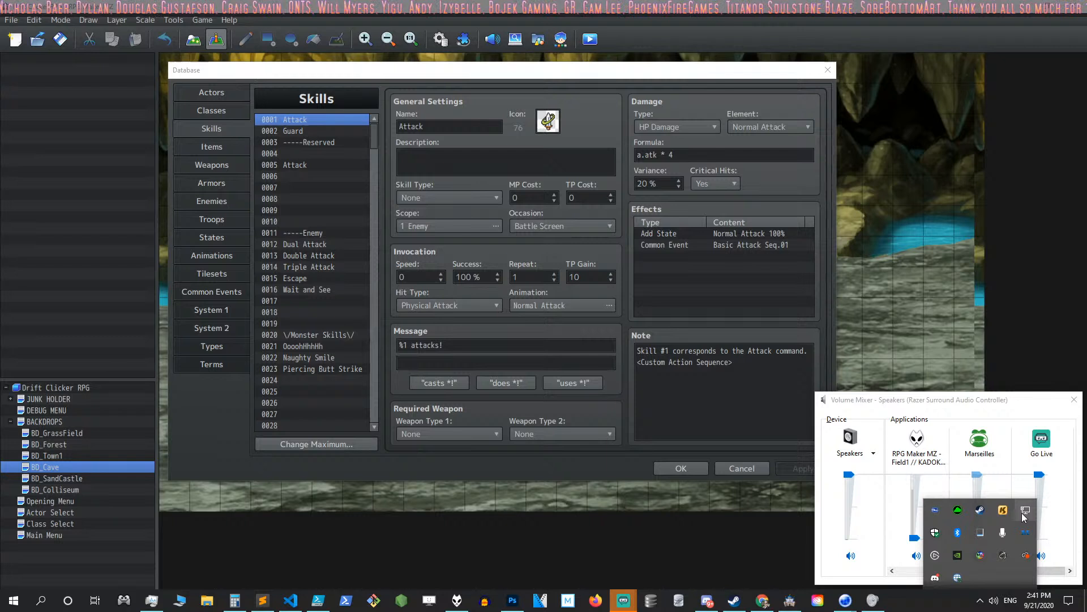
- Switch to the Chrome browser
click(762, 600)
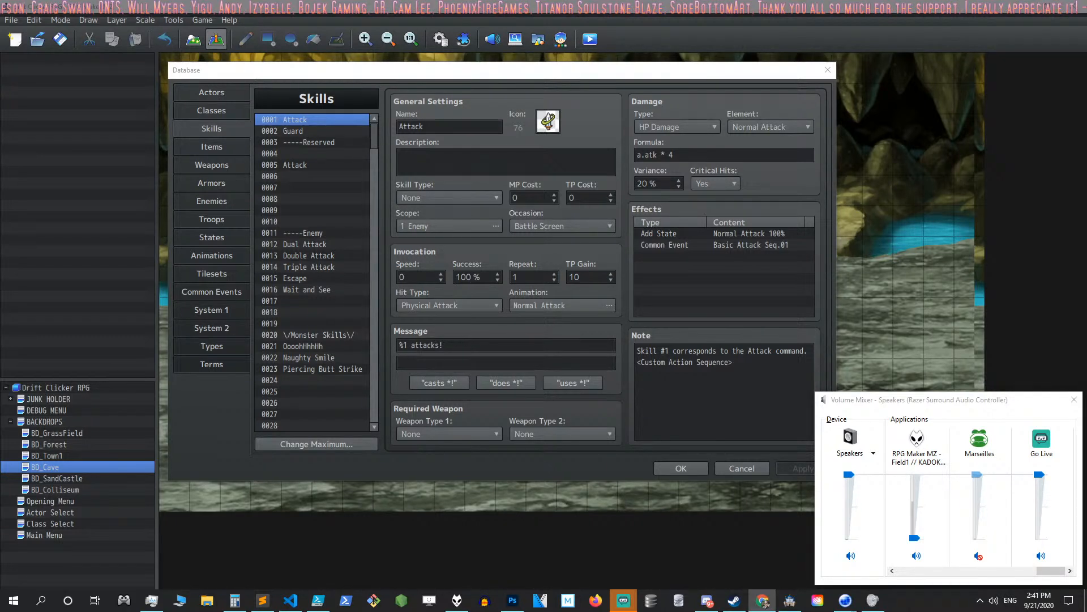
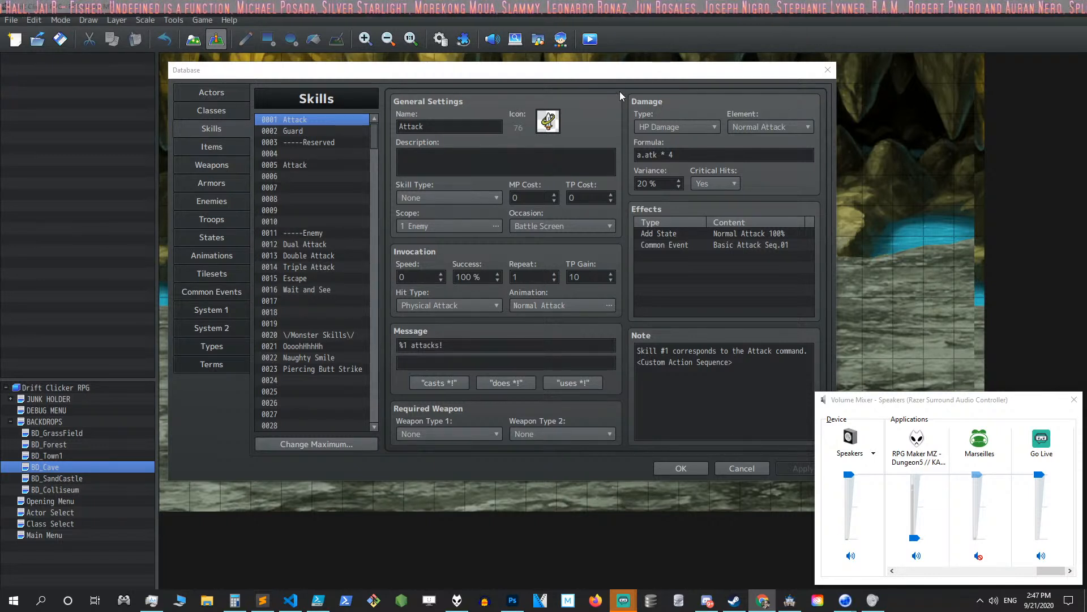
- Review the Attack skill's Basic Attack Seq.01 Common Event effect and the Skills list, and close the database
click(666, 245)
scroll(305, 180, down, 2)
scroll(305, 178, down, 2)
scroll(304, 178, up, 5)
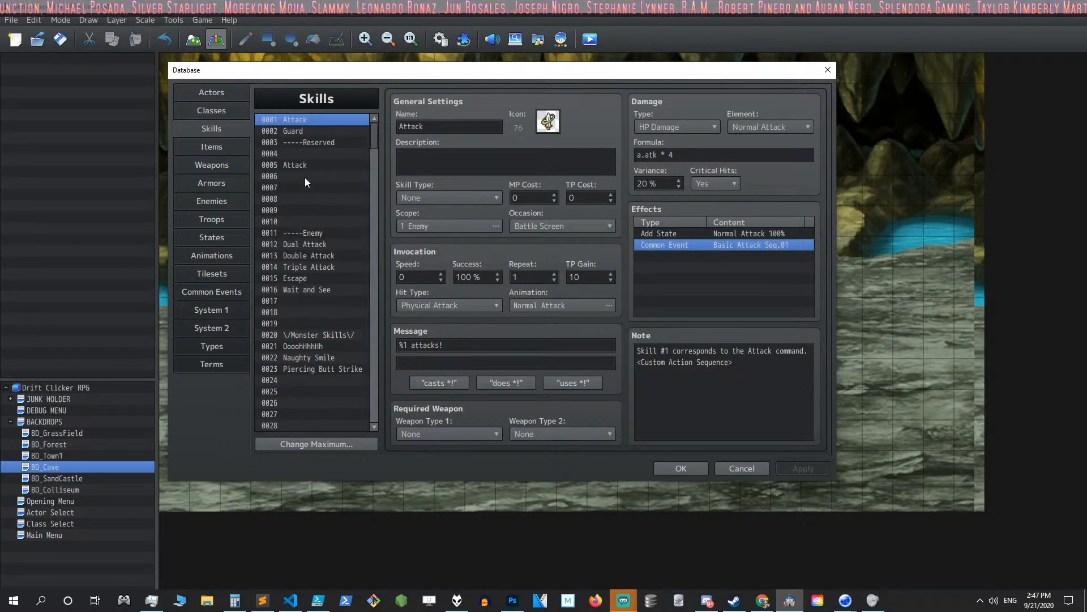
scroll(304, 178, down, 2)
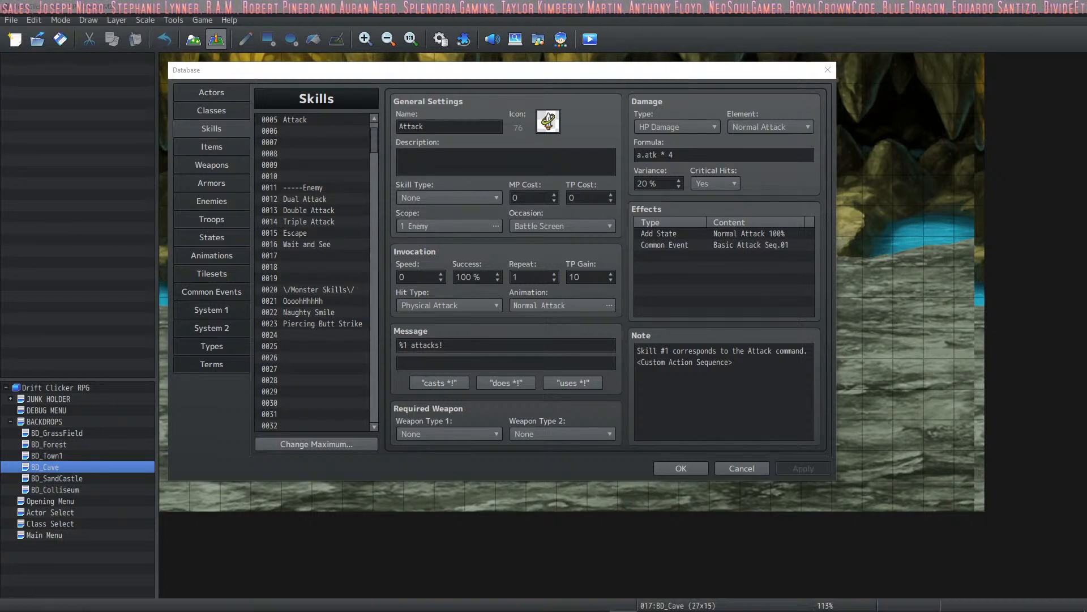
key(alt+Tab)
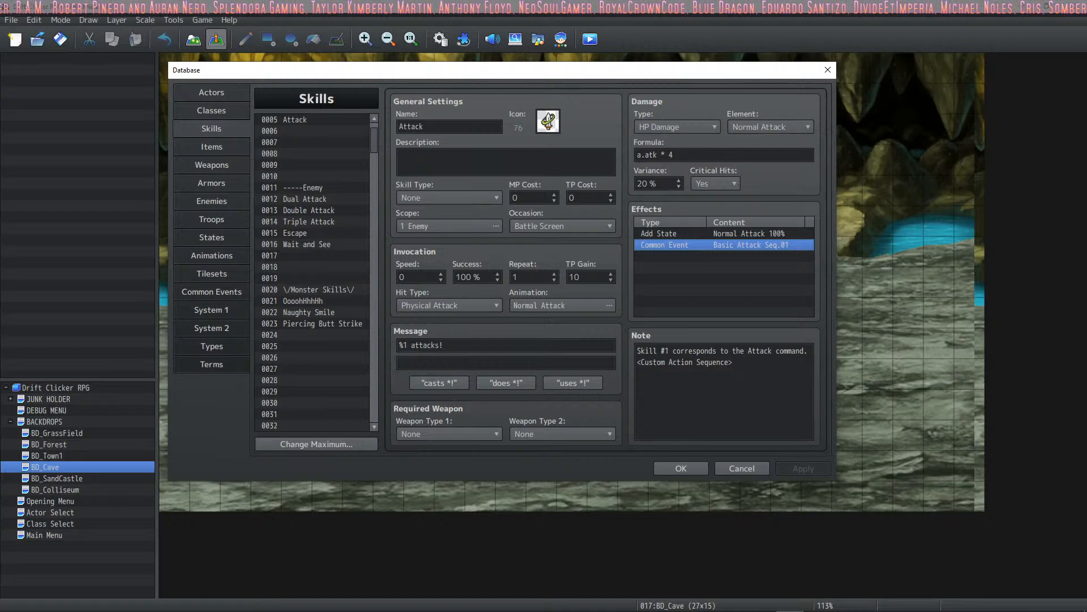
key(alt+Tab)
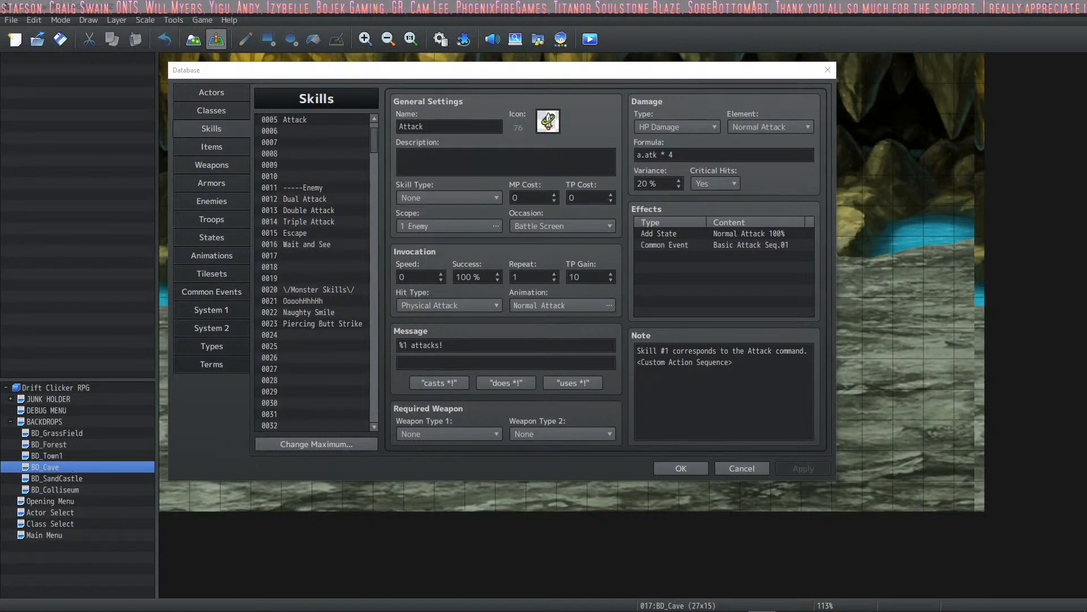
click(683, 467)
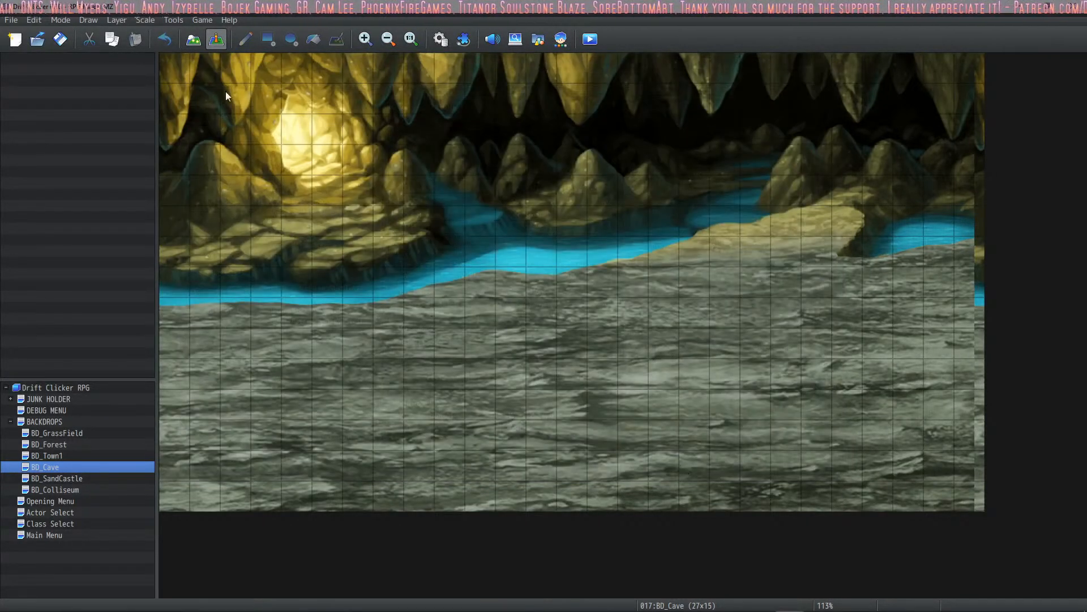
- Start a playtest, maximize the game window and confirm the horned, dark-armored knight as the actor
click(589, 39)
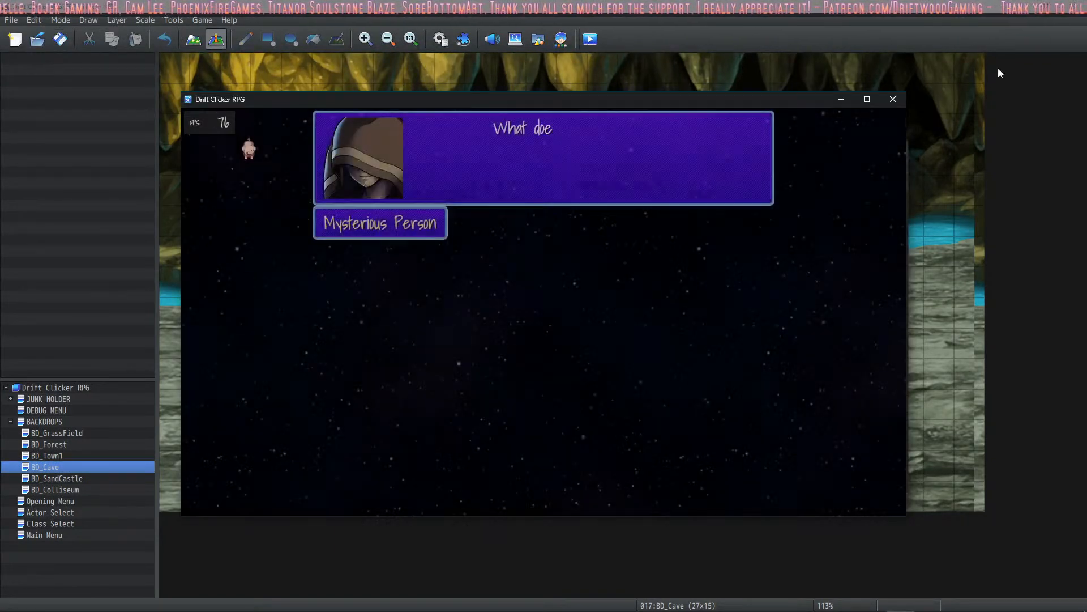
click(874, 101)
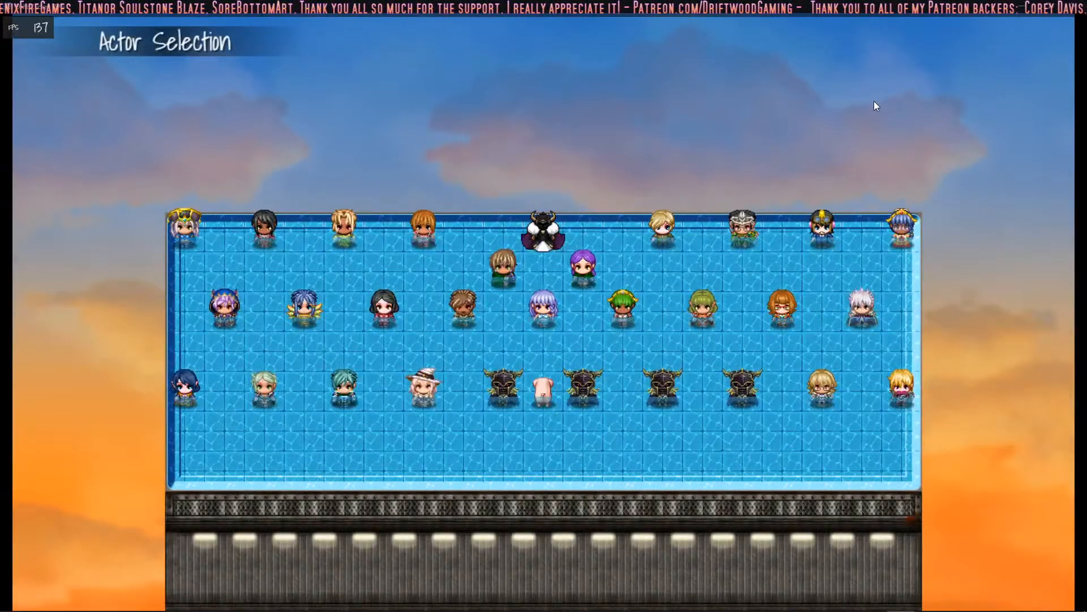
key(Return)
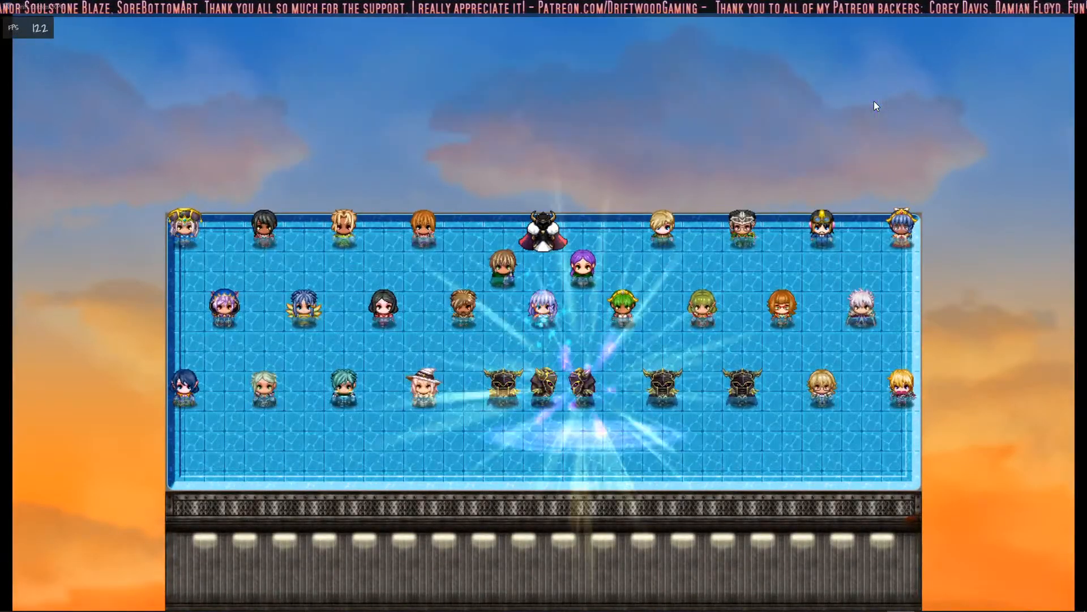
key(Return)
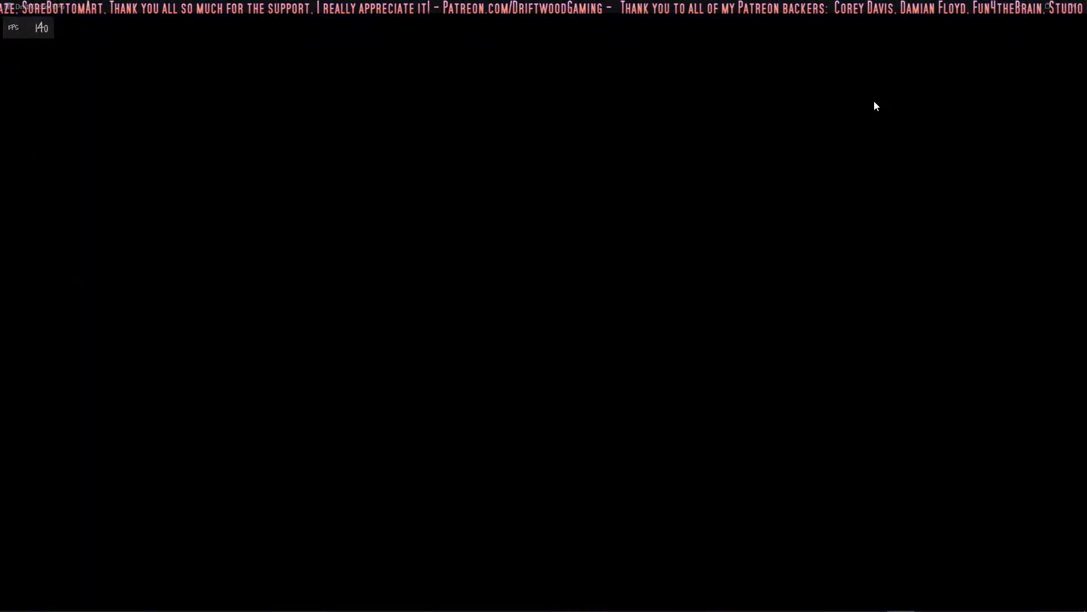
- Choose the character's class four entries below the initial choice and enter the Town
key(Down)
key(Down)
key(Down)
key(Down)
key(Down)
key(Return)
key(Return)
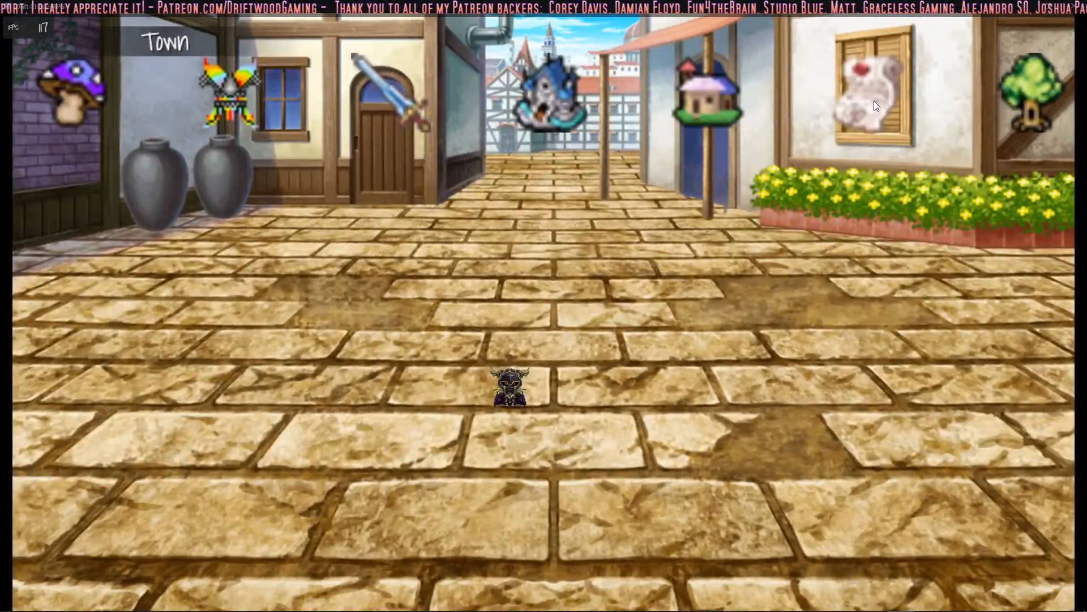
- Travel from the Town to the forest, start a battle and look at the Focus skill list
click(1014, 93)
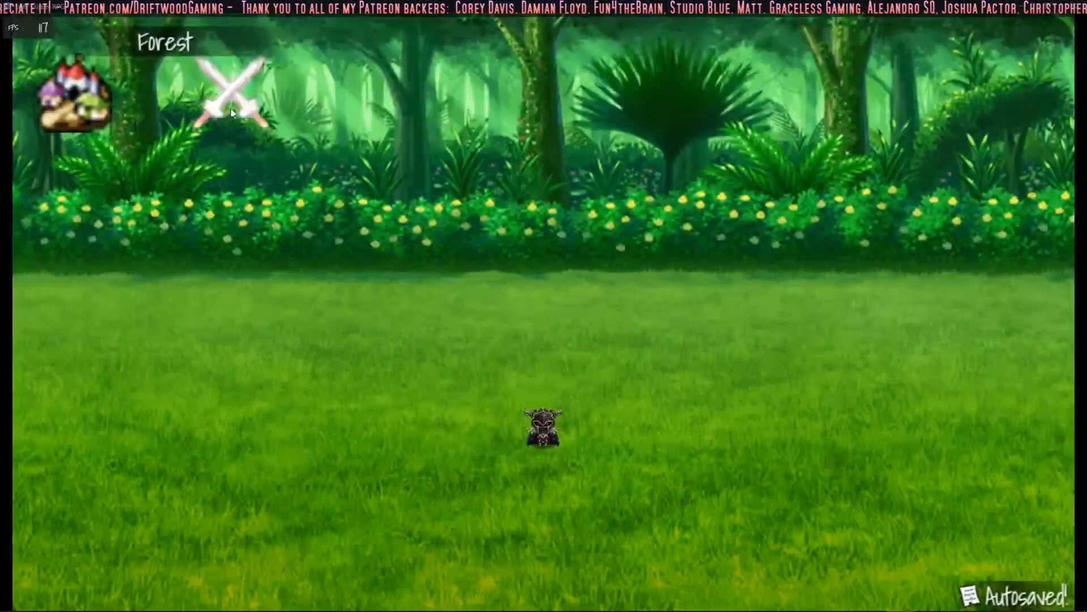
click(230, 108)
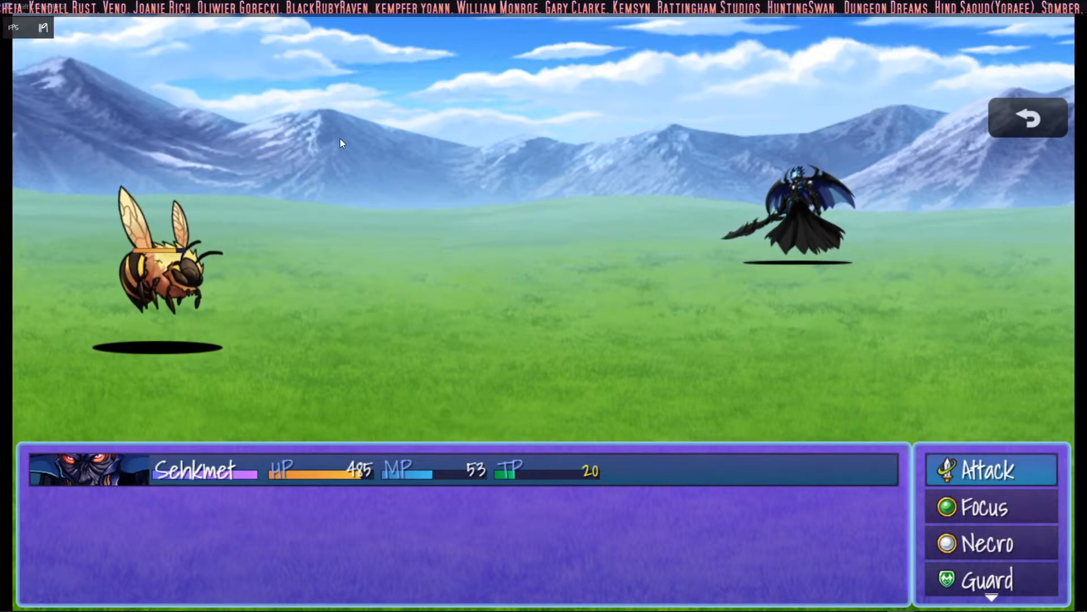
key(Down)
key(Return)
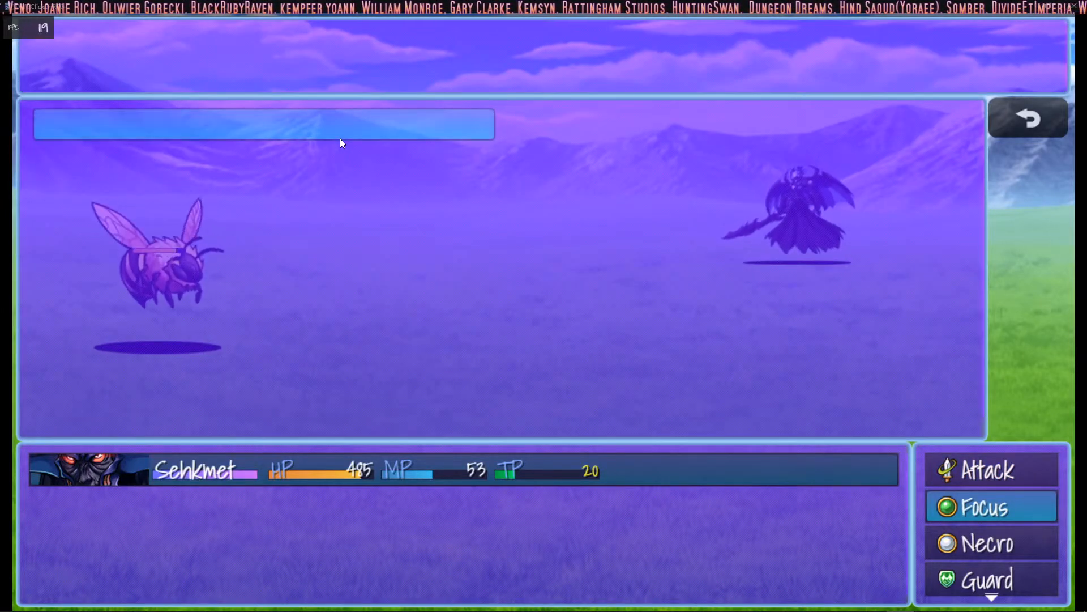
- Leave the Focus skill list and cast the Necro skill Soul Suck on the bee
key(Escape)
key(Down)
key(Return)
key(Down)
key(Up)
key(Return)
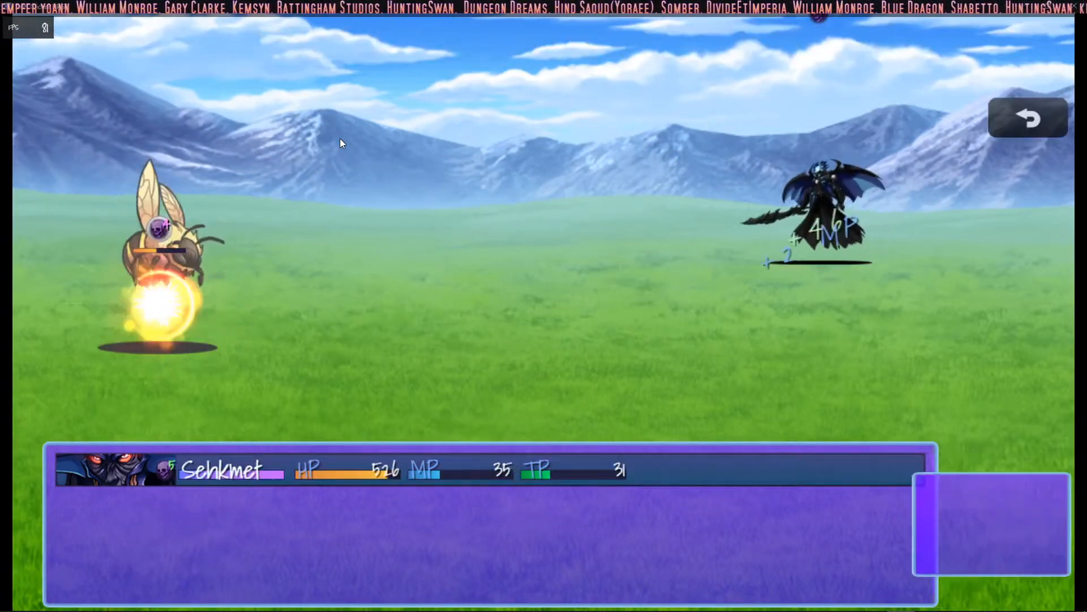
- Back out of targeting with Soul Suck and cast Curse: Enfeeble on the bee instead
key(Return)
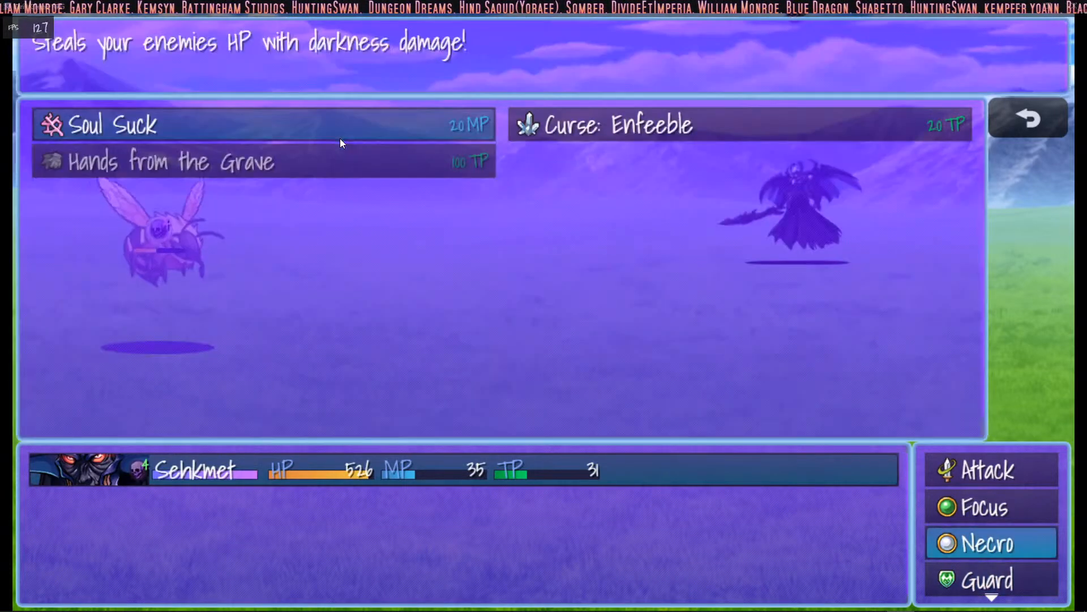
key(Return)
key(Escape)
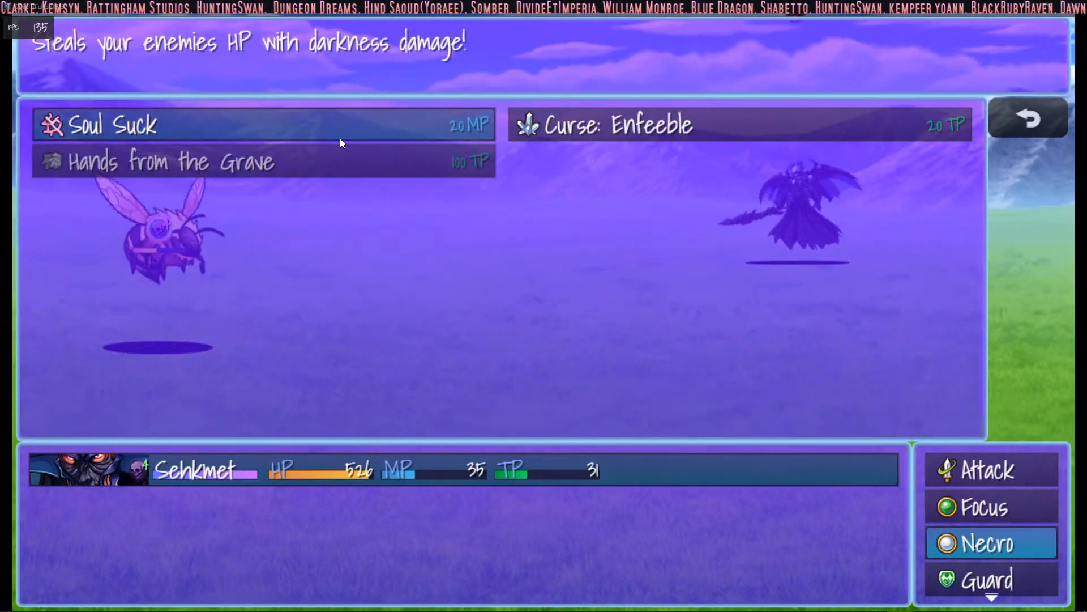
key(Right)
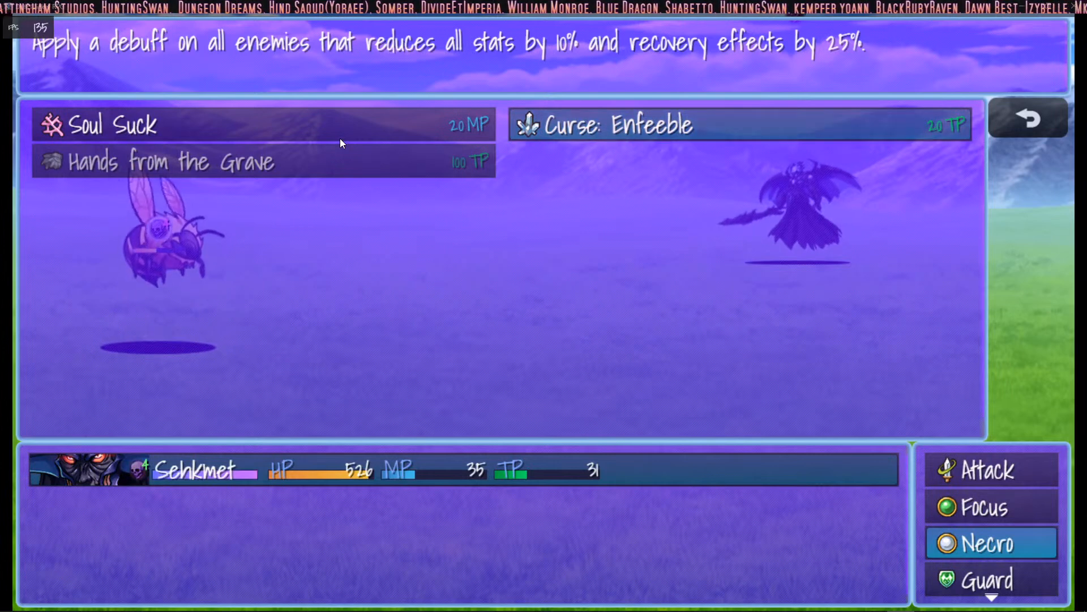
key(Return)
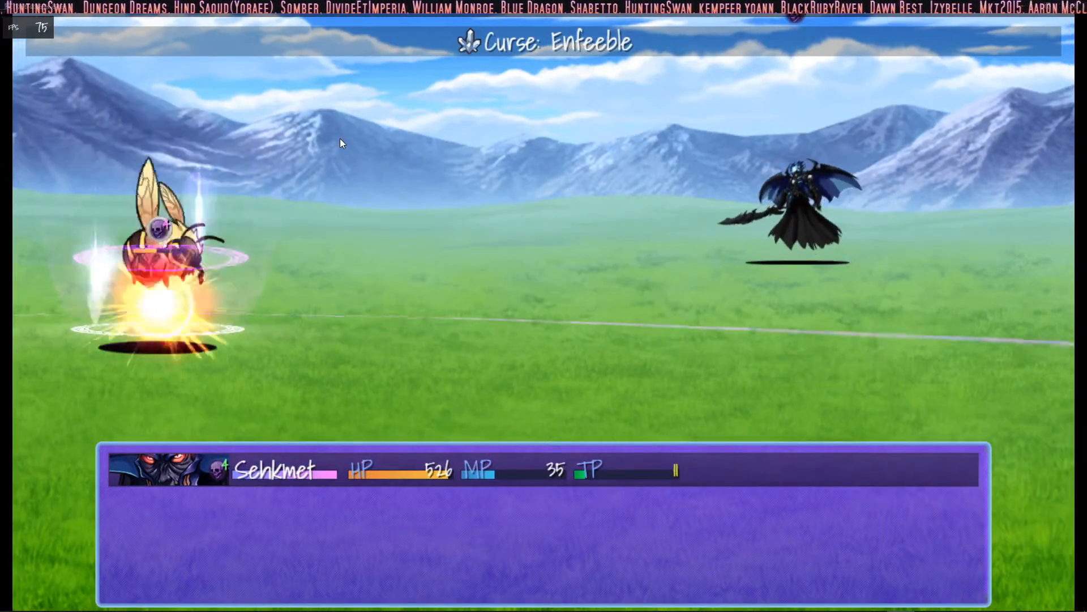
- Cast Soul Suck on the bee, followed by another Curse: Enfeeble
key(Return)
key(Left)
key(Return)
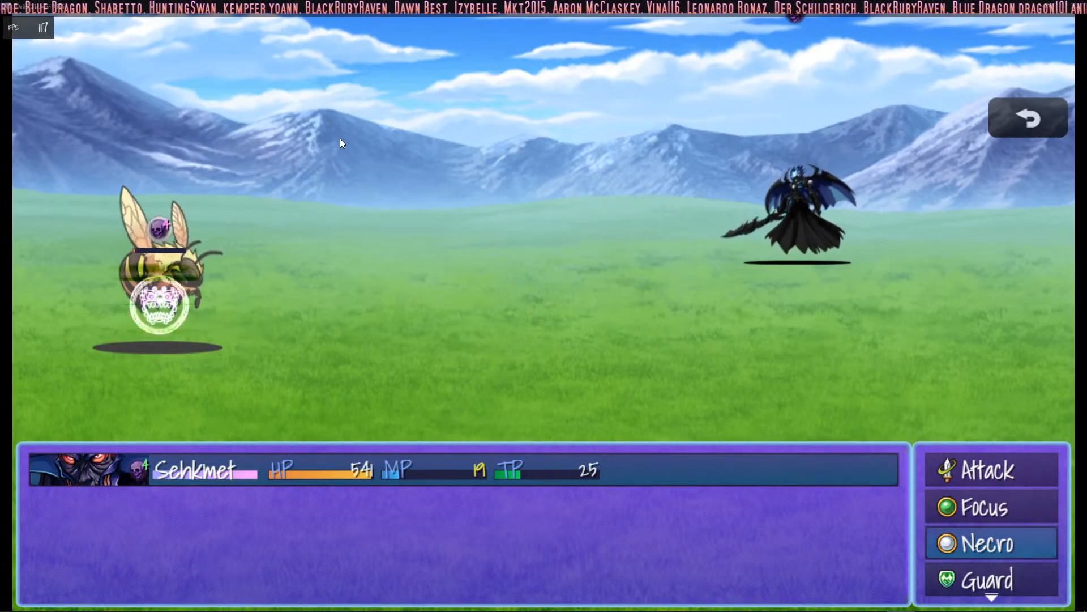
key(Return)
key(Right)
key(Return)
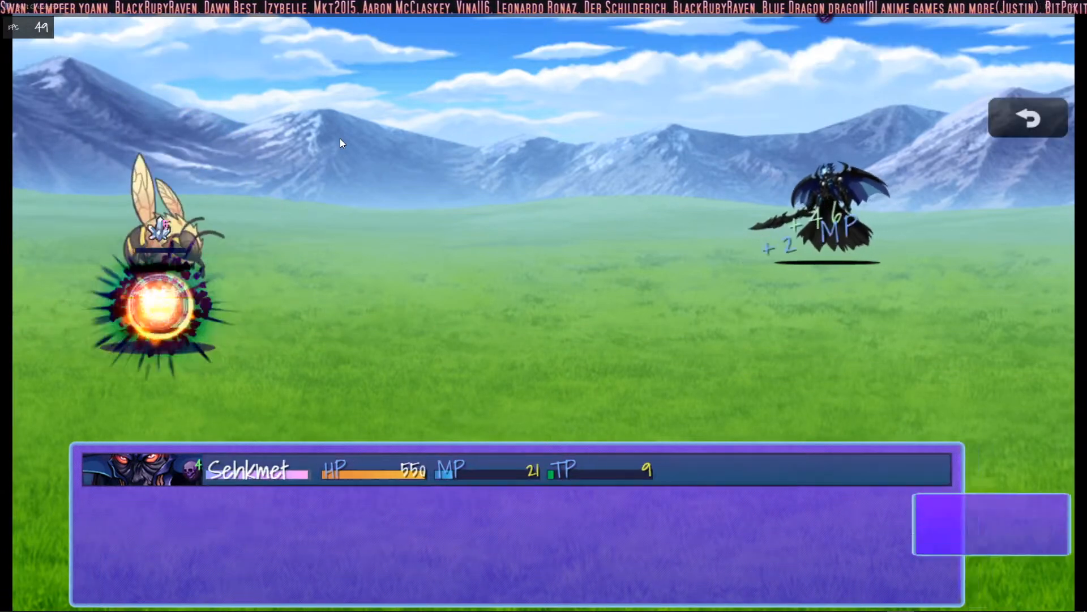
- Finish off the bee with a basic Attack and dismiss the victory screen
key(Up)
key(Up)
key(Return)
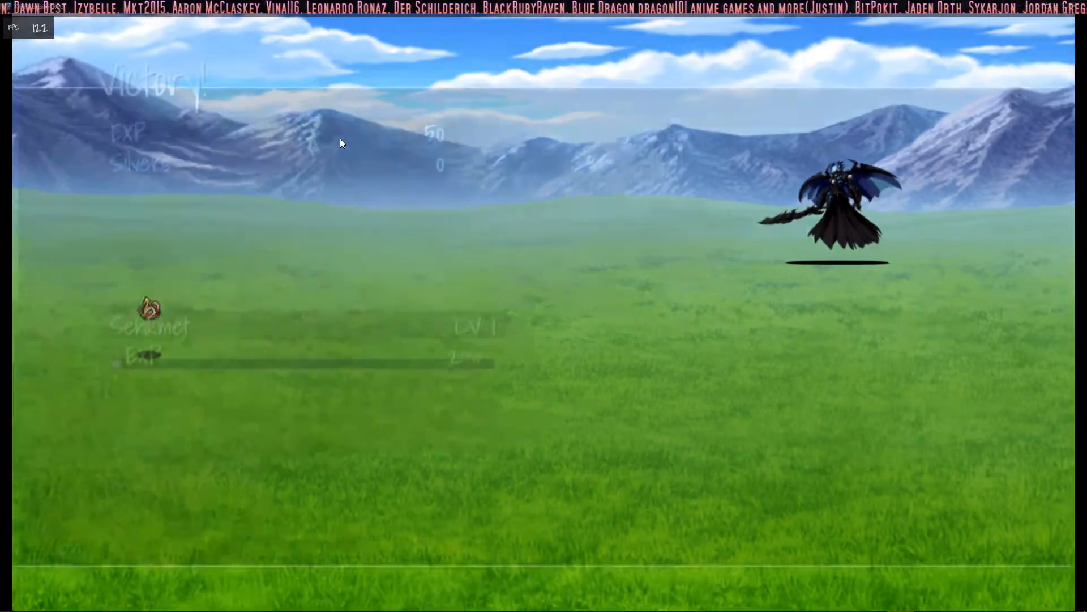
key(Return)
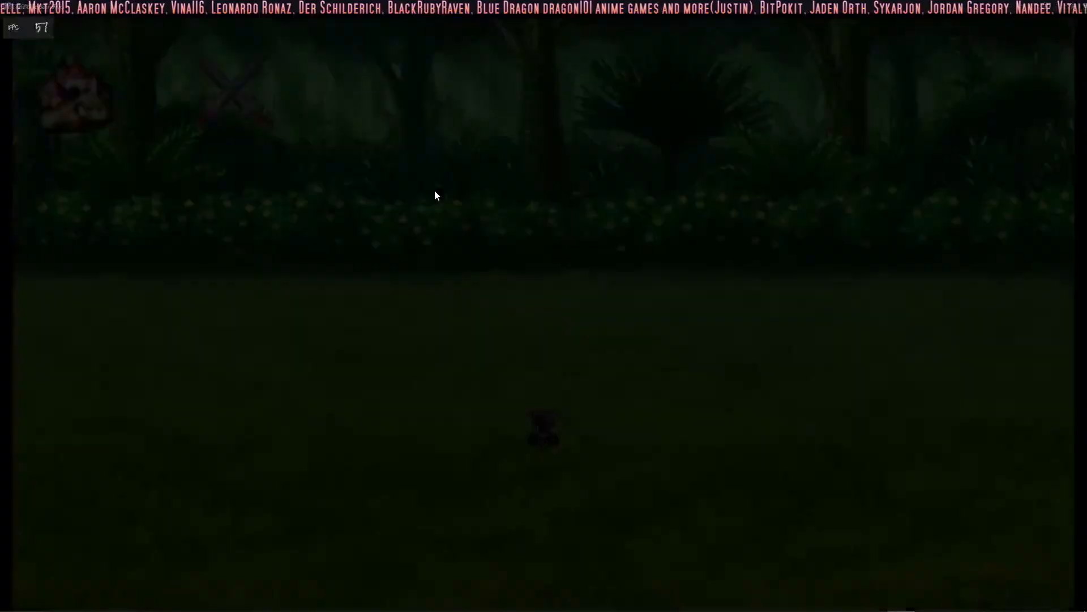
key(Left)
key(Down)
key(Right)
key(Left)
key(Down)
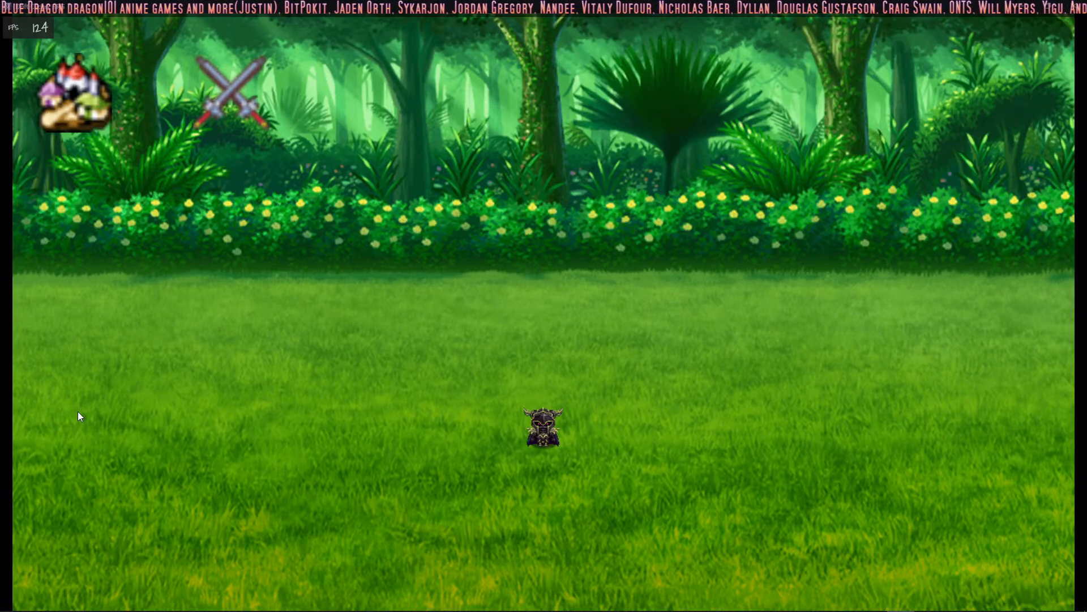
- Start another forest battle, check the Focus skill list and cast Curse: Enfeeble on the ghost
click(227, 87)
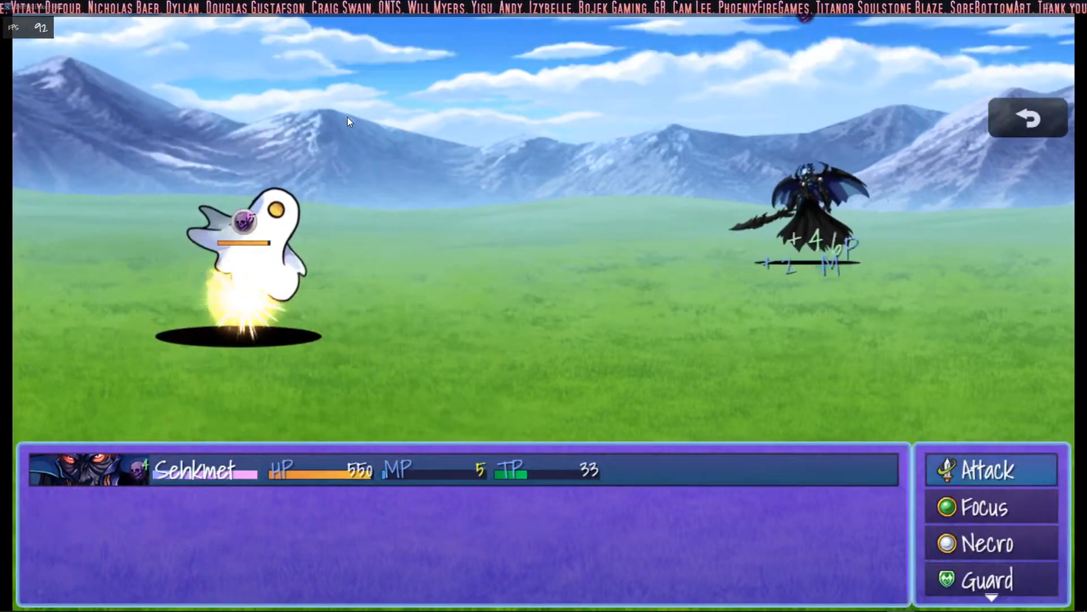
key(Down)
key(z)
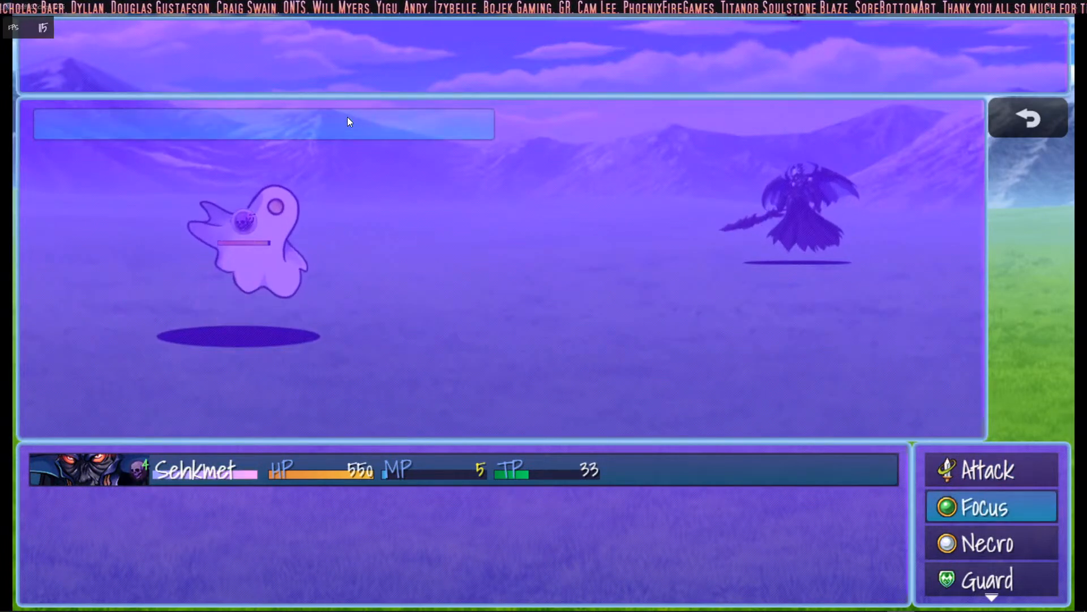
key(x)
key(Down)
key(z)
key(z)
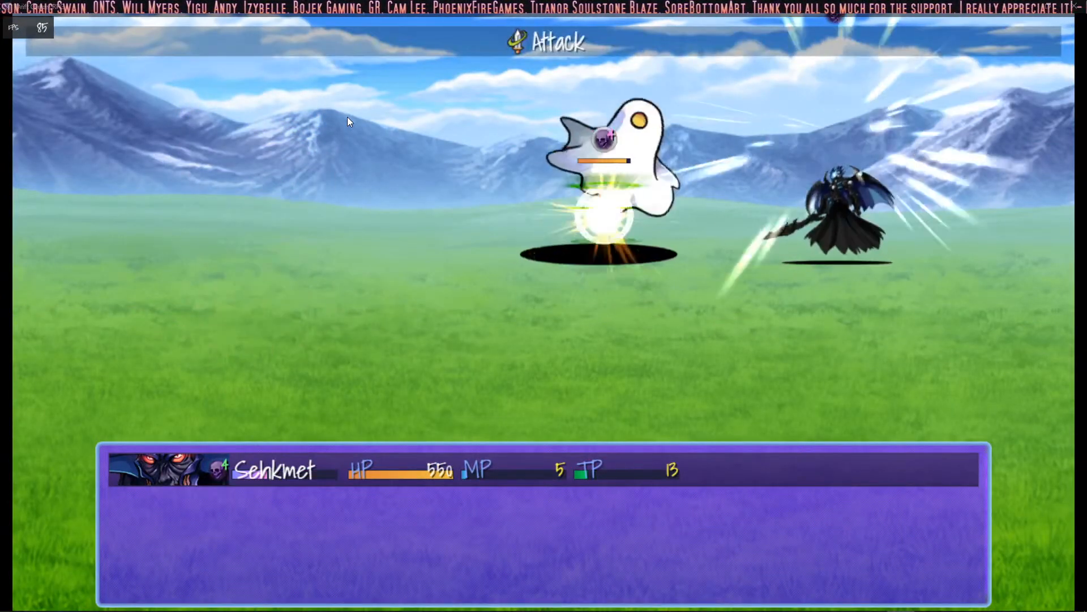
- Hit the ghost with a series of basic Attacks
key(Up)
key(Up)
key(Up)
key(x)
key(Down)
key(Up)
key(z)
key(Down)
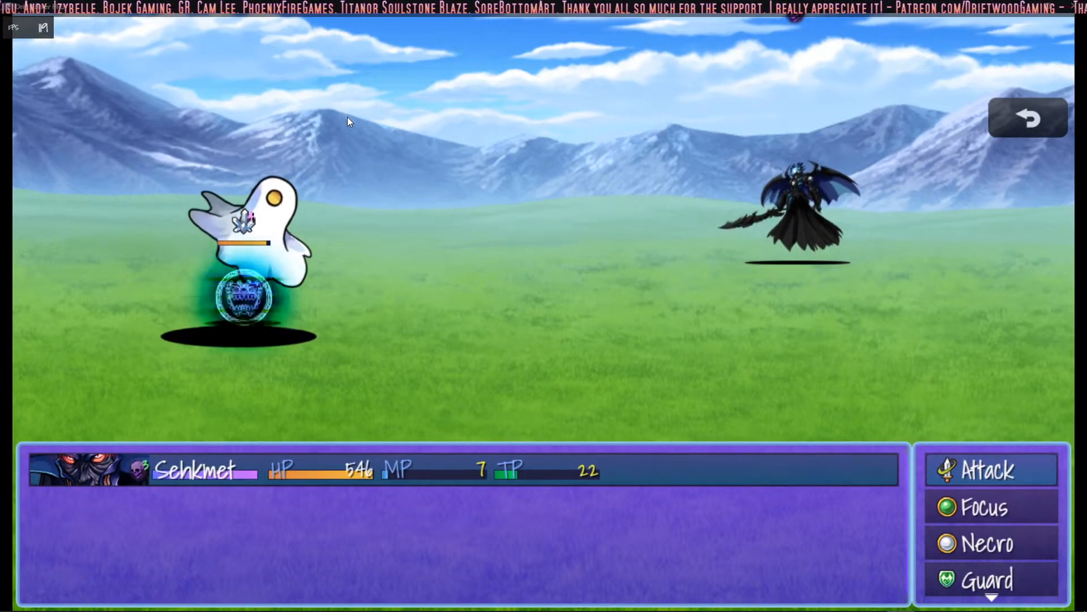
key(z)
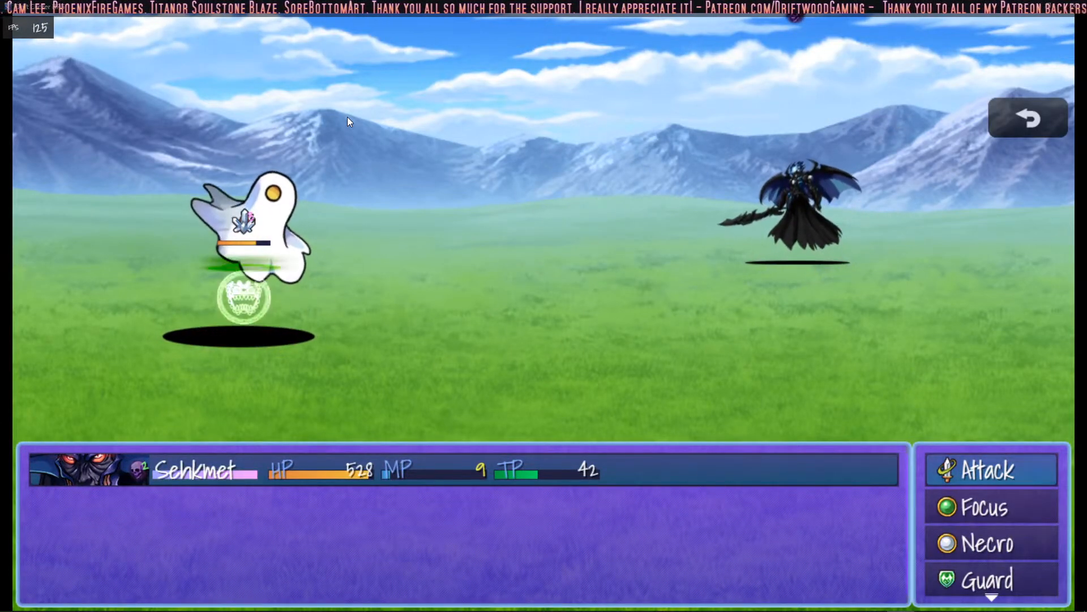
key(z)
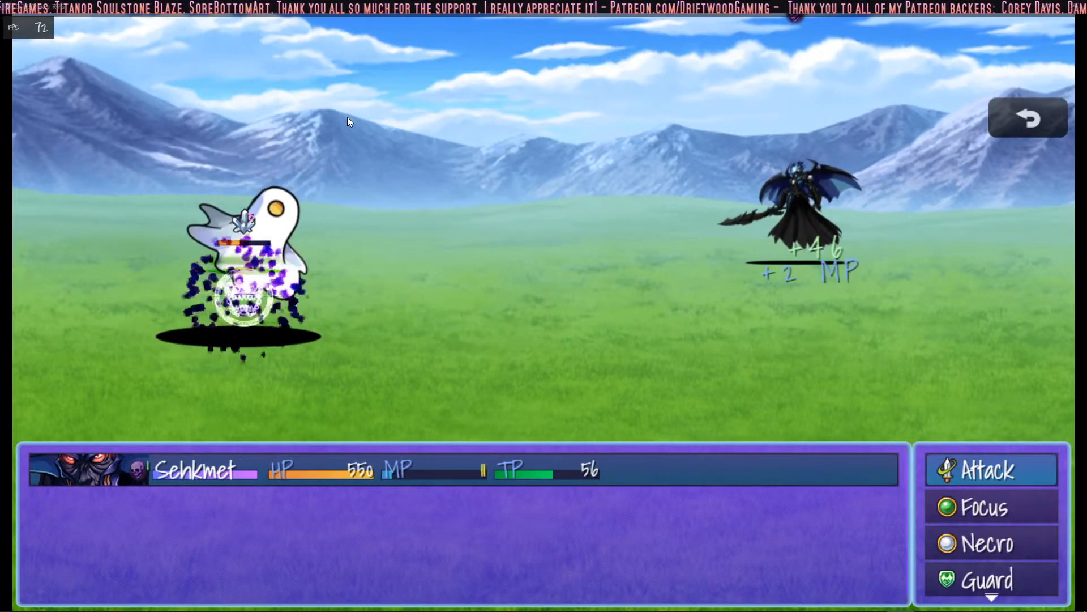
key(Down)
key(z)
key(z)
key(z)
key(Down)
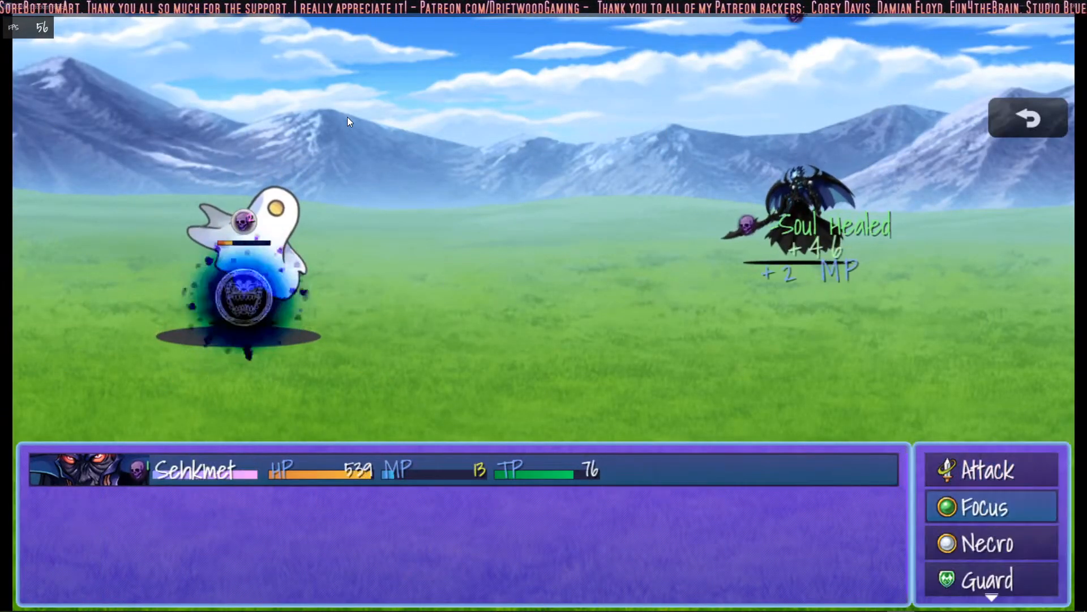
- Cast the Necro skill Curse: Enfeeble on the ghost twice more
key(Down)
key(z)
key(z)
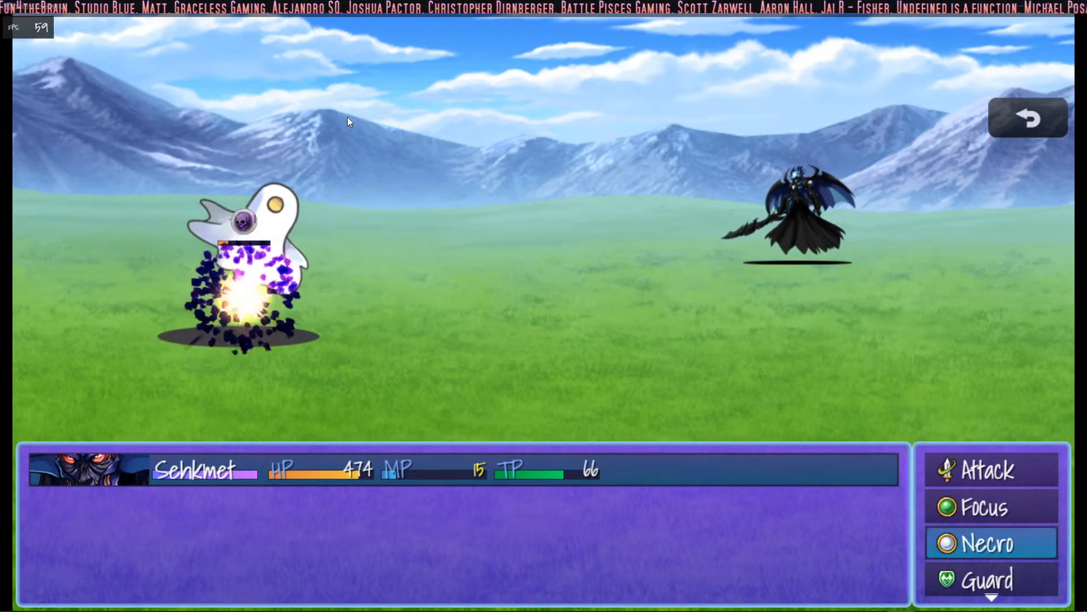
key(Return)
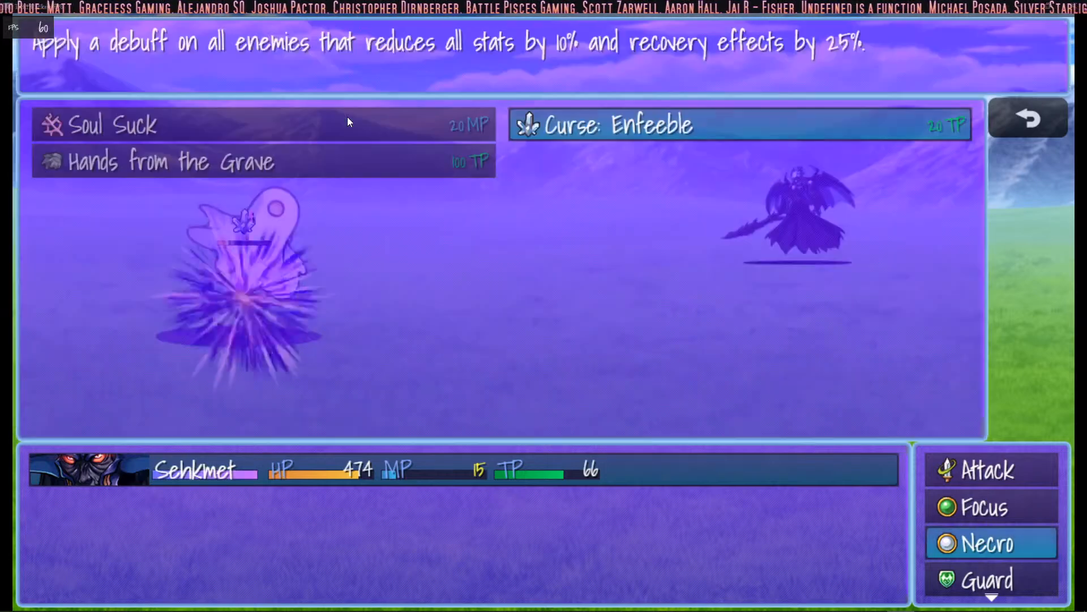
key(Return)
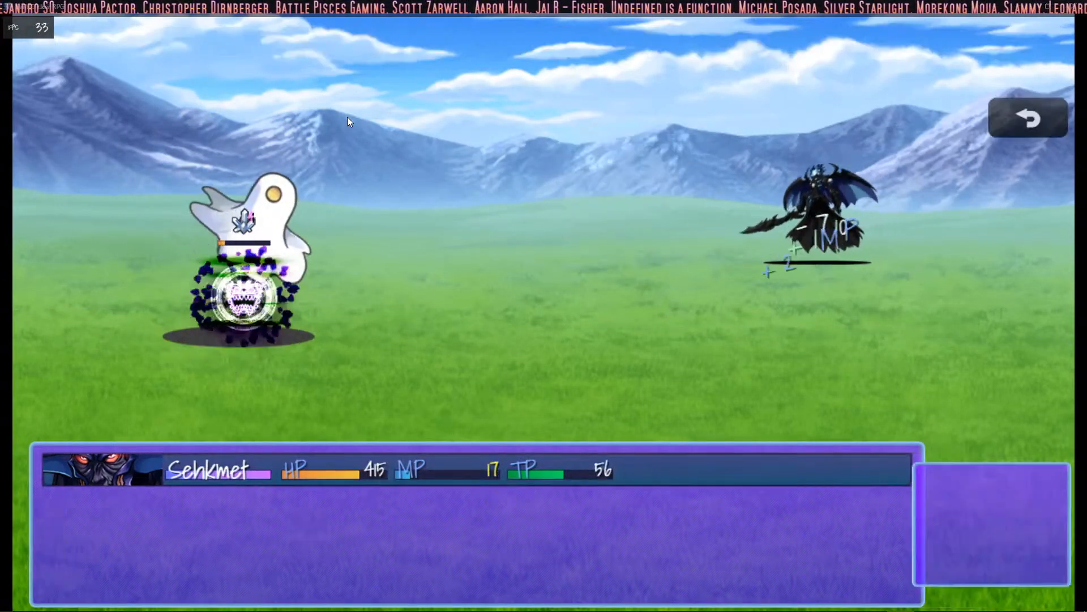
- Defeat the ghost with basic Attacks and dismiss the victory screen to return to the forest
key(Up)
key(Up)
key(Return)
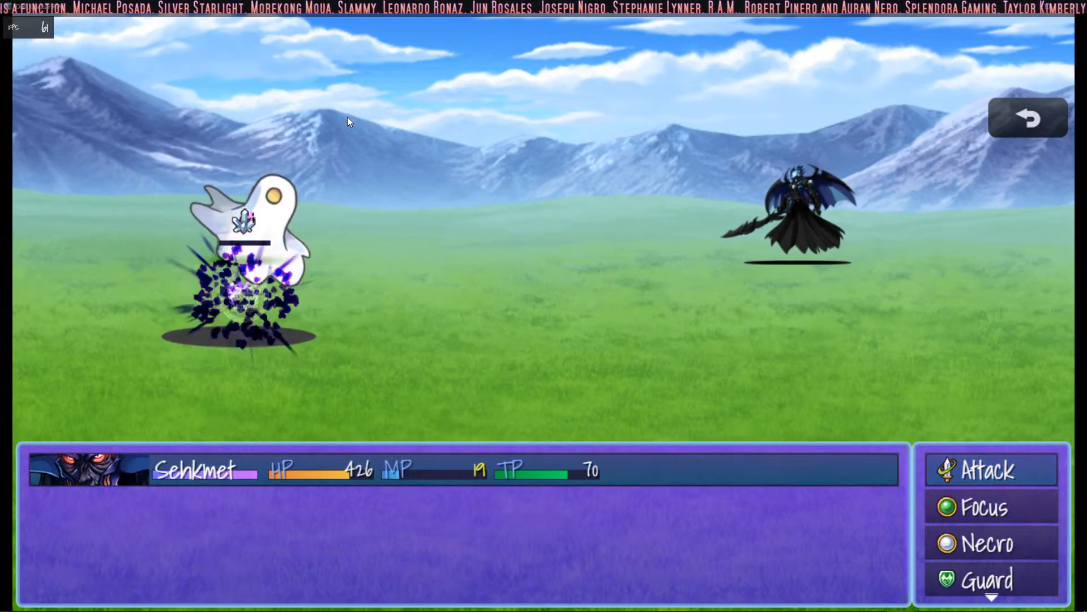
key(Return)
key(Return)
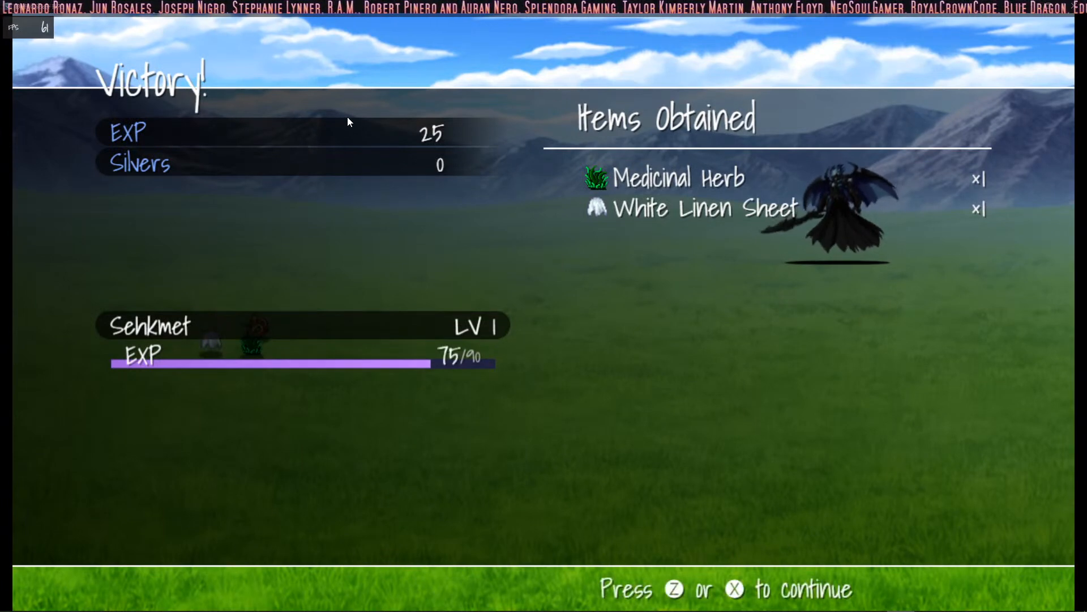
key(Return)
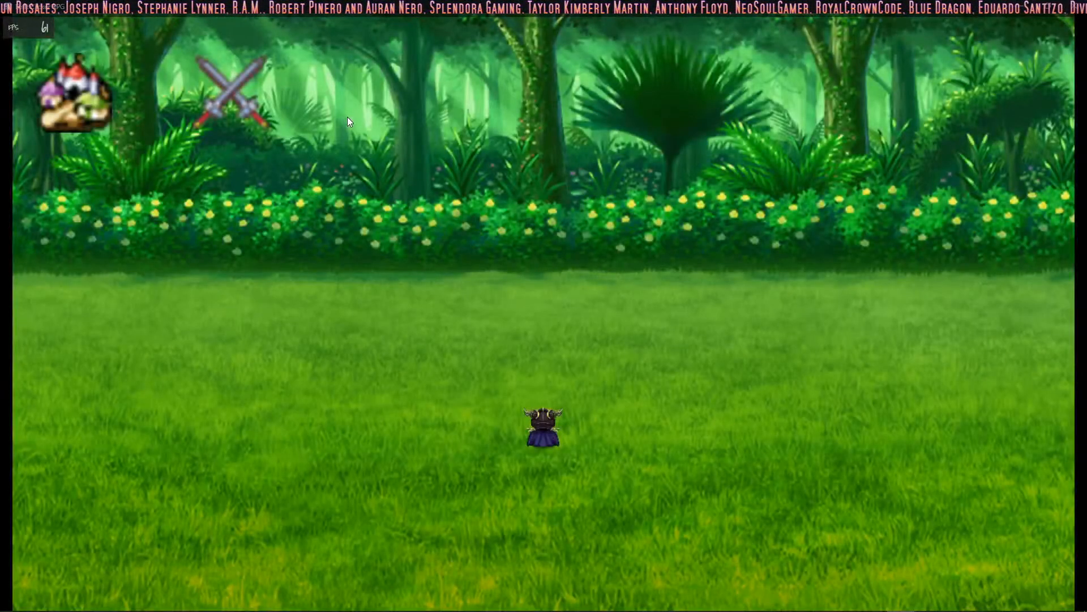
- Start another forest battle, attack the ghost and open the Focus skill list
click(253, 104)
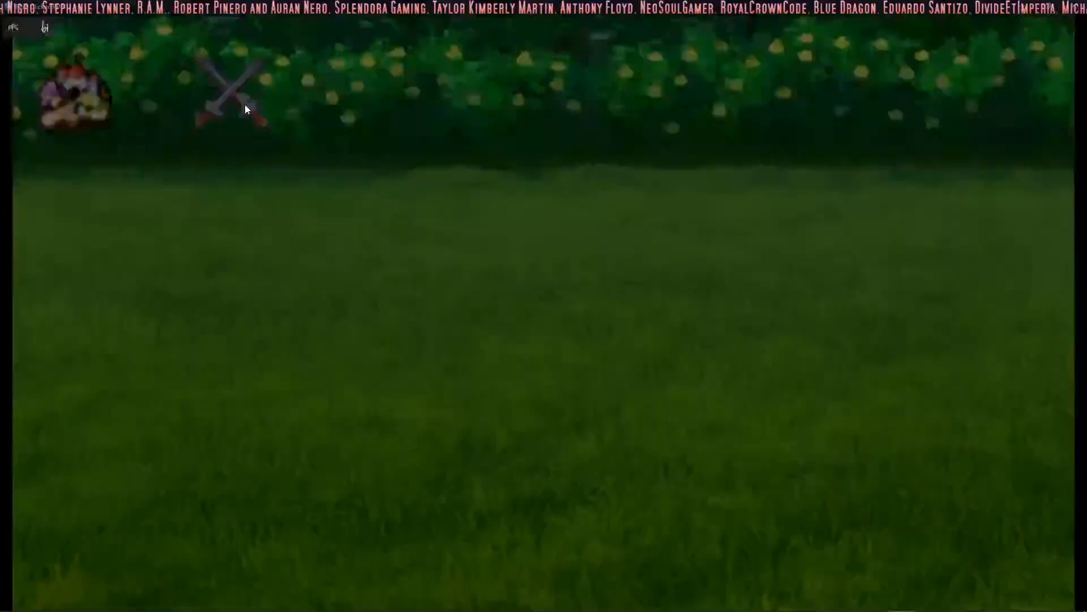
key(z)
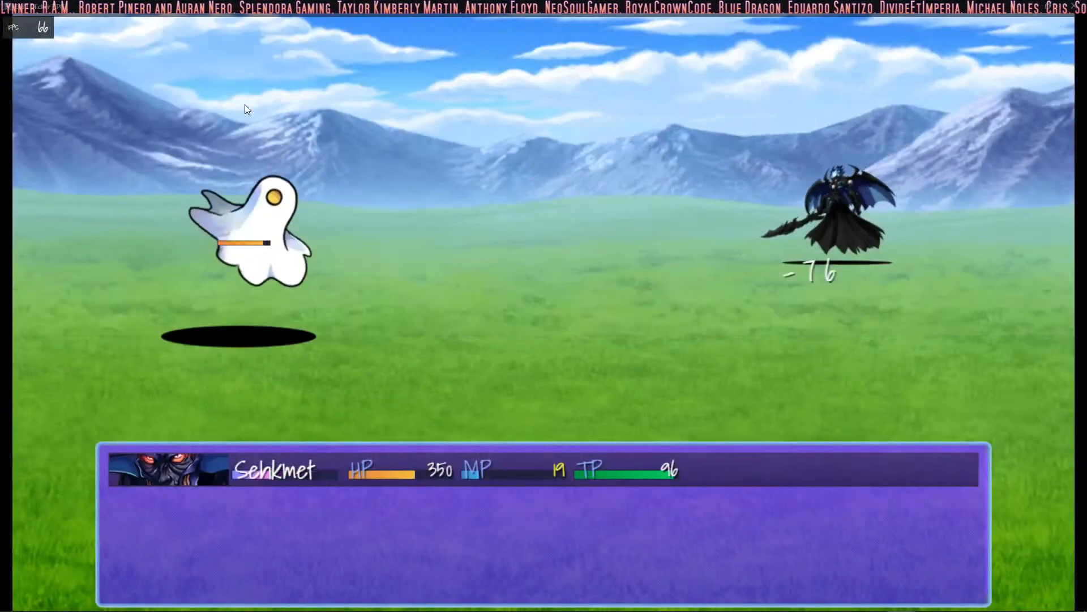
key(Down)
key(z)
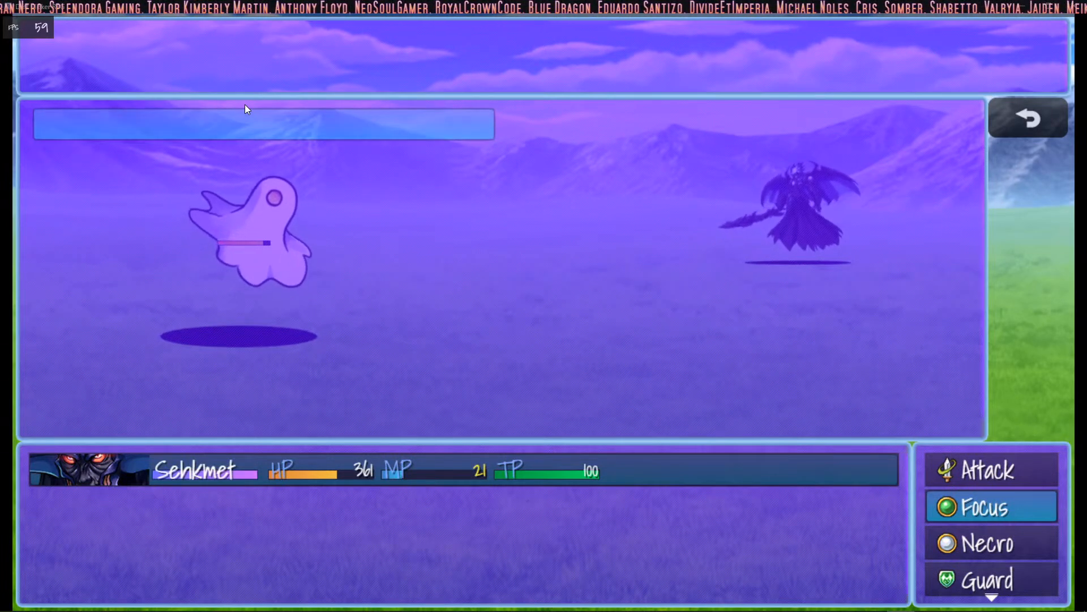
- Leave the Focus list and cast the Necro skill Hands from the Grave on the ghost
key(x)
key(Down)
key(z)
key(Right)
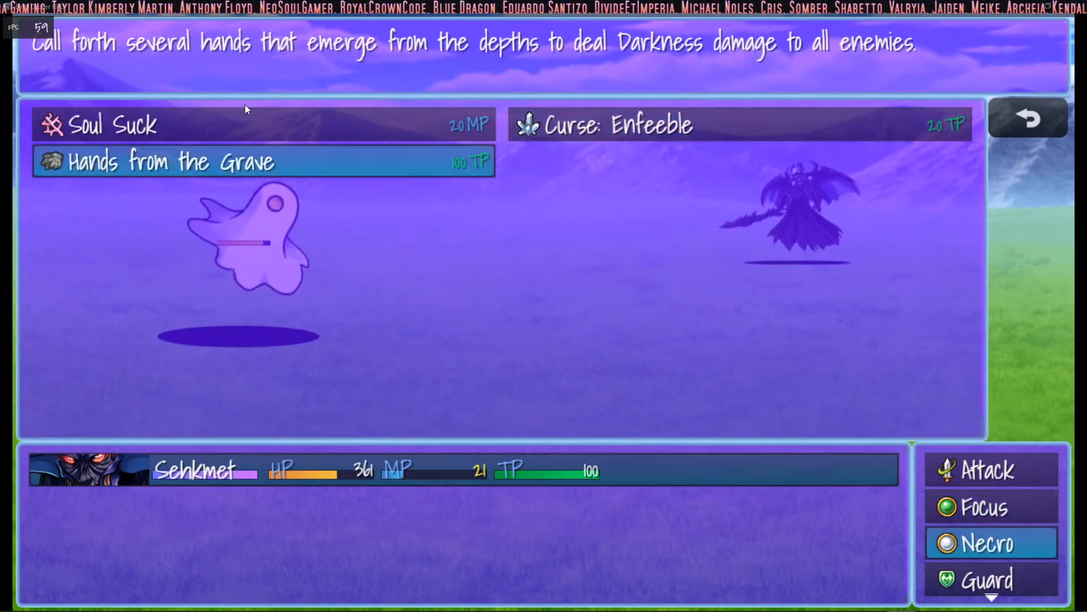
key(z)
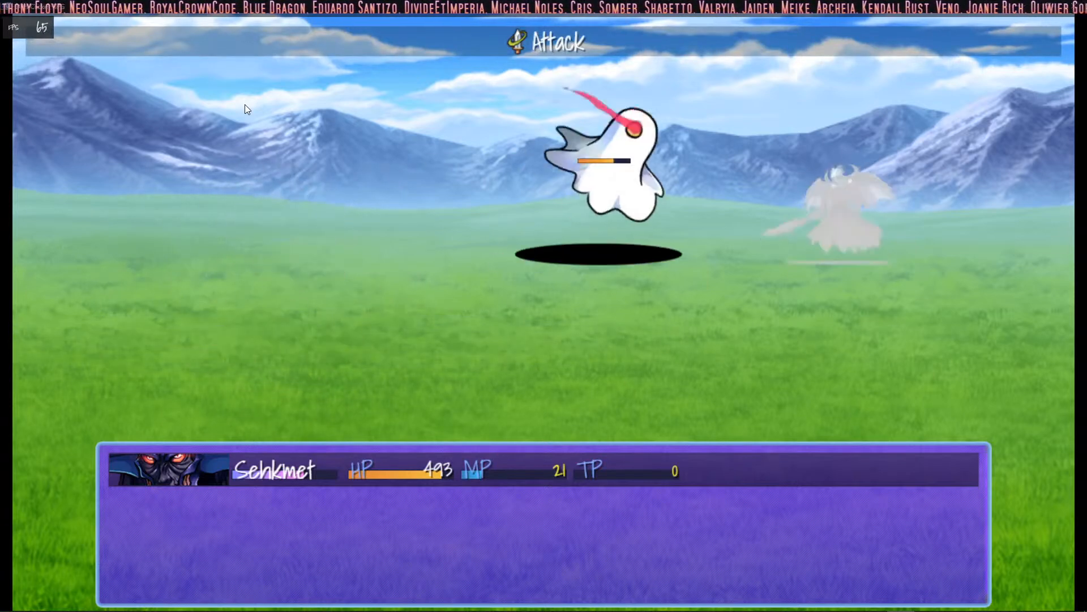
- Reopen the Necro skill list and look over Soul Suck, Curse: Enfeeble and Hands from the Grave
key(z)
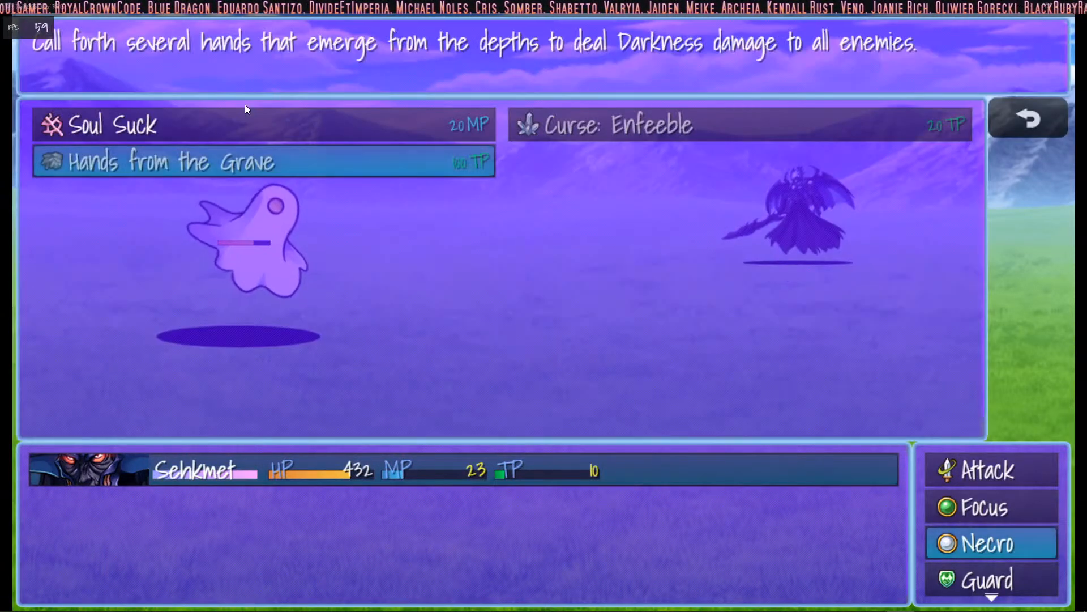
key(Up)
key(Right)
key(Left)
key(Down)
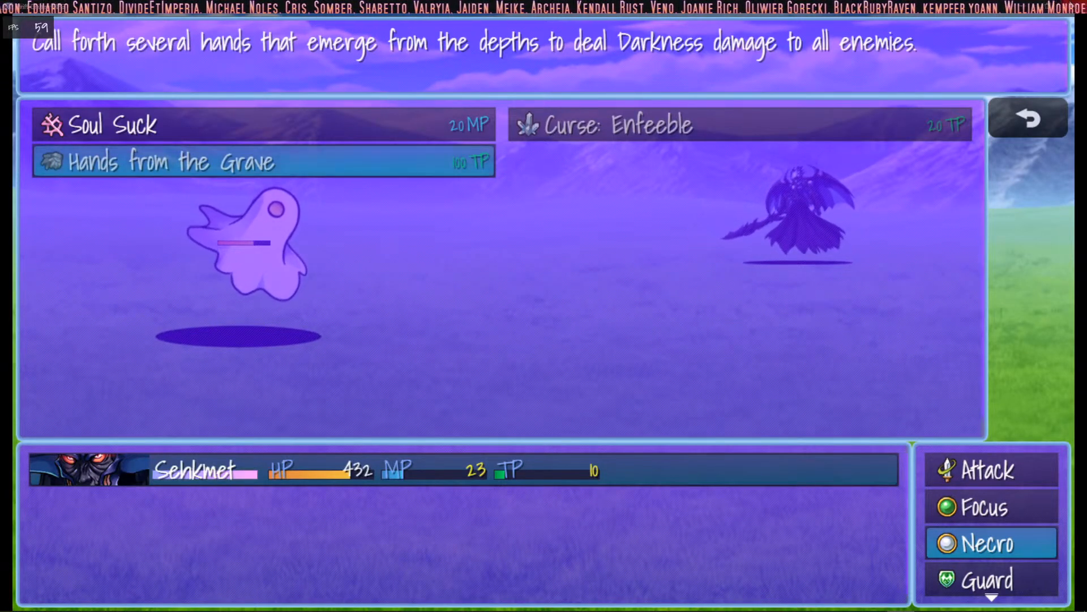
- Quit the playtest and look up the Hands from the Grave skill in the editor database, checking its common event effect
click(1075, 6)
click(440, 39)
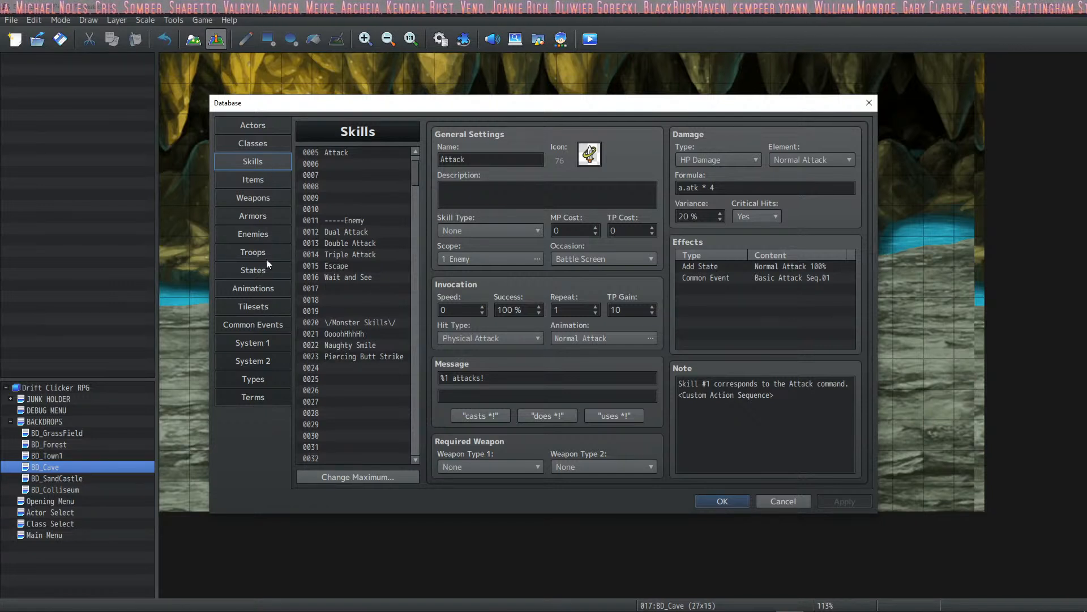
drag(417, 175, 428, 358)
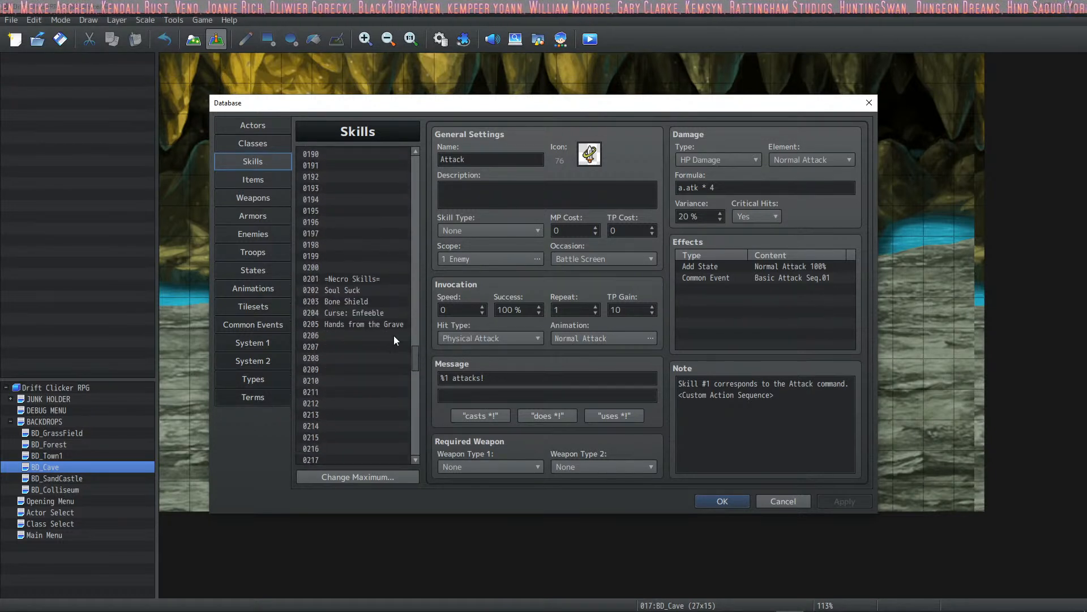
click(383, 324)
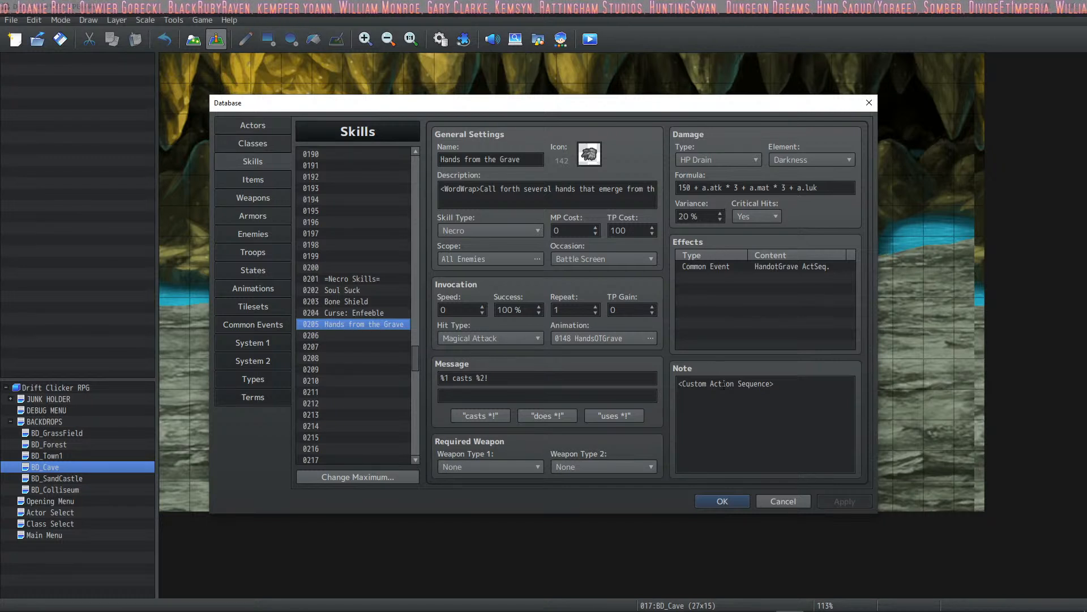
click(731, 268)
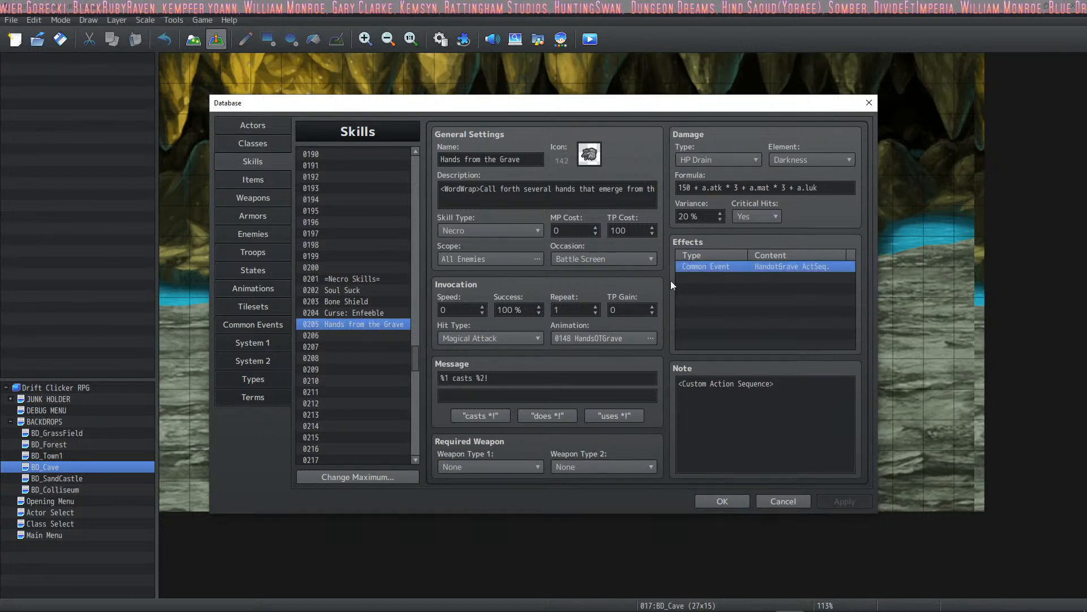
- Open the HandotGrave ActSeq. common event and read through its commands
click(266, 325)
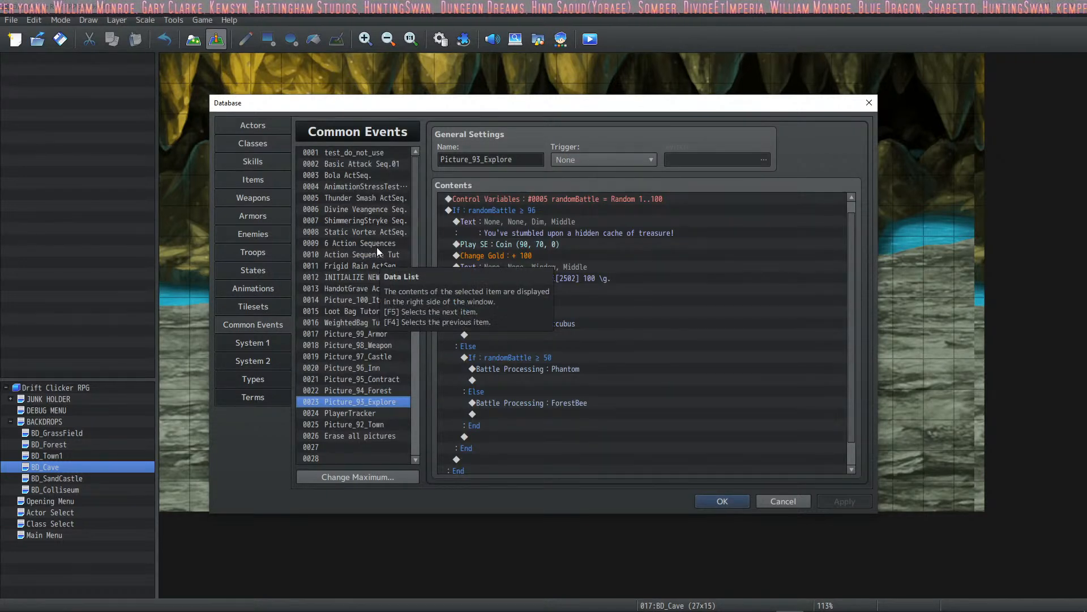
click(359, 288)
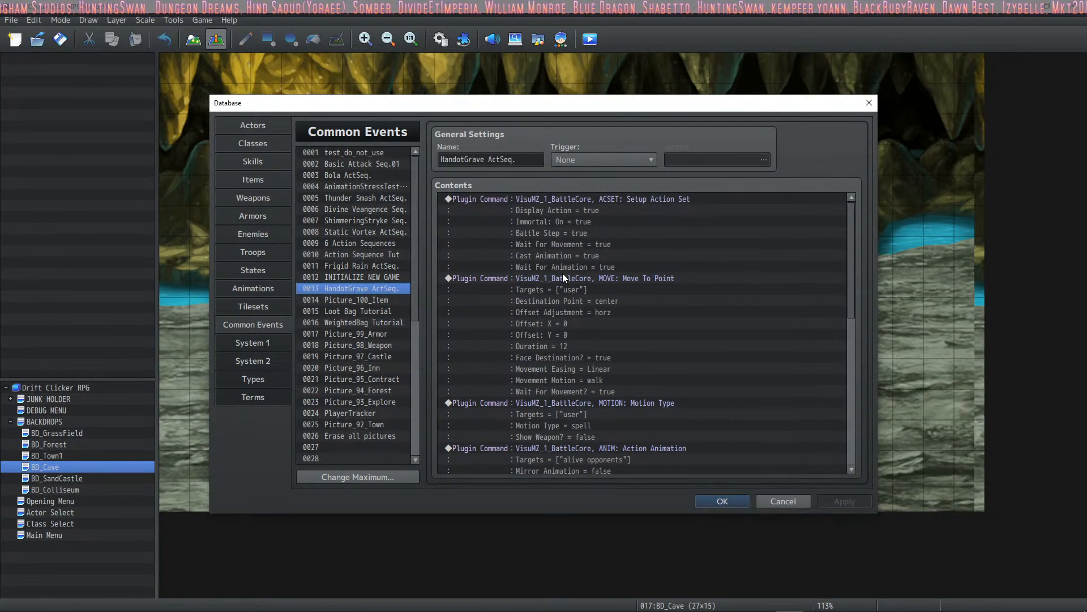
scroll(562, 273, down, 2)
scroll(563, 273, up, 2)
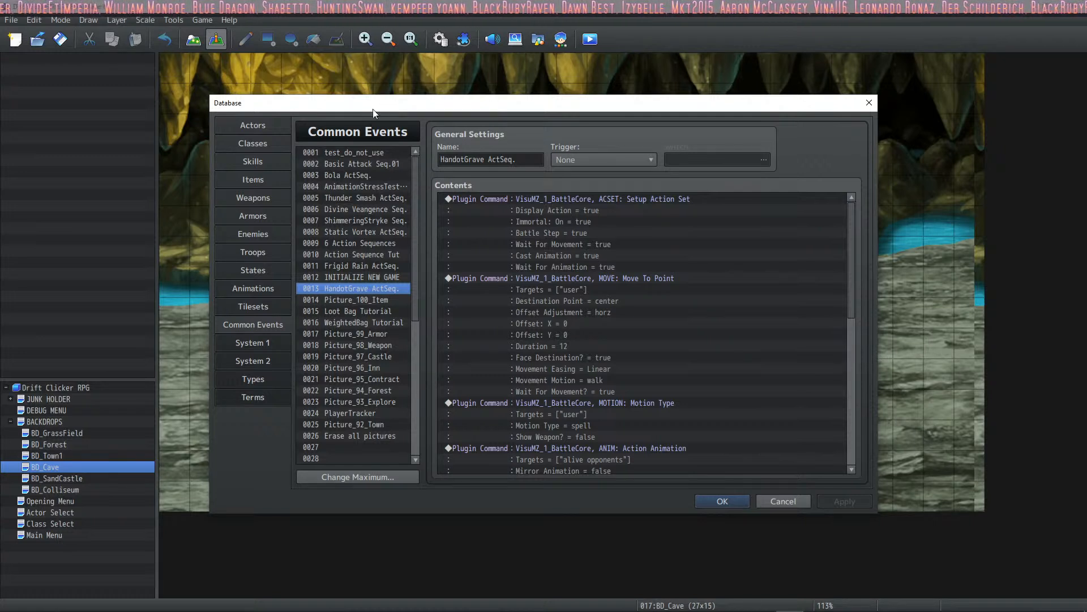
- Browse the whole common events list, checking the blank entries after Erase all pictures and the Basic Attack Seq.01 event
scroll(362, 291, down, 7)
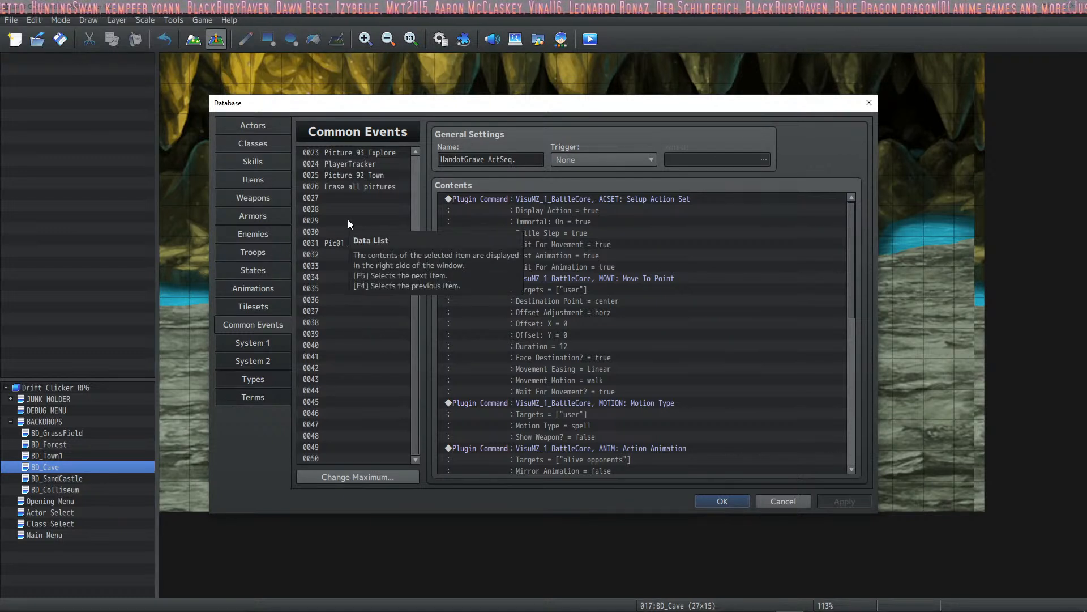
scroll(385, 226, up, 7)
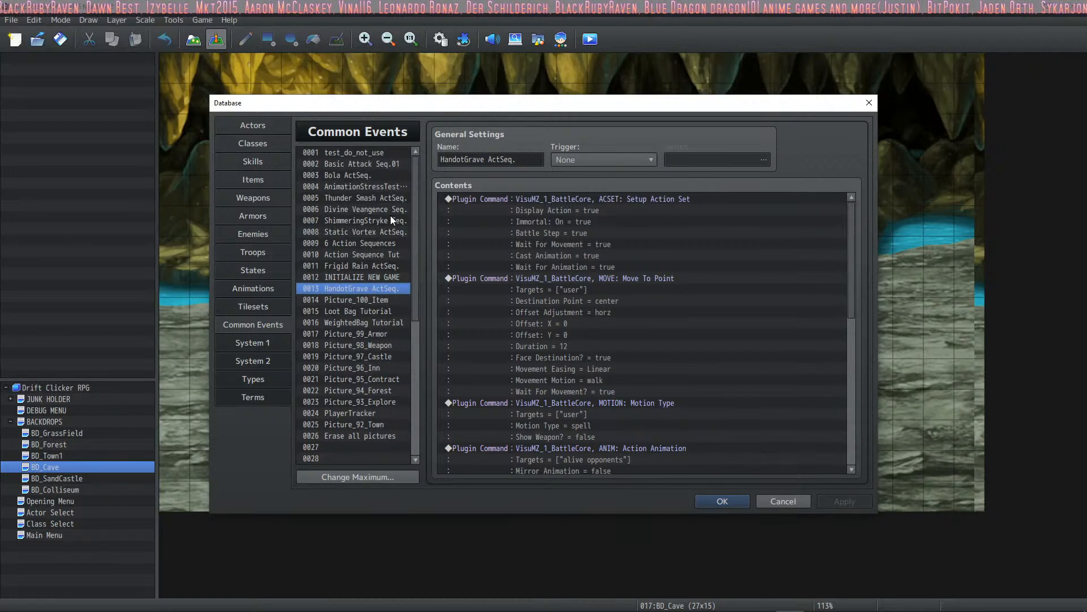
scroll(379, 236, down, 2)
scroll(379, 236, up, 2)
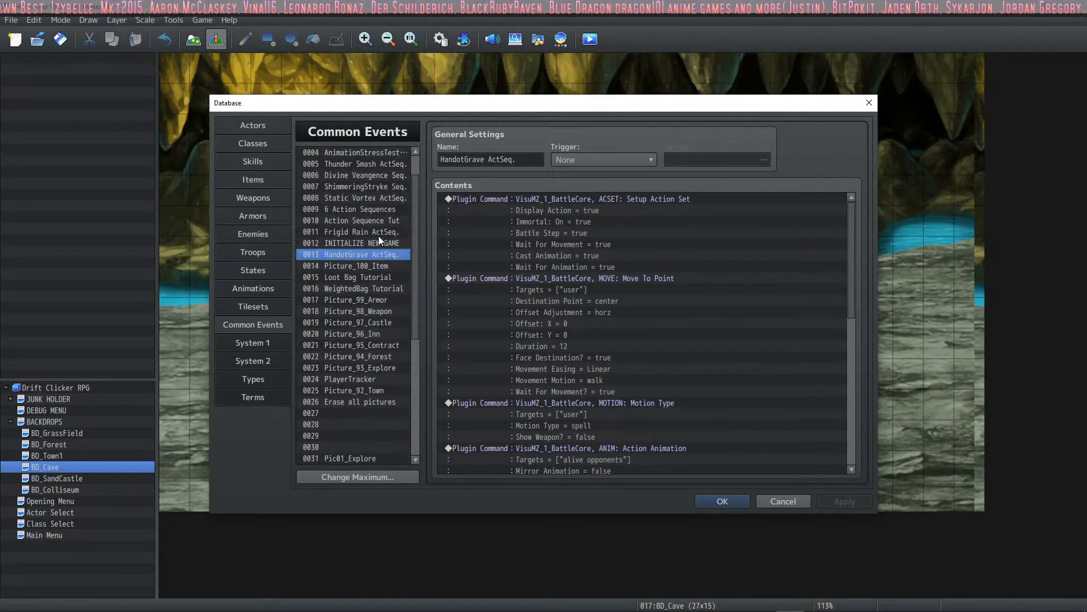
scroll(391, 347, down, 3)
click(344, 335)
click(346, 359)
click(345, 380)
scroll(347, 373, up, 3)
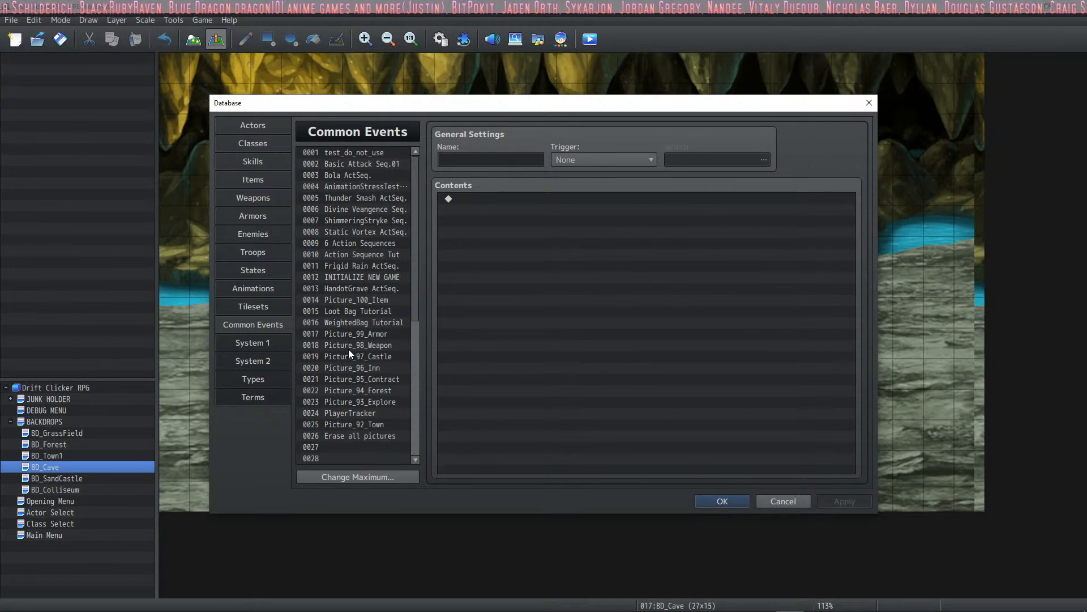
drag(413, 164, 372, 498)
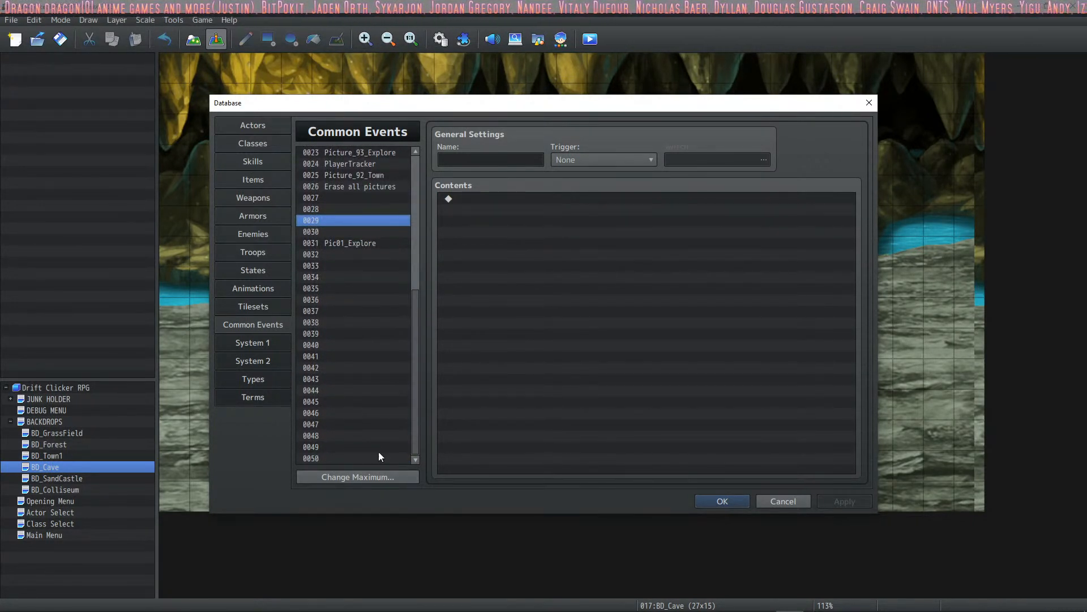
click(366, 255)
drag(411, 341, 331, 260)
click(334, 163)
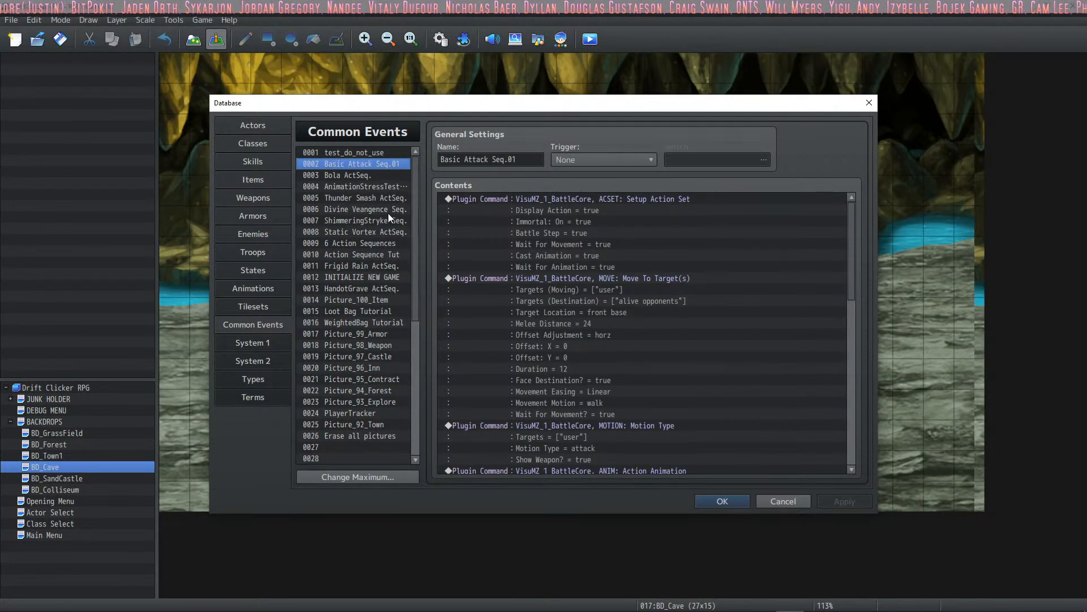
- Return to HandotGrave ActSeq. and examine its two Action Effect commands, the motion command and the wait between them
click(355, 276)
click(373, 288)
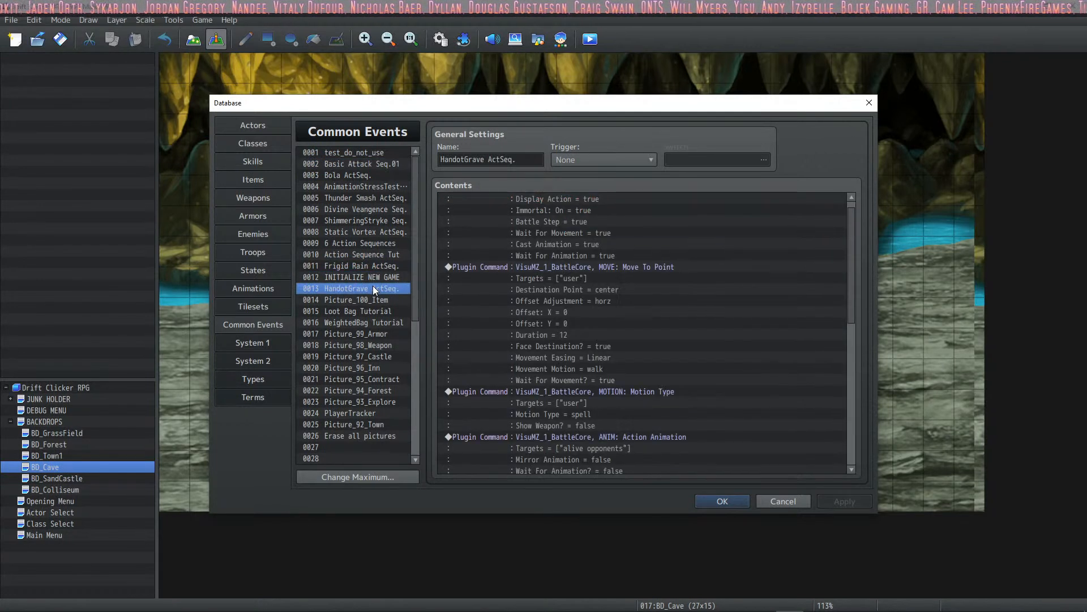
scroll(702, 367, down, 8)
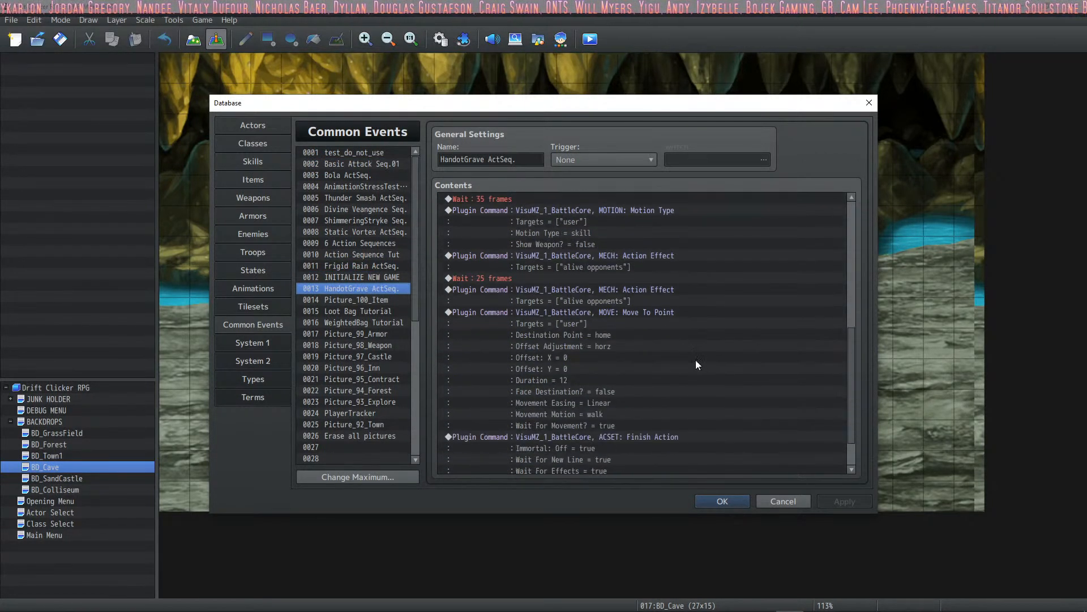
scroll(678, 335, down, 1)
click(671, 238)
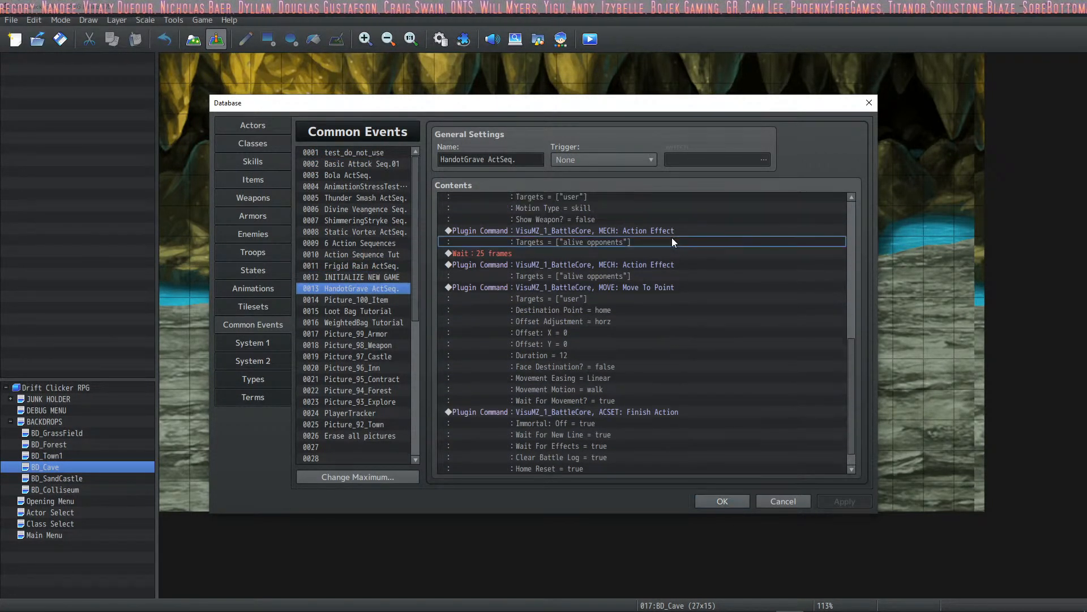
click(679, 233)
click(682, 267)
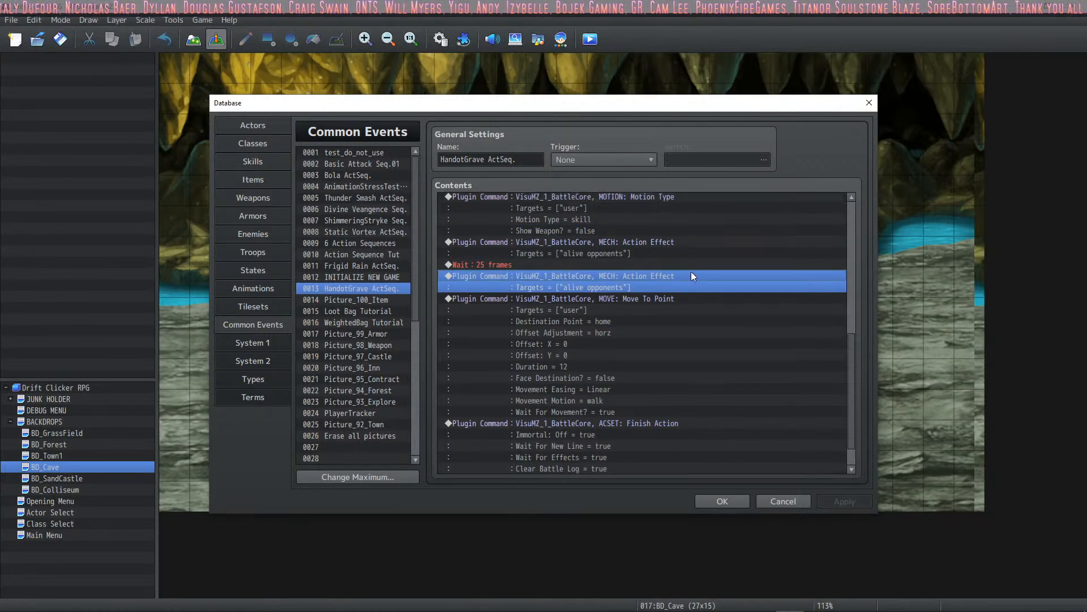
scroll(686, 309, up, 2)
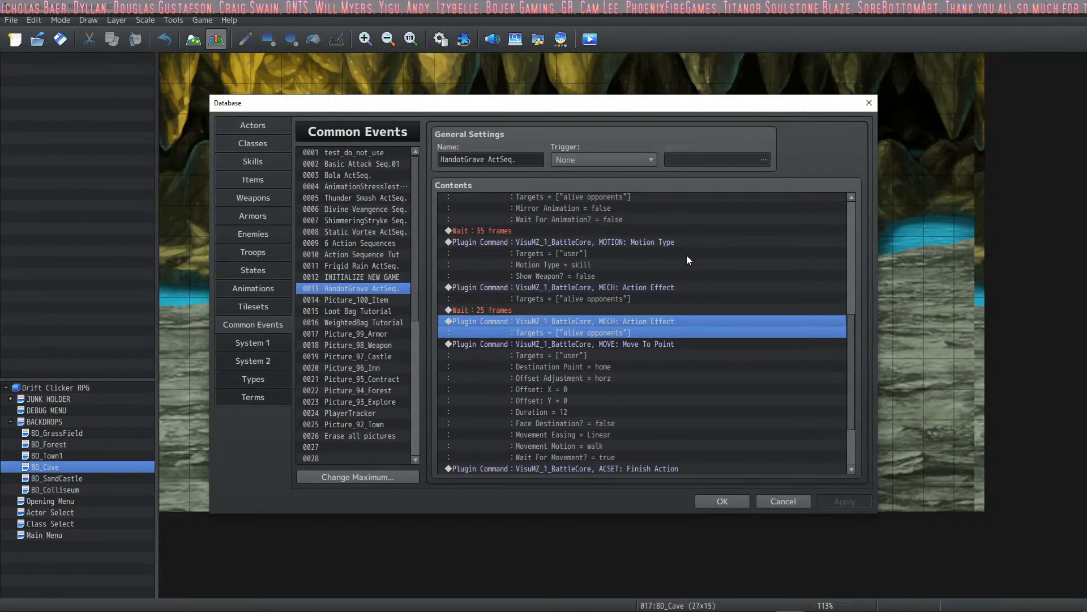
click(682, 293)
click(658, 324)
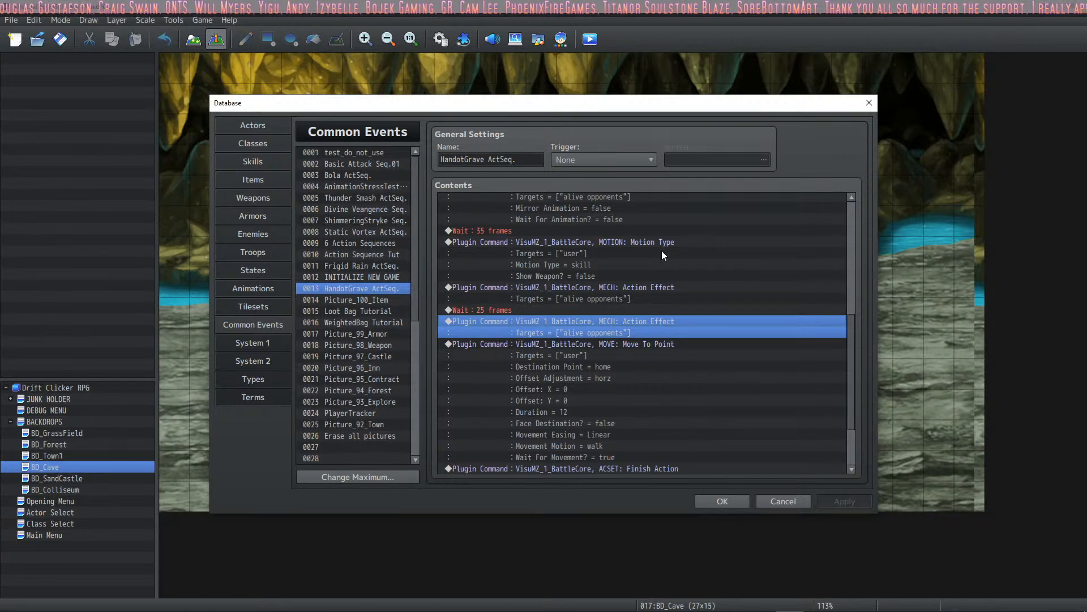
click(657, 247)
click(640, 310)
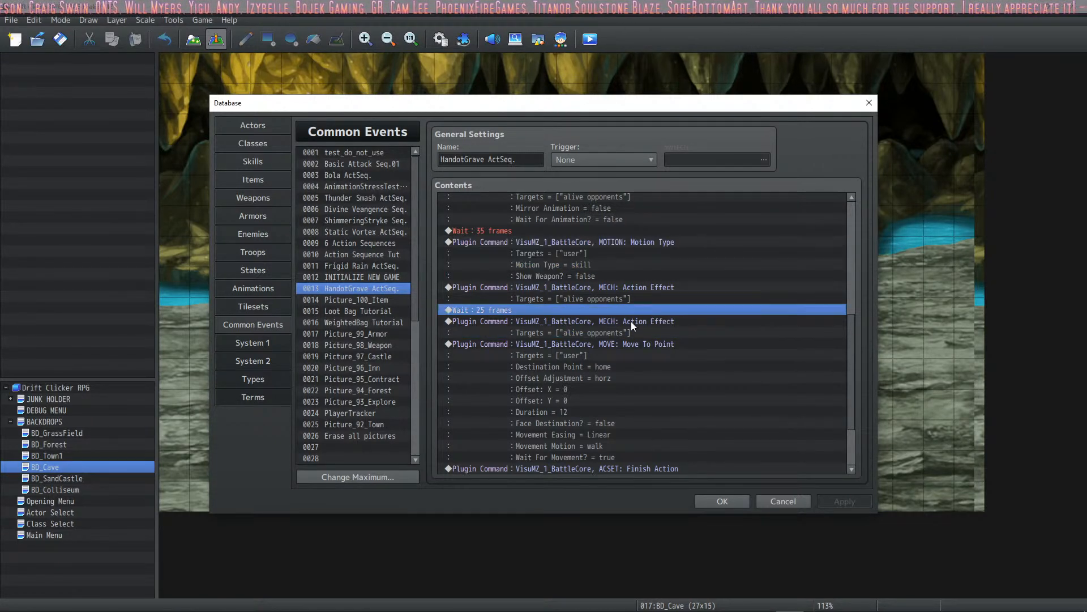
- Review the damage settings of the Hands from the Grave skill, then close and reopen the database
click(248, 161)
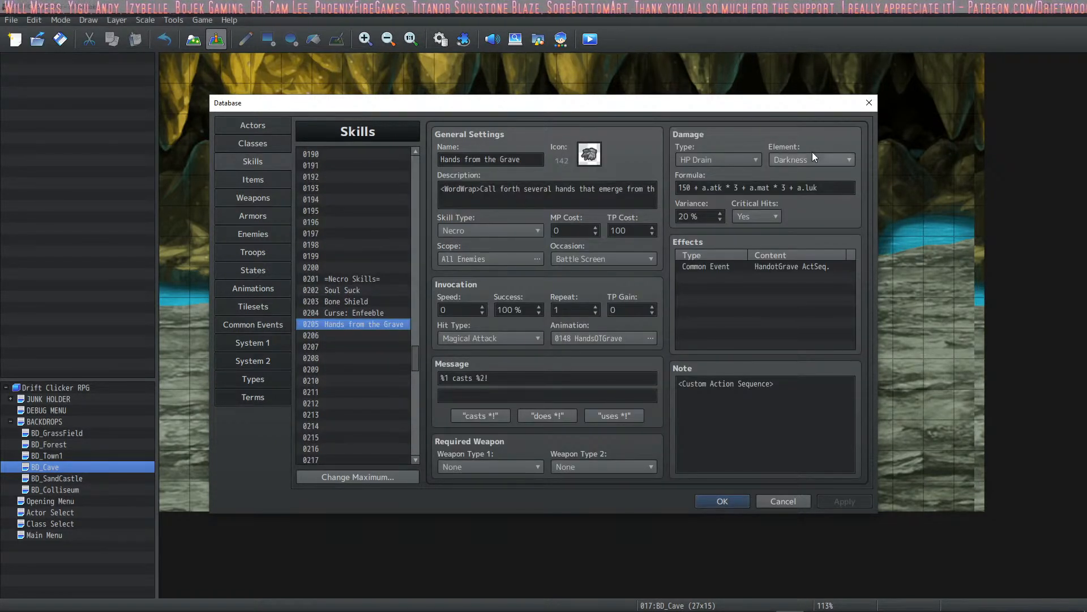
click(718, 502)
click(445, 42)
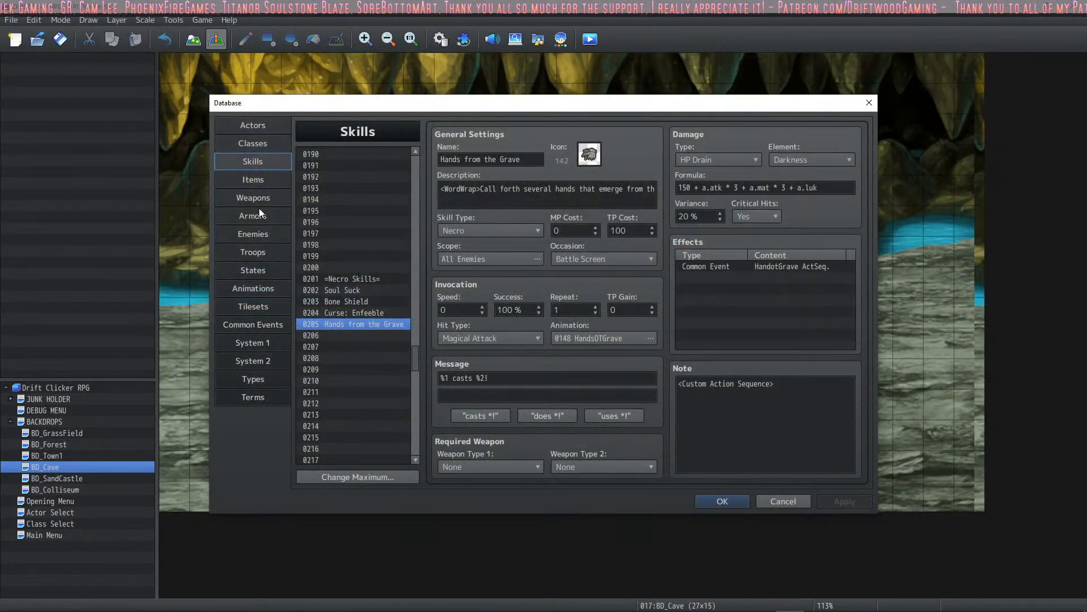
- Compare the Succubus and Phantom enemy entries and examine the Phantom's Darkness element rate trait
click(268, 233)
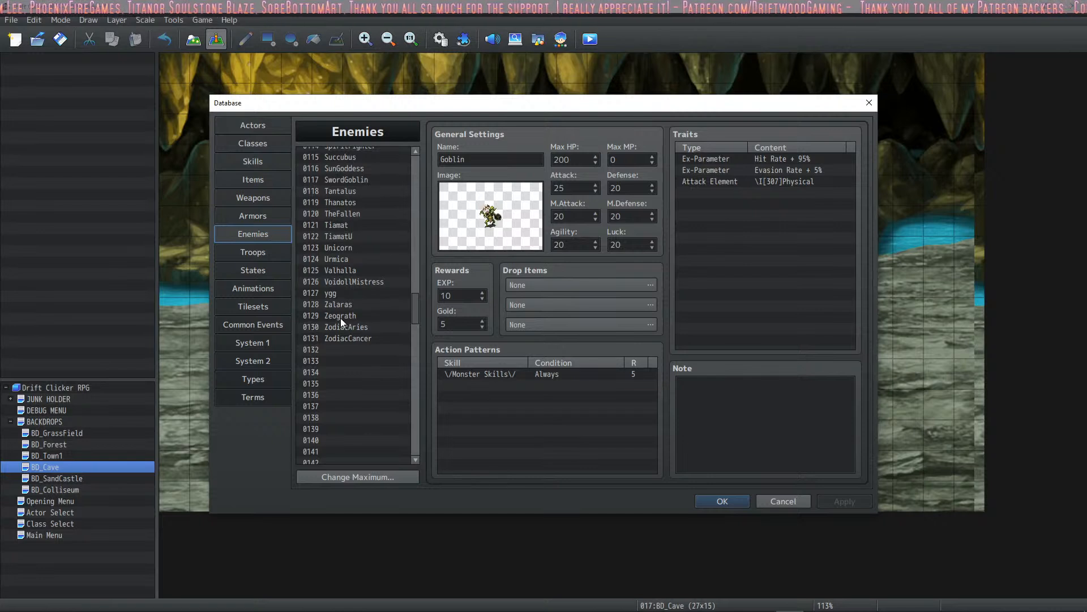
scroll(413, 308, down, 20)
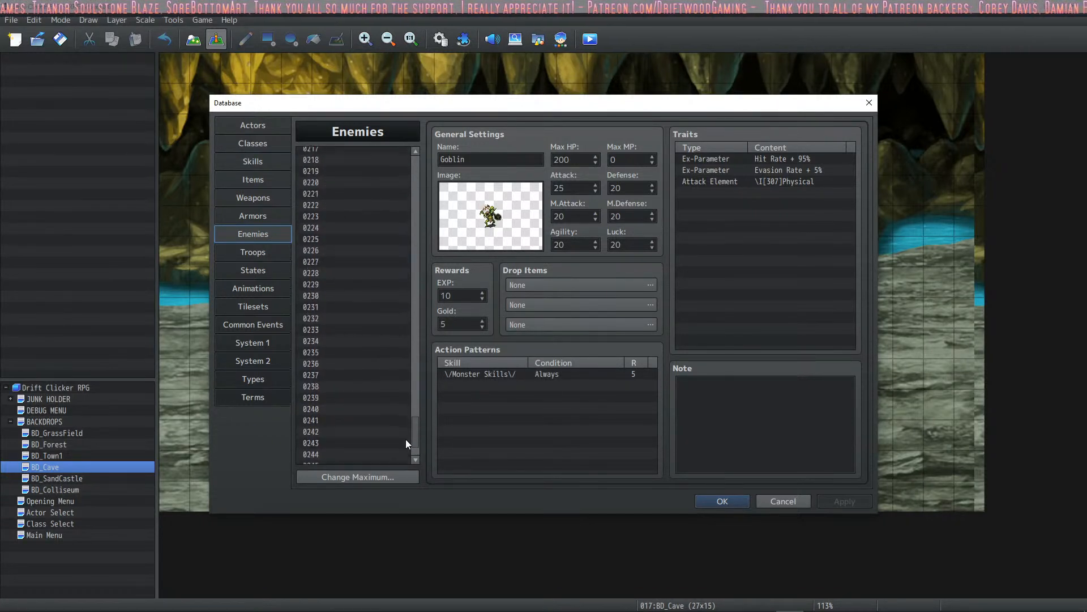
click(361, 283)
click(361, 272)
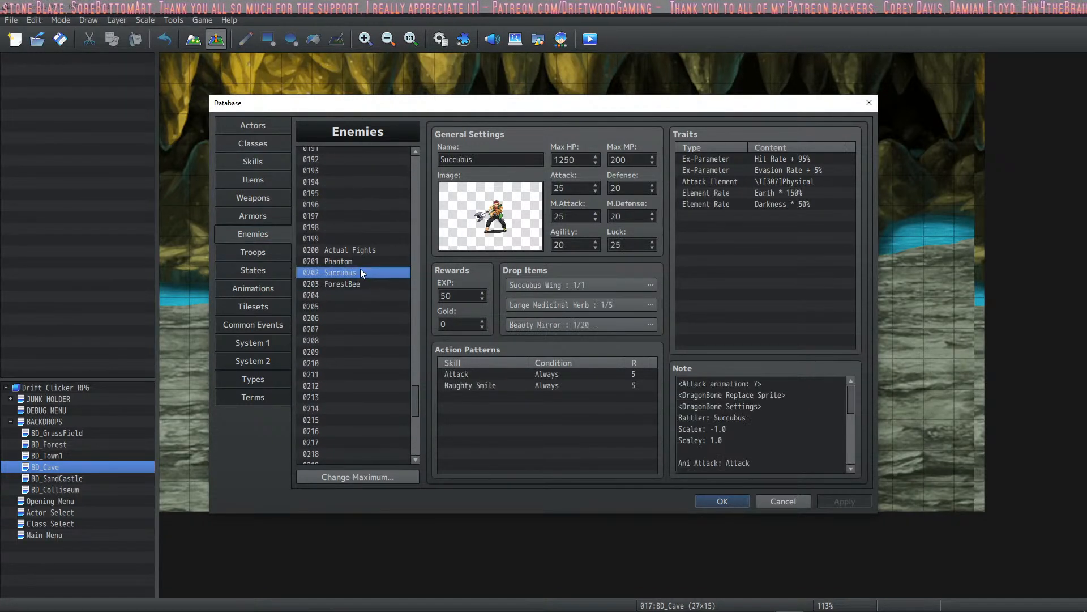
click(357, 262)
click(354, 271)
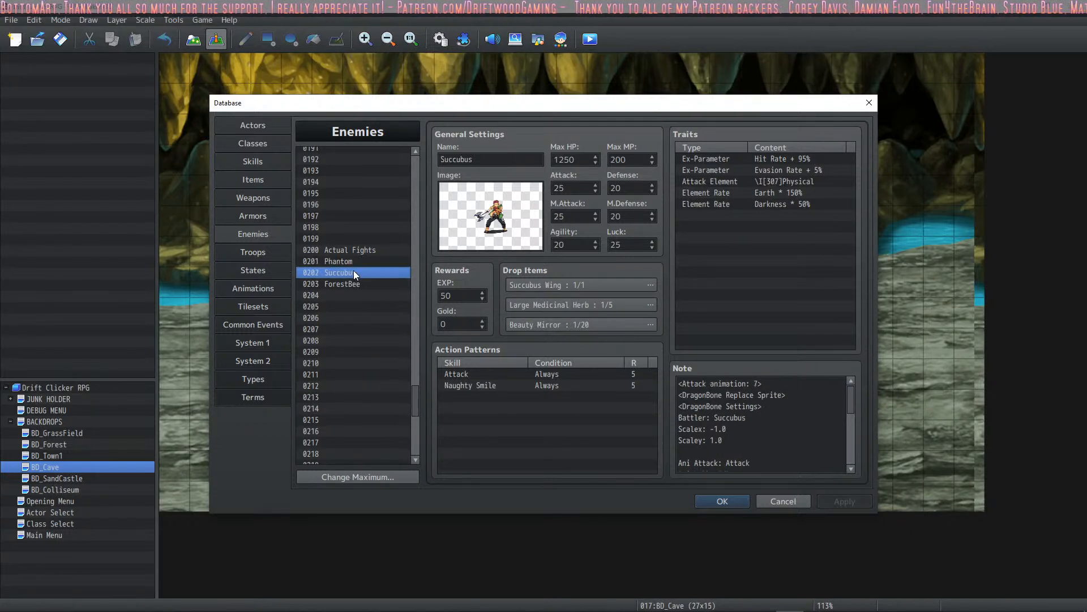
click(356, 262)
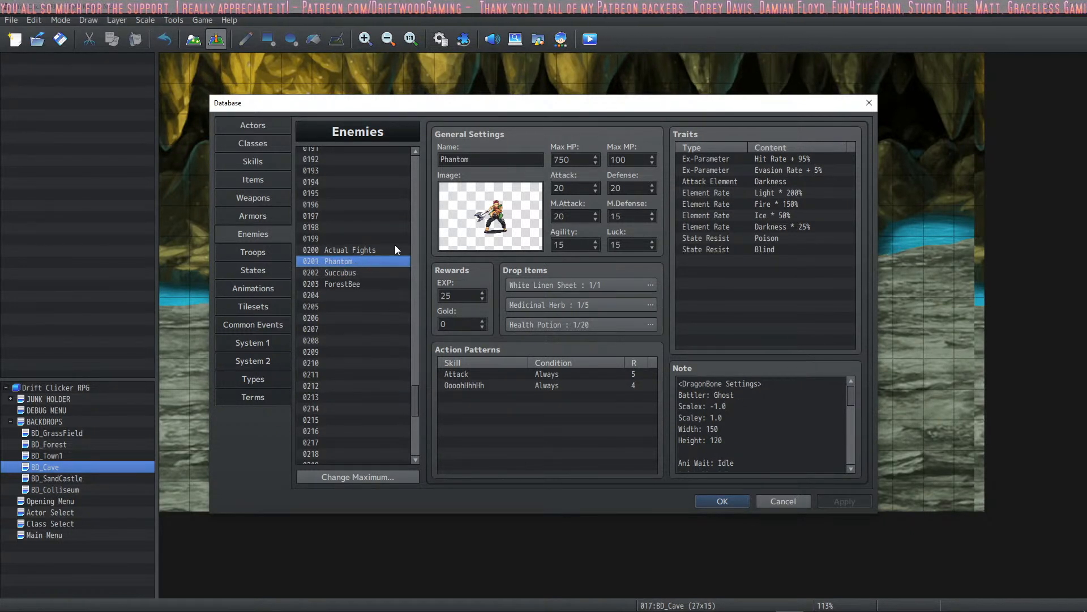
click(784, 226)
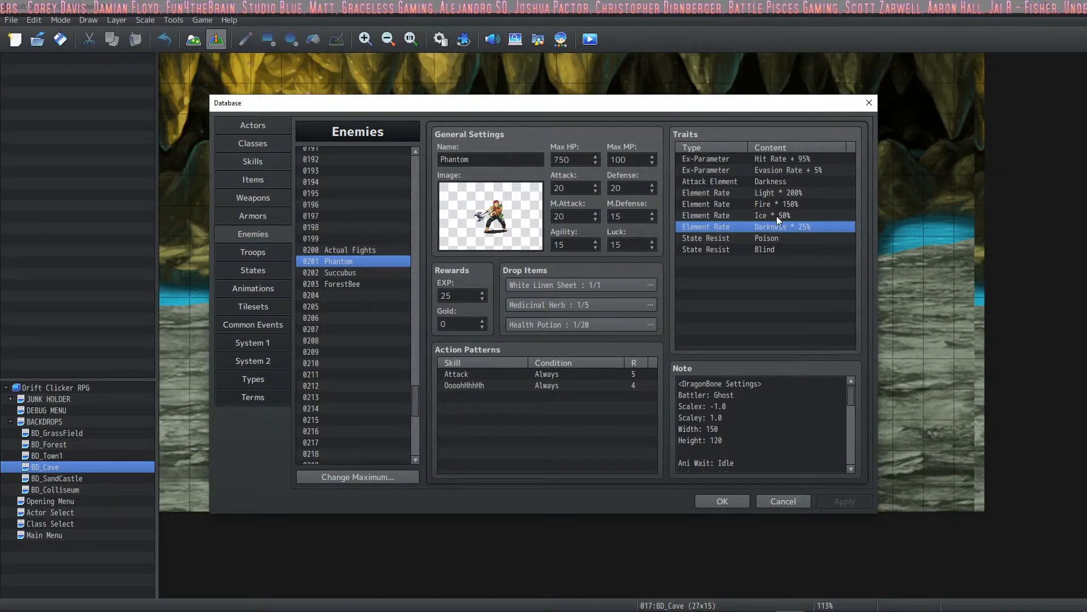
- Close the database, start a playtest and choose Zena as the hero on the actor selection map
click(720, 502)
click(595, 44)
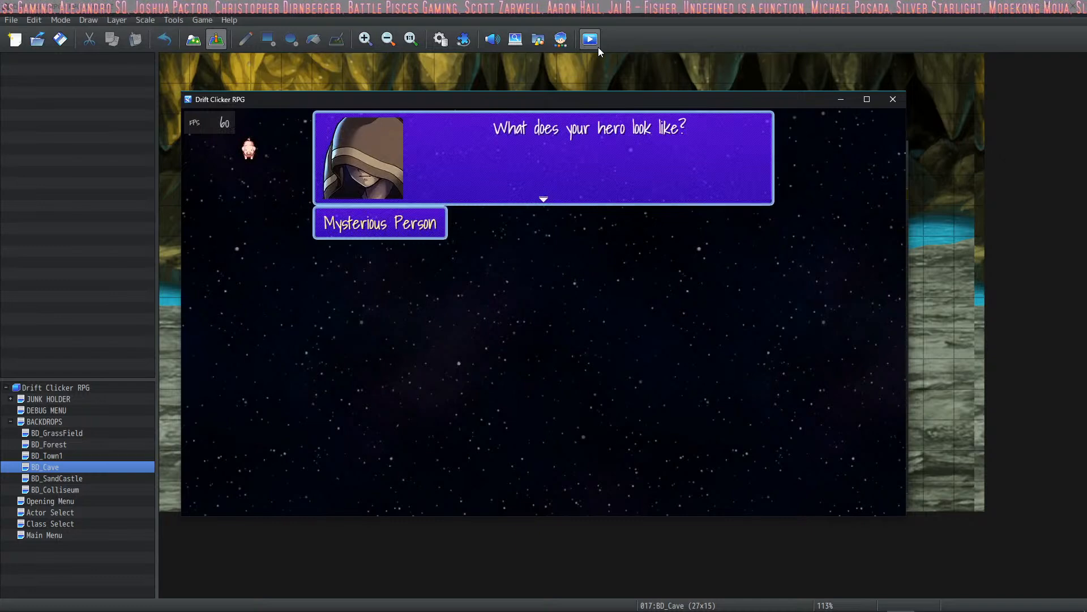
key(Return)
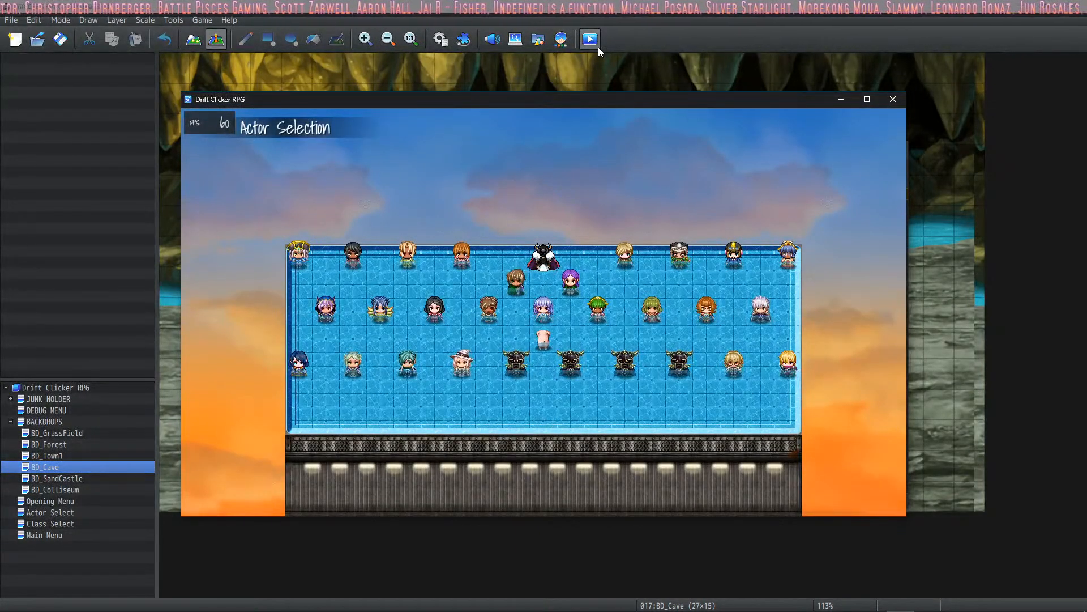
key(Left)
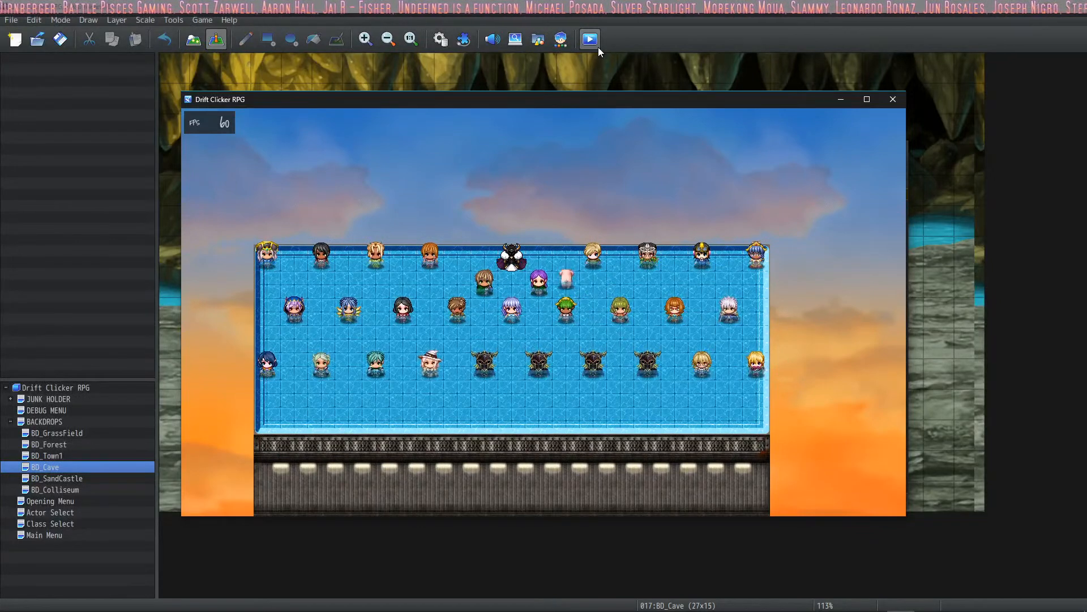
key(Up)
key(Left)
key(Return)
key(Return)
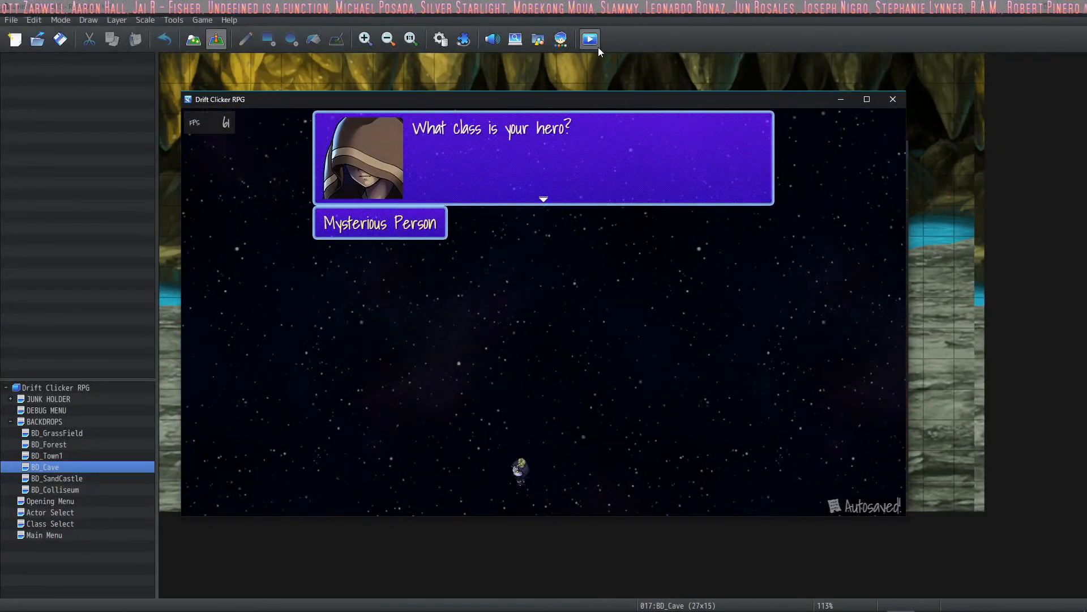
- Accept the first class offered, enter a bee battle from the town map and stop the auto battle
key(Return)
key(Return)
key(Return)
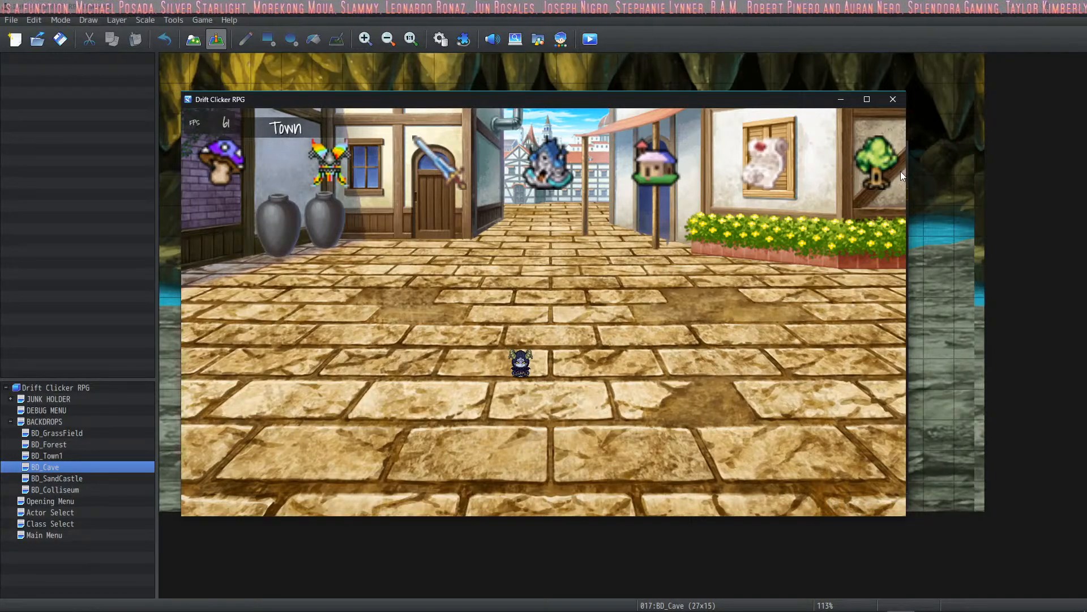
click(889, 172)
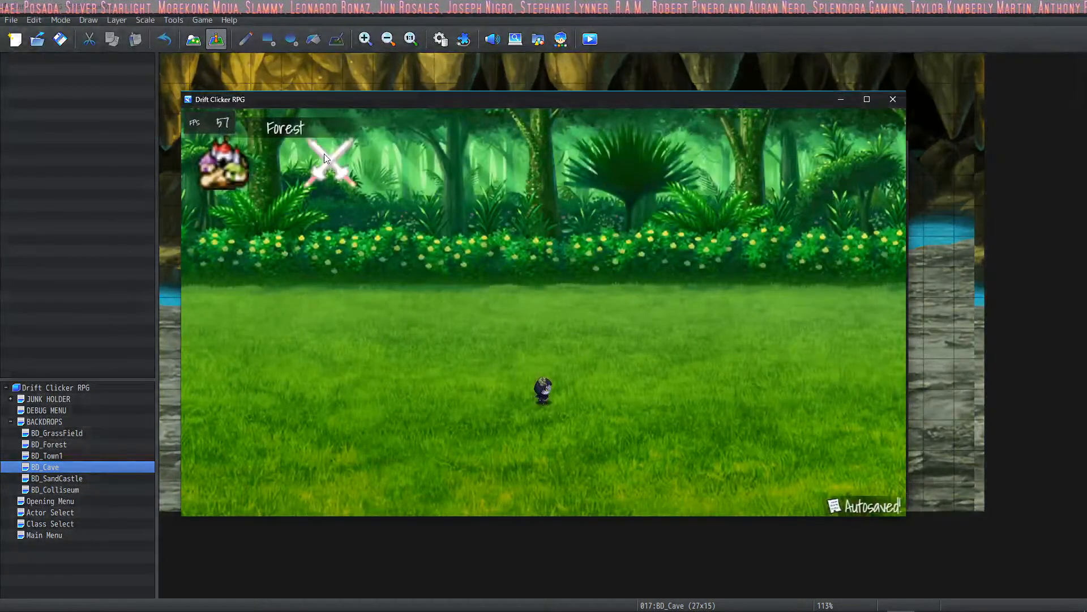
click(325, 158)
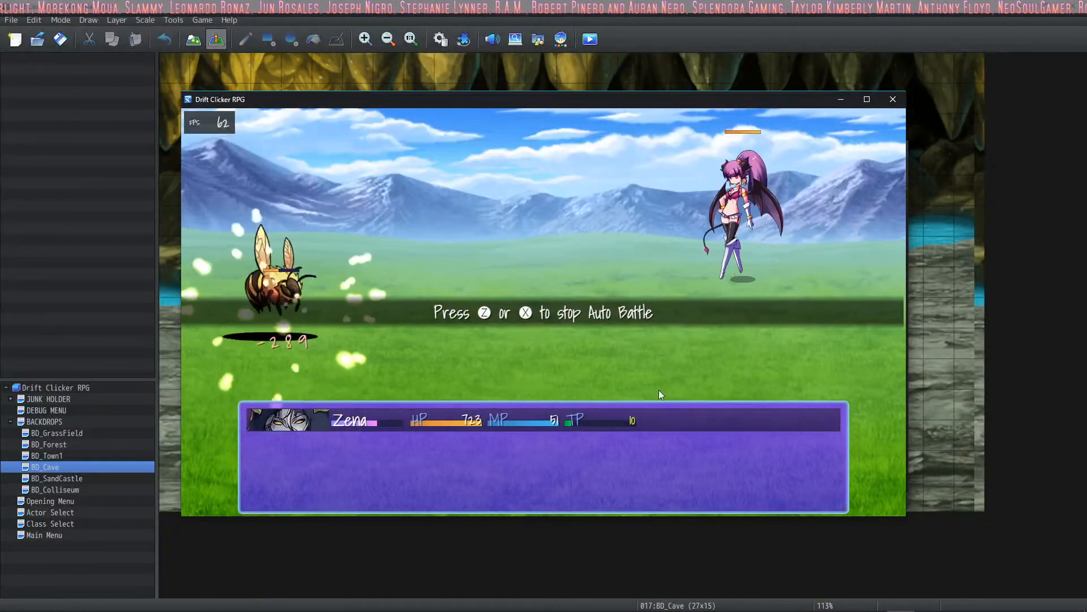
click(637, 332)
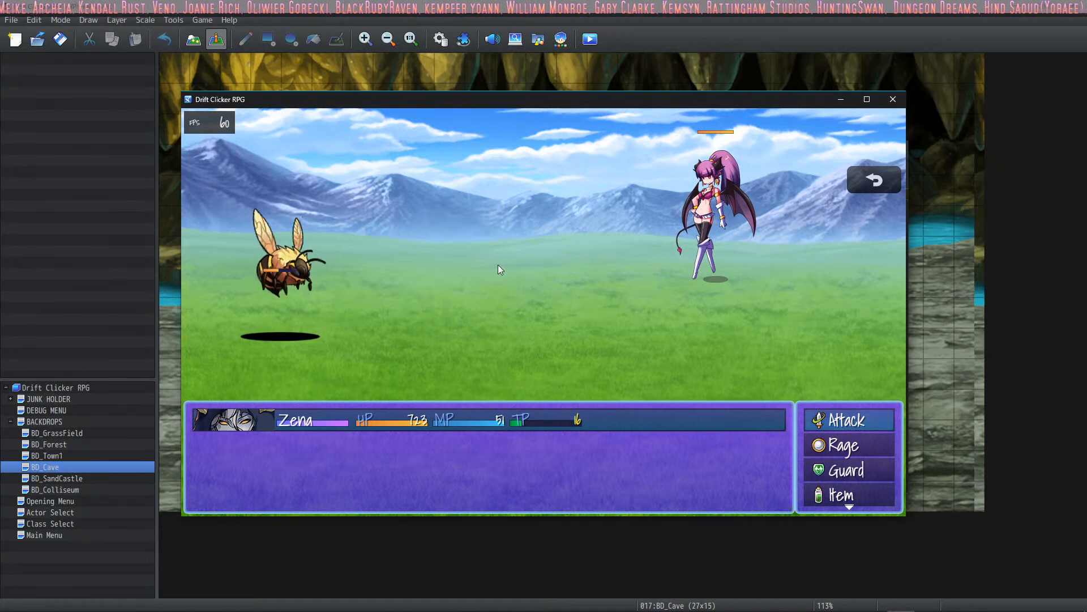
- Fight the bee with Zena, guarding for one turn and choosing Attack for the next
key(Down)
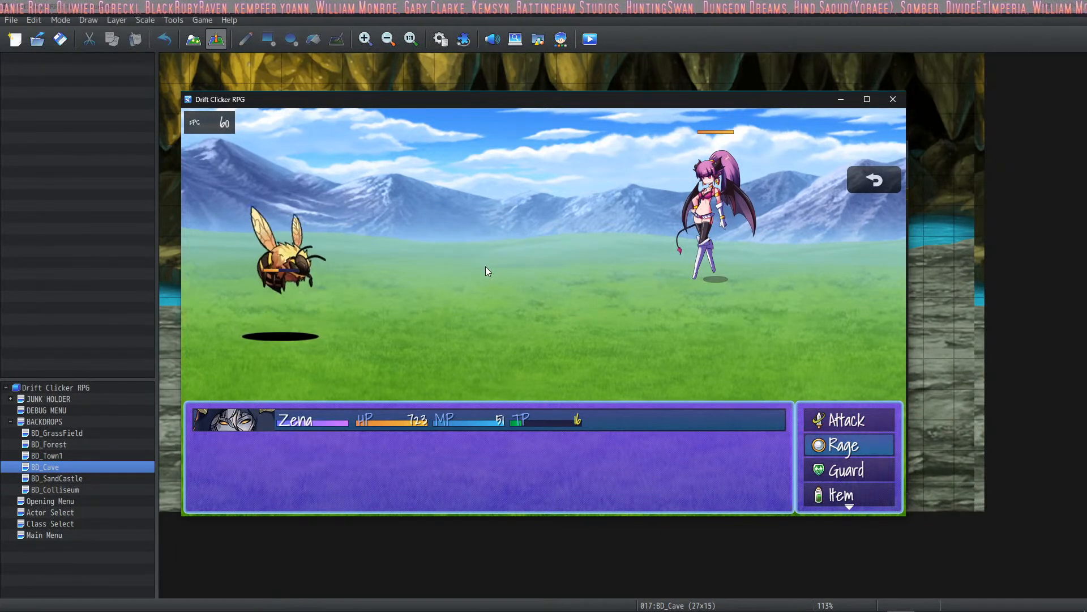
key(Down)
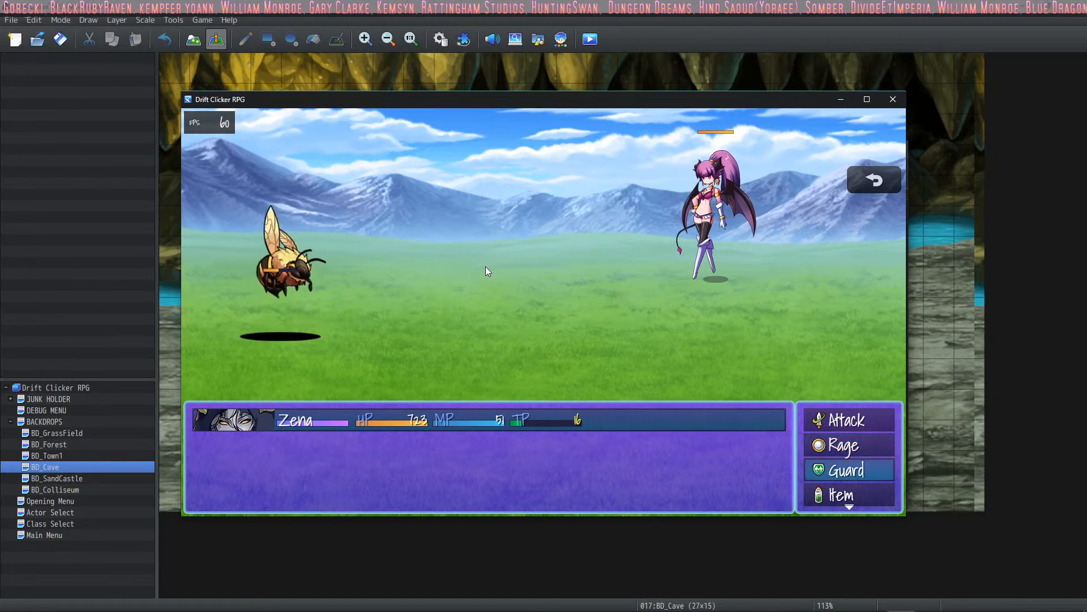
key(Return)
key(Up)
key(Up)
key(Return)
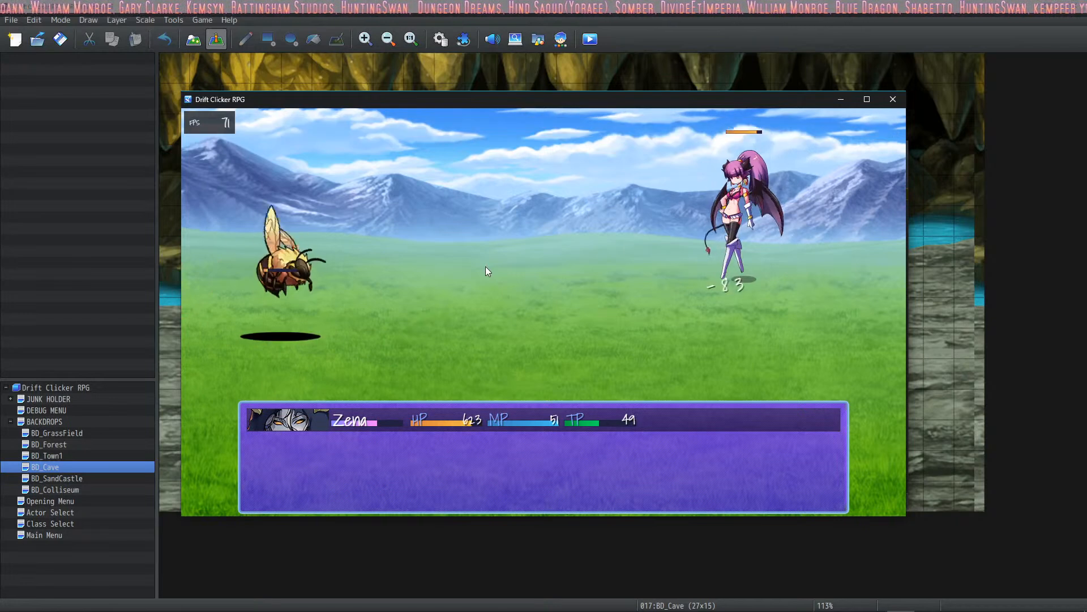
- Start over in the playtest and confirm Euphrea as the hero on the actor selection map
key(Return)
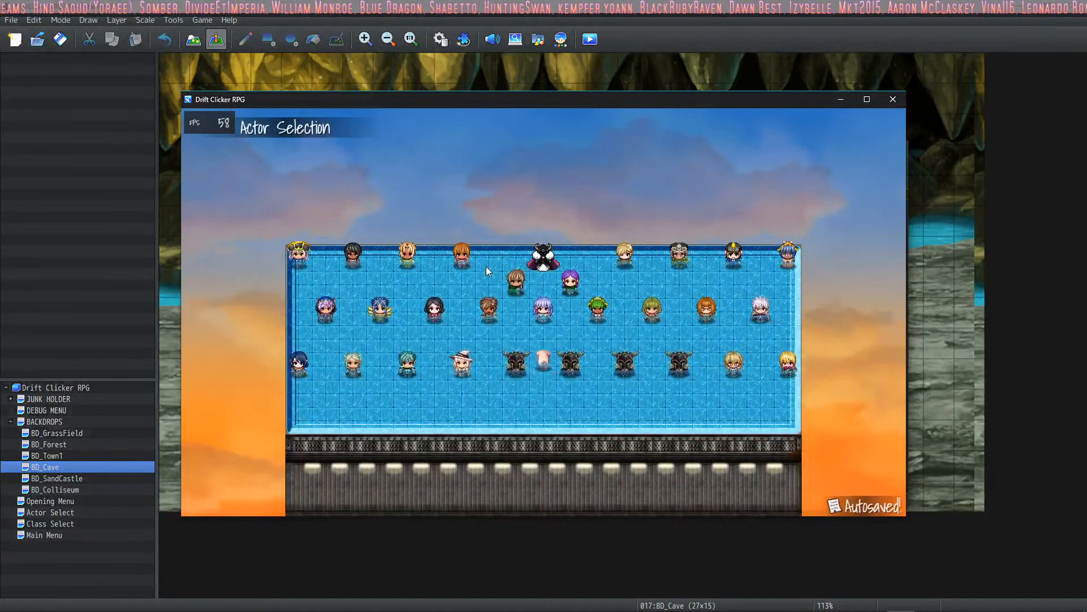
key(Right)
key(Right)
key(Up)
key(Return)
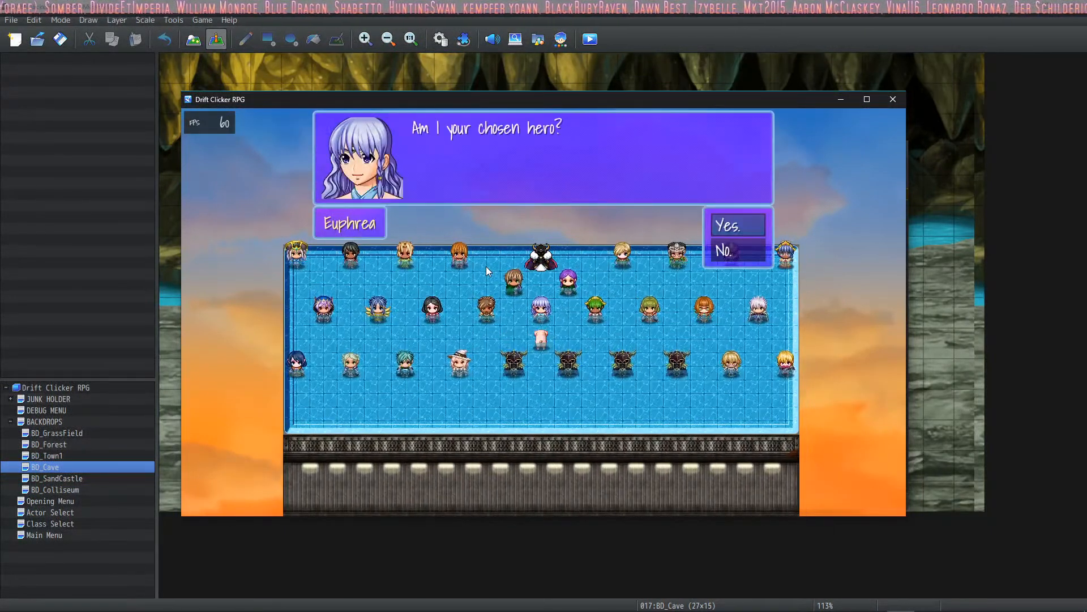
key(Return)
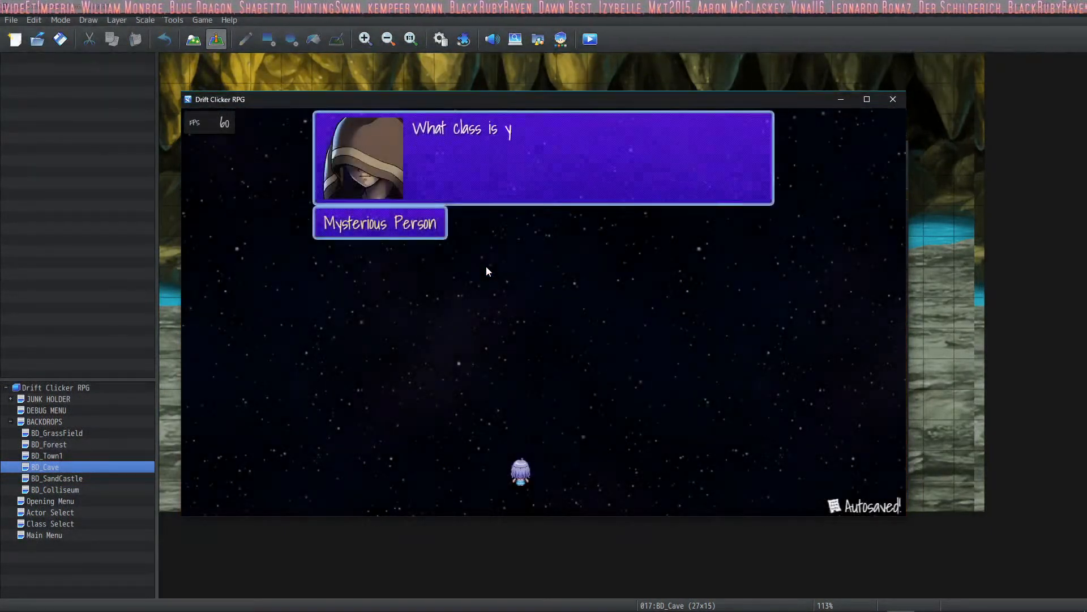
- Pick Sorcerer as Euphrea's class and continue to the town map
key(Down)
key(Down)
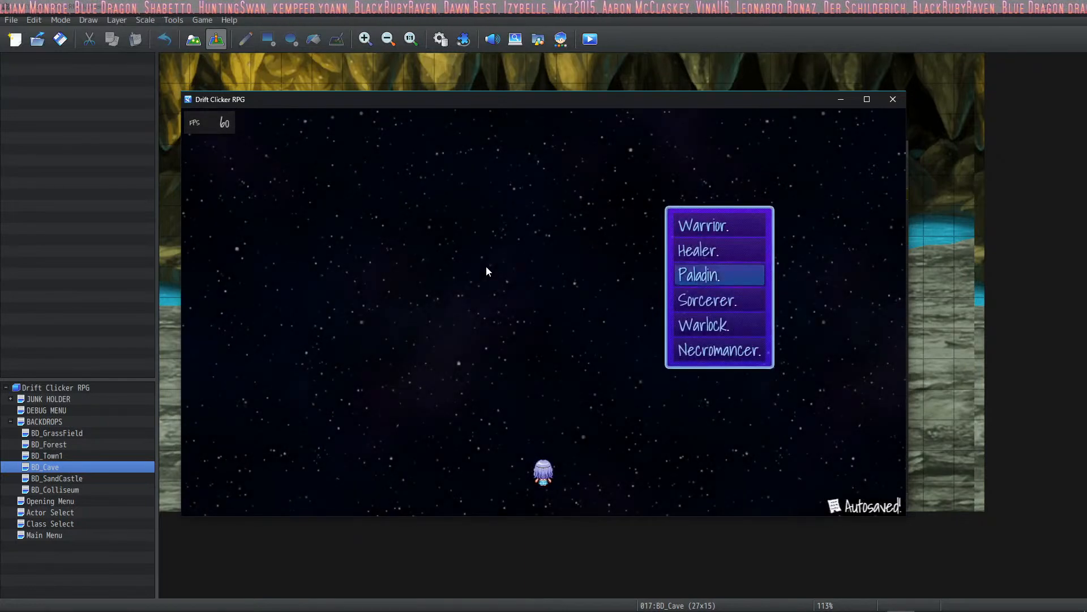
key(Down)
key(Down)
key(Up)
key(Up)
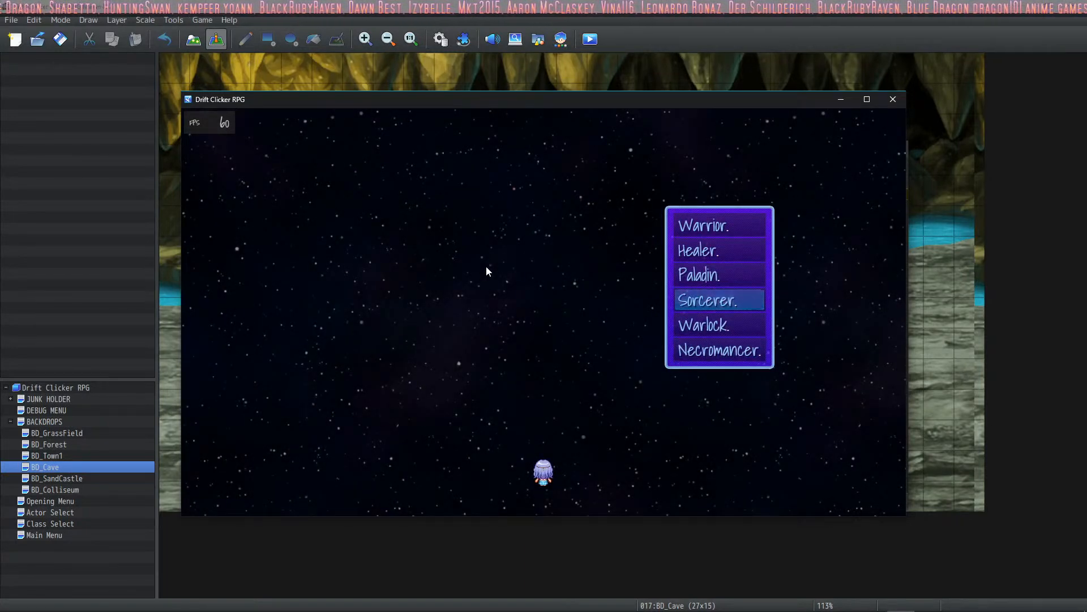
key(Return)
key(Return)
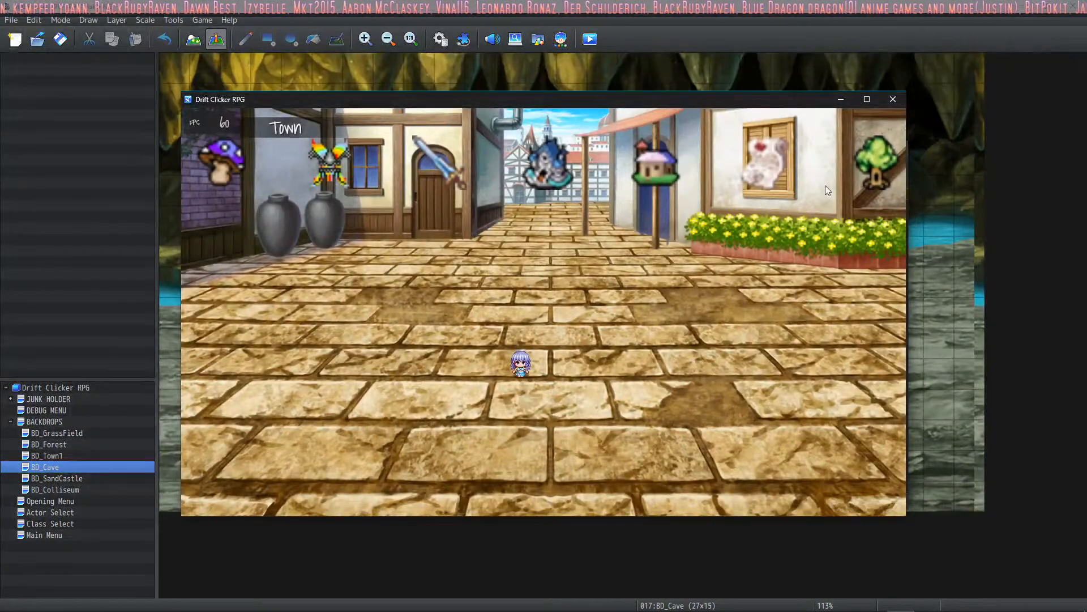
- Enter a bee battle from the town map and cast Enblazen from Euphrea's Sorcery skills
click(854, 185)
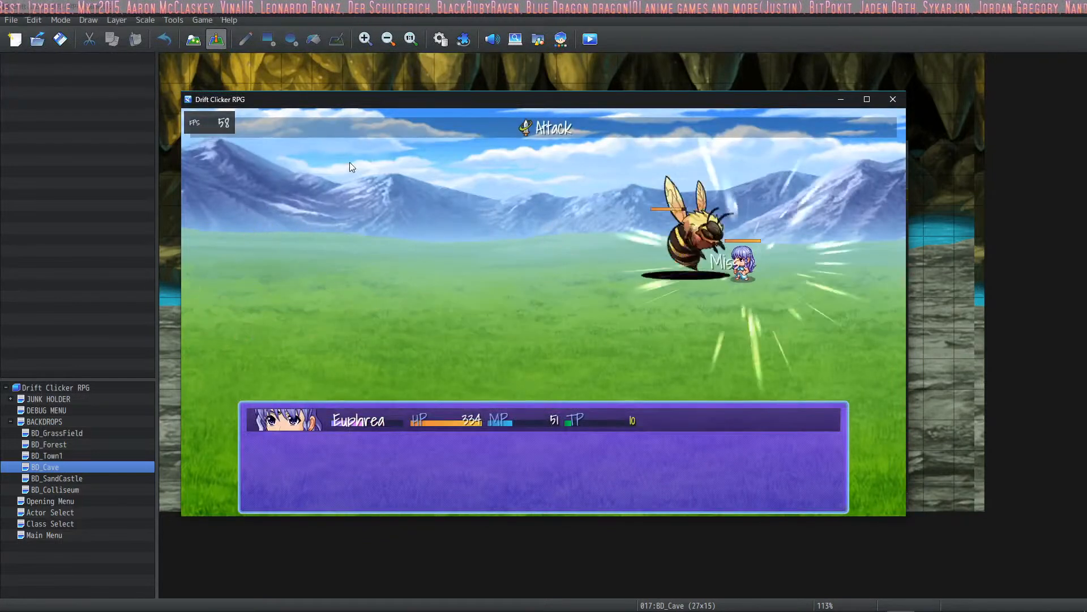
key(Down)
key(Return)
key(Down)
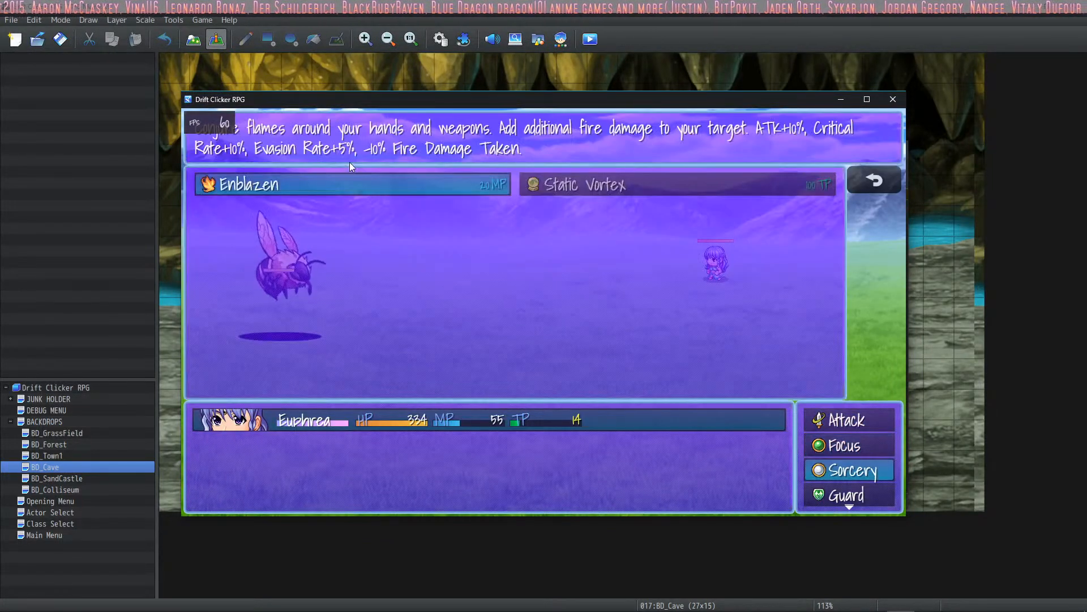
key(Return)
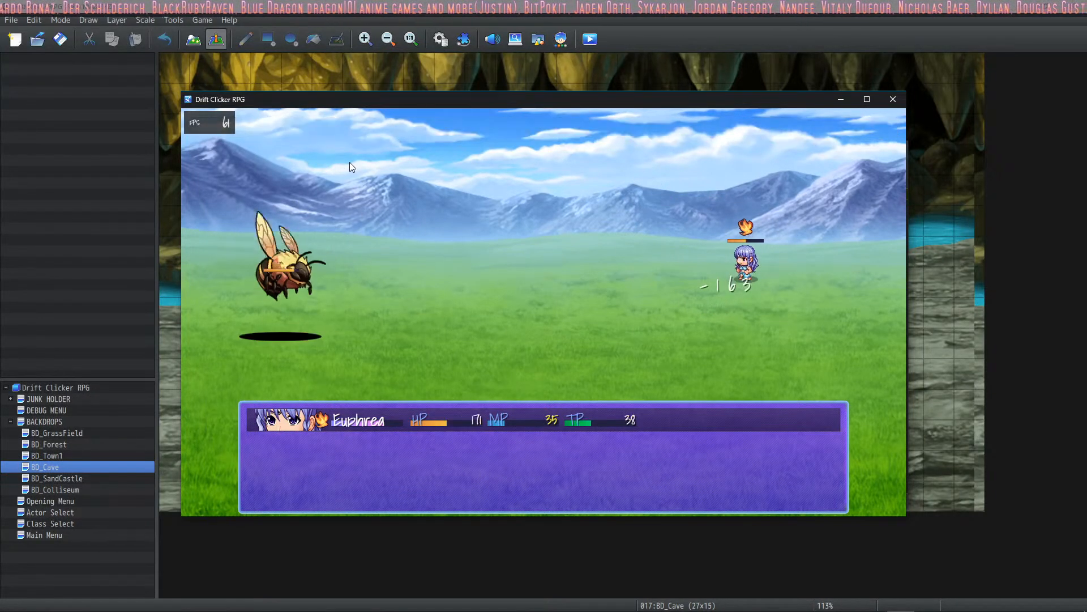
- Use Euphrea's basic attack on the bee with Enblazen active and play the battle out
key(Down)
key(Down)
key(Down)
key(Down)
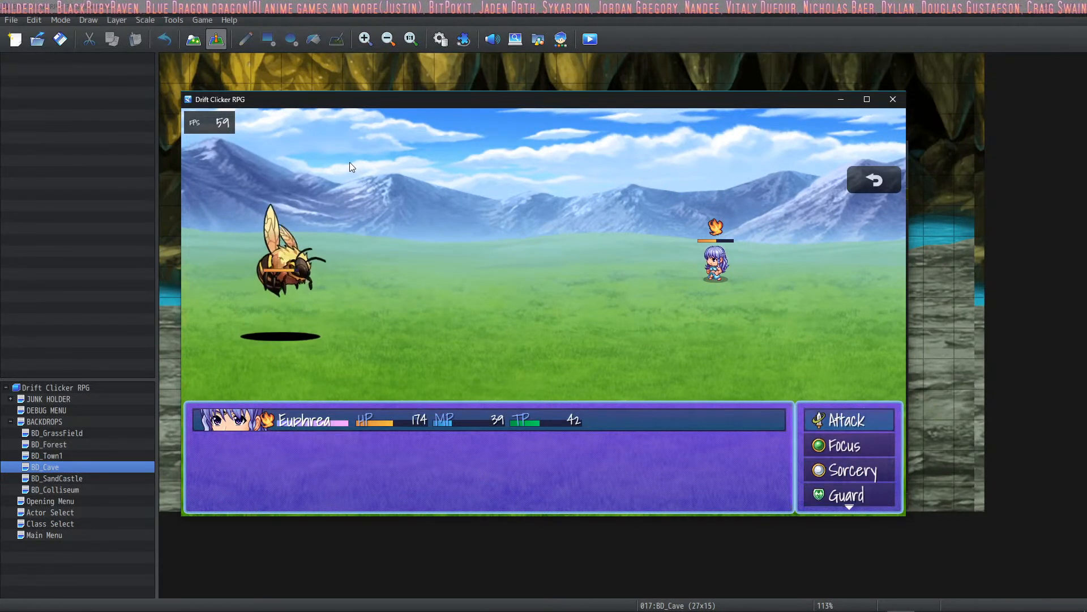
key(Return)
key(Return)
key(Return)
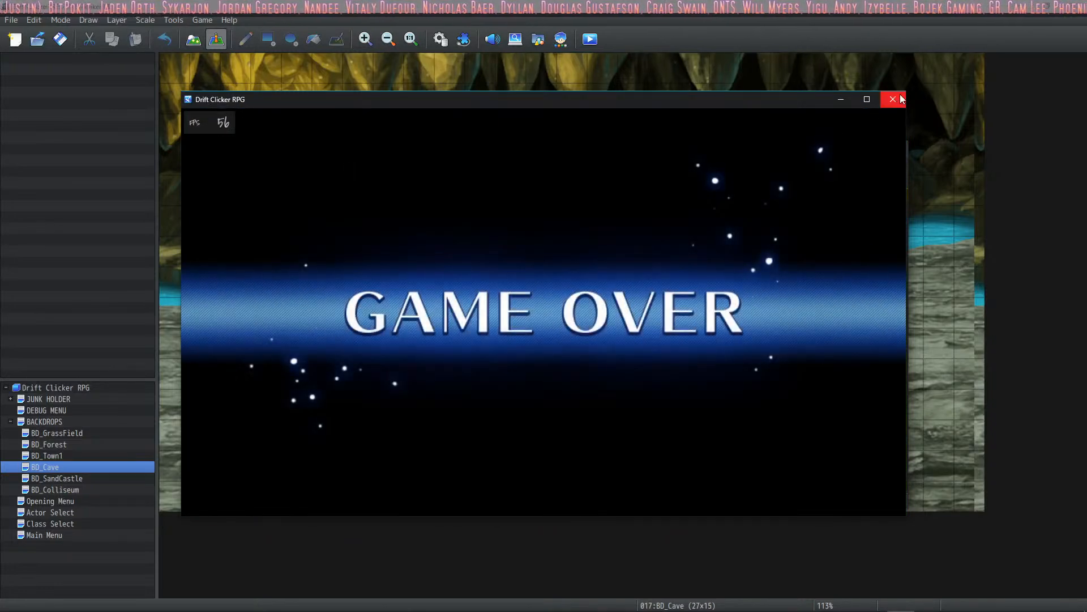
- Close the playtest and open the Sorcerer class in the database to view its traits
click(893, 99)
click(440, 39)
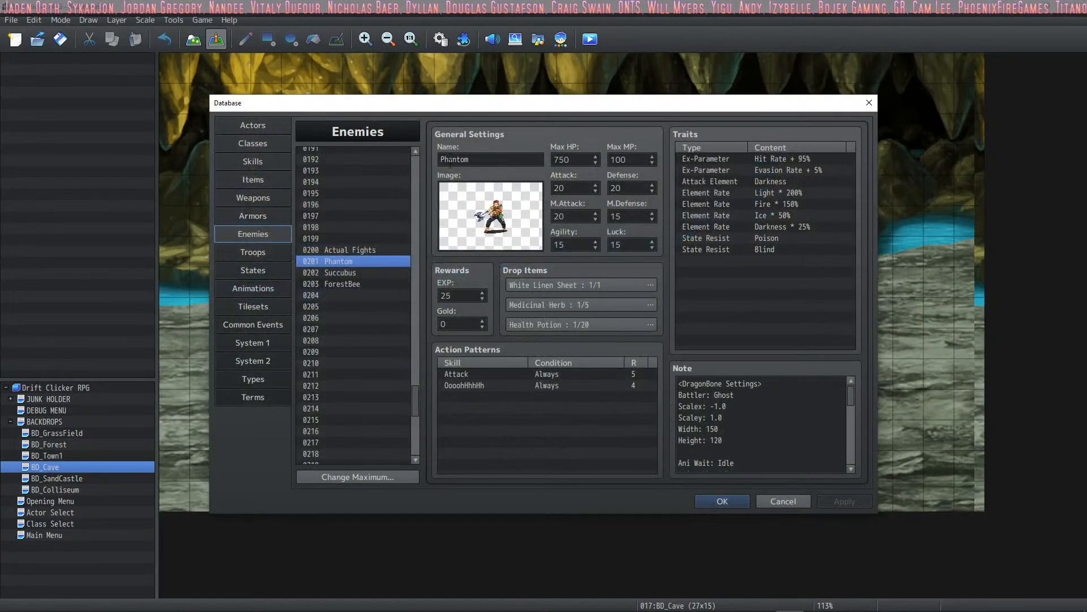
click(253, 145)
click(257, 125)
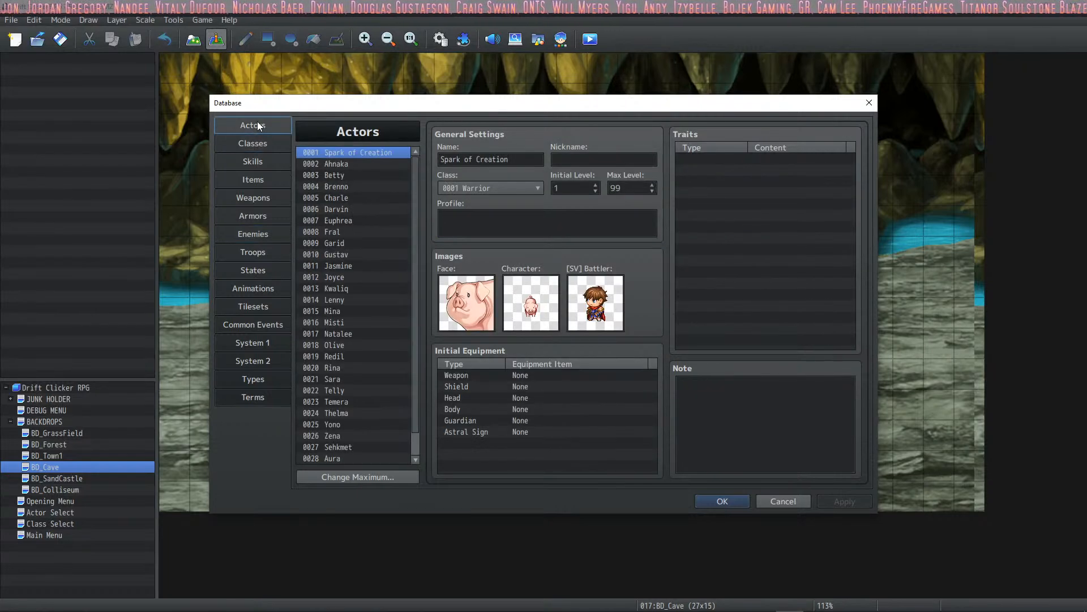
click(256, 142)
click(345, 186)
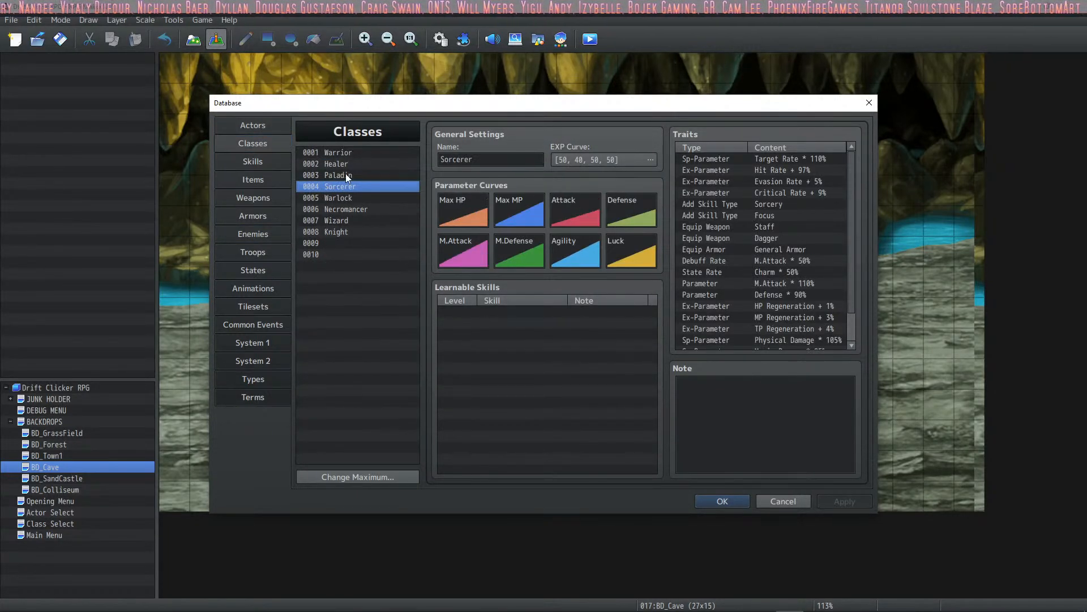
- Compare the traits of the classes from Warrior to Necromancer and examine the full Healer trait list
click(346, 150)
key(Down)
key(Down)
key(Down)
key(Down)
key(Down)
key(Down)
key(Down)
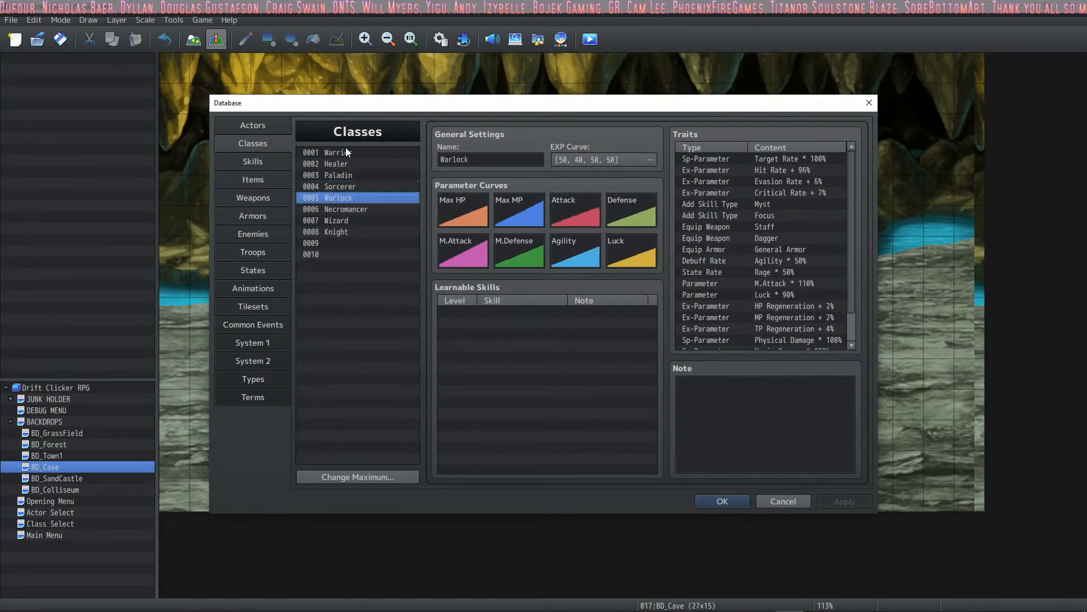
key(Down)
key(Up)
key(Up)
key(Up)
key(Up)
key(Up)
key(Up)
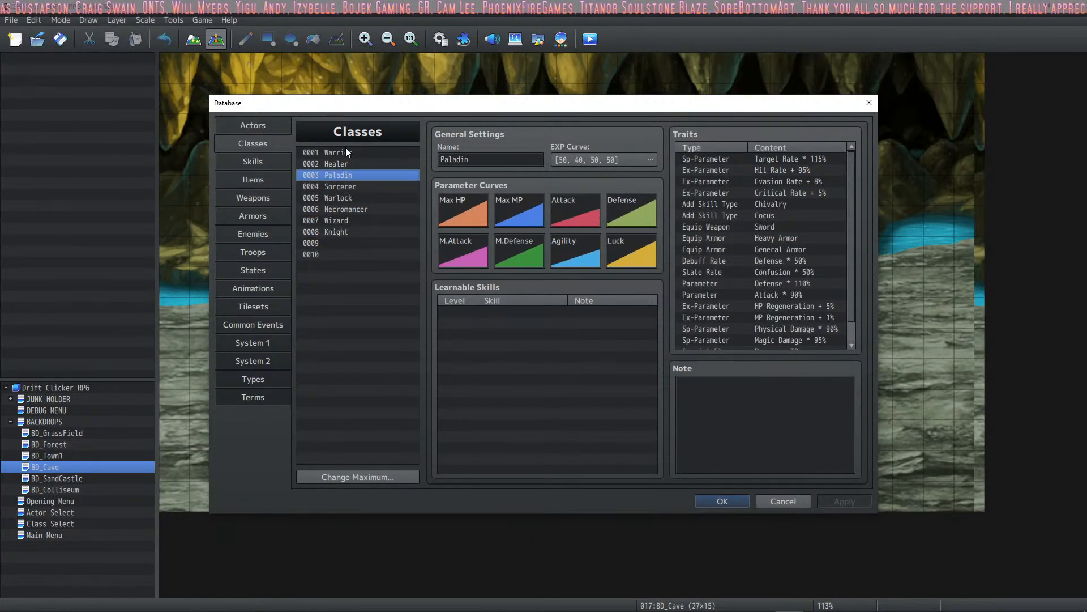
key(Up)
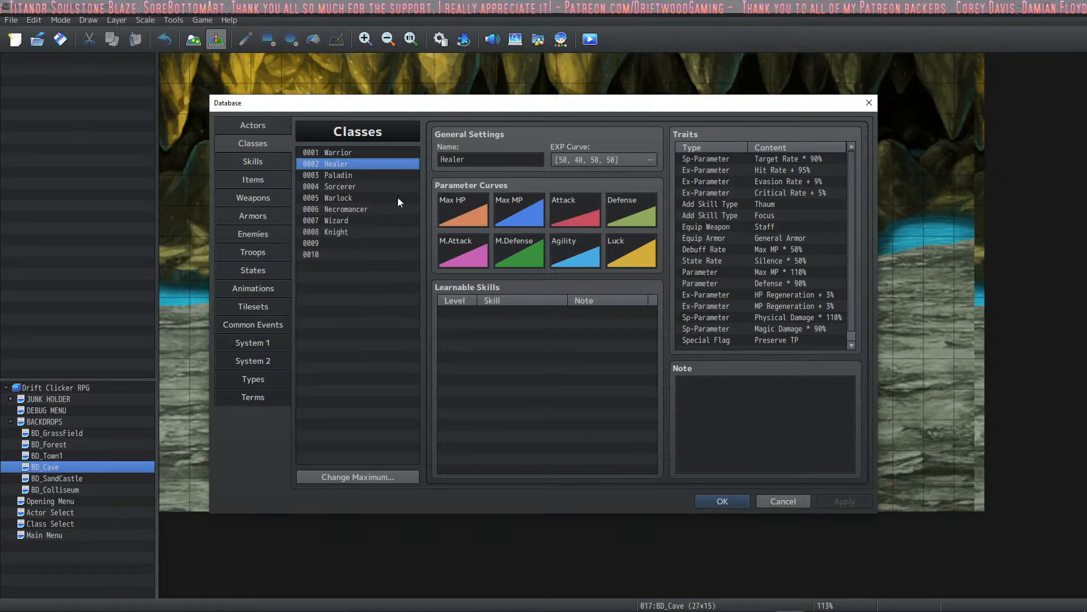
scroll(731, 249, down, 1)
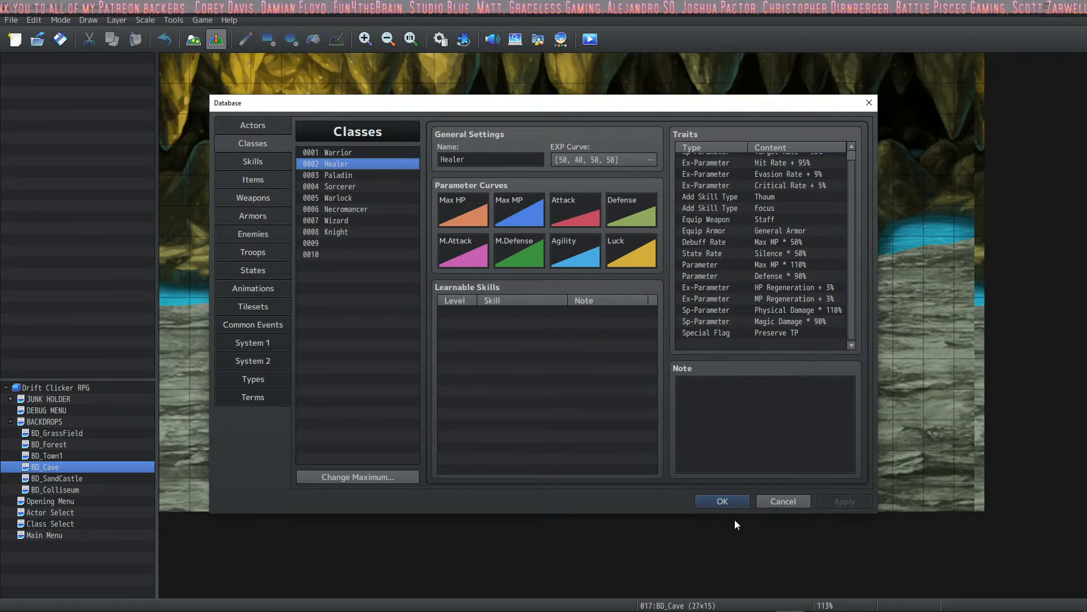
- Close and reopen the database, and return from the classes and actors to the Hands from the Grave skill
click(718, 501)
click(440, 39)
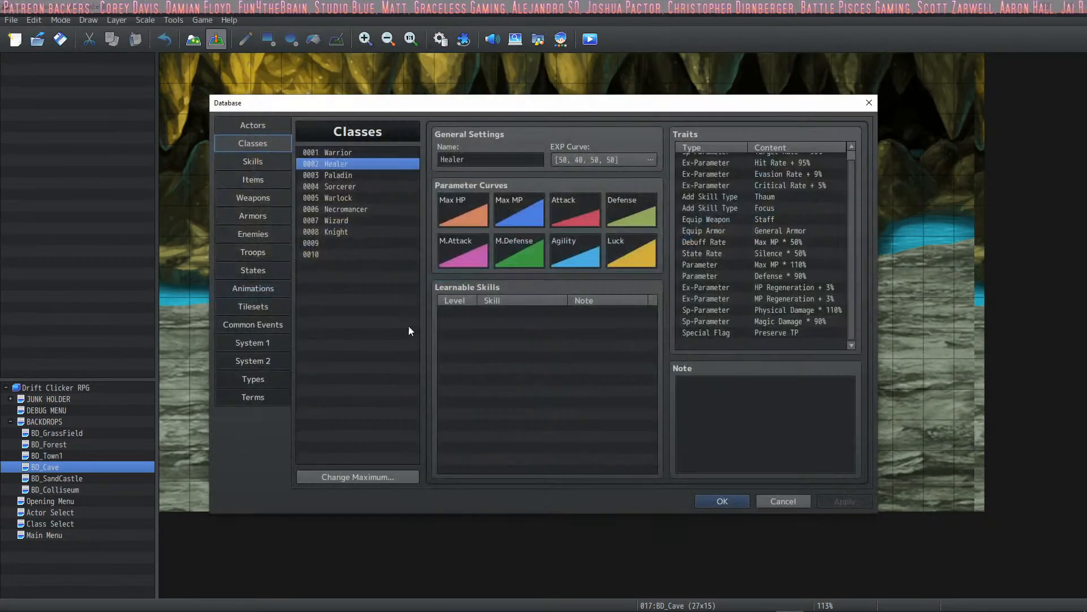
click(267, 164)
click(265, 144)
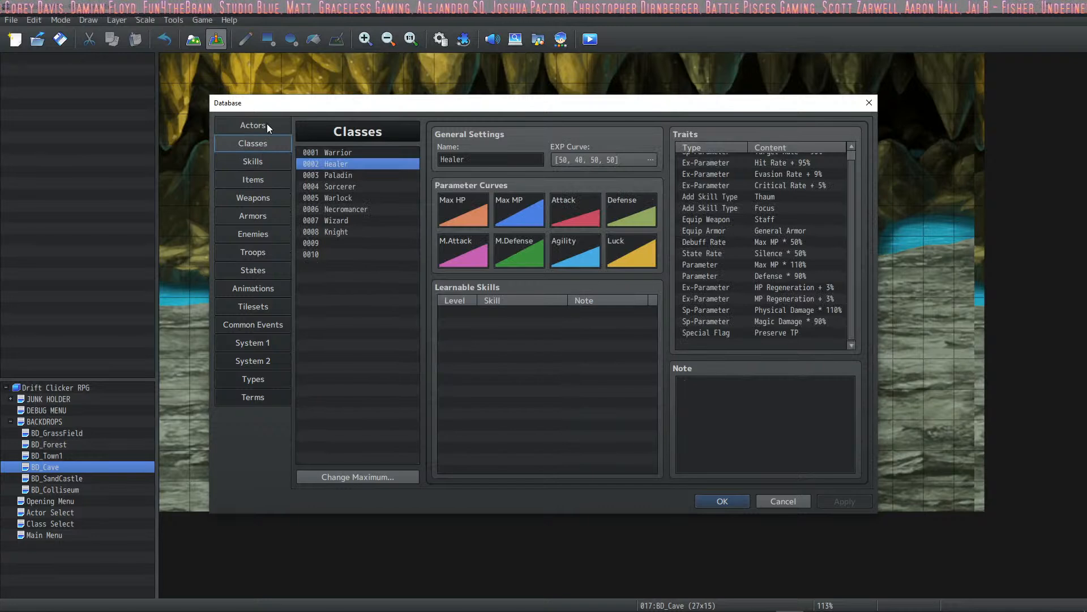
click(267, 122)
click(267, 161)
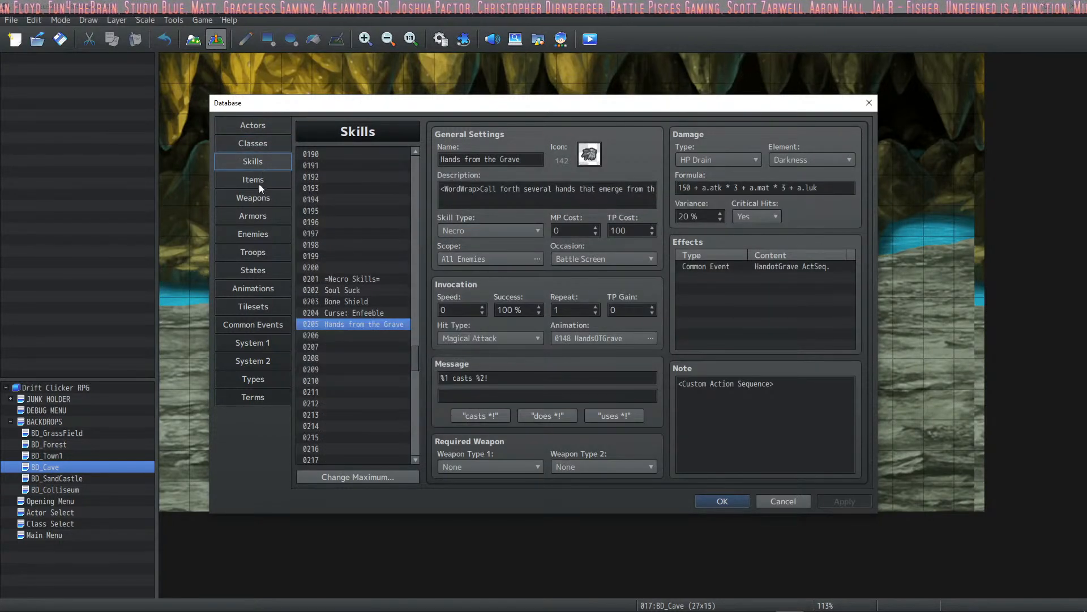
- Read the introduction, features and notetags help of the VisuMZ_4_ExtraEnemyDrops plugin, and close the plugin list
click(715, 500)
click(463, 40)
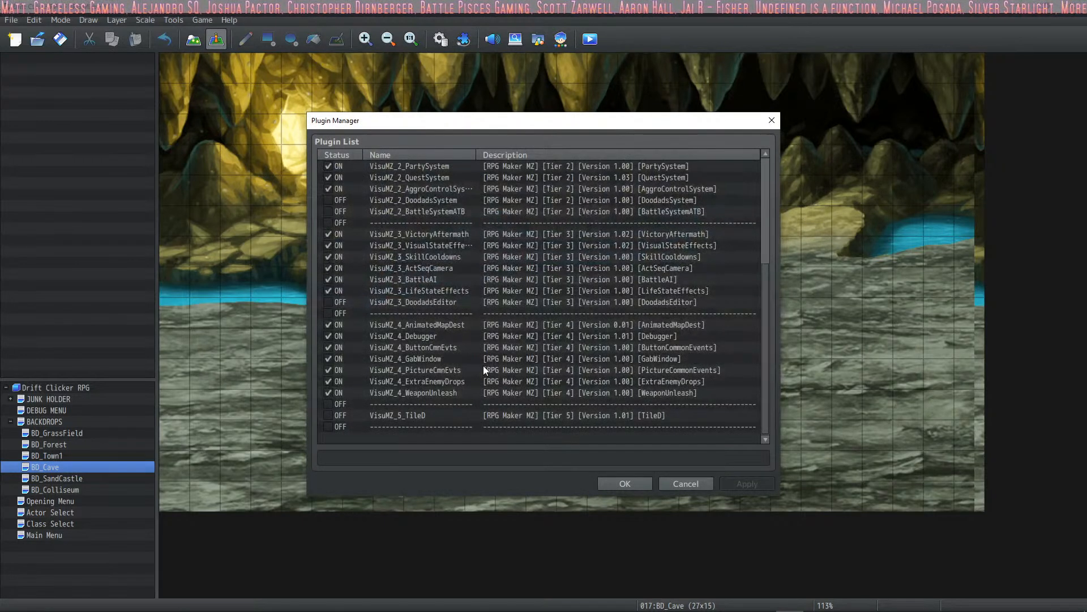
double_click(451, 380)
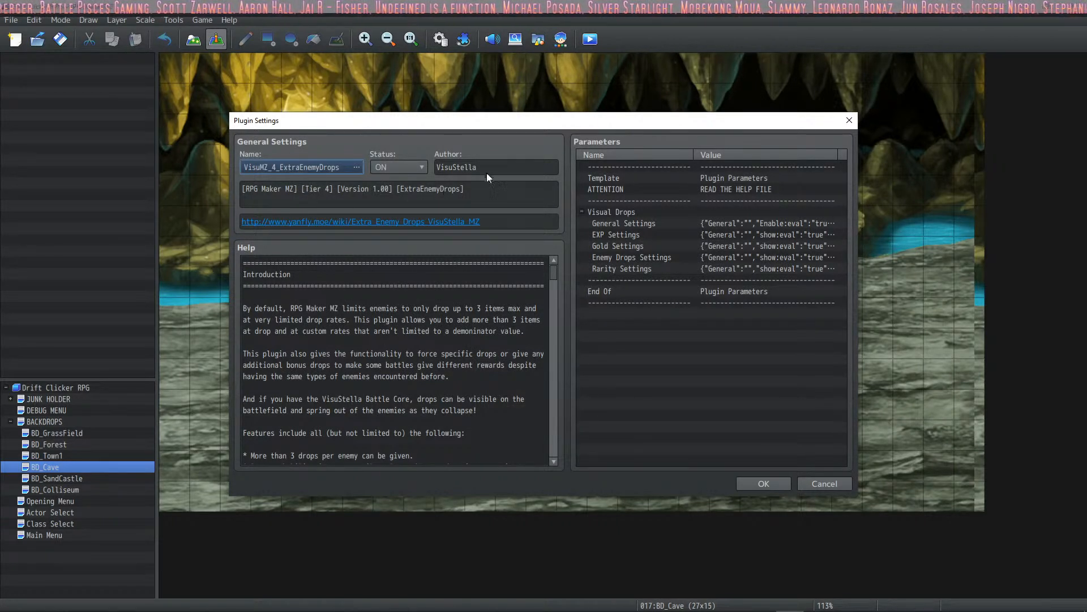
scroll(387, 306, down, 4)
scroll(388, 306, down, 5)
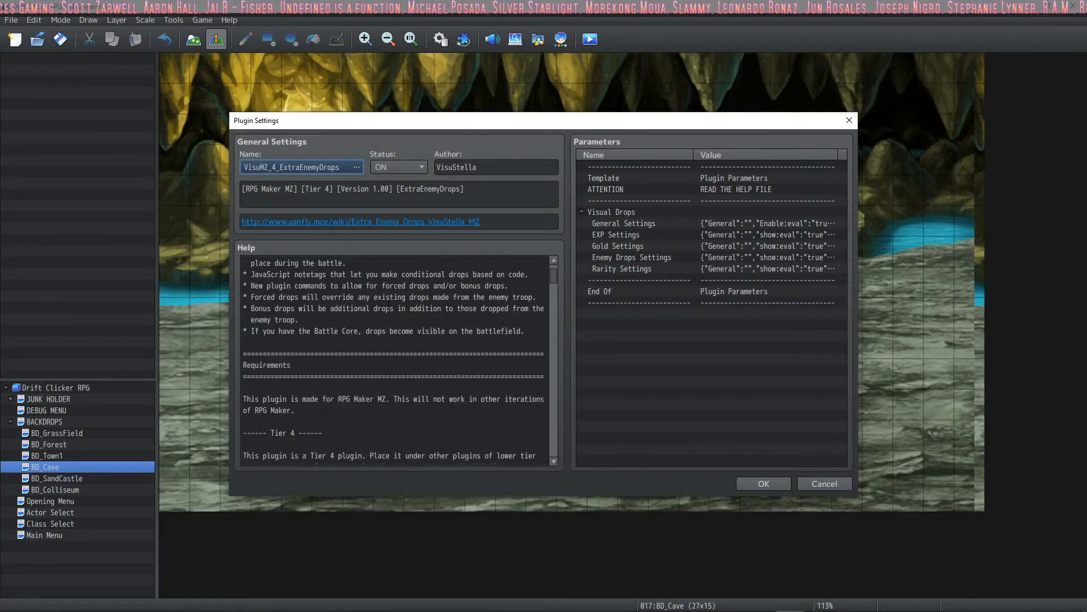
scroll(404, 312, up, 9)
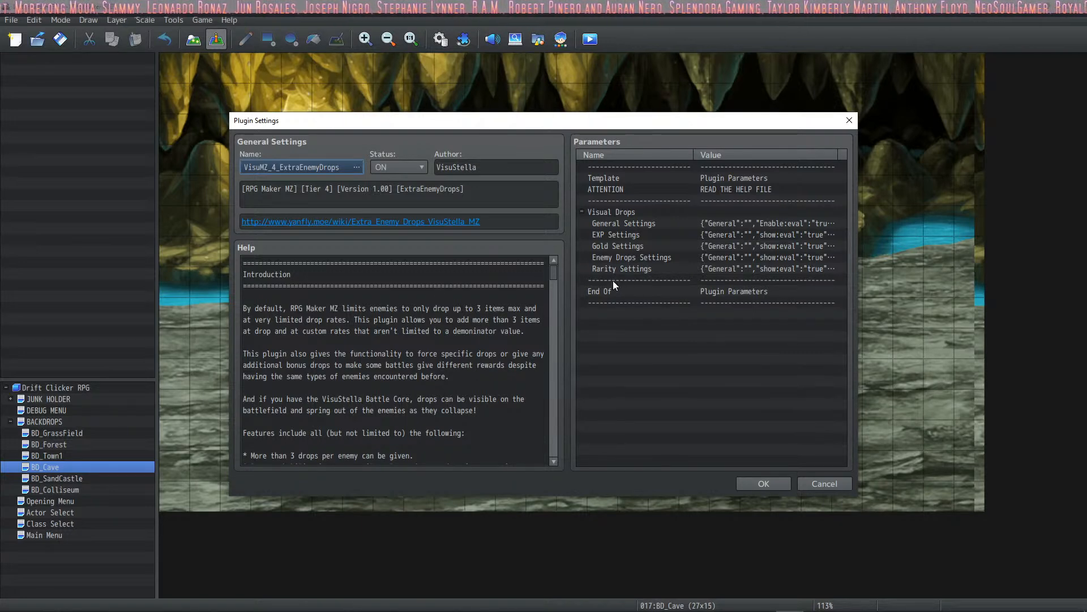
scroll(371, 284, down, 10)
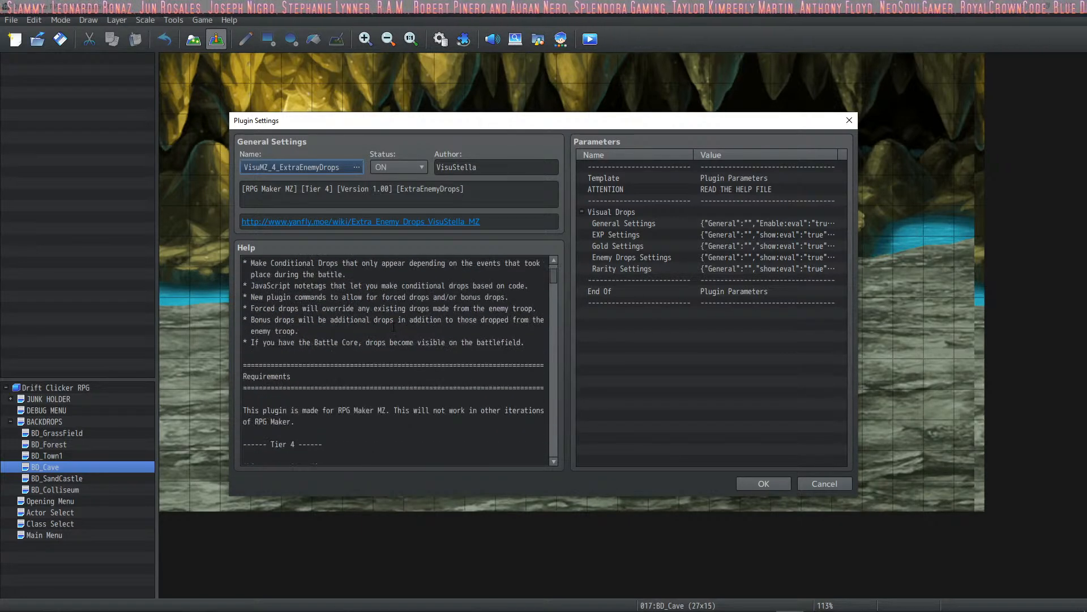
scroll(393, 328, down, 15)
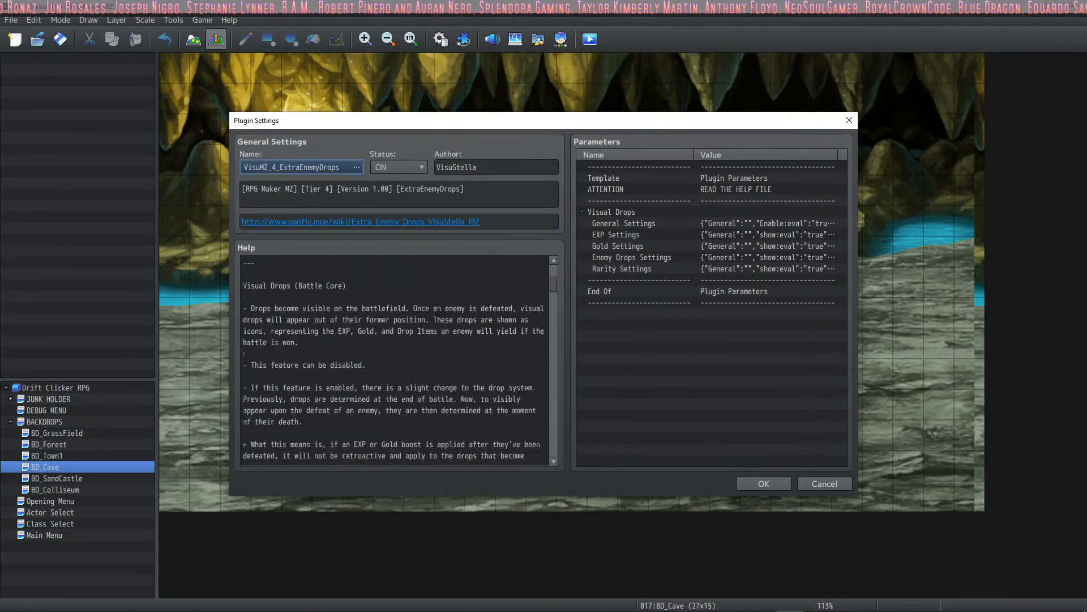
scroll(444, 304, down, 10)
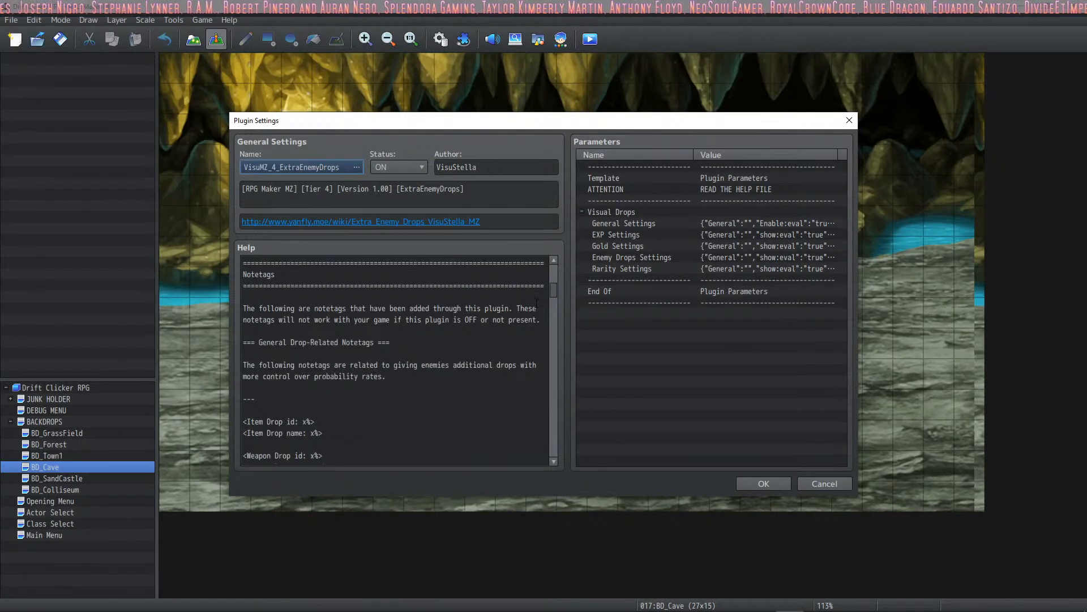
drag(553, 289, 559, 267)
click(748, 483)
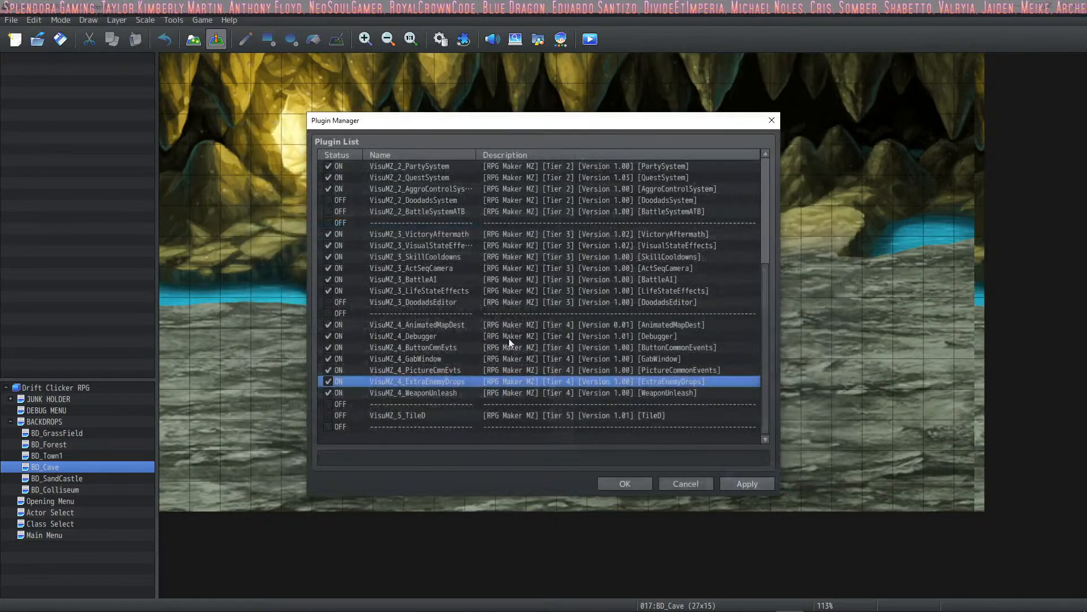
click(622, 483)
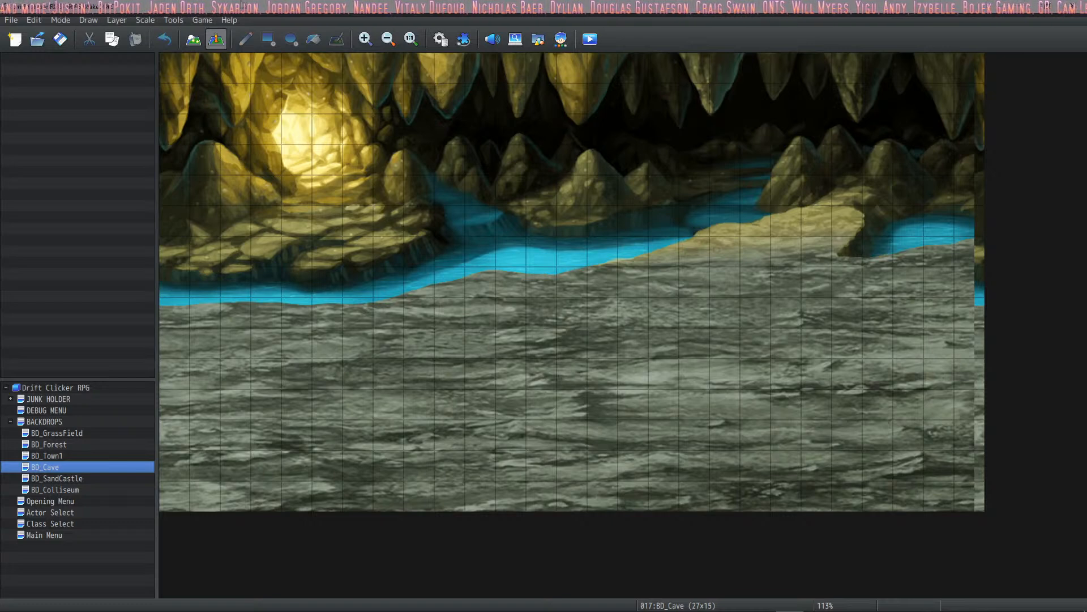
click(441, 40)
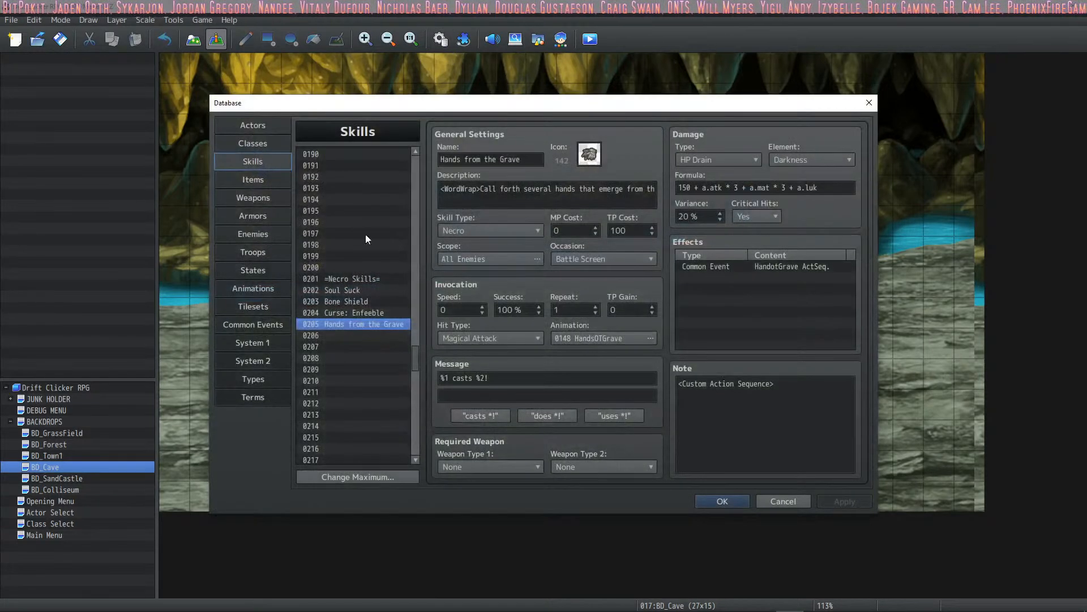
click(715, 501)
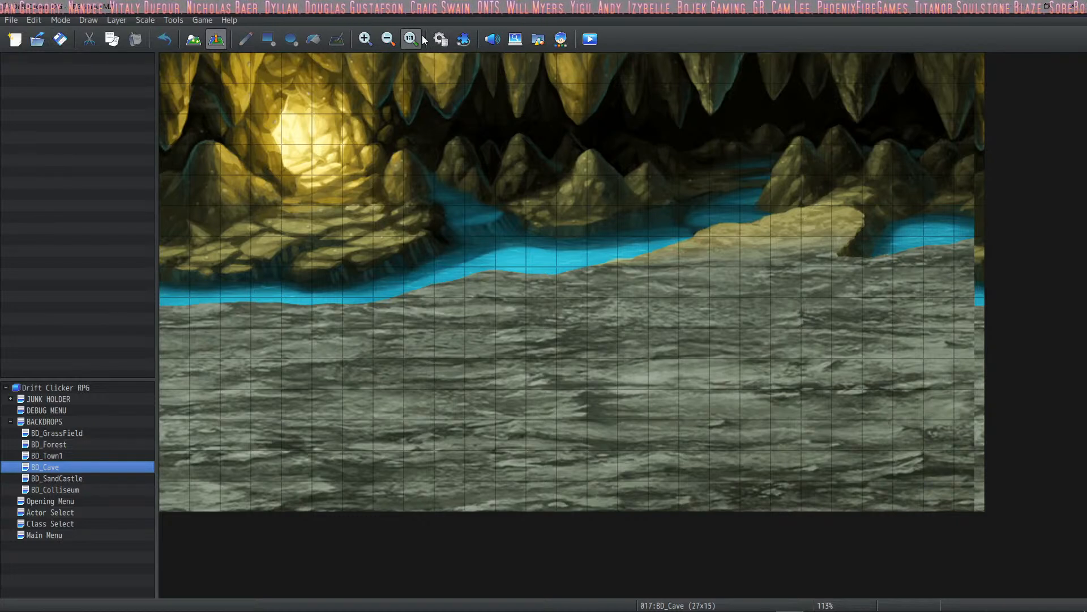
click(452, 41)
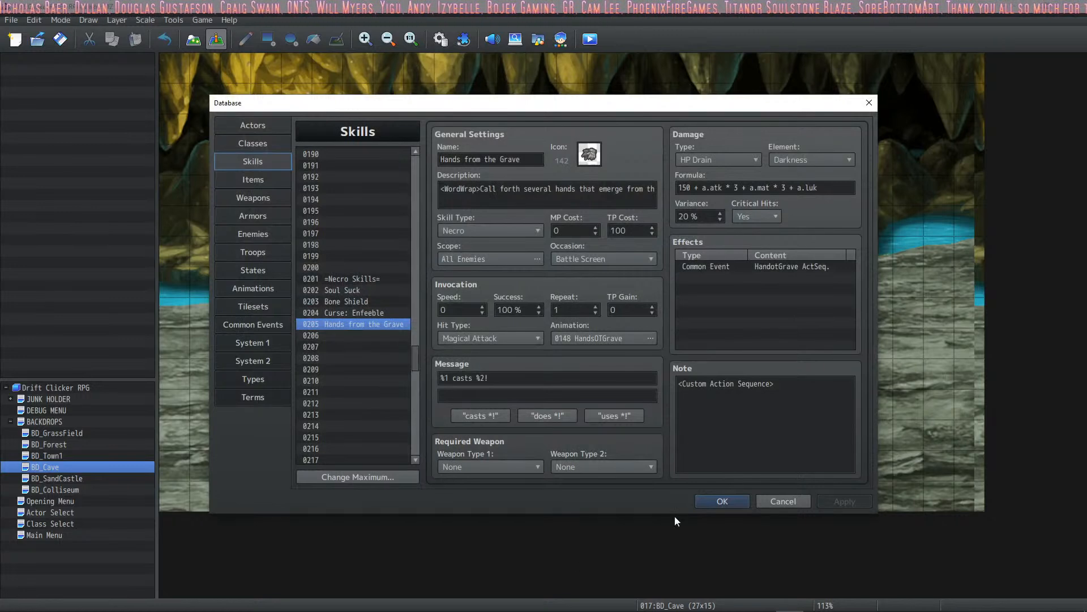
click(700, 495)
click(463, 39)
click(621, 224)
key(Up)
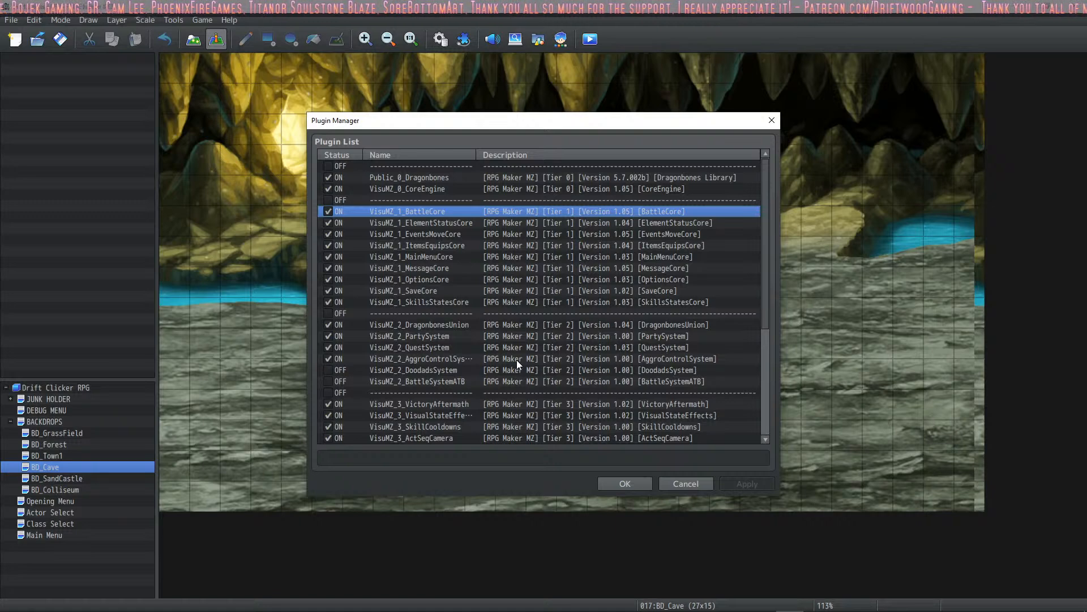
click(632, 483)
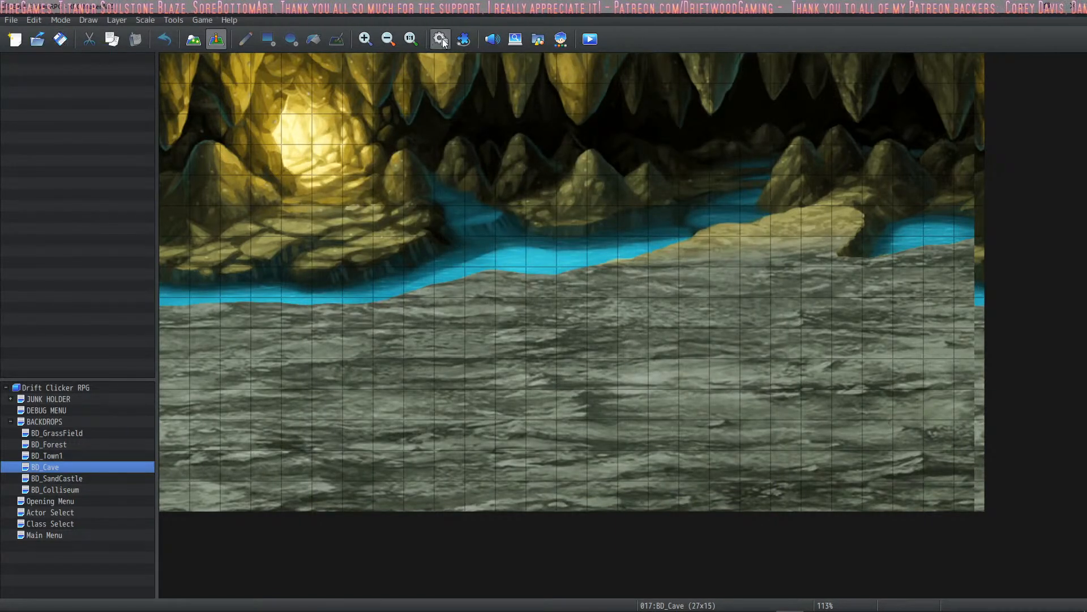
- Reopen the plugin list and view the settings of VisuMZ_1_BattleCore and VisuMZ_1_ElementStatusCore
click(462, 39)
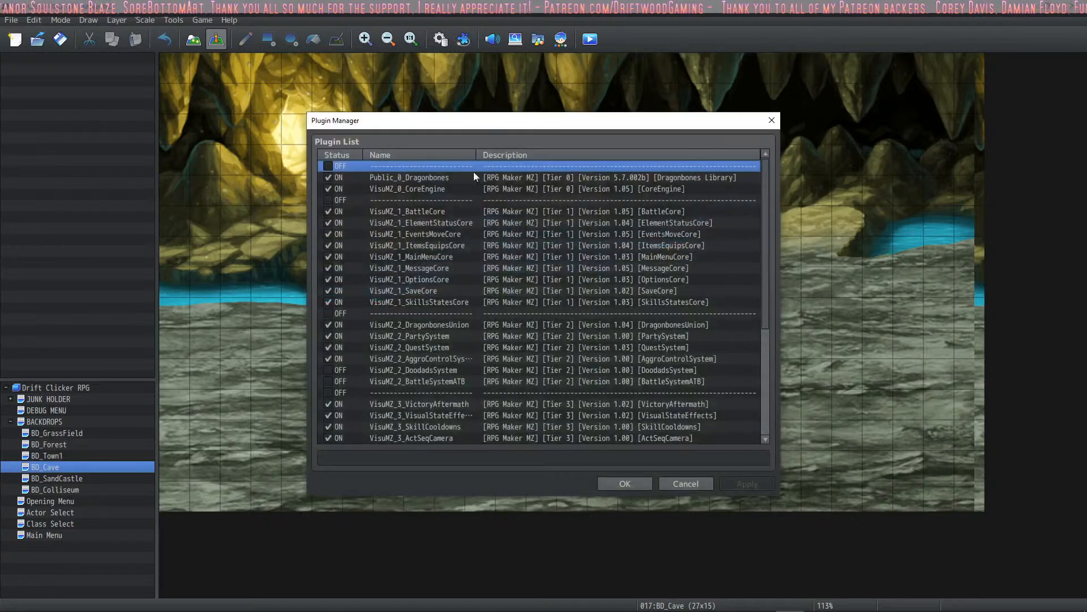
click(429, 210)
double_click(429, 210)
click(761, 484)
click(539, 224)
double_click(539, 223)
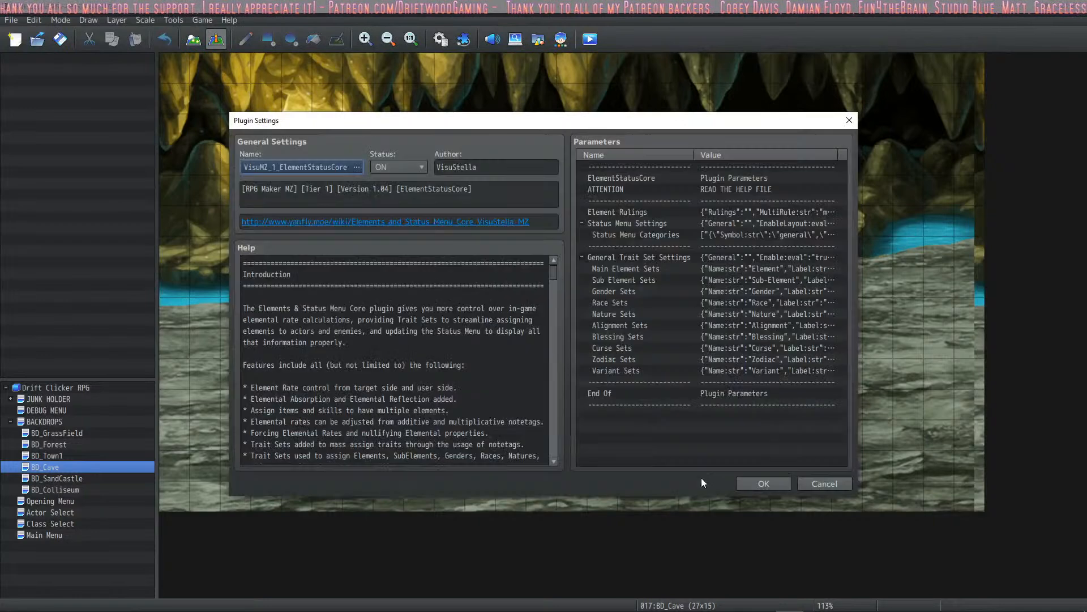
click(747, 480)
- Review the settings of the Tier 1 plugins one after another, from BattleCore through ItemsEquipsCore
click(510, 213)
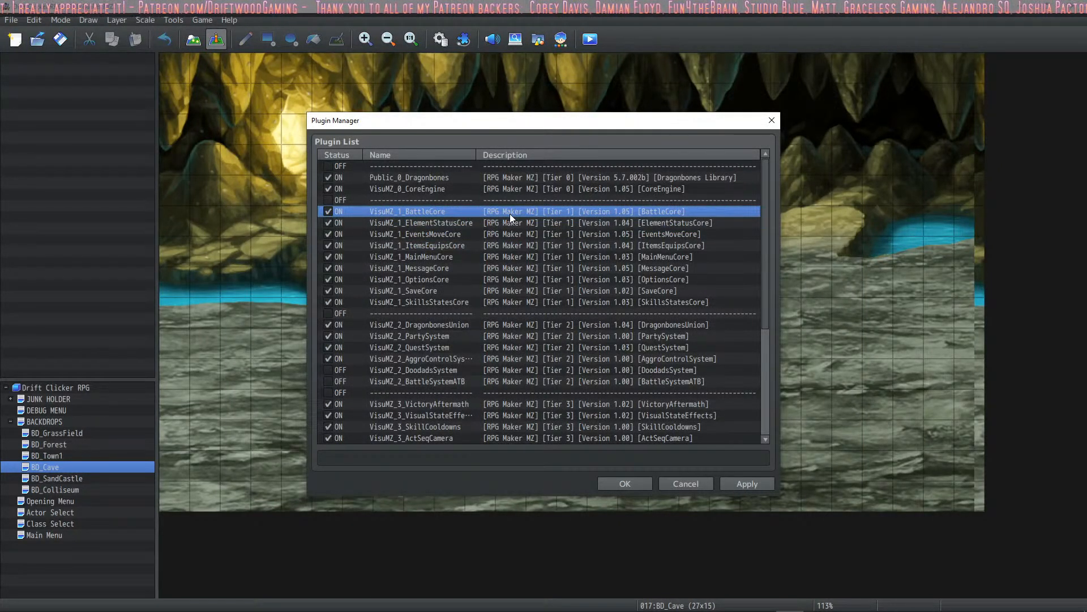
double_click(510, 213)
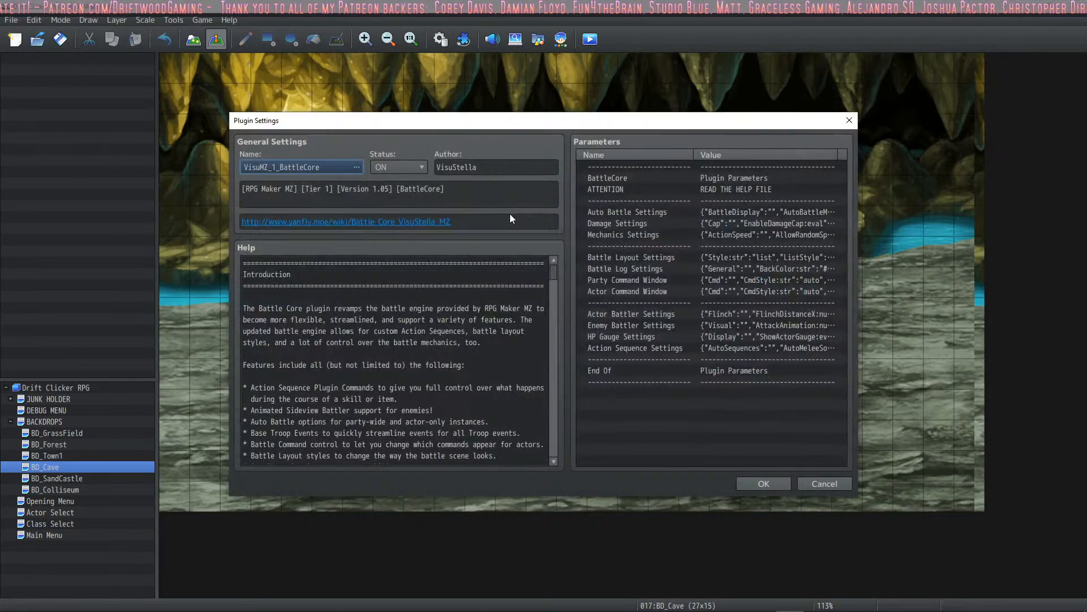
key(Return)
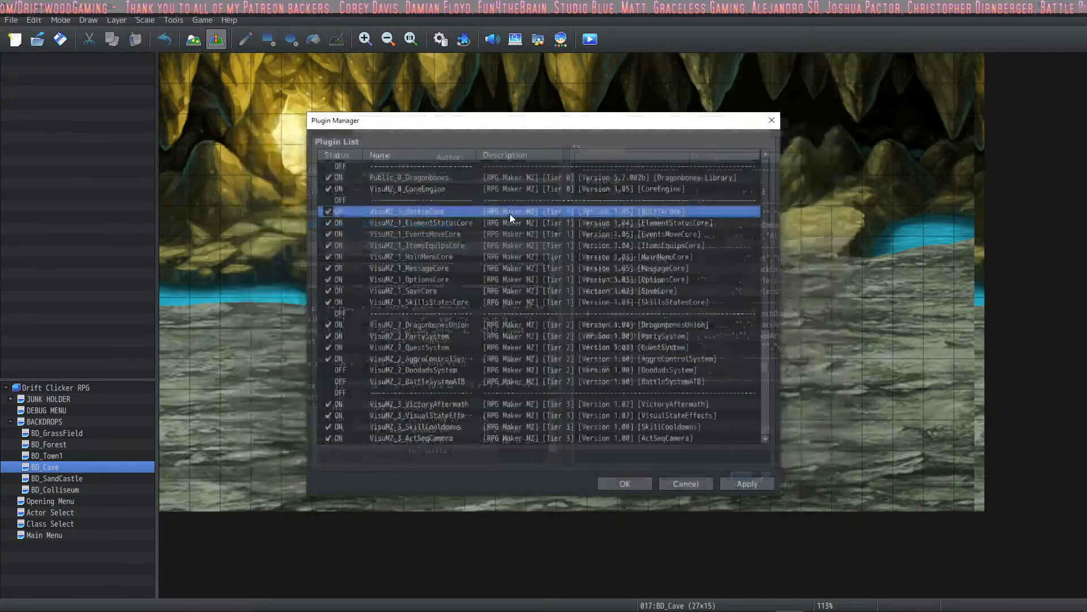
key(Down)
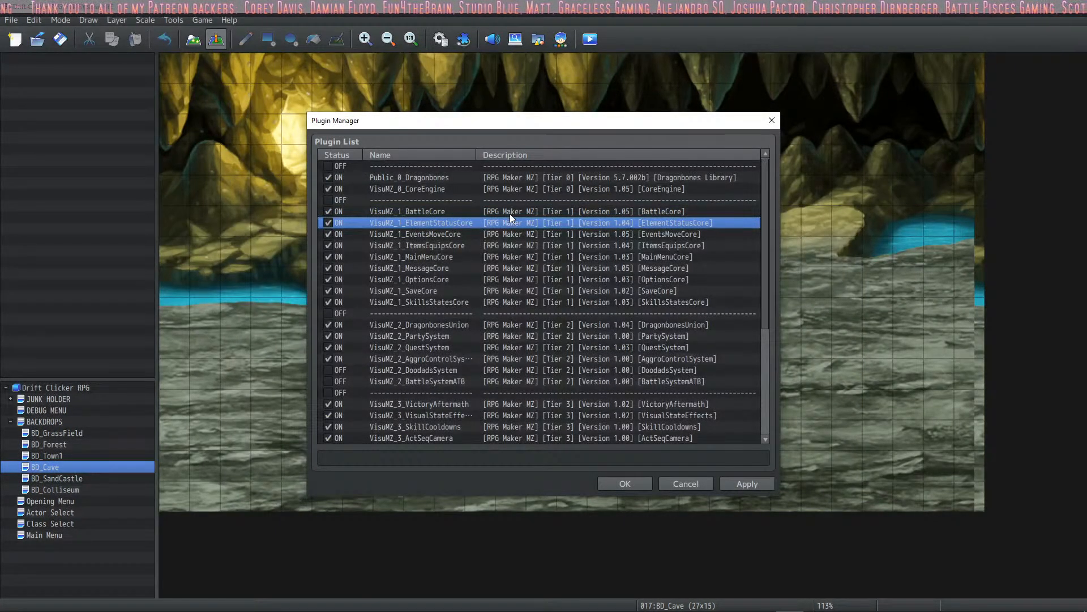
key(Return)
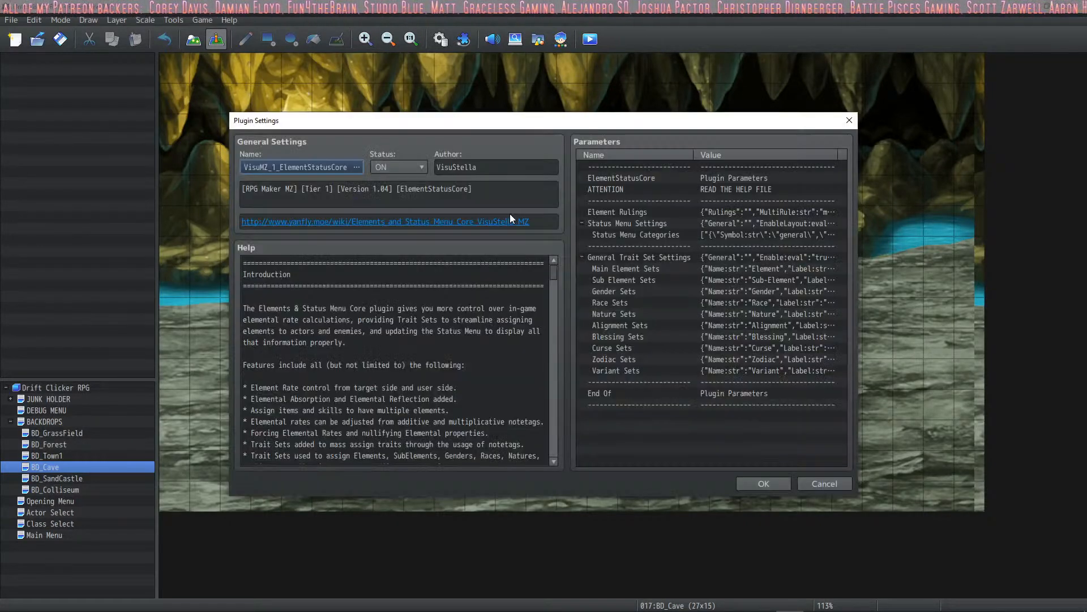
key(Return)
key(Down)
key(Return)
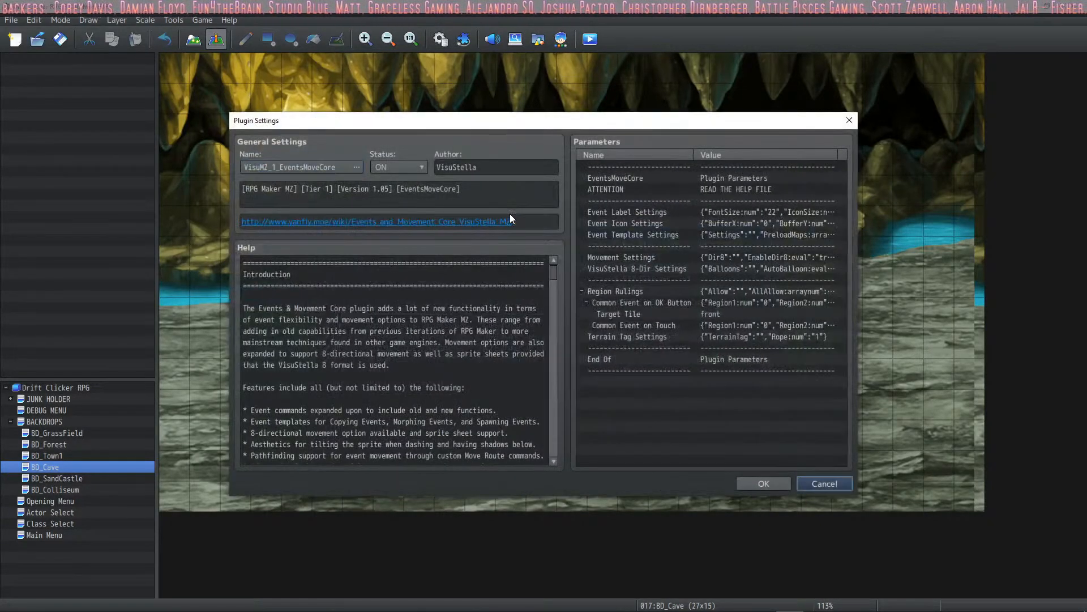
key(Return)
key(Down)
key(Return)
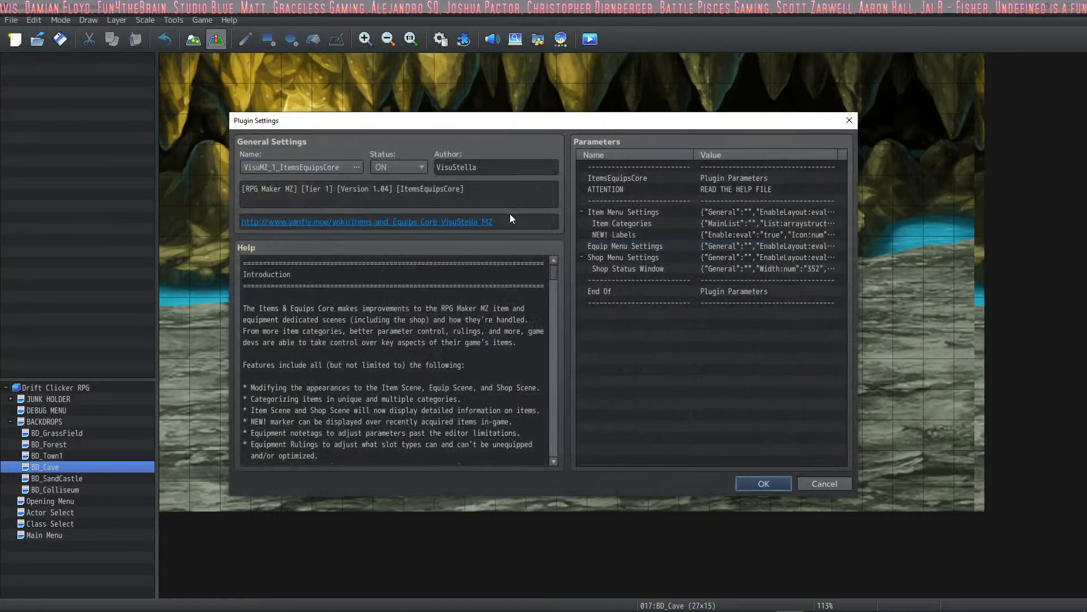
key(Return)
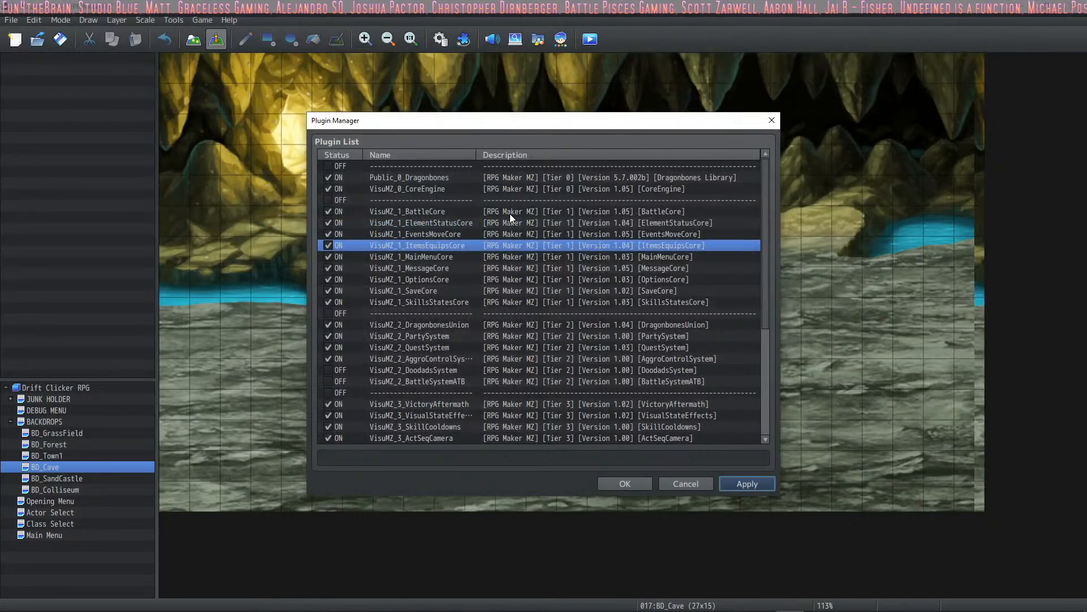
- Review the settings of the remaining Tier 1 plugins from MainMenuCore through SkillsStatesCore, and close the plugin list
double_click(463, 257)
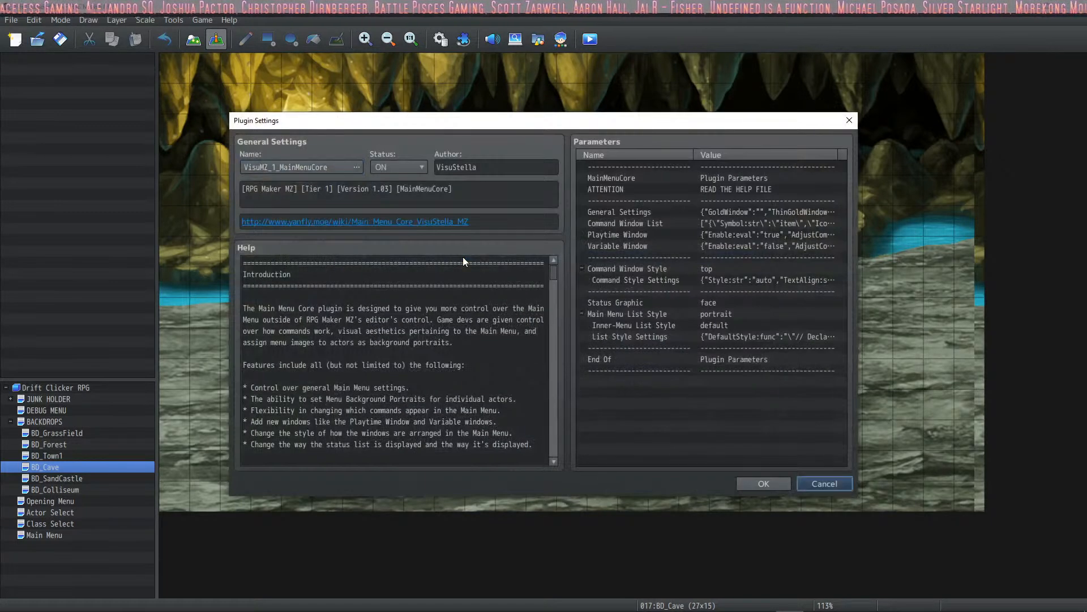
key(Escape)
key(Down)
key(Return)
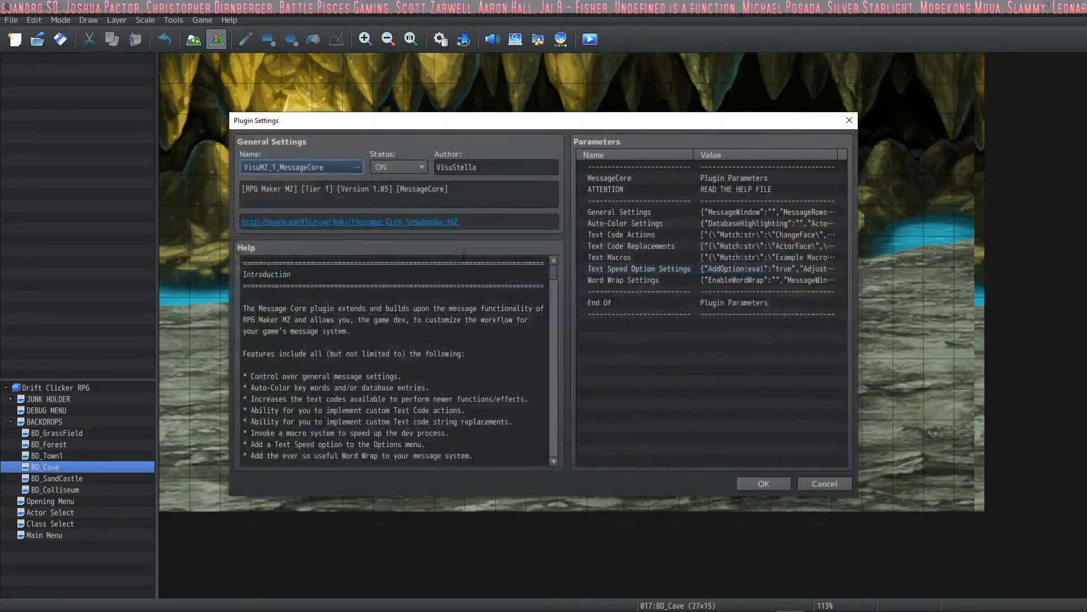
key(Escape)
key(Down)
key(Return)
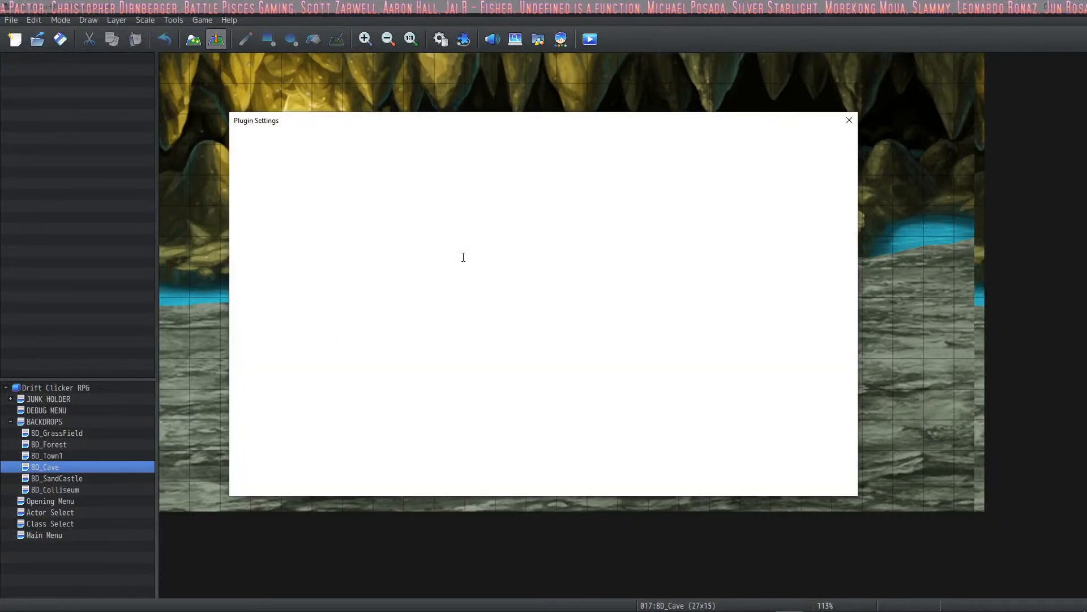
key(Escape)
key(Down)
key(Return)
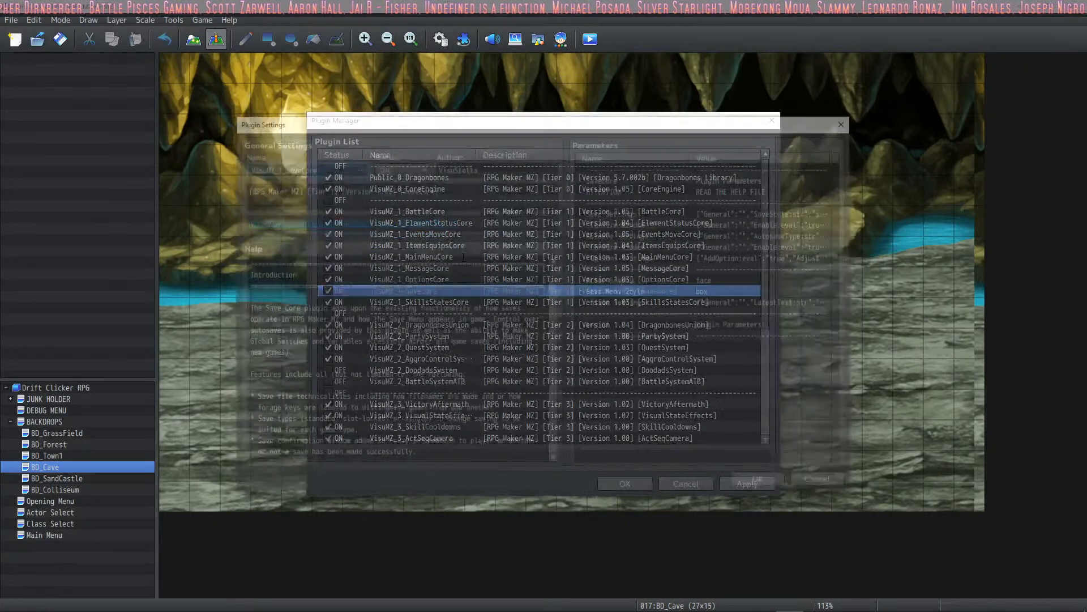
key(Escape)
key(Down)
key(Return)
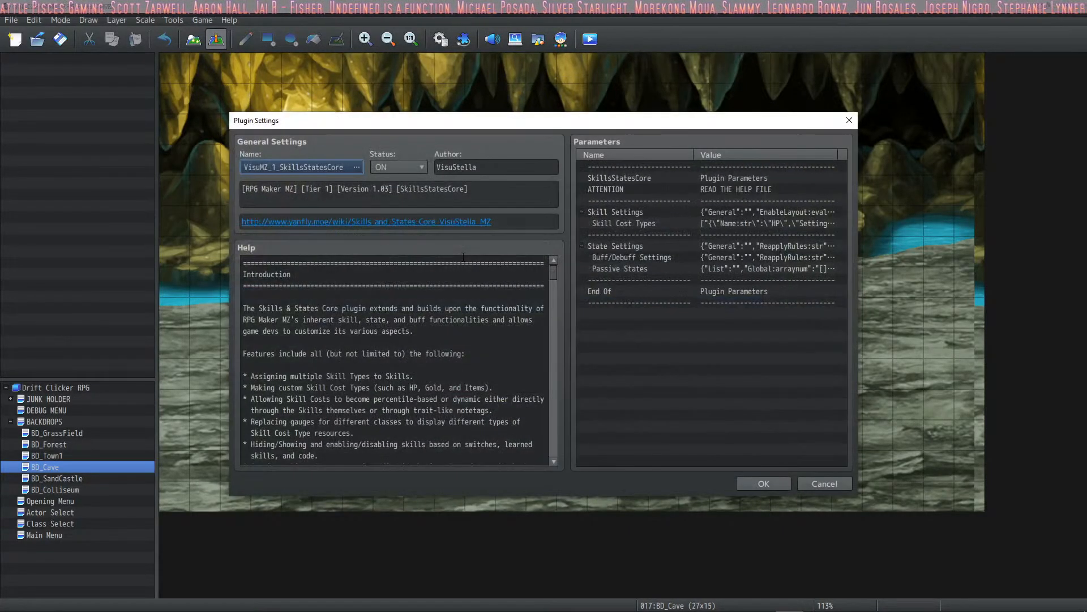
key(Escape)
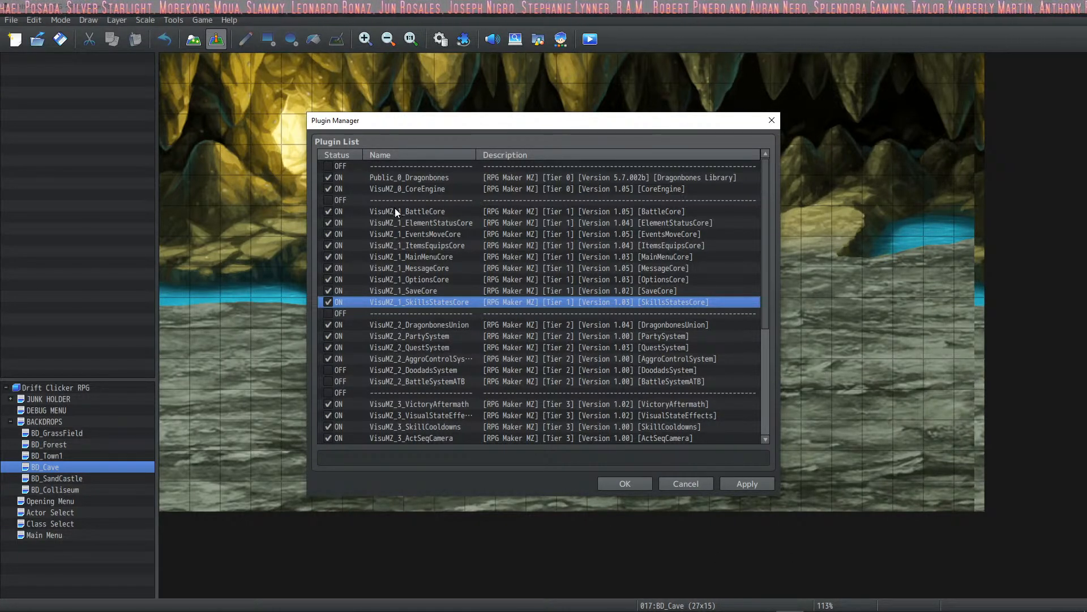
click(623, 483)
- View the VisuMZ_1_OptionsCore plugin's settings and close the plugin list again
click(463, 39)
double_click(461, 280)
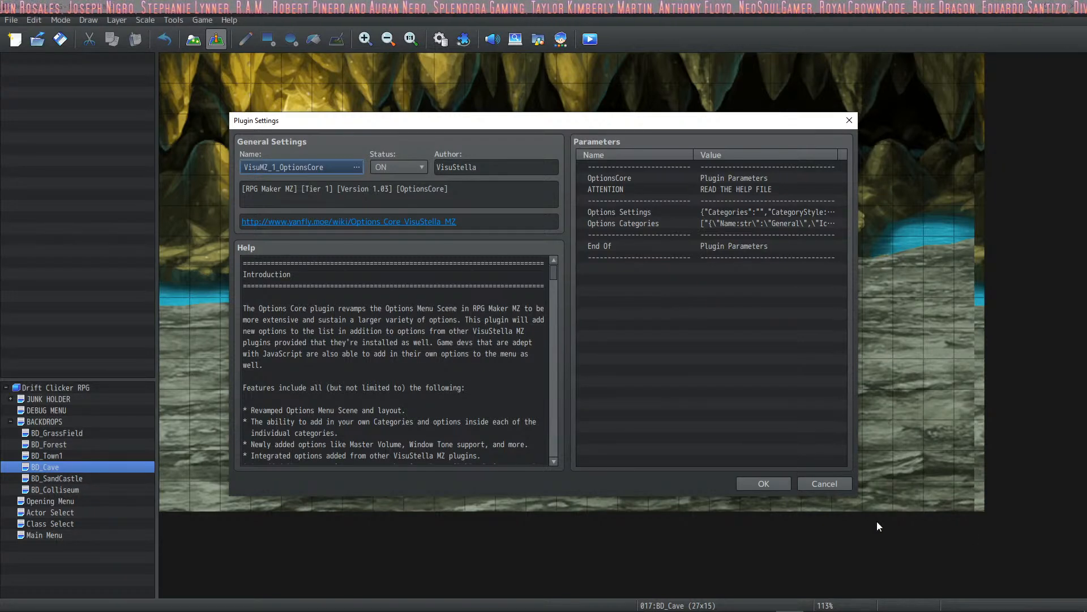
click(778, 485)
click(611, 485)
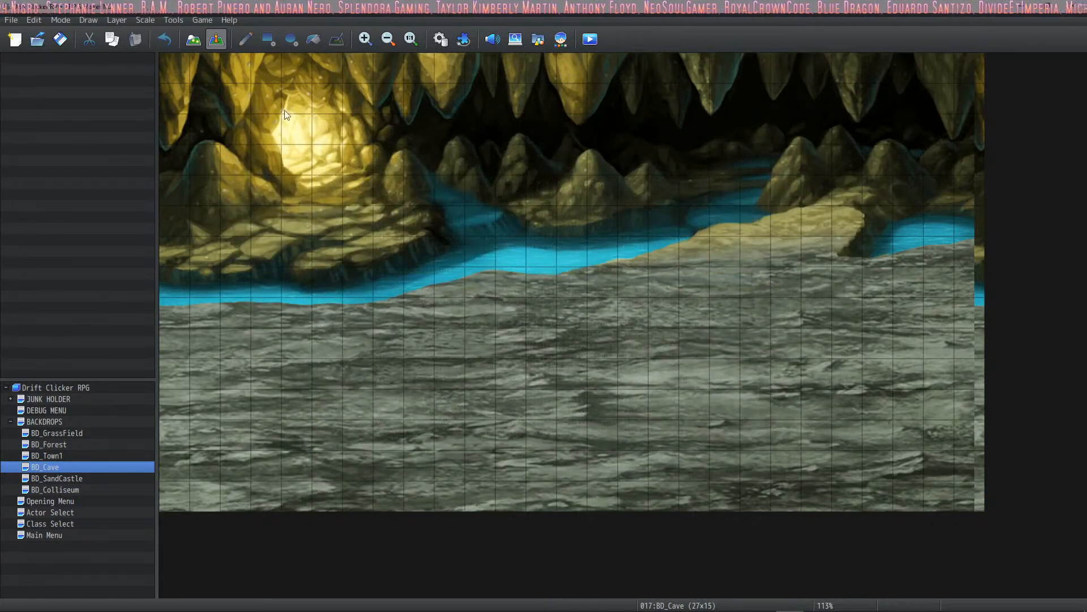
- View the VisuMZ_1_MessageCore plugin's settings, close the plugin list and save the project
click(441, 39)
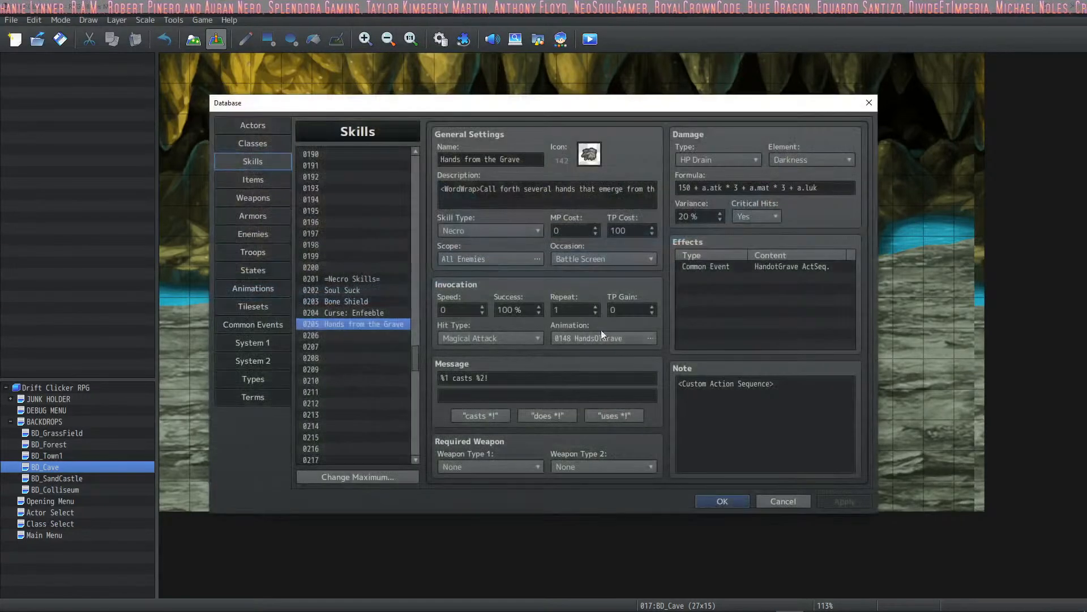
click(730, 501)
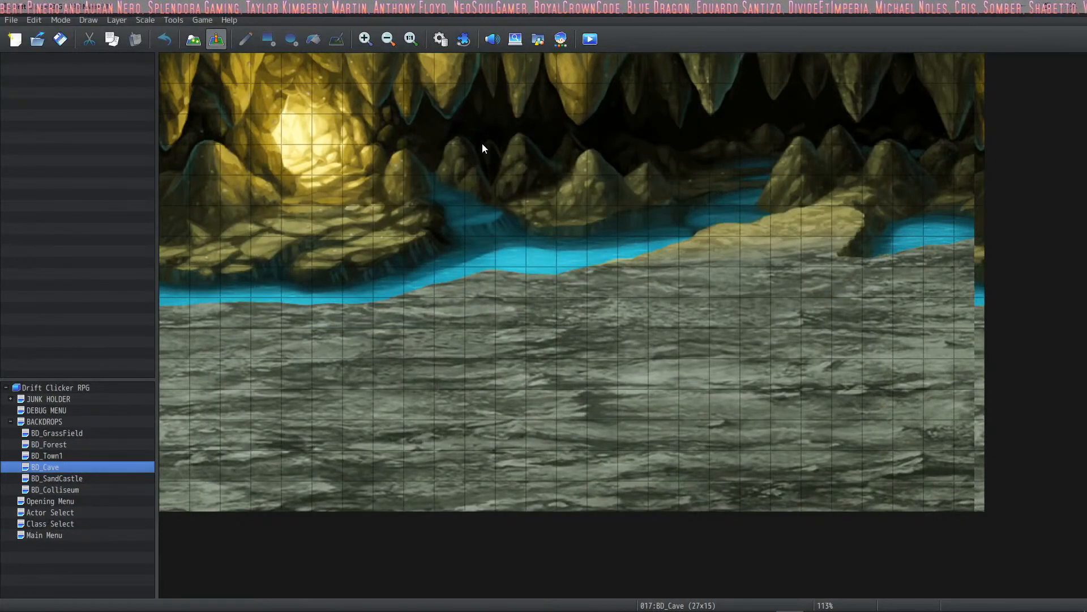
click(463, 39)
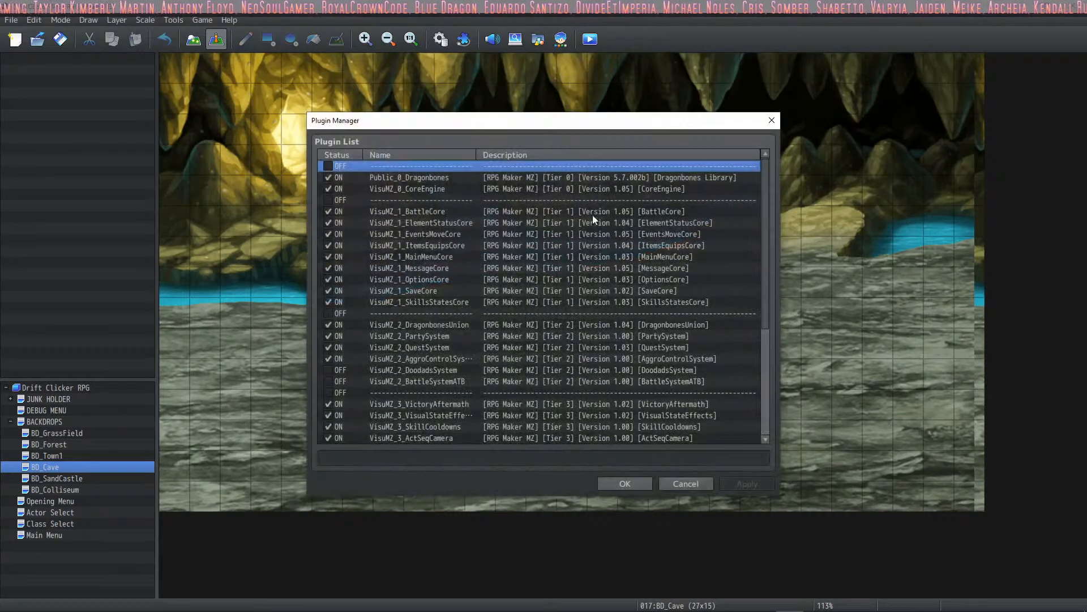
double_click(413, 270)
click(744, 484)
click(609, 480)
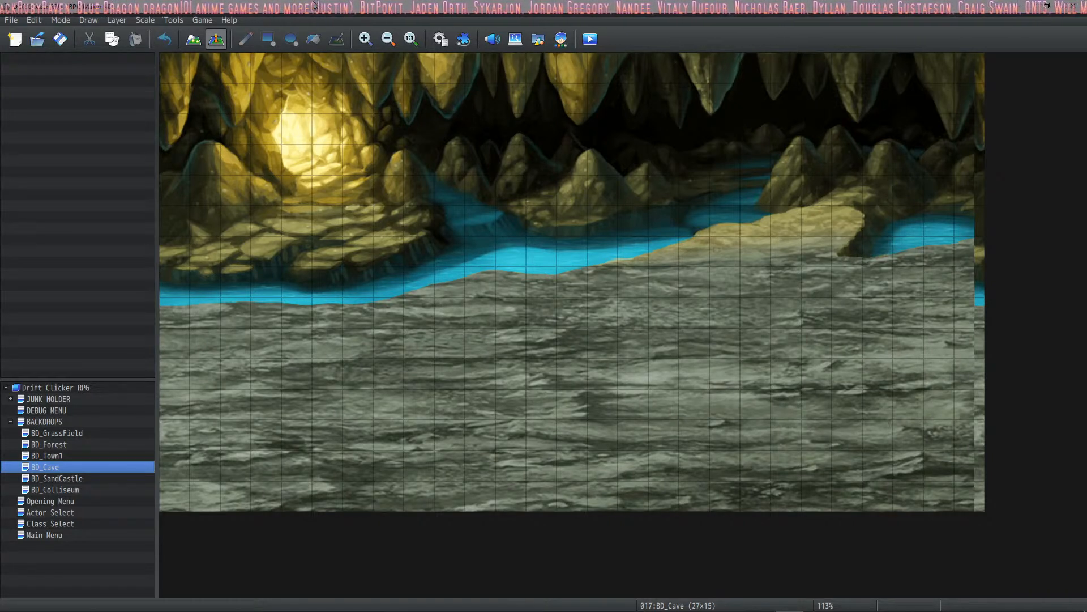
click(60, 39)
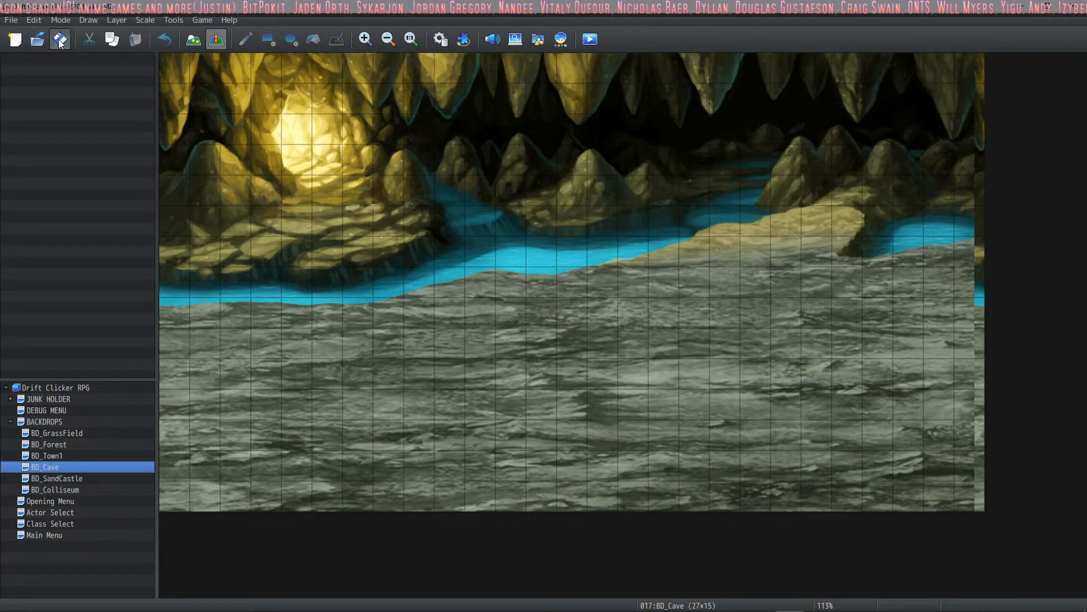
- Look through the database from Actors to Armors, including the Wizard's Cap and Armored Helmet entries
click(439, 40)
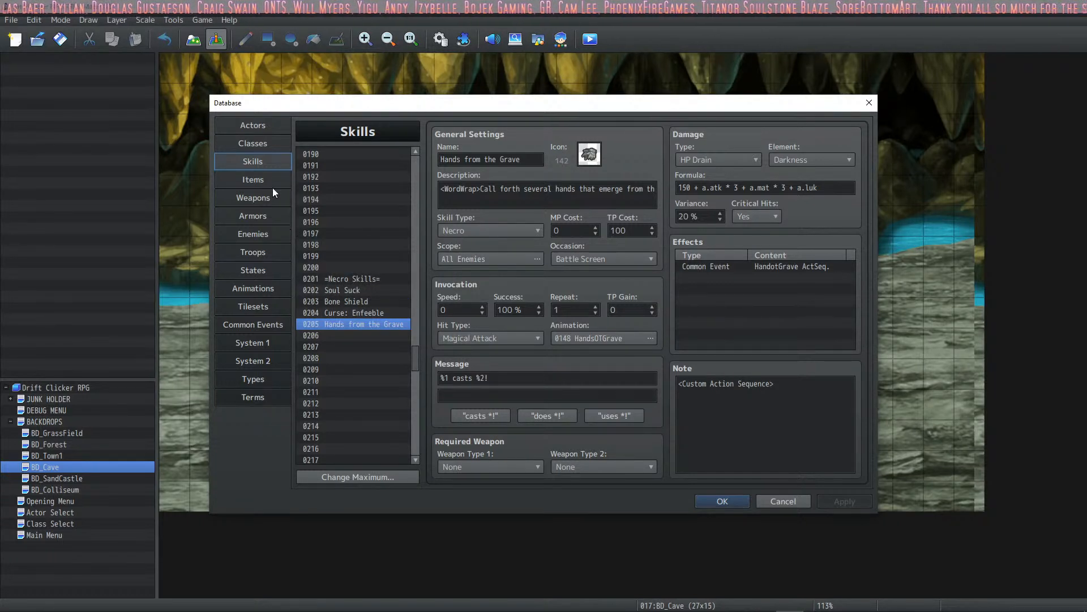
click(271, 127)
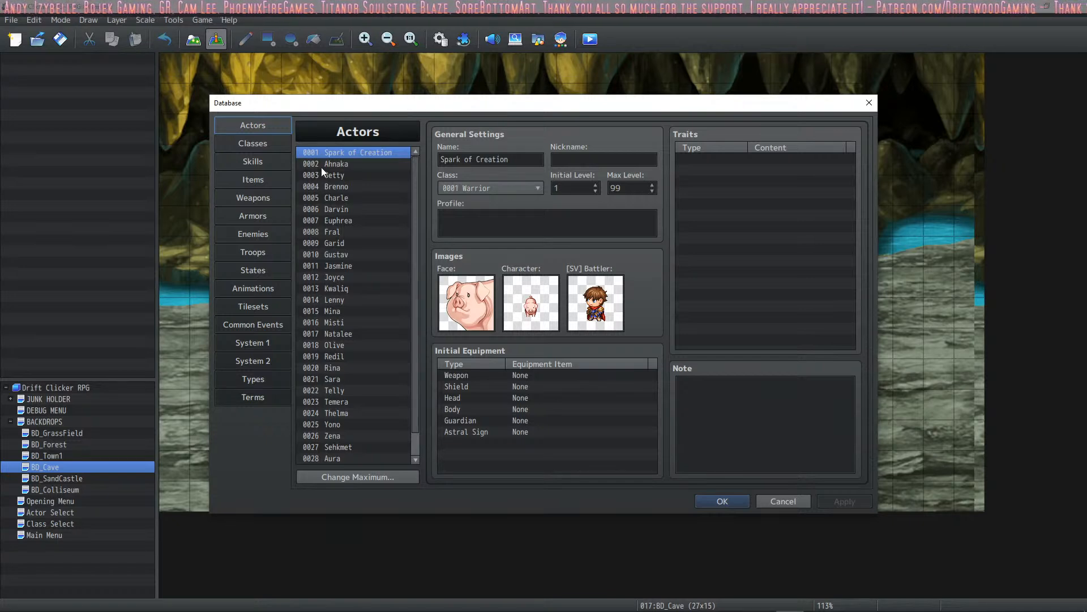
click(265, 144)
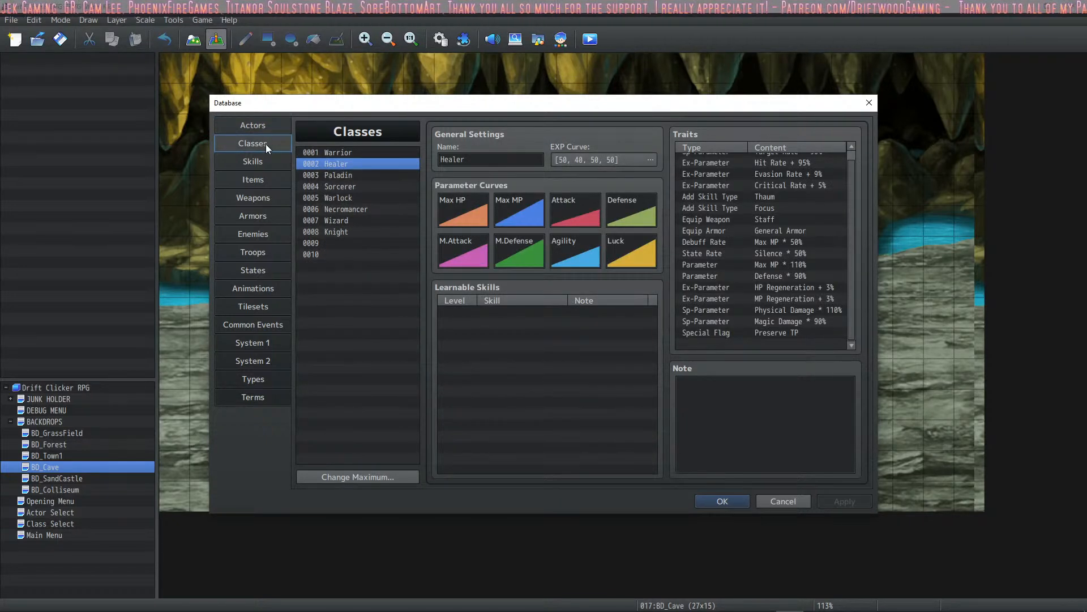
click(258, 163)
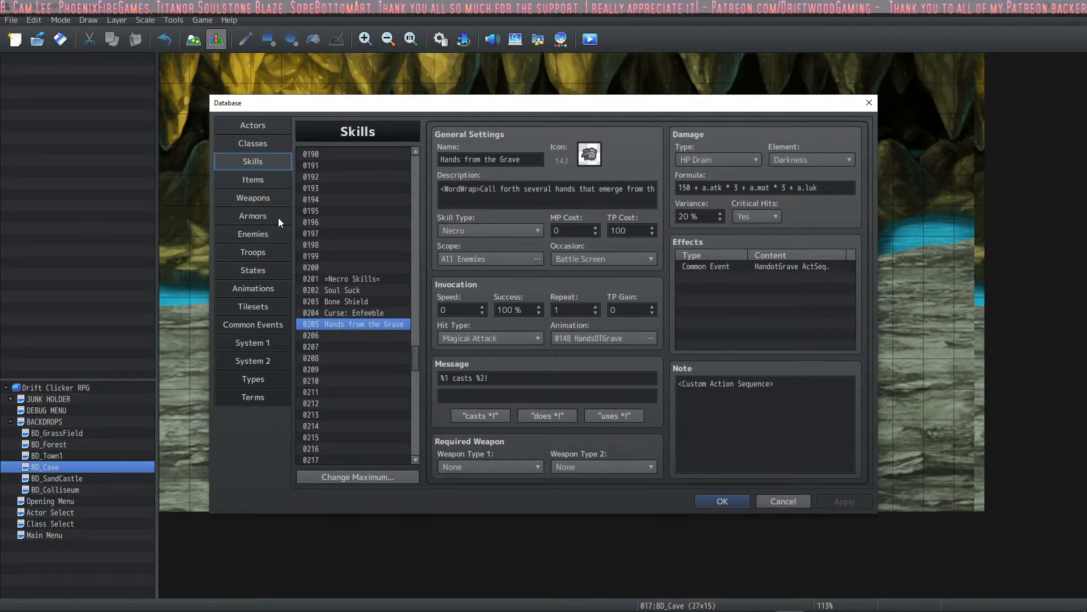
click(270, 182)
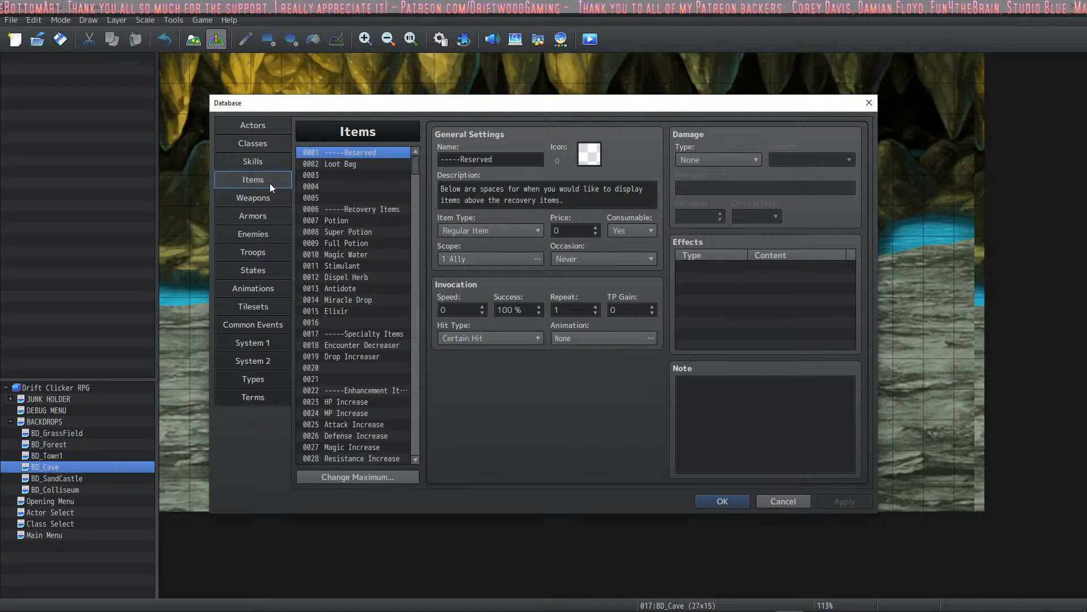
click(263, 196)
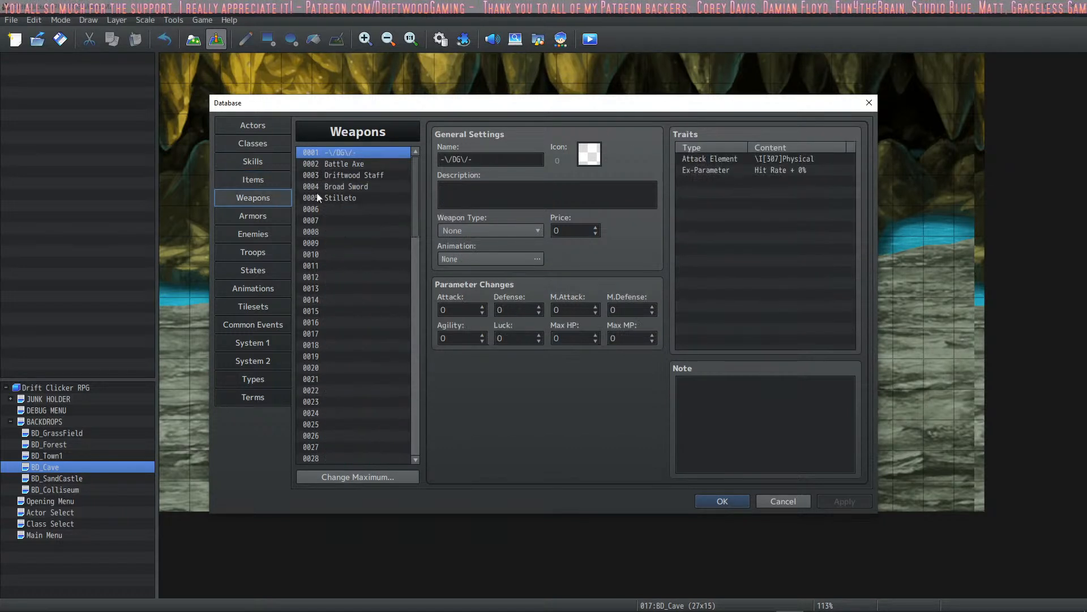
click(260, 216)
drag(414, 180, 396, 314)
click(341, 245)
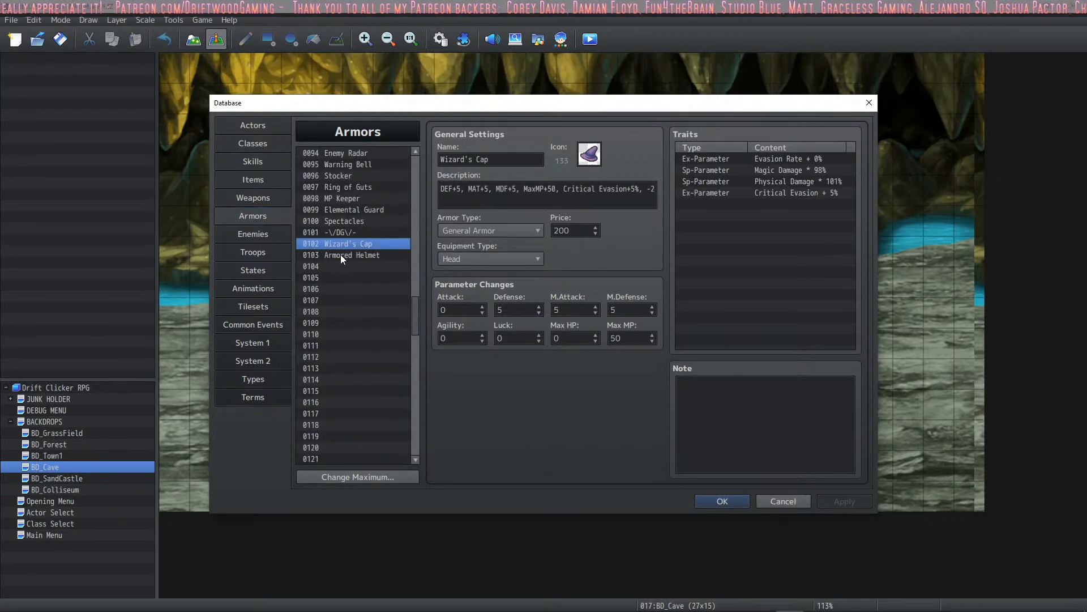
click(341, 255)
- Set the empty armor entry 0104 to armor type General Armor and equipment type Body
click(340, 266)
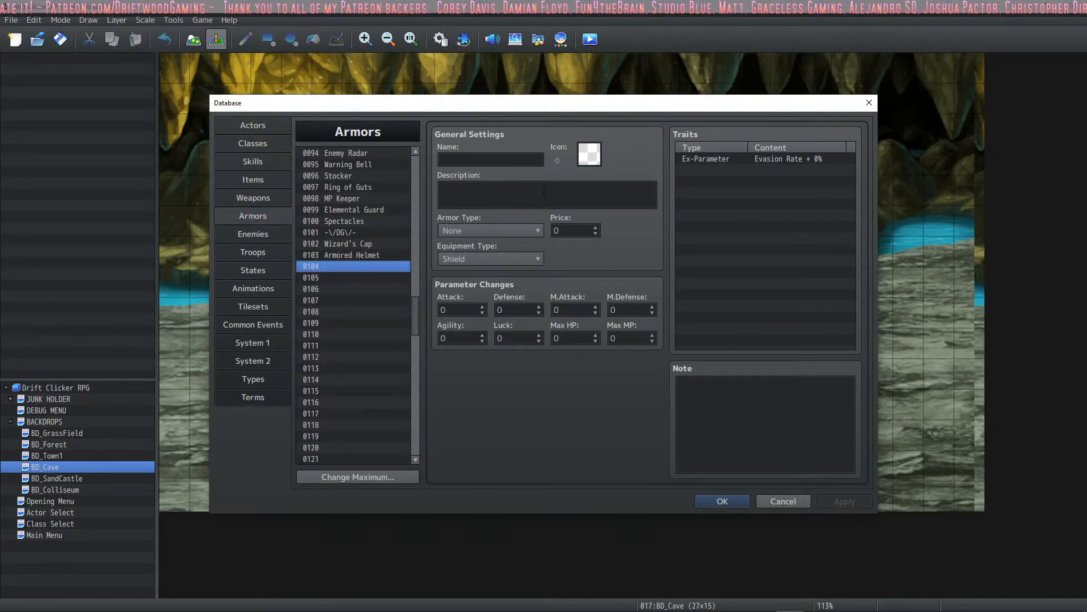
click(494, 230)
click(491, 258)
click(488, 258)
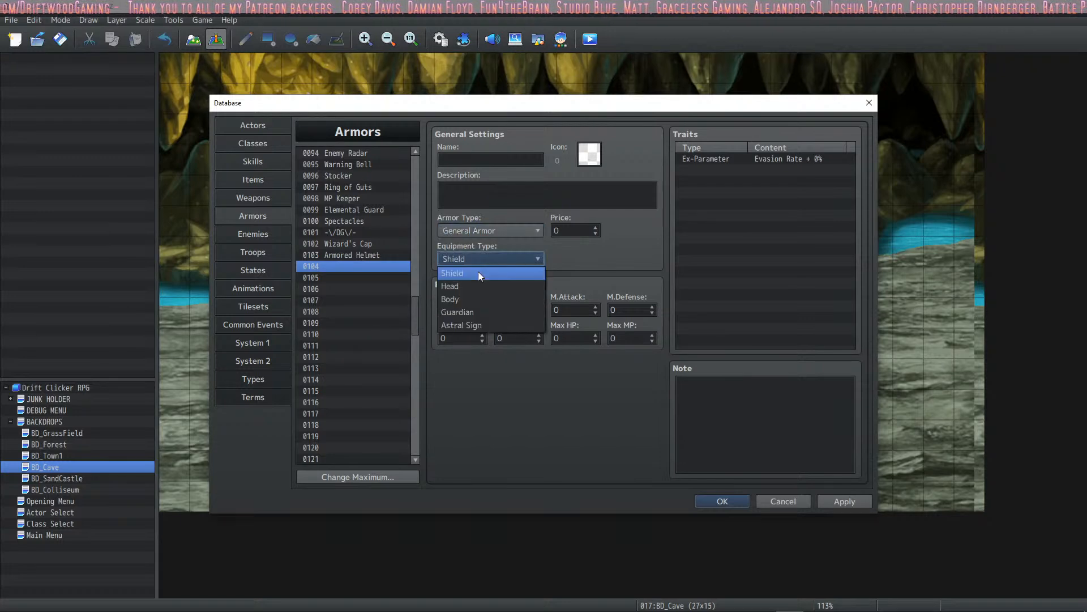
click(484, 300)
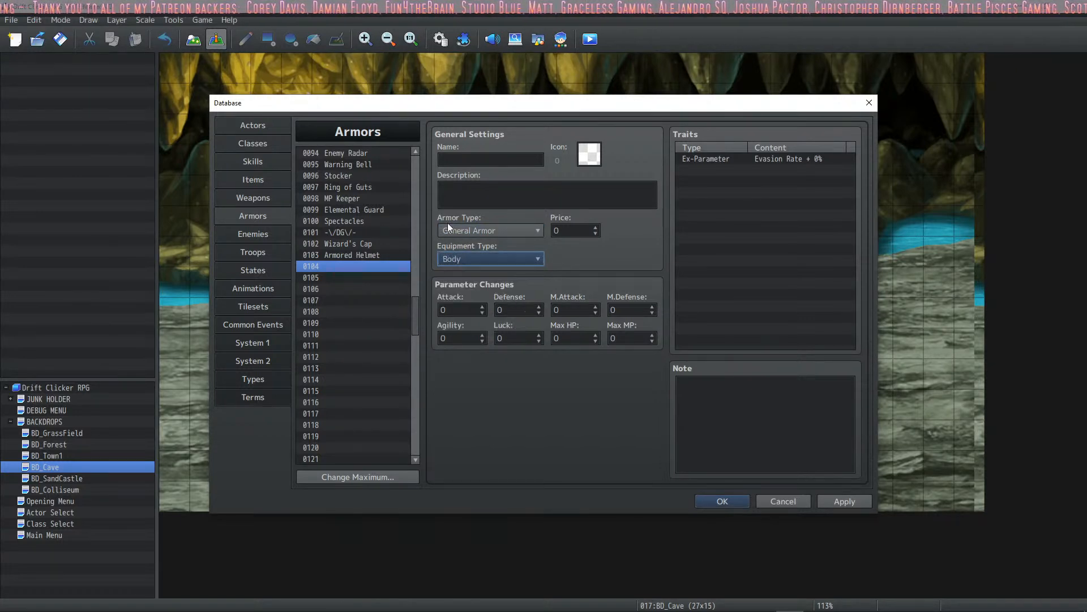
- Give armor 0104 the green body armor icon 1991 and name it Dragon Scalemail
double_click(588, 156)
drag(689, 202, 697, 306)
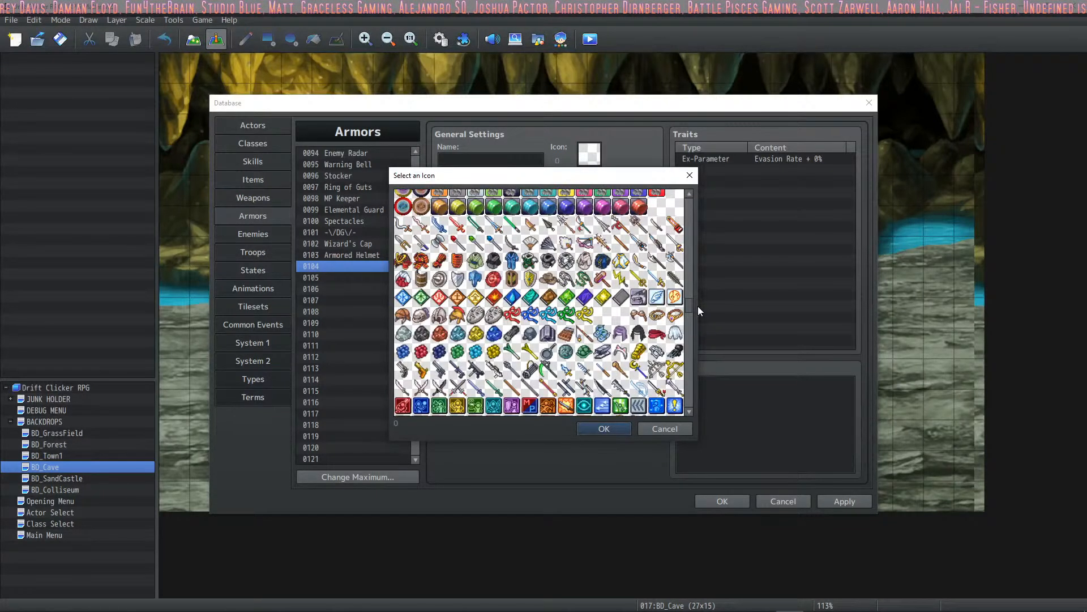
double_click(530, 261)
click(499, 161)
text(Dragon)
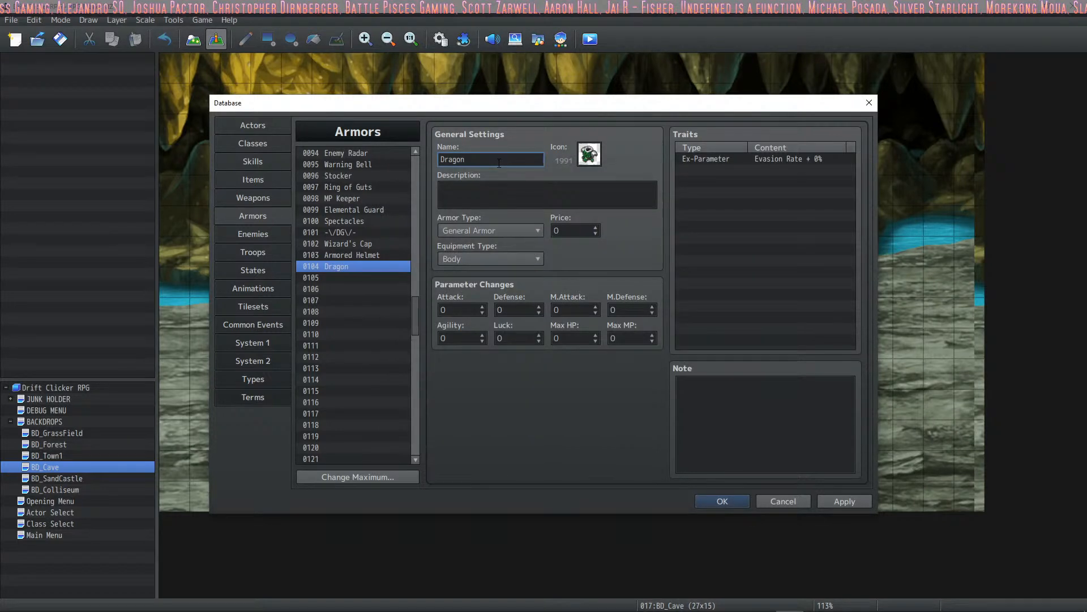
text( Scale)
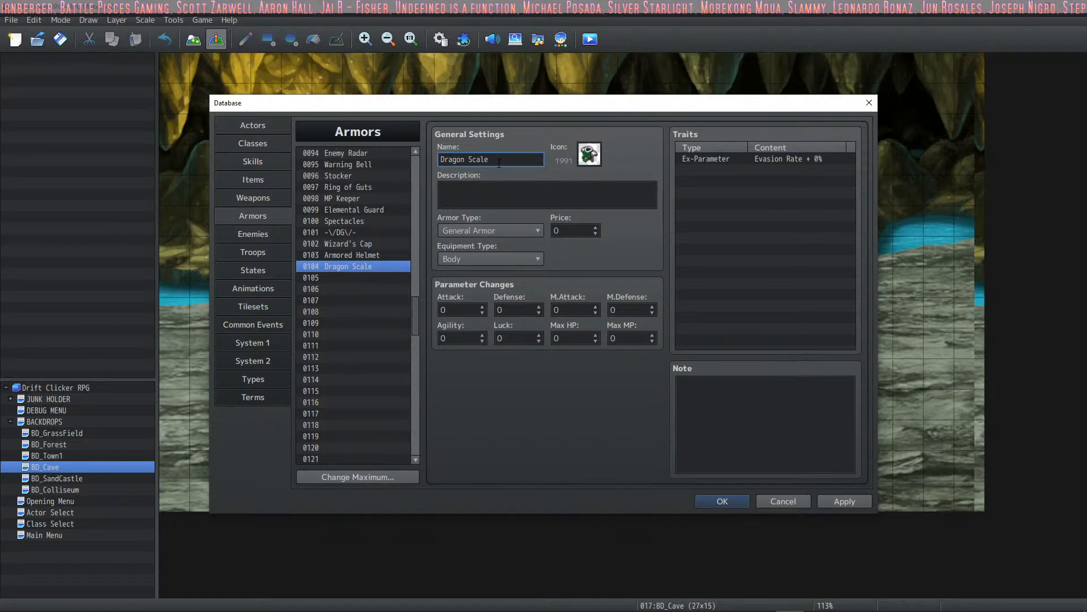
text(mail)
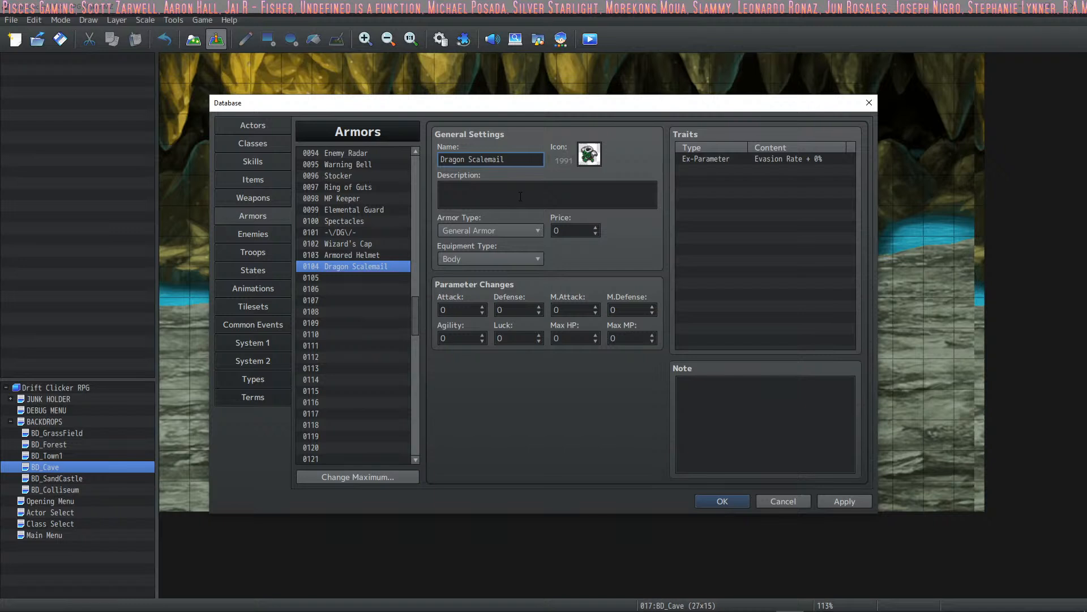
- Replace the first word of armor 0104's name so that it reads Lizard Scalemail
double_click(589, 156)
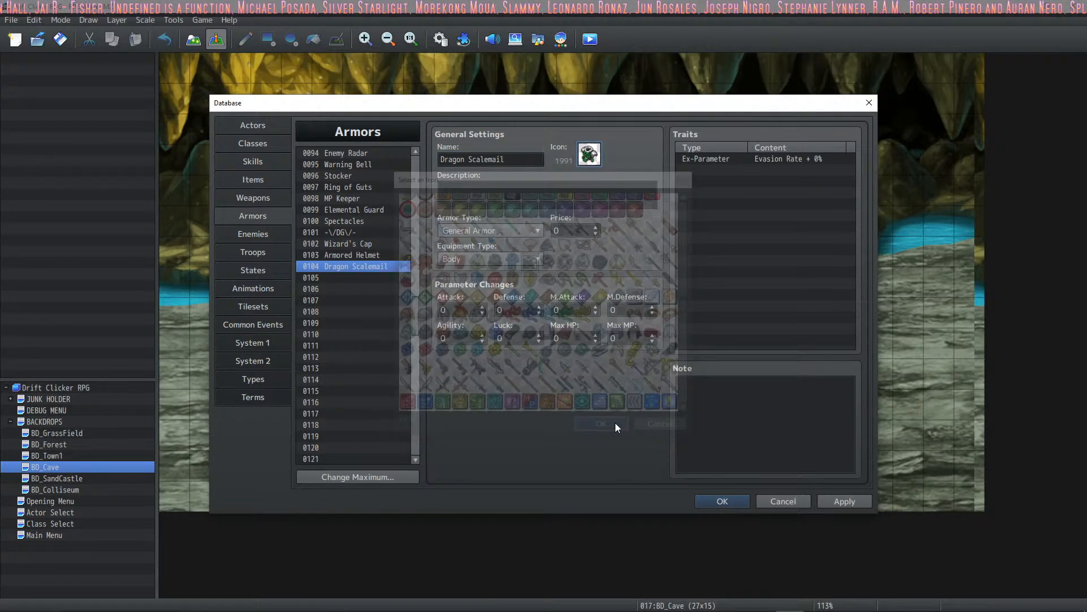
double_click(456, 160)
text(Lizard)
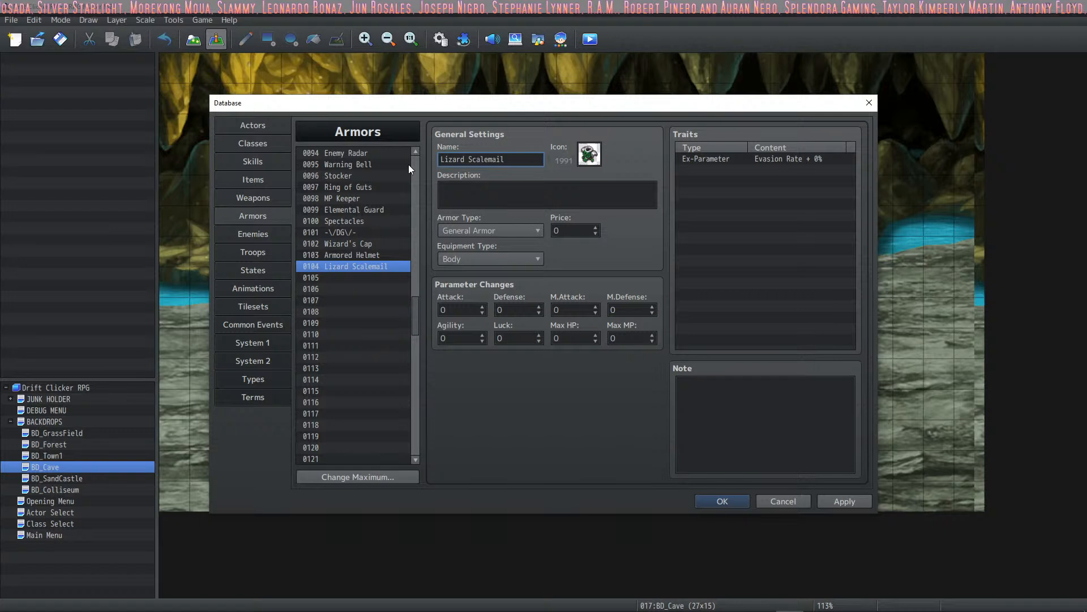
key(Tab)
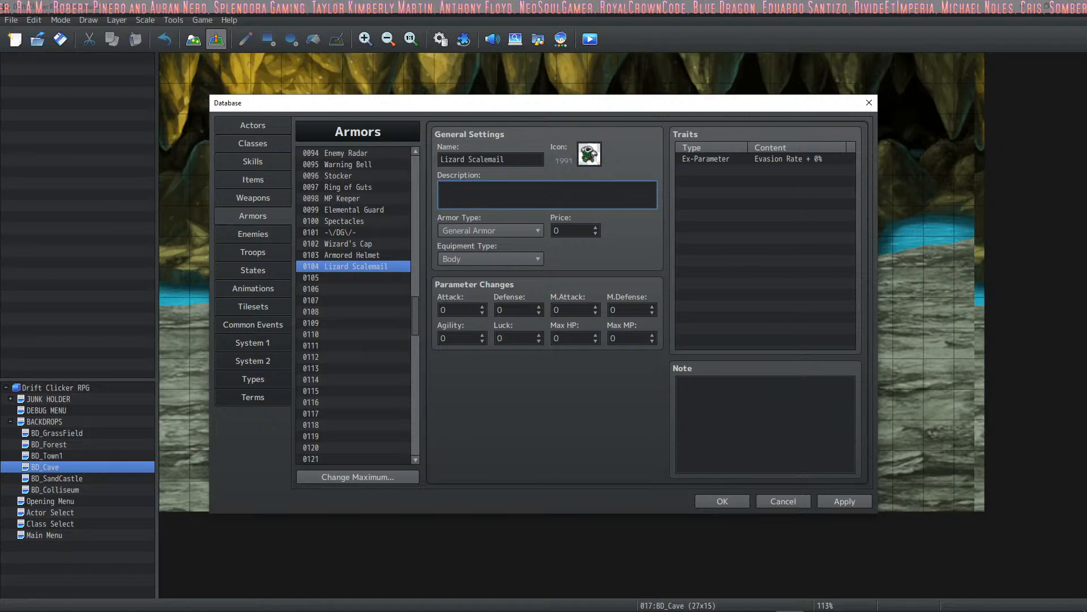
key(alt+Tab)
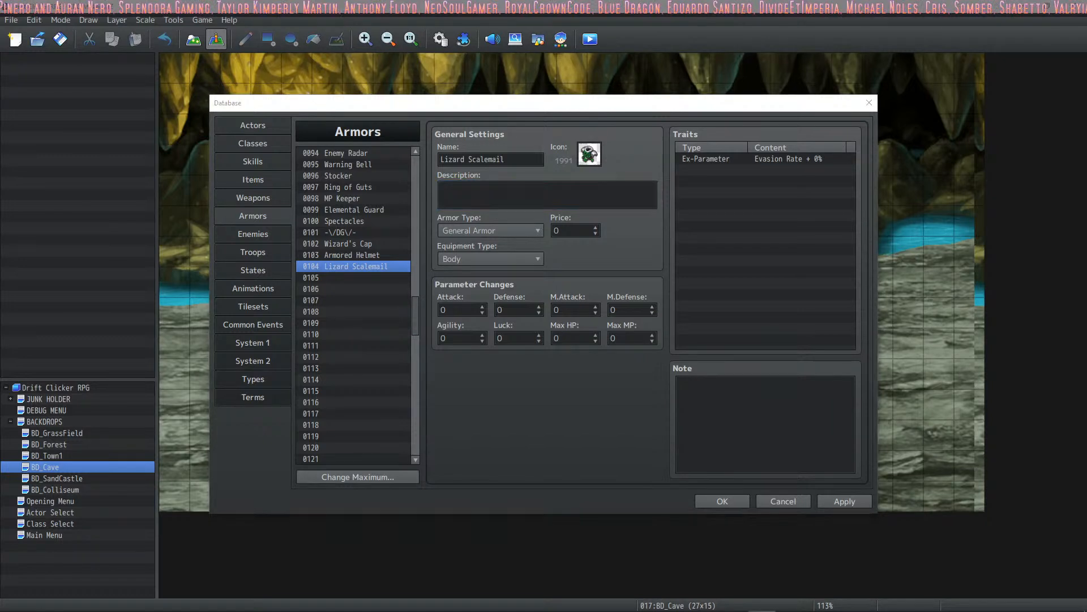